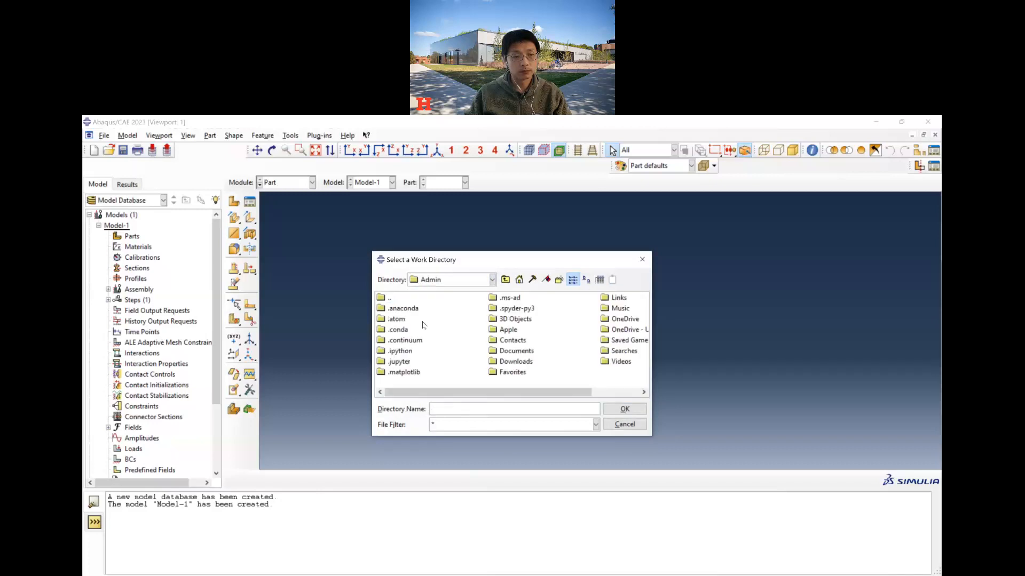
# Browse the work directory selection to the Online Course folder inside the university OneDrive's Courses > CEME507.
pyautogui.doubleClick(616, 332)
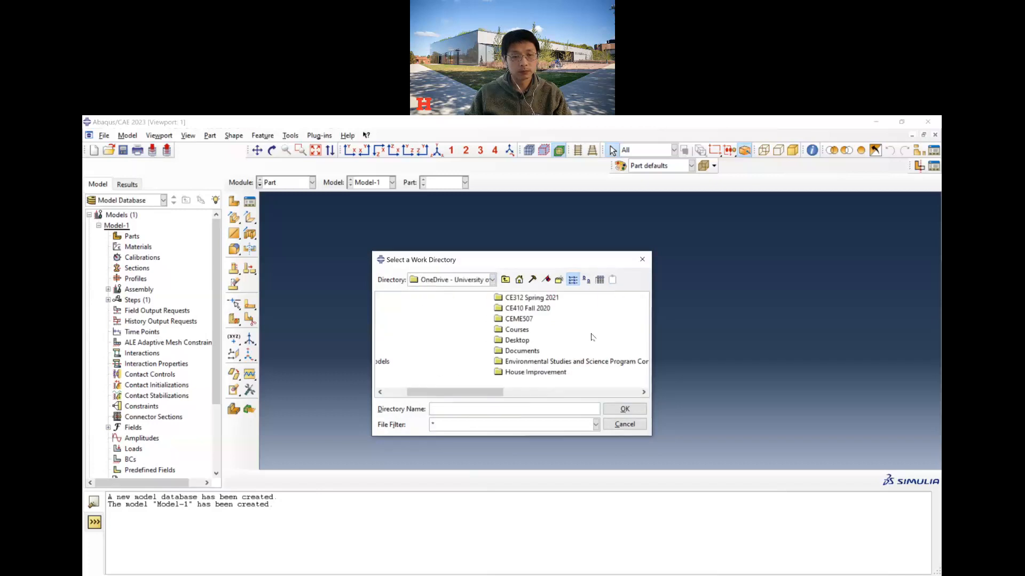
pyautogui.click(520, 330)
pyautogui.doubleClick(493, 331)
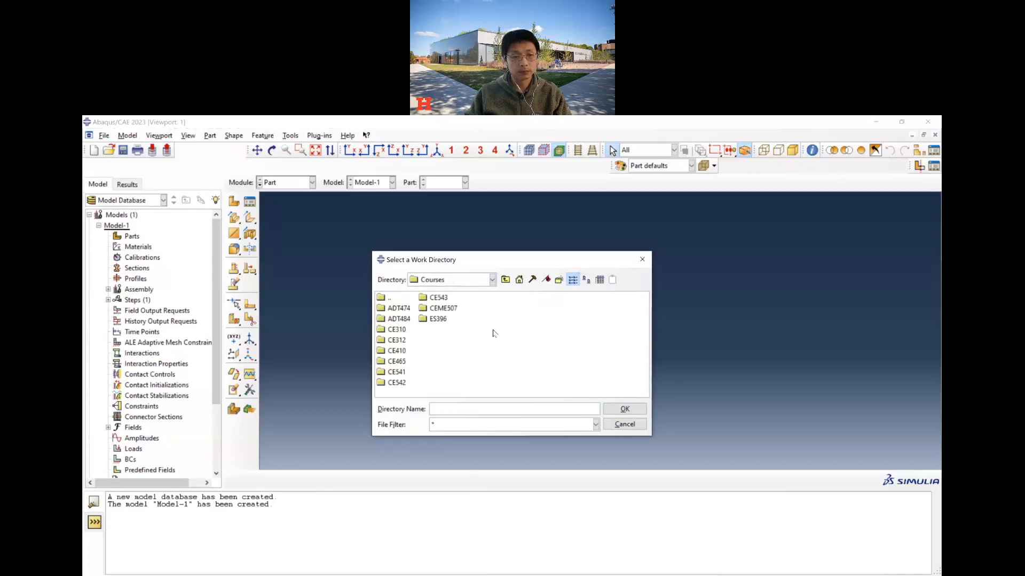
pyautogui.doubleClick(438, 309)
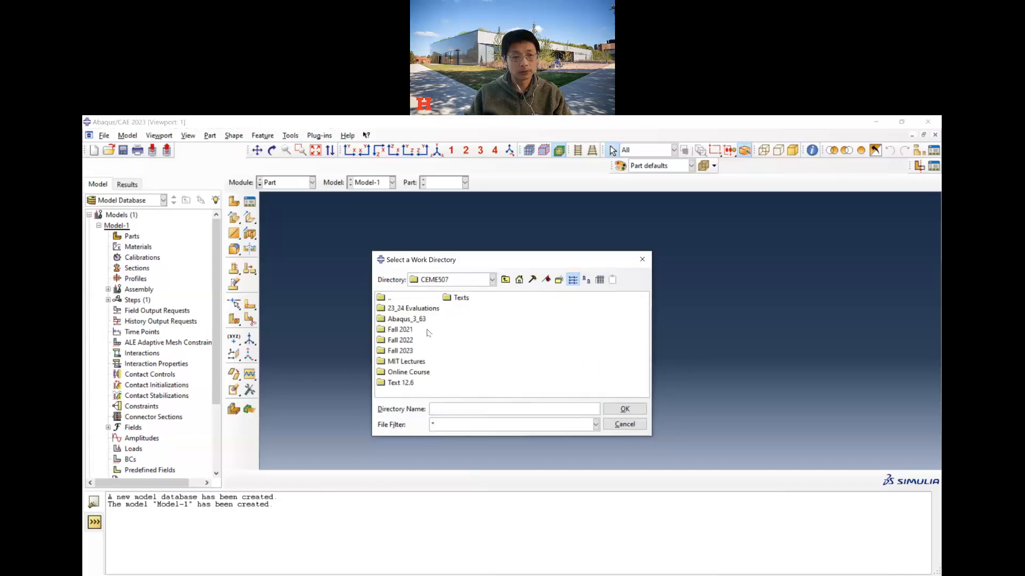
pyautogui.doubleClick(411, 373)
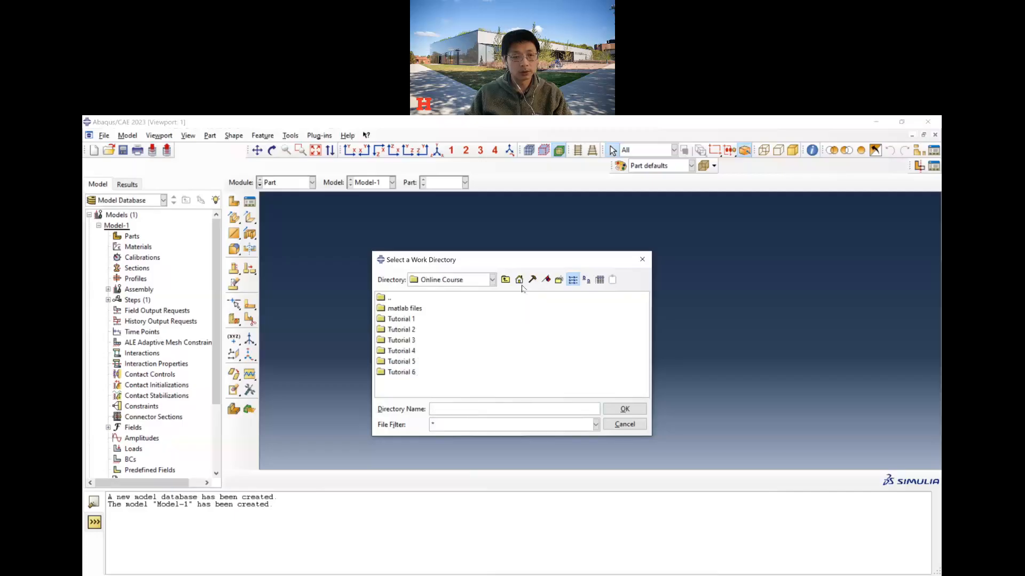
# Create a folder named Tutorial 7 inside Online Course and set it as the work directory.
pyautogui.click(559, 280)
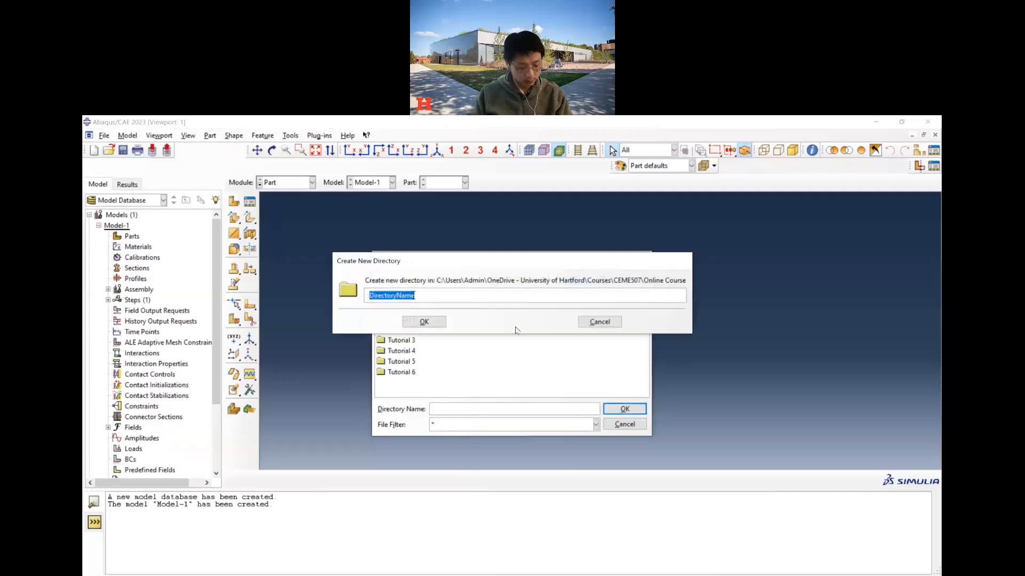
pyautogui.write('Tutorial')
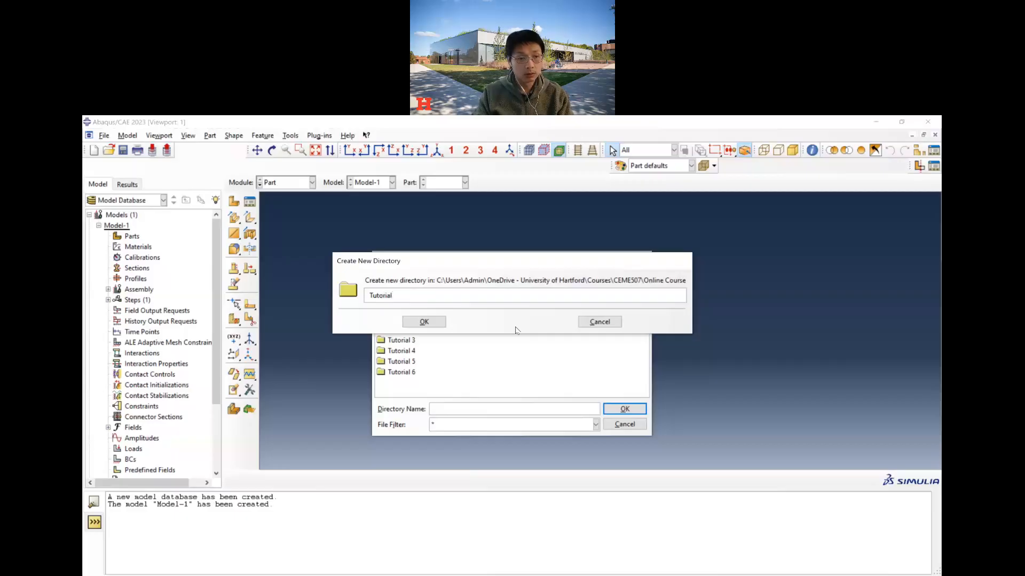
pyautogui.write(' 7')
pyautogui.click(424, 322)
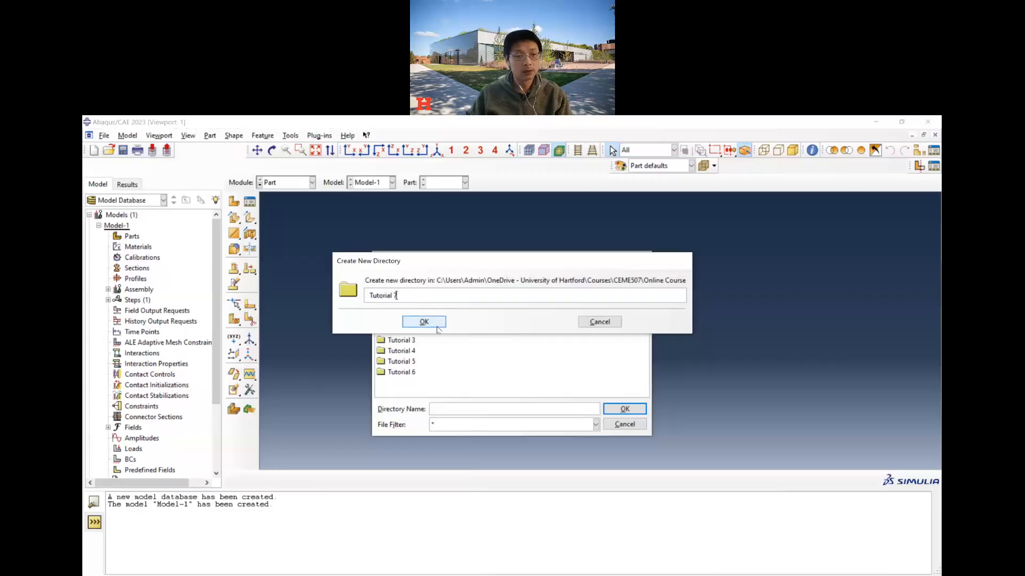
pyautogui.click(401, 383)
pyautogui.click(623, 410)
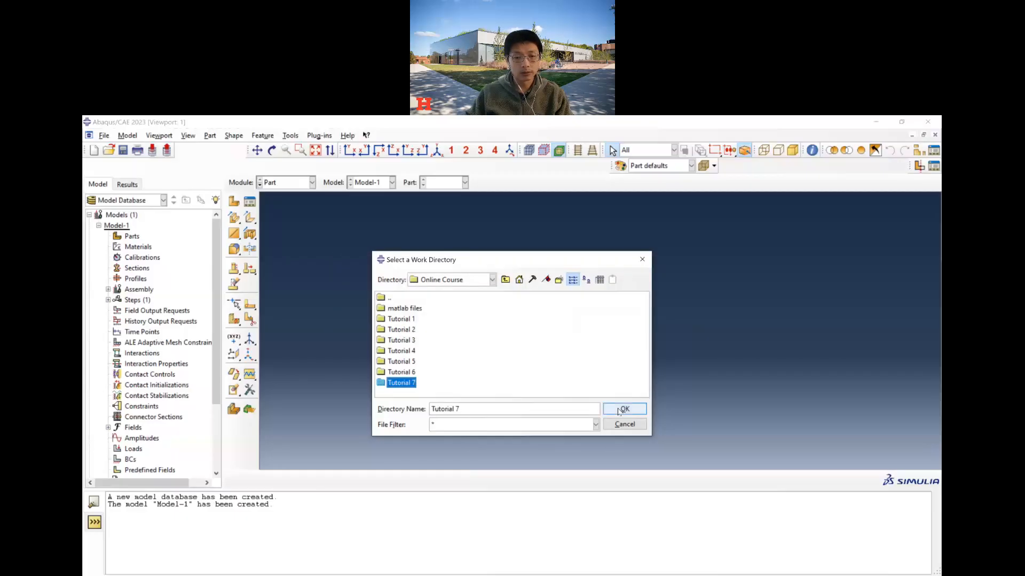
pyautogui.click(479, 399)
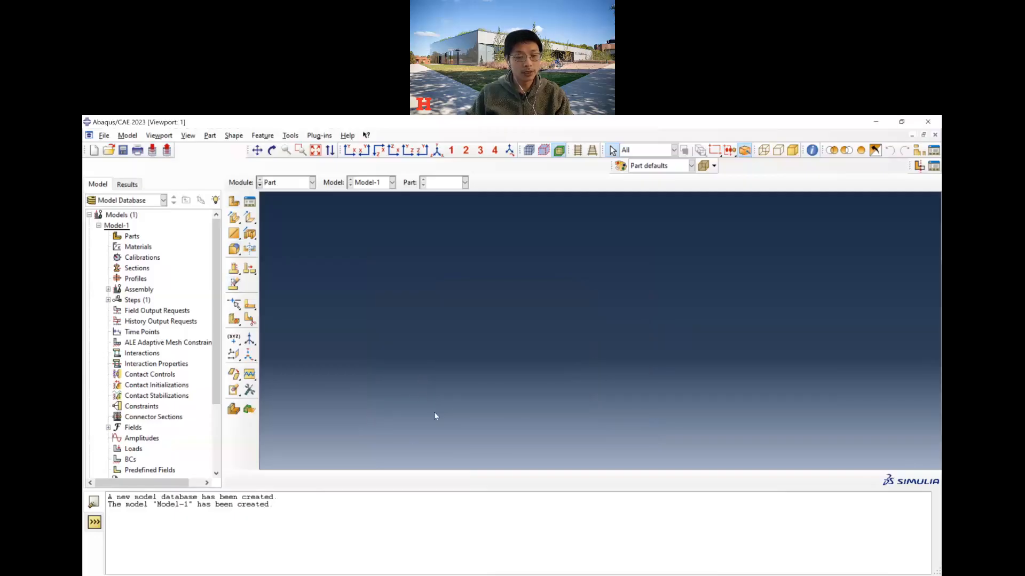
# Create Part-1 as a 2D planar deformable wire with an approximate size of 400 and enter its sketch.
pyautogui.click(234, 201)
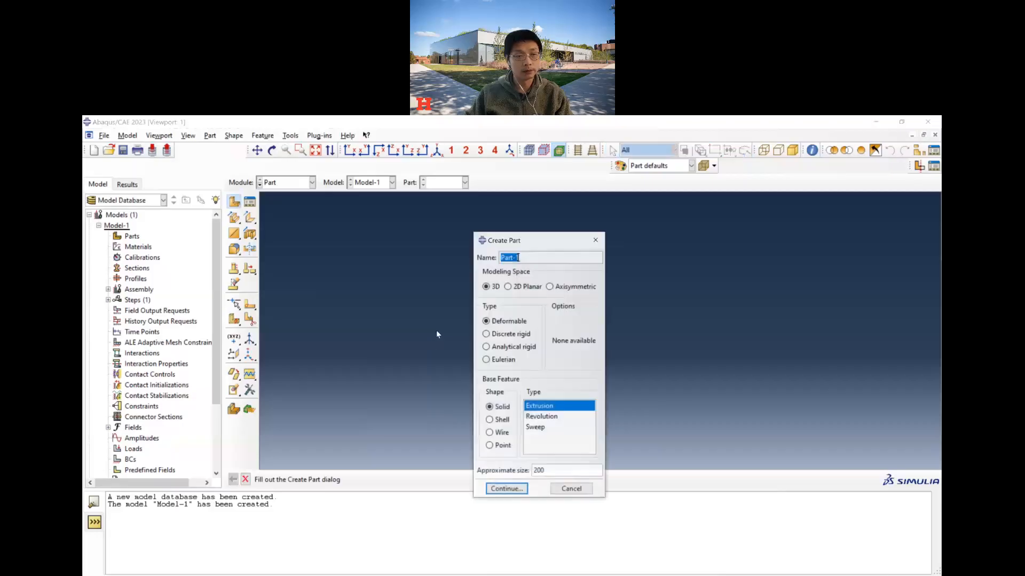
pyautogui.click(523, 288)
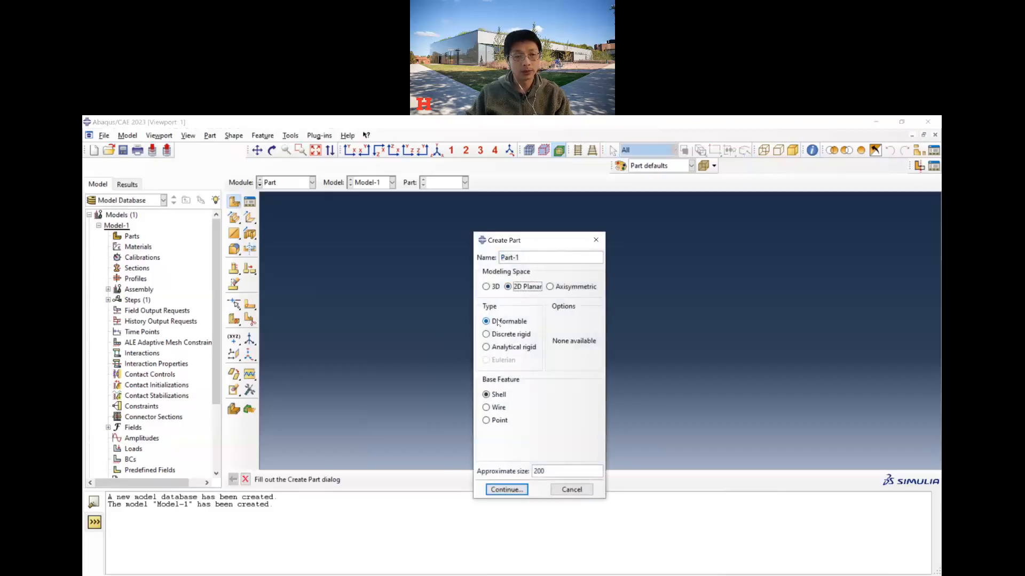
pyautogui.click(503, 409)
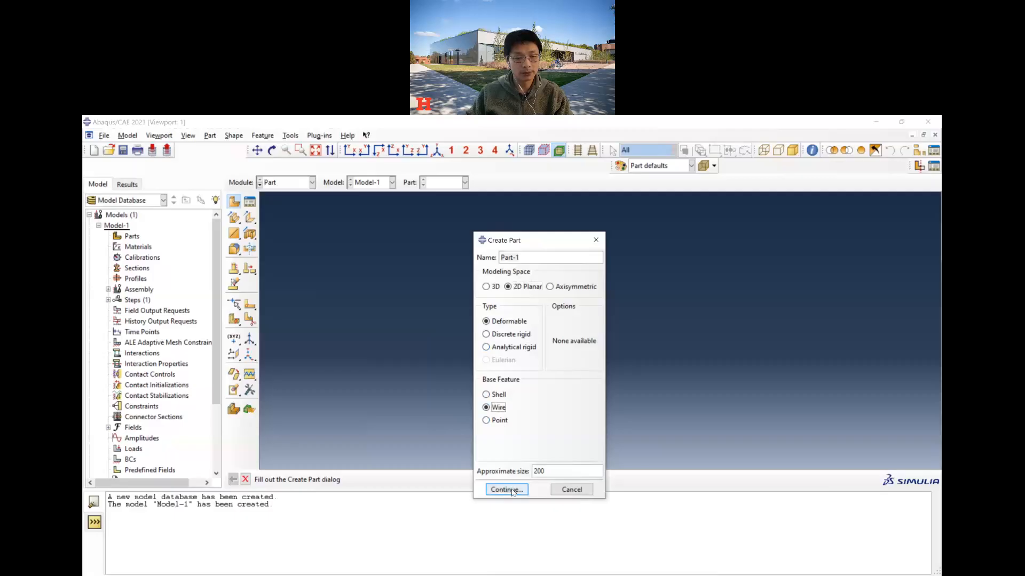
pyautogui.hotkey('alt', 'Tab')
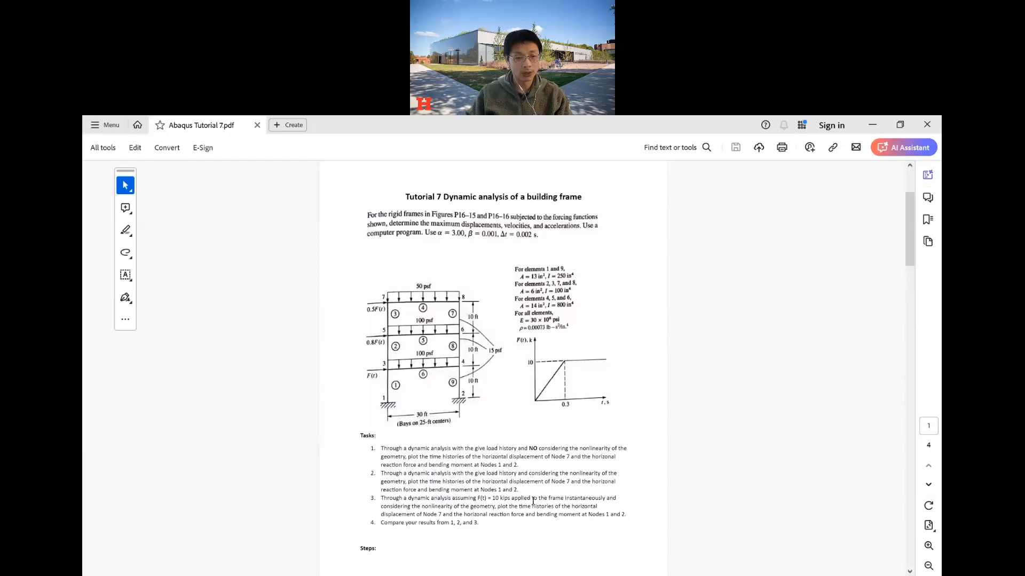
pyautogui.hotkey('alt', 'Tab')
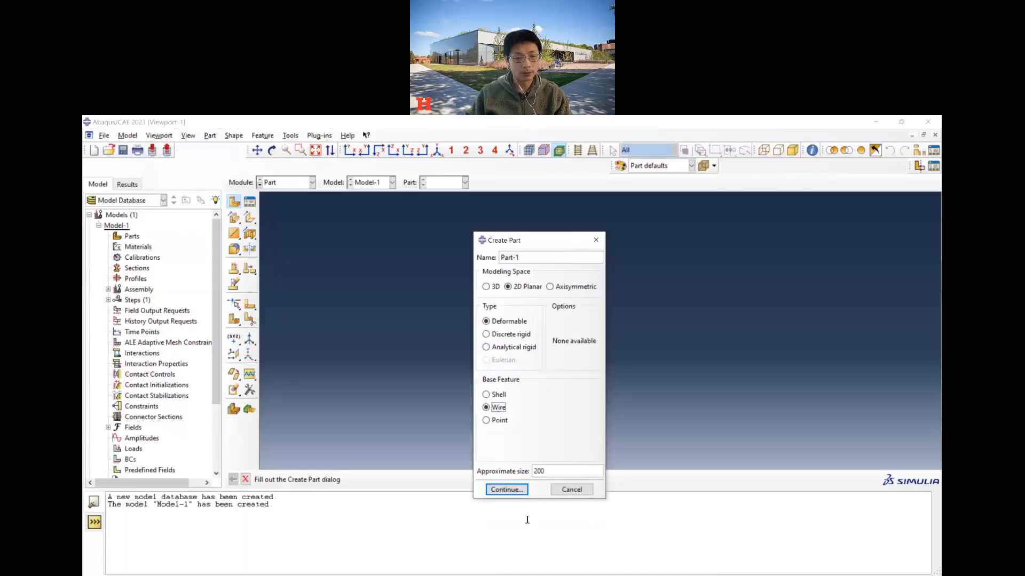
pyautogui.moveTo(553, 472); pyautogui.dragTo(521, 472)
pyautogui.write('400')
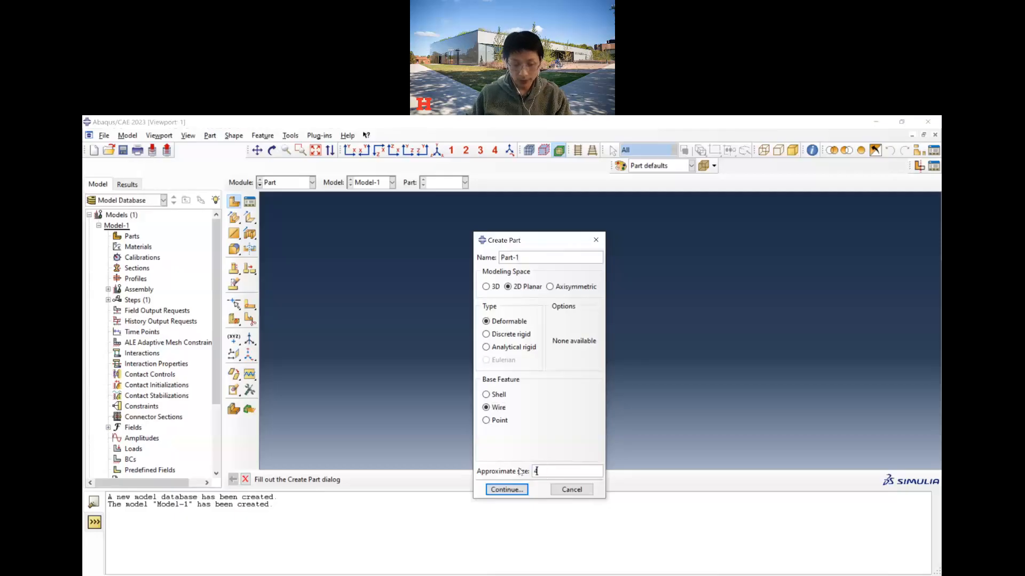
pyautogui.click(506, 490)
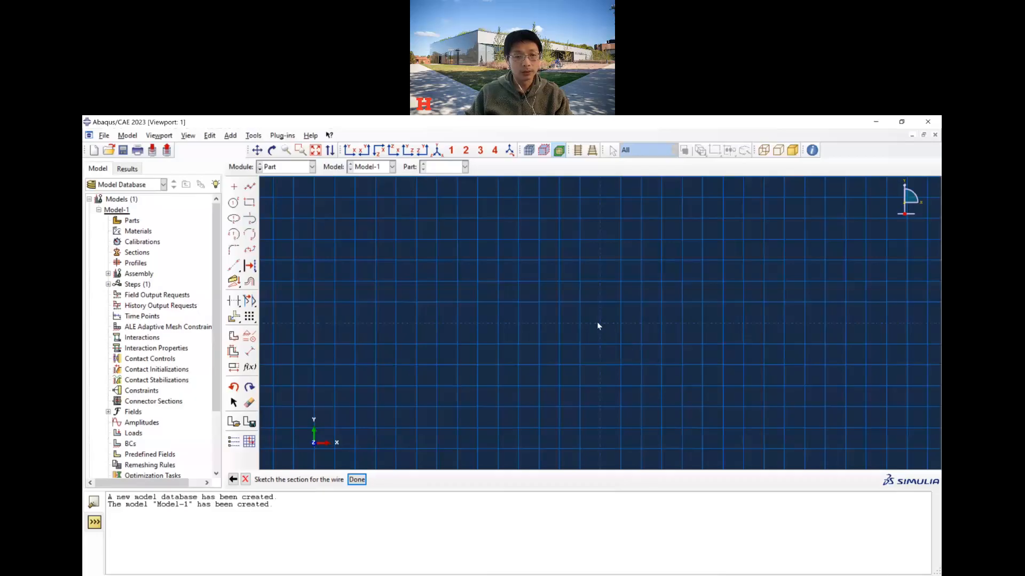
# Sketch the first-storey left column as a connected line from the origin to (0,120), following the tutorial PDF's dimensions.
pyautogui.hotkey('alt', 'Tab')
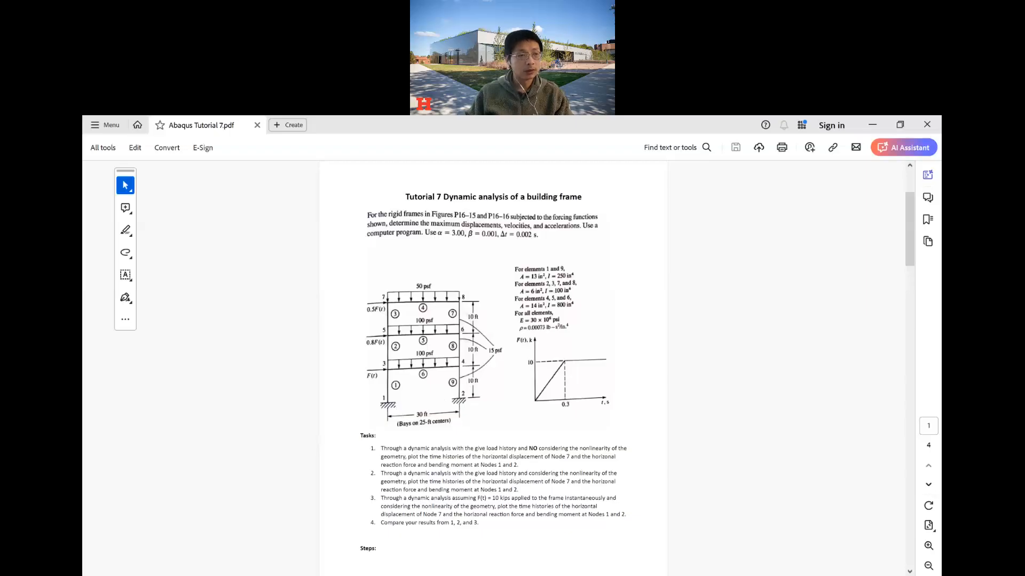
pyautogui.hotkey('alt', 'Tab')
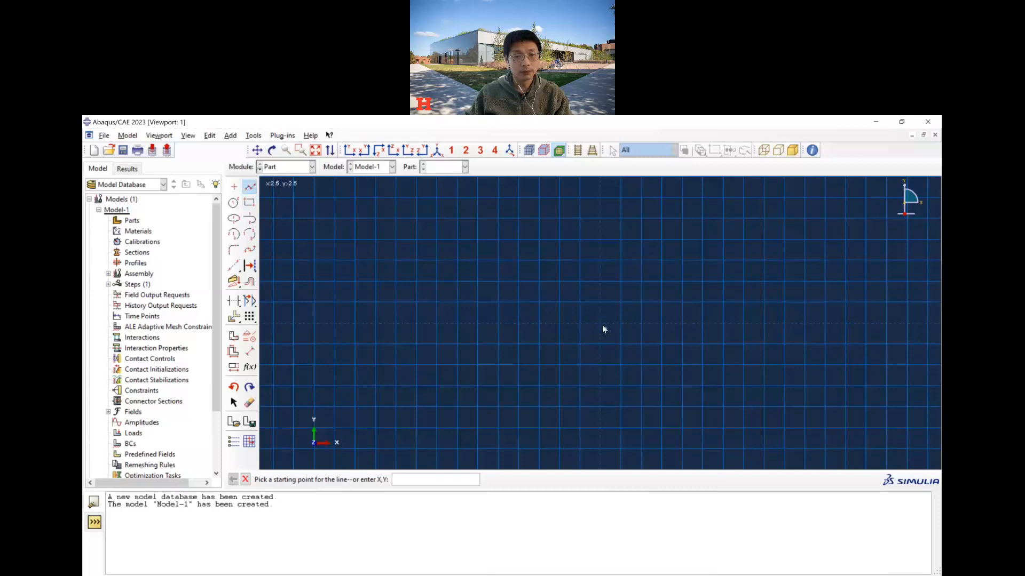
pyautogui.click(600, 323)
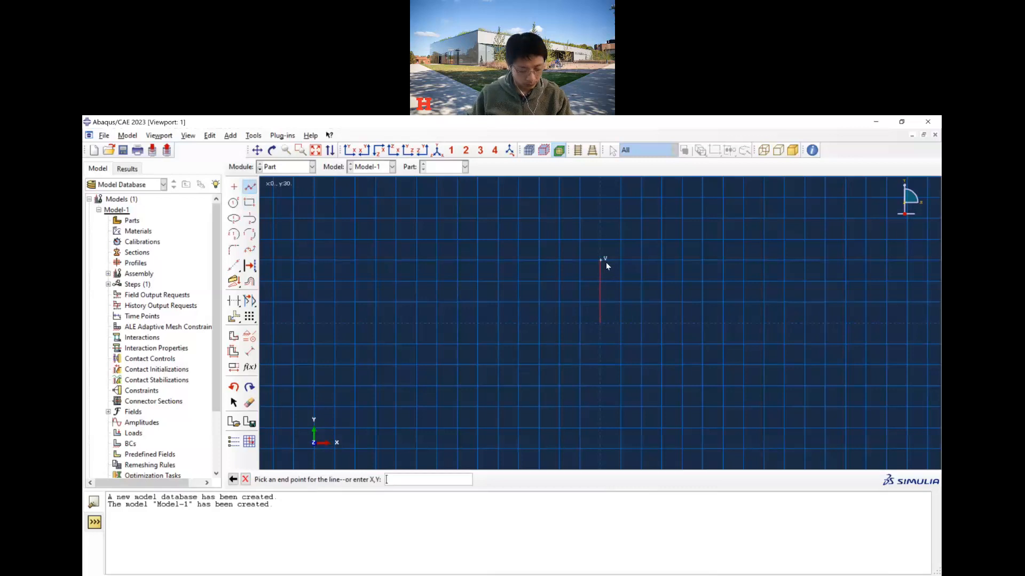
pyautogui.write('0,120')
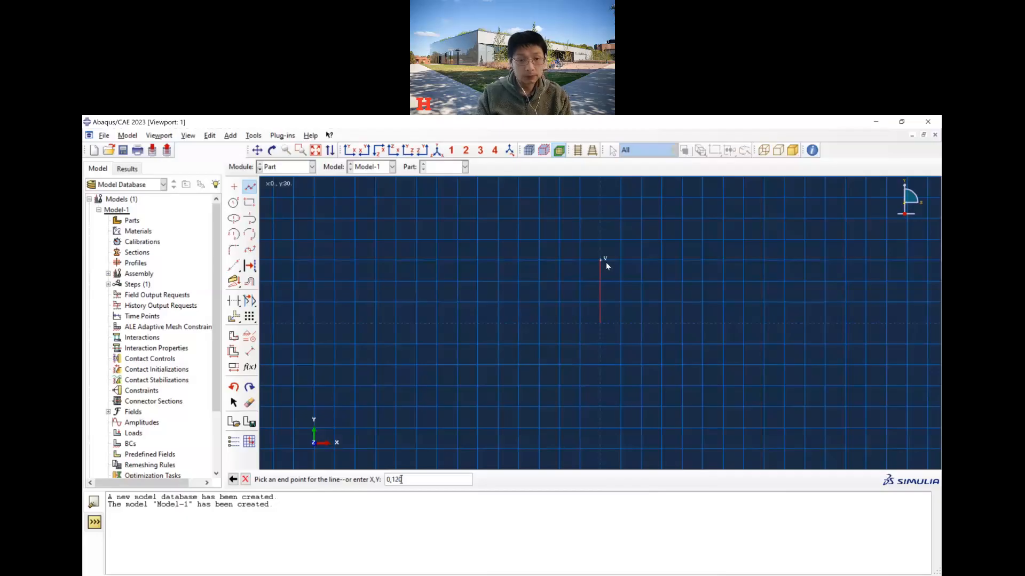
pyautogui.press('Return')
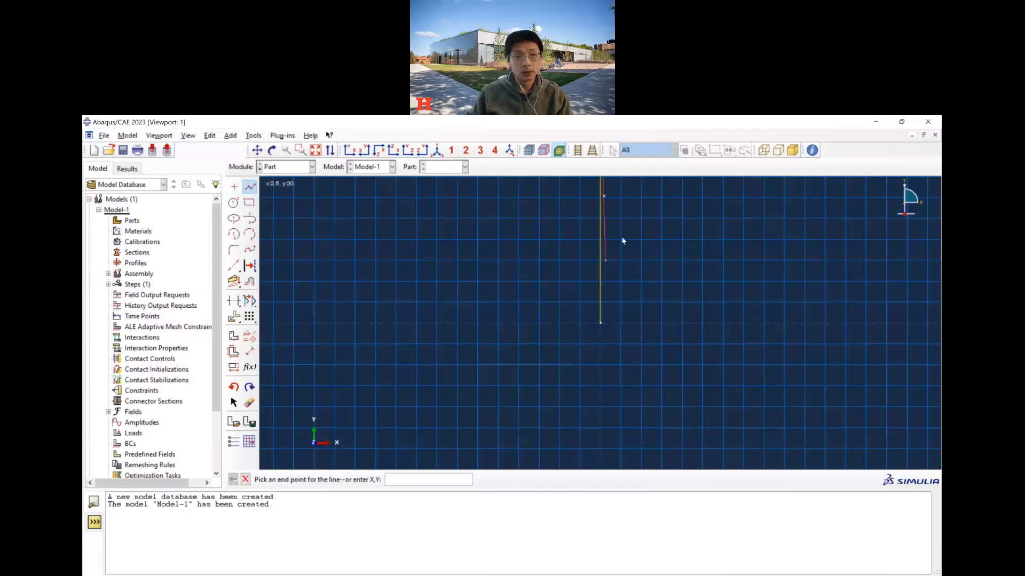
# Continue the connected line from the column's upper end to (360,120) to form the first-floor beam.
pyautogui.click(317, 152)
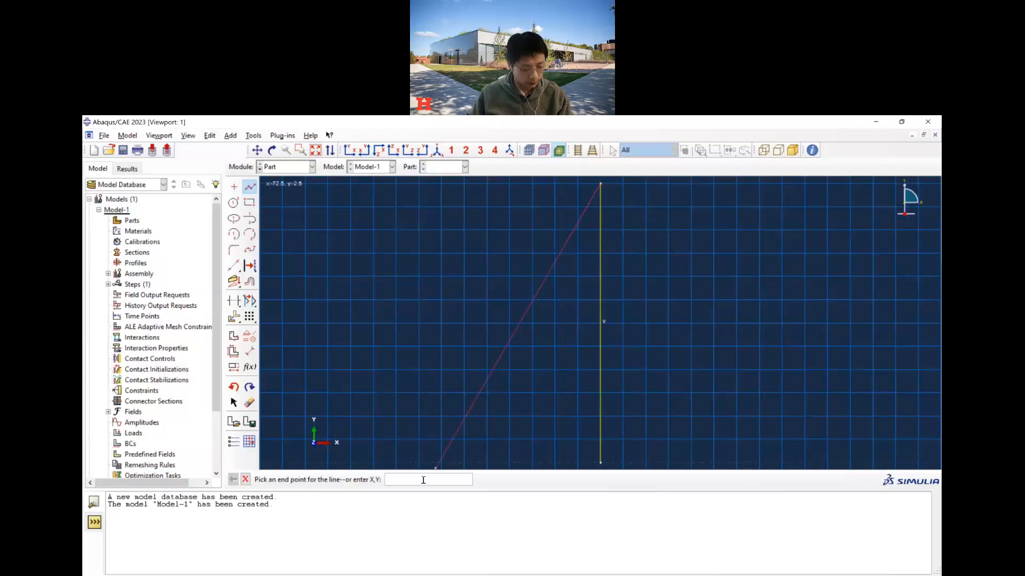
pyautogui.write('360,120')
pyautogui.press('Return')
pyautogui.click(315, 150)
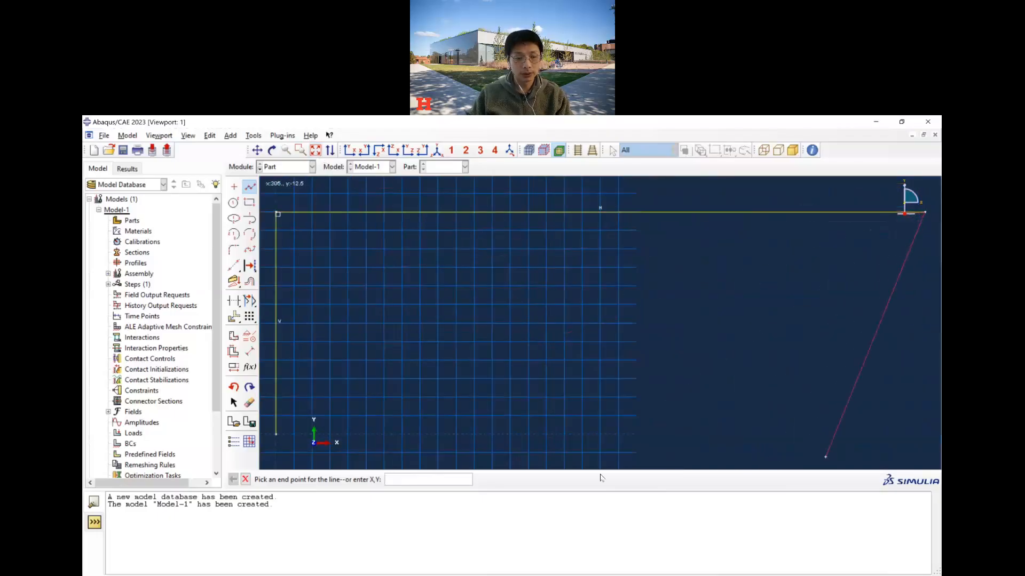
# Complete the first storey with a right column line down to (360,0) and end the line command.
pyautogui.write('360')
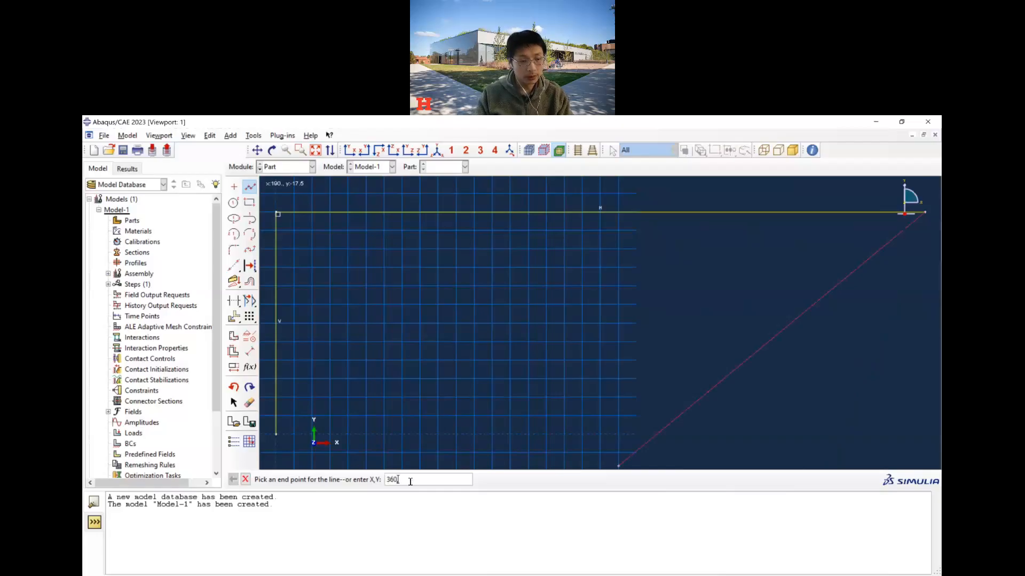
pyautogui.press('BackSpace')
pyautogui.press('BackSpace')
pyautogui.press('BackSpace')
pyautogui.press('BackSpace')
pyautogui.press('BackSpace')
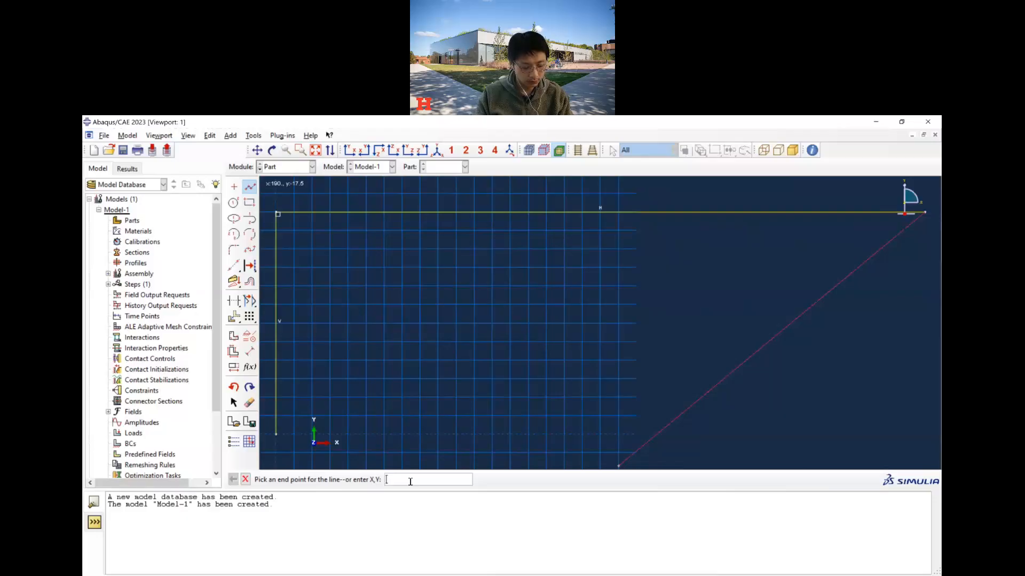
pyautogui.write('360,0')
pyautogui.press('Return')
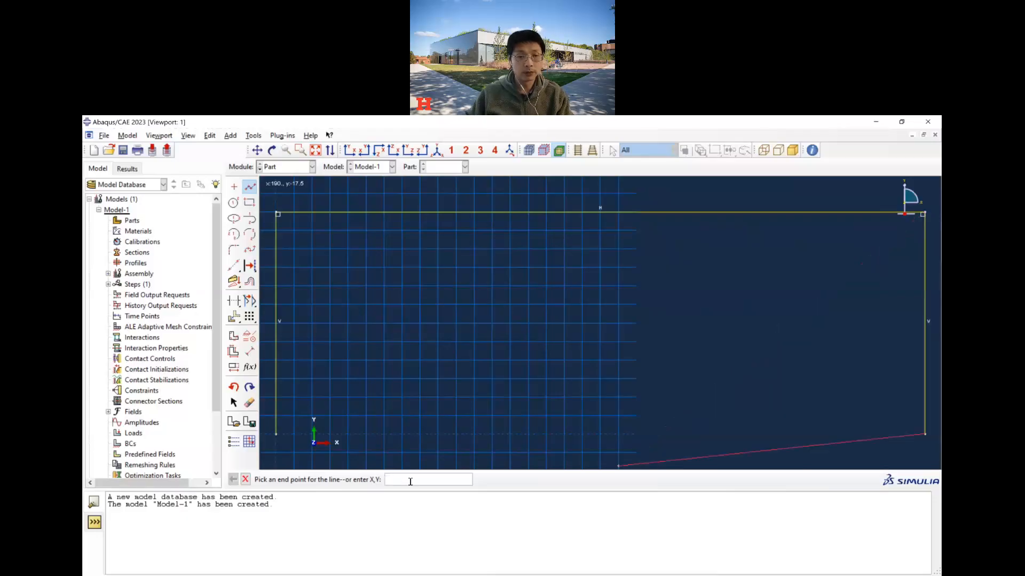
pyautogui.press('Escape')
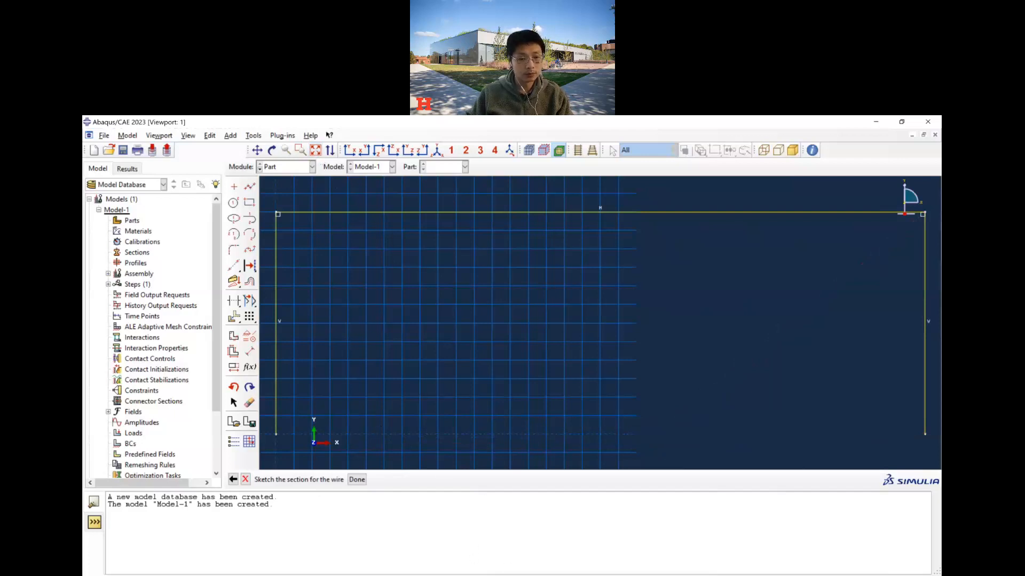
# Linearly pattern the first storey's columns and beam, with number 1 in direction 1 and 3 at spacing 120 in direction 2, and finish the sketch.
pyautogui.hotkey('alt', 'Tab')
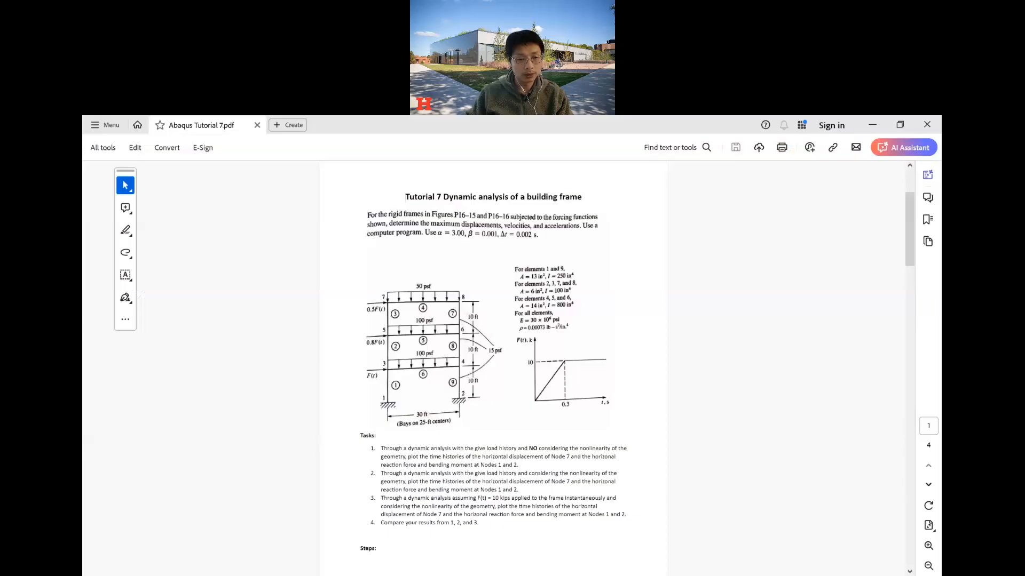
pyautogui.hotkey('alt', 'Tab')
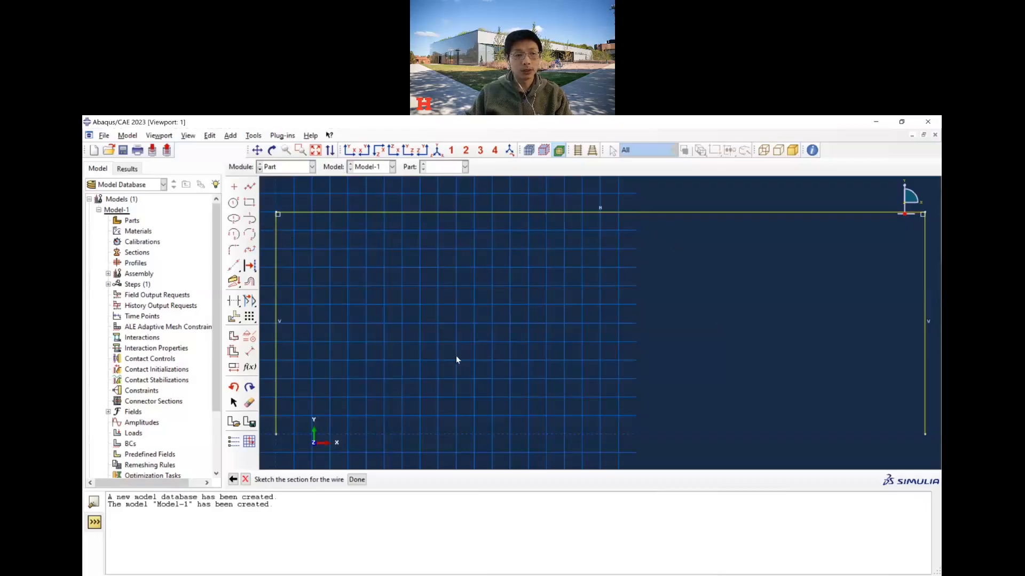
pyautogui.click(249, 317)
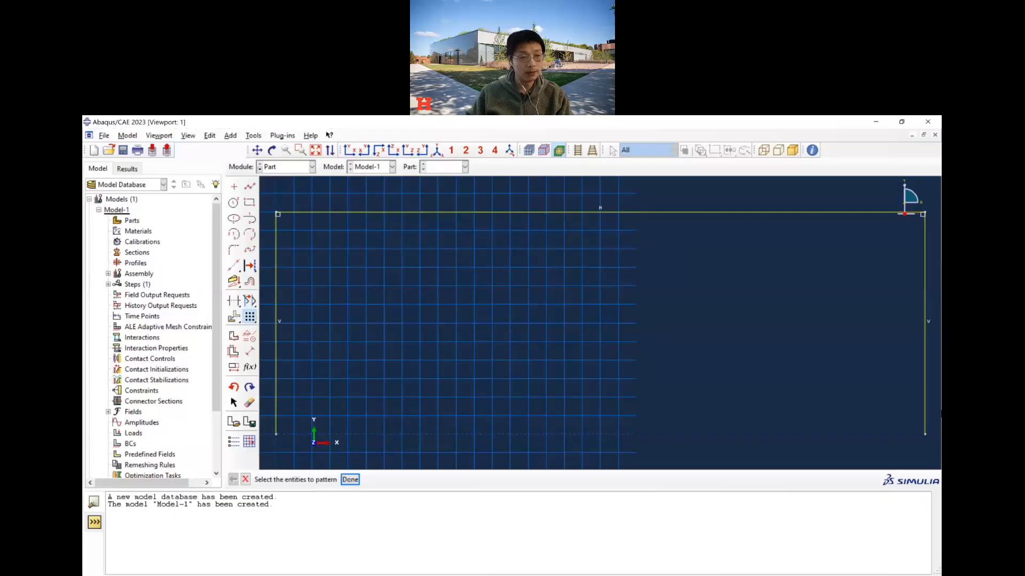
pyautogui.moveTo(922, 419)
pyautogui.mouseDown()
pyautogui.moveTo(664, 298)
pyautogui.moveTo(279, 199)
pyautogui.mouseUp()
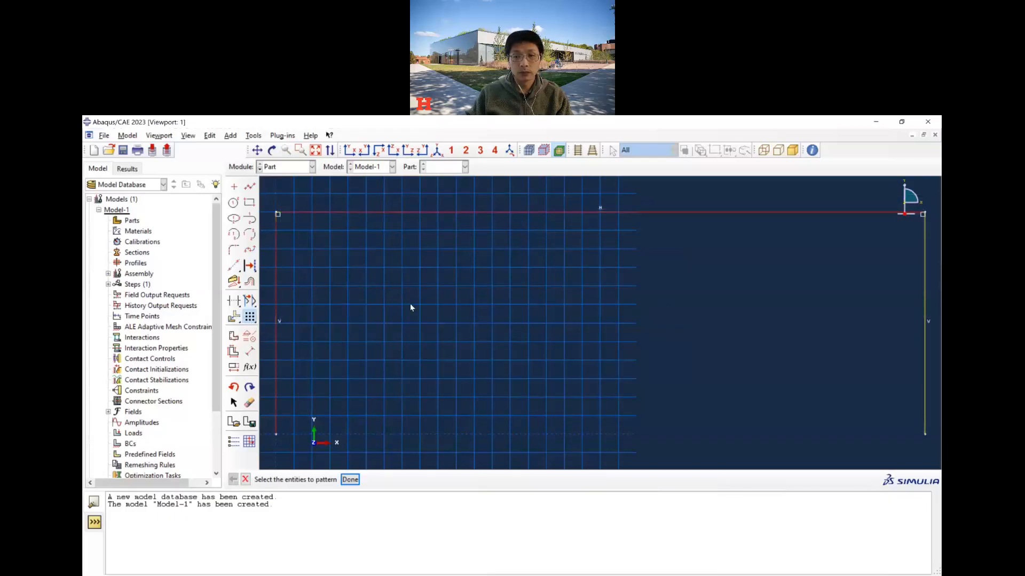
pyautogui.moveTo(930, 408)
pyautogui.mouseDown()
pyautogui.moveTo(382, 272)
pyautogui.moveTo(276, 207)
pyautogui.mouseUp()
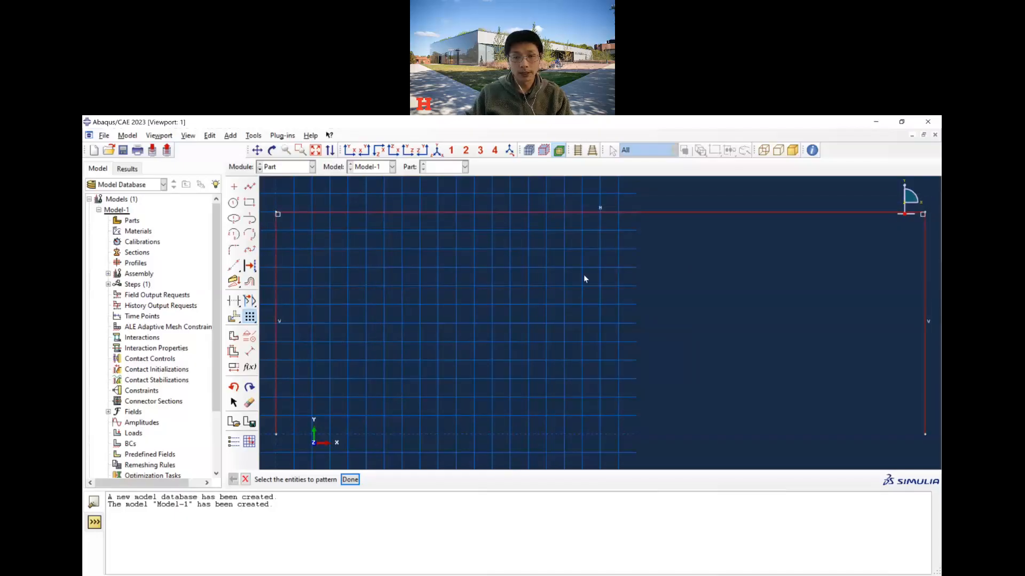
pyautogui.click(350, 479)
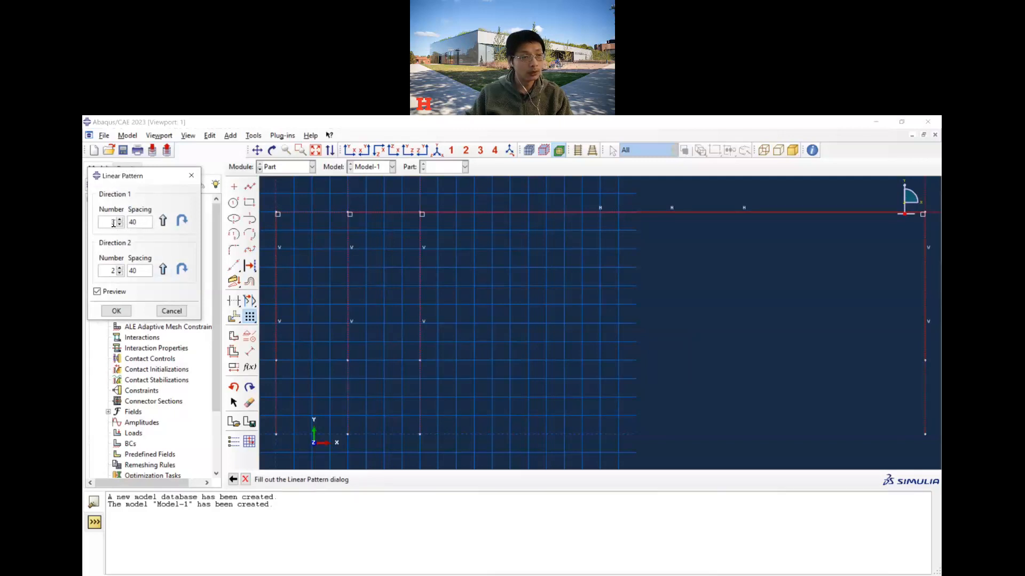
pyautogui.write('1')
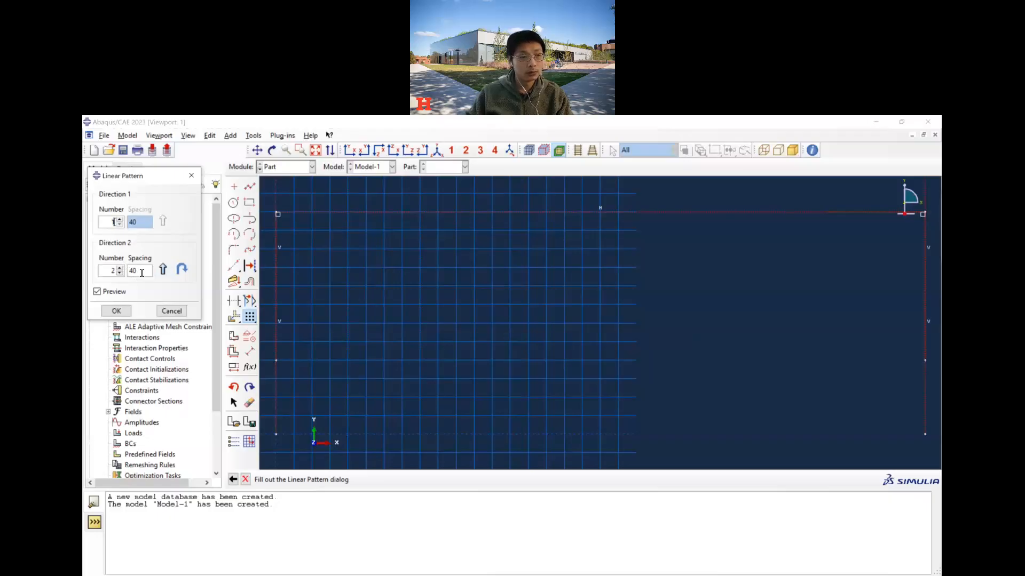
pyautogui.doubleClick(143, 270)
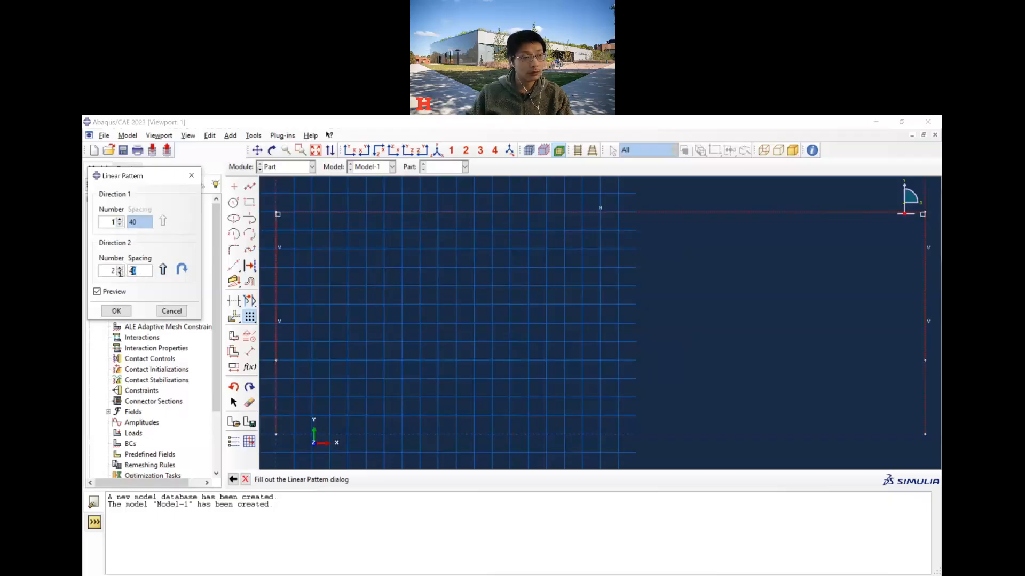
pyautogui.write('120')
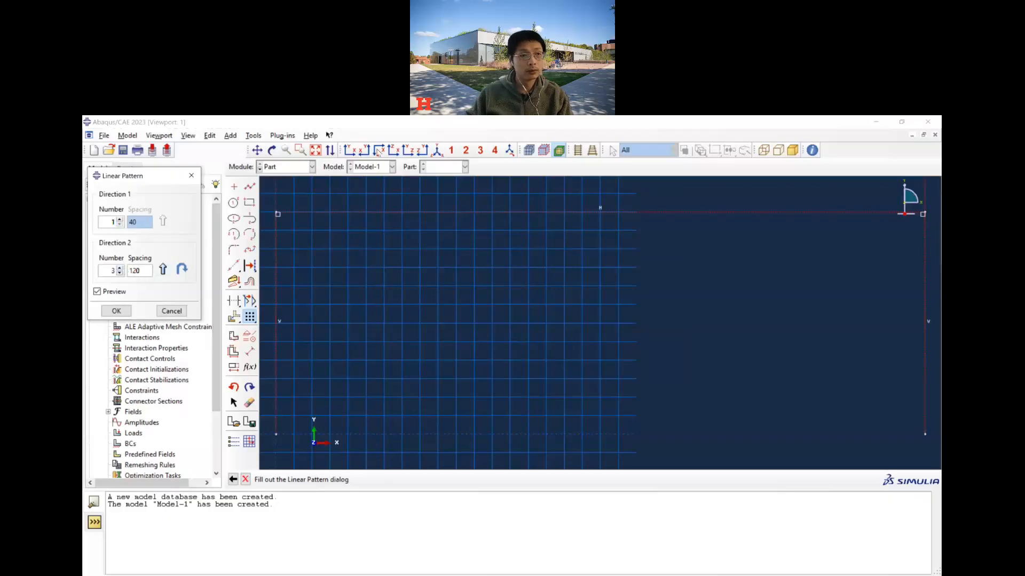
pyautogui.click(315, 151)
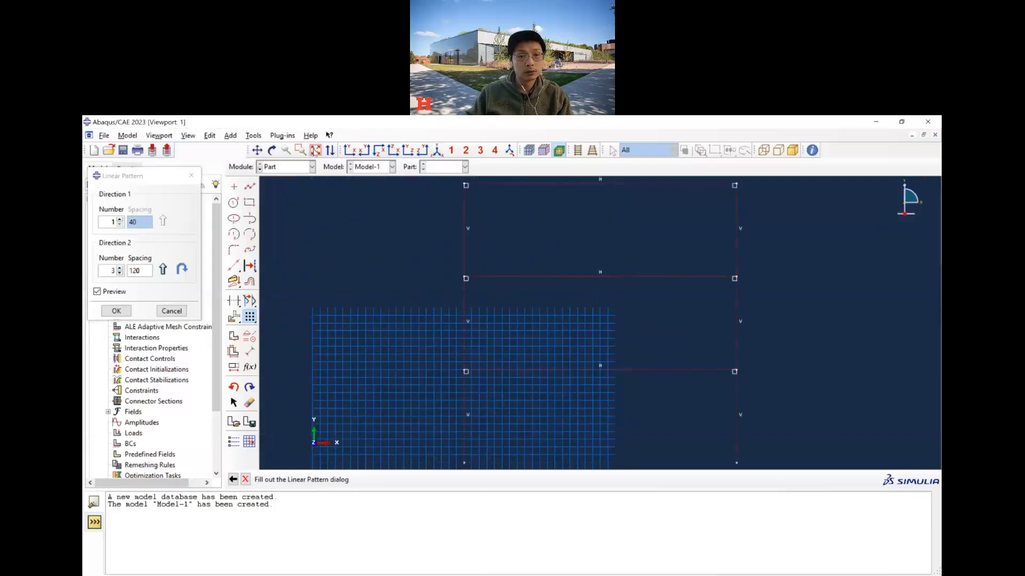
pyautogui.click(117, 311)
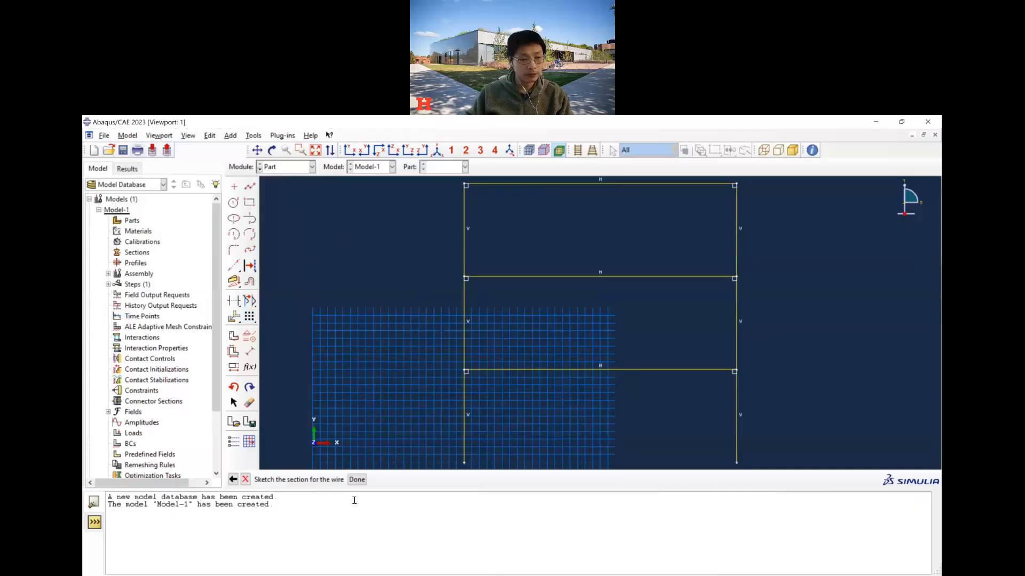
pyautogui.click(357, 480)
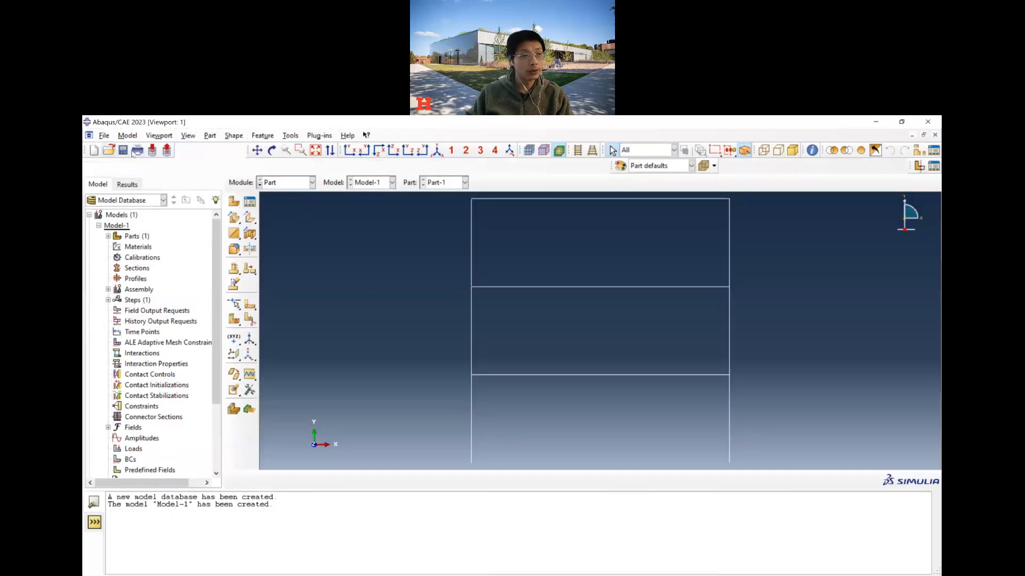
# Save the model database as model in the Tutorial 7 folder.
pyautogui.click(126, 152)
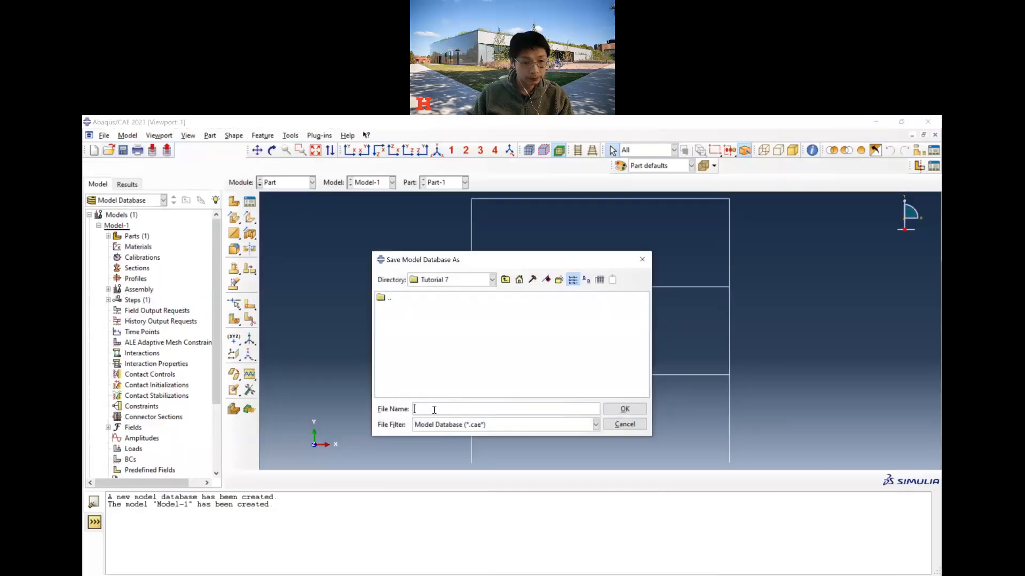
pyautogui.write('model')
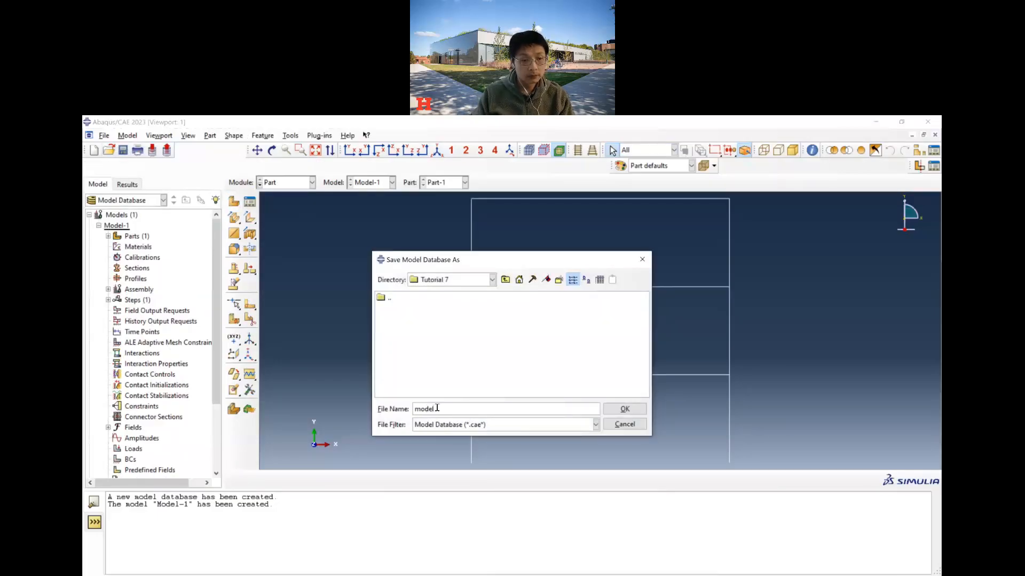
pyautogui.press('Return')
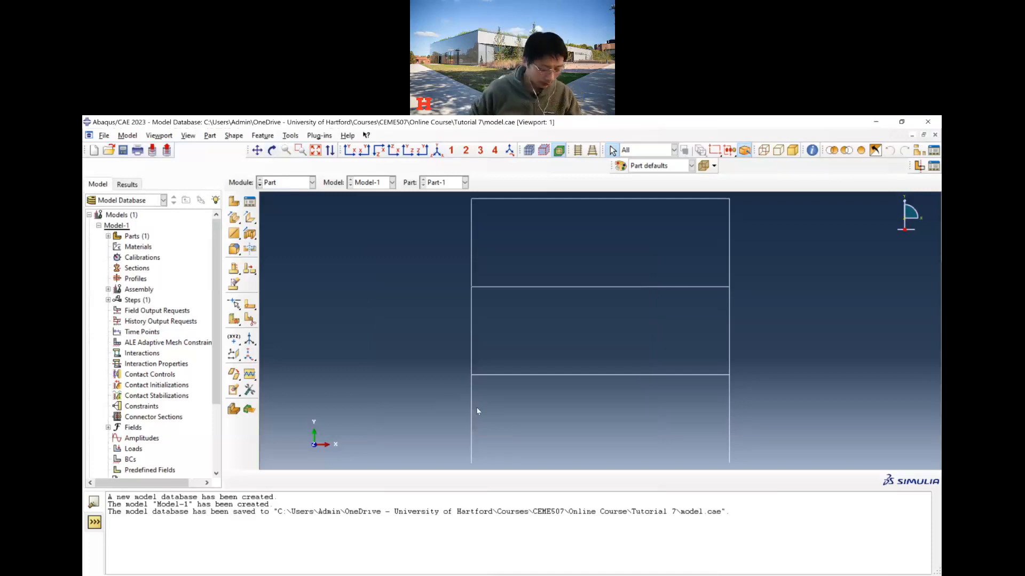
# Switch Part-1 to the Property module and consult the material data in the tutorial PDF.
pyautogui.click(236, 201)
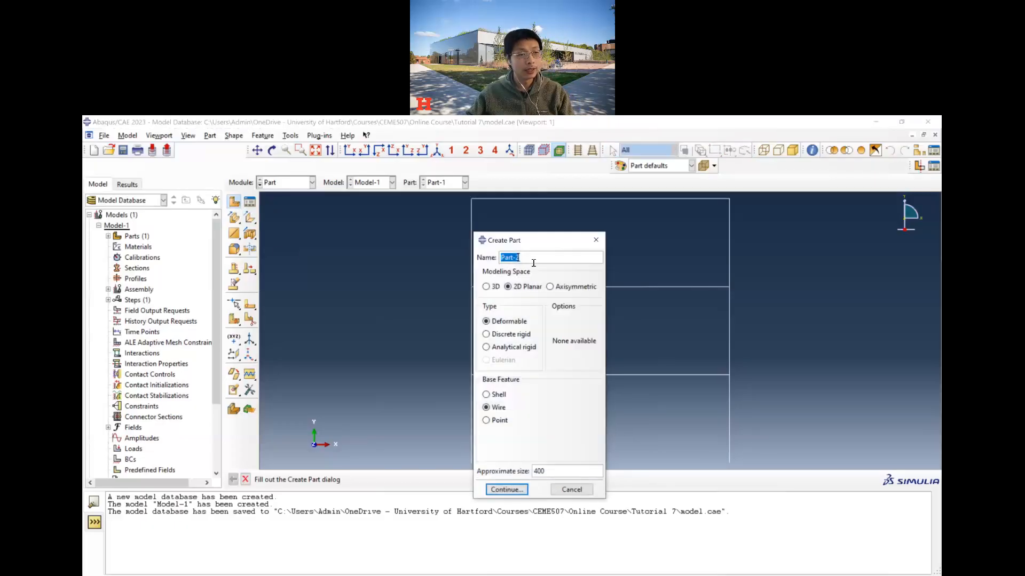
pyautogui.click(592, 245)
pyautogui.click(285, 182)
pyautogui.click(288, 206)
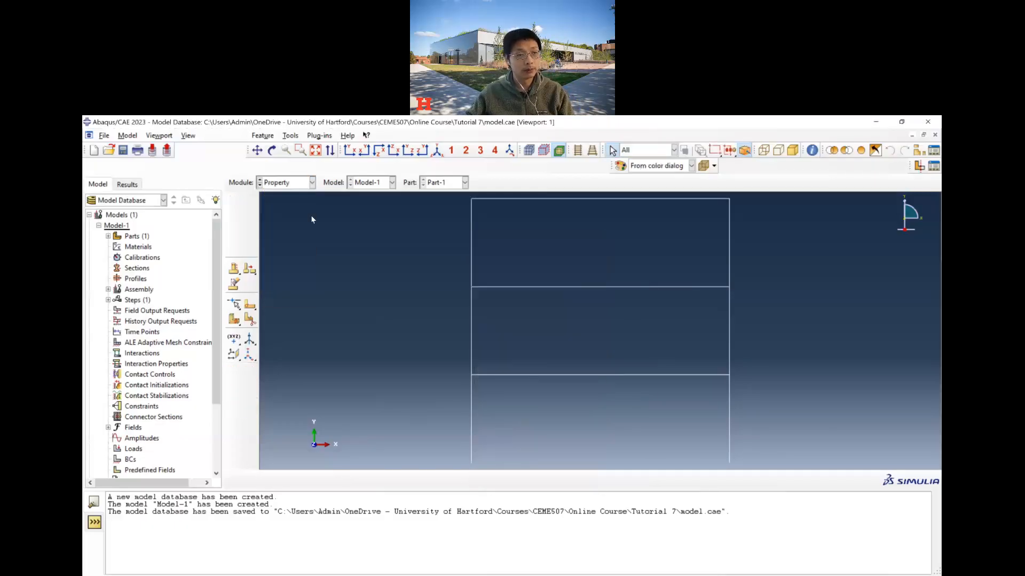
pyautogui.hotkey('alt', 'Tab')
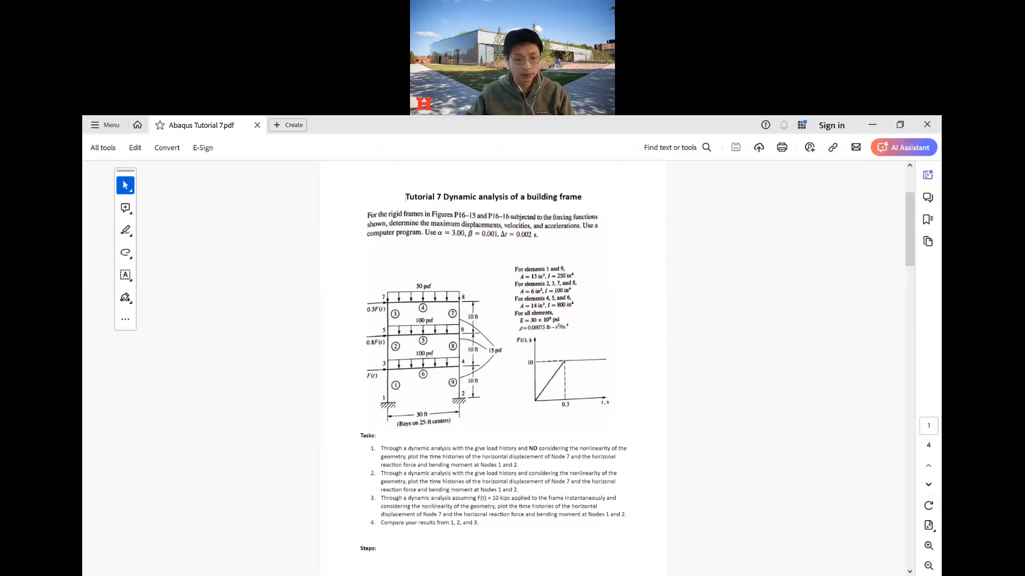
pyautogui.hotkey('alt', 'Tab')
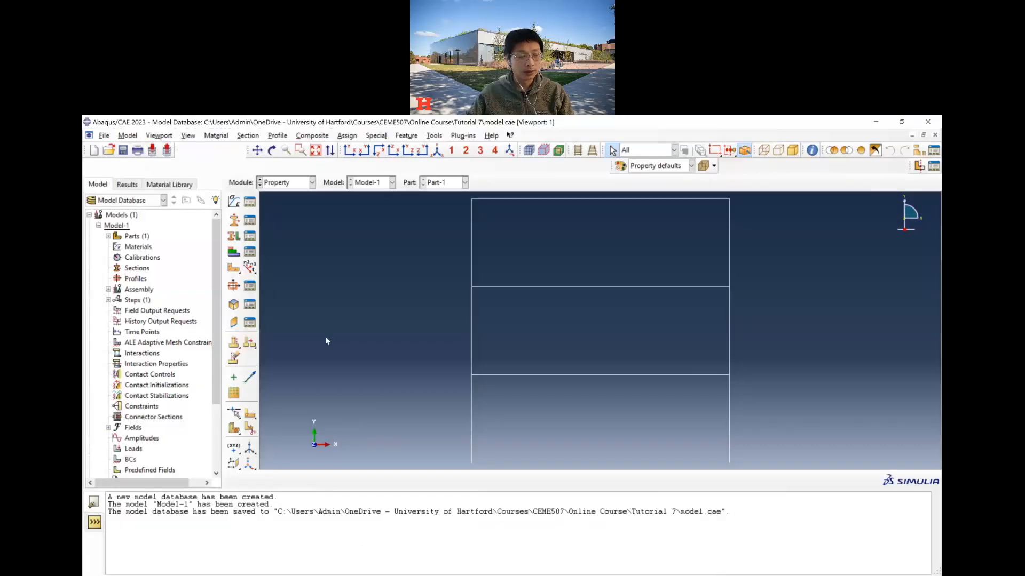
# Create Material-1 with isotropic elasticity, using a Young's modulus of 30e6 from the tutorial PDF and a Poisson's ratio of 0.2.
pyautogui.click(234, 203)
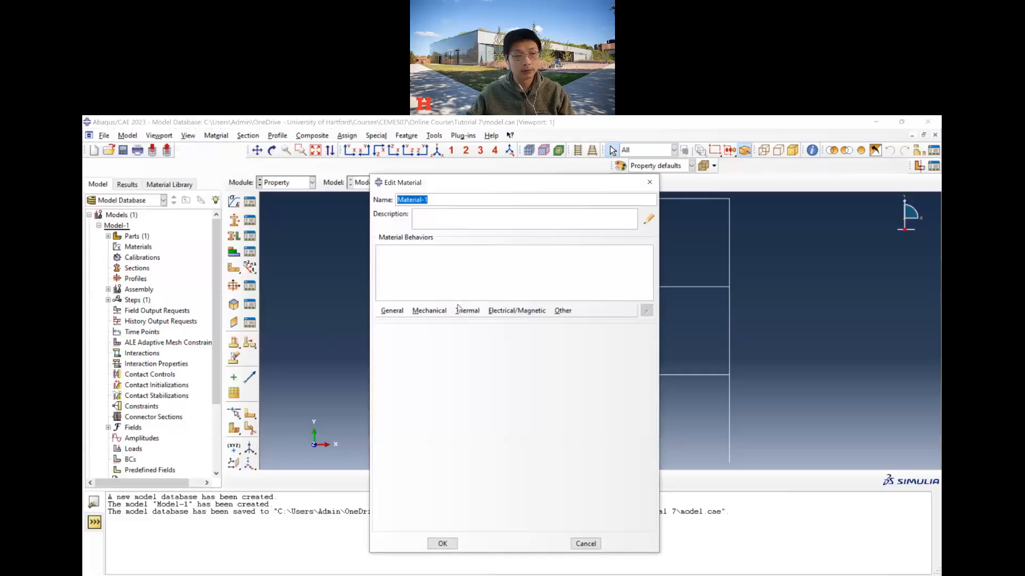
pyautogui.click(431, 312)
pyautogui.moveTo(507, 323)
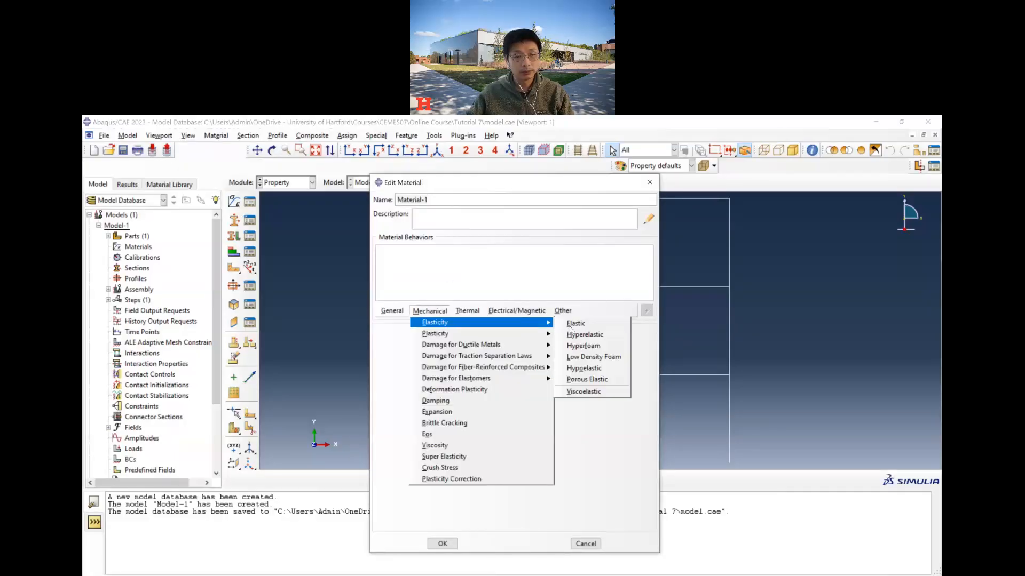
pyautogui.click(576, 325)
pyautogui.click(430, 461)
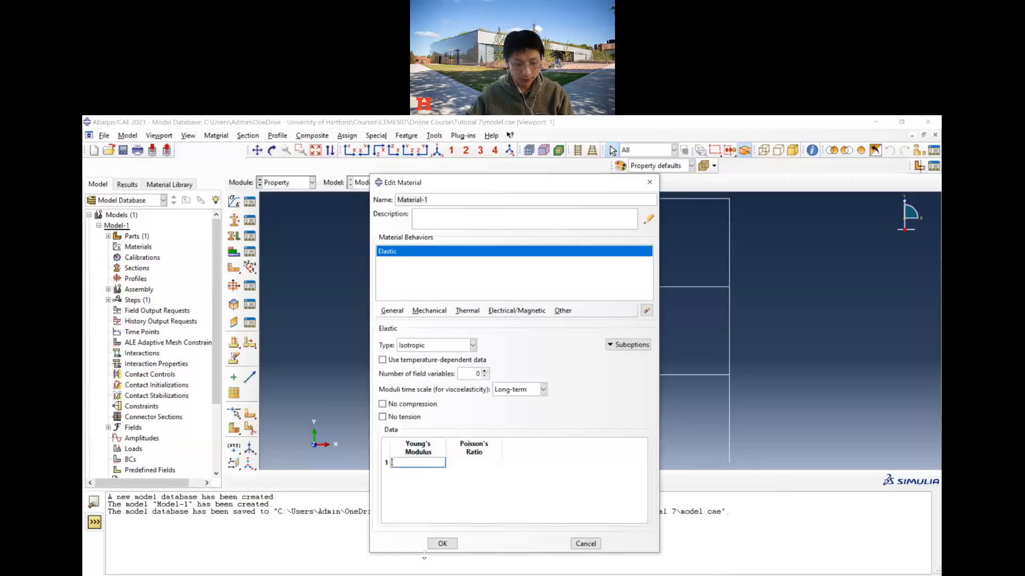
pyautogui.hotkey('alt', 'Tab')
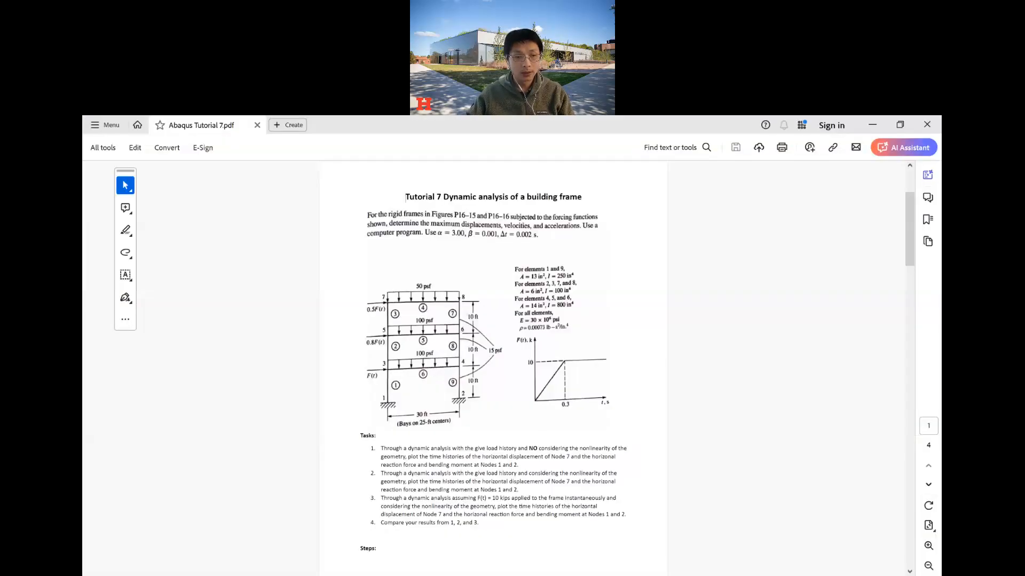
pyautogui.hotkey('alt', 'Tab')
pyautogui.write('3')
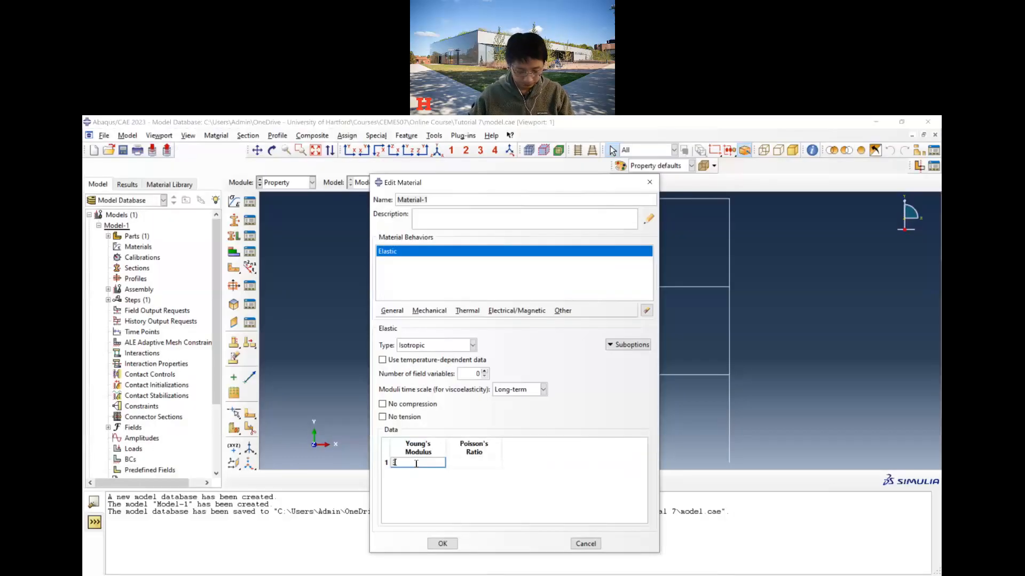
pyautogui.click(465, 462)
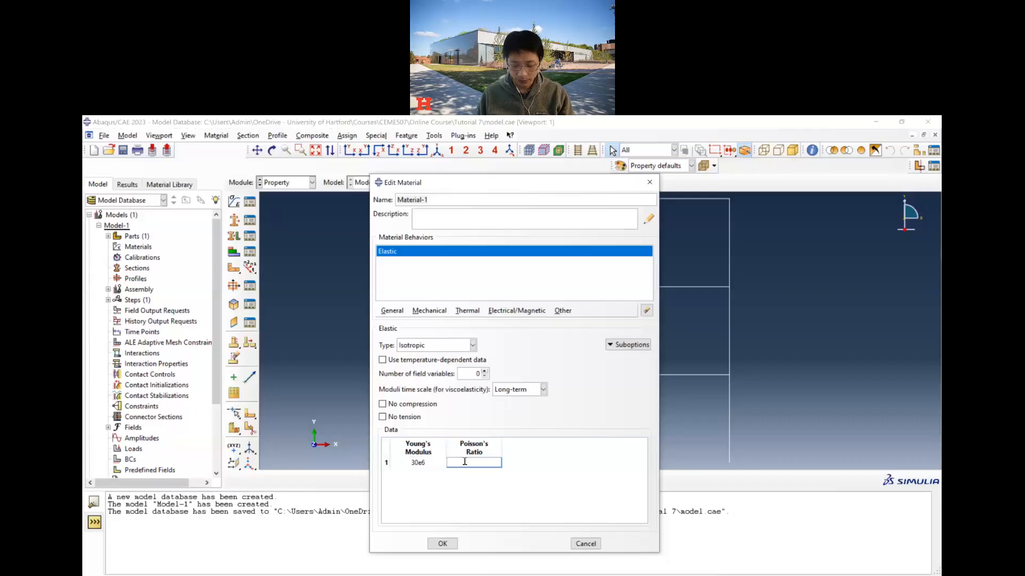
pyautogui.write('.2')
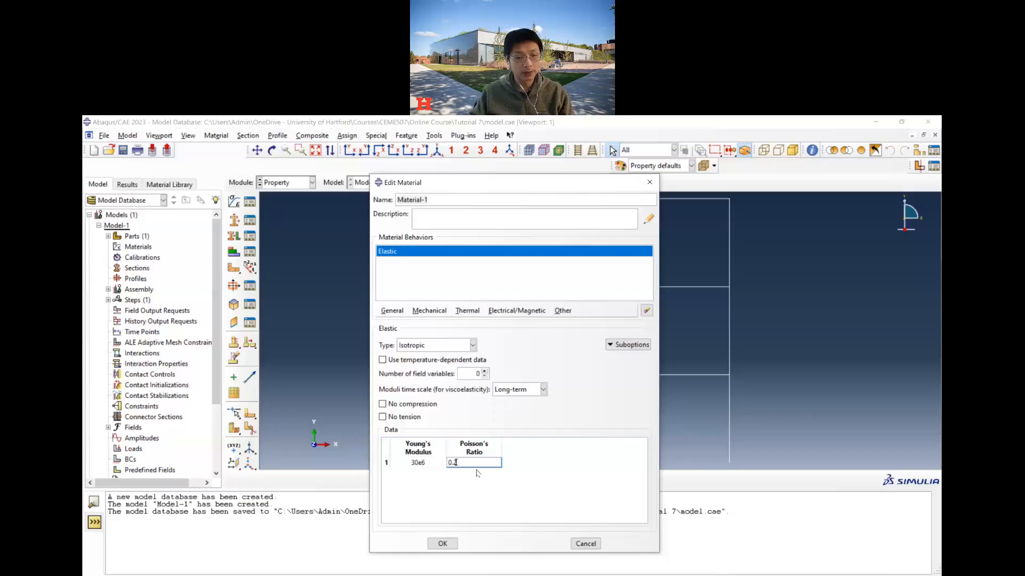
pyautogui.click(494, 483)
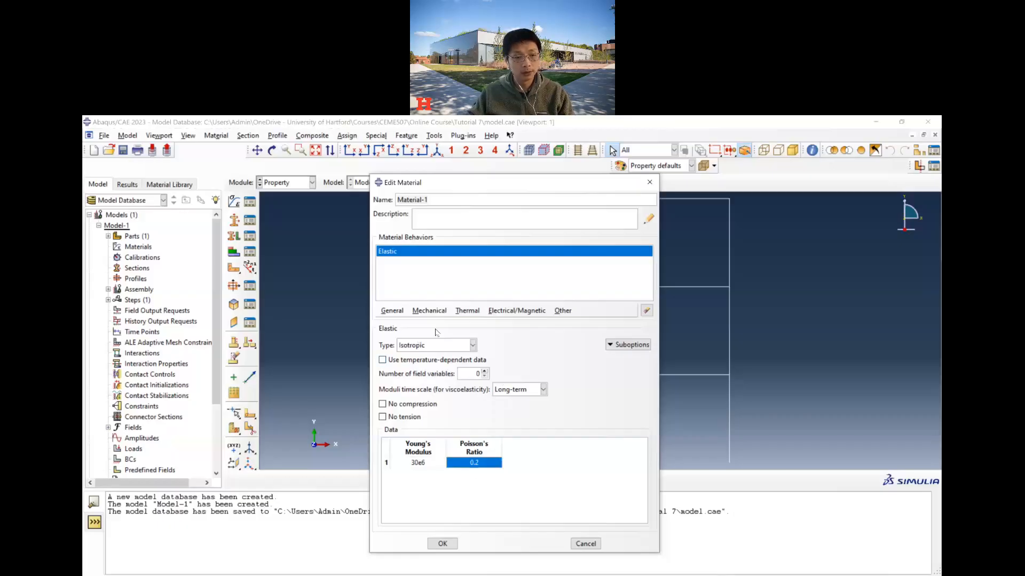
# Add a uniform mass density of 0.00073 to Material-1, taking the value from the tutorial PDF.
pyautogui.click(400, 314)
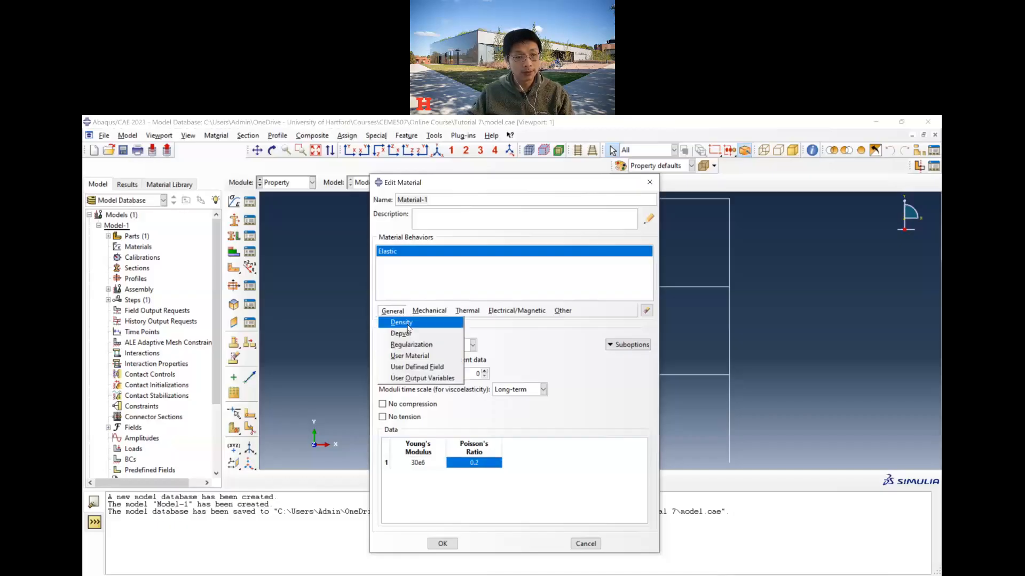
pyautogui.click(401, 322)
pyautogui.click(417, 422)
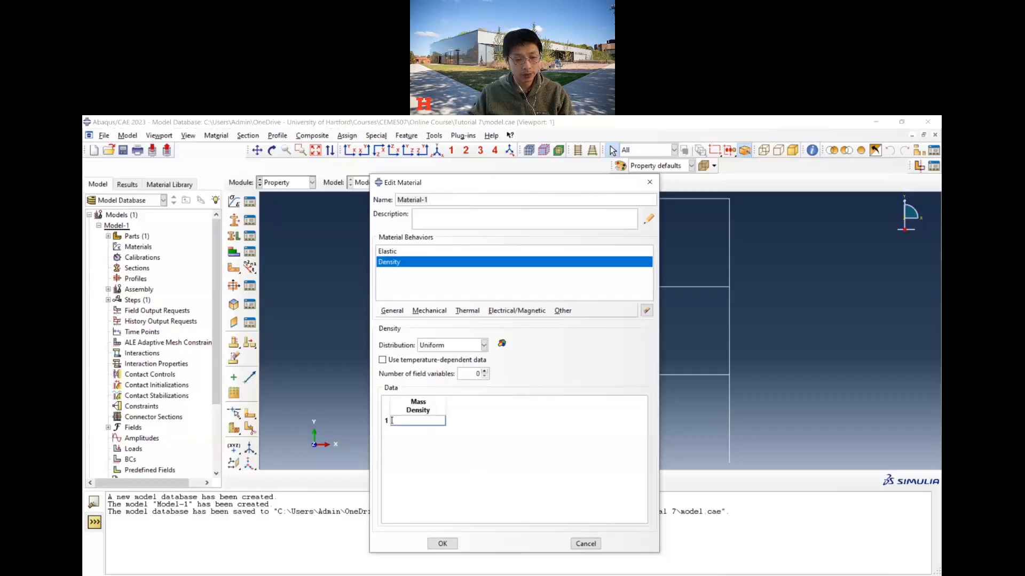
pyautogui.hotkey('alt', 'Tab')
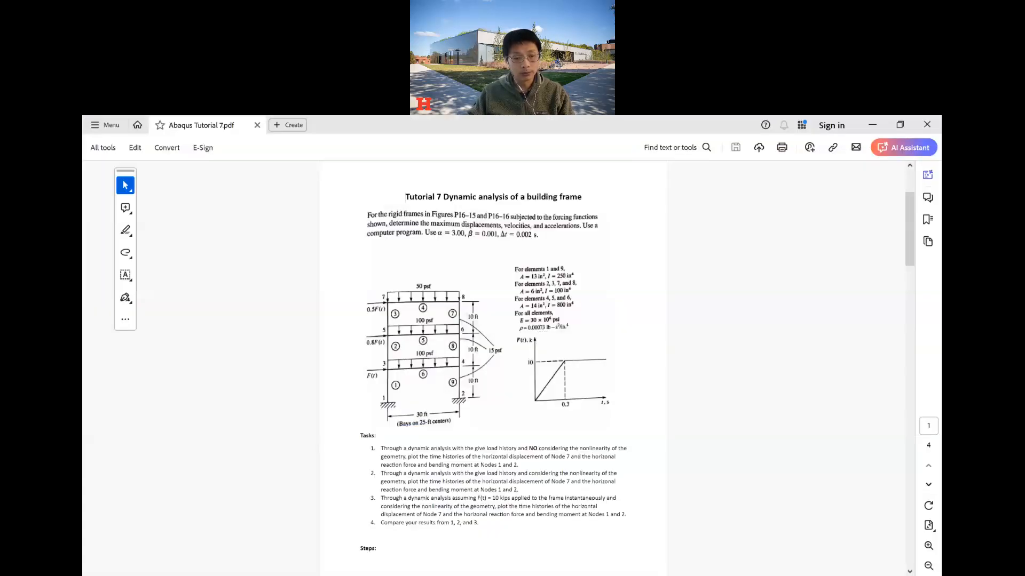
pyautogui.hotkey('alt', 'Tab')
pyautogui.write('0.00073')
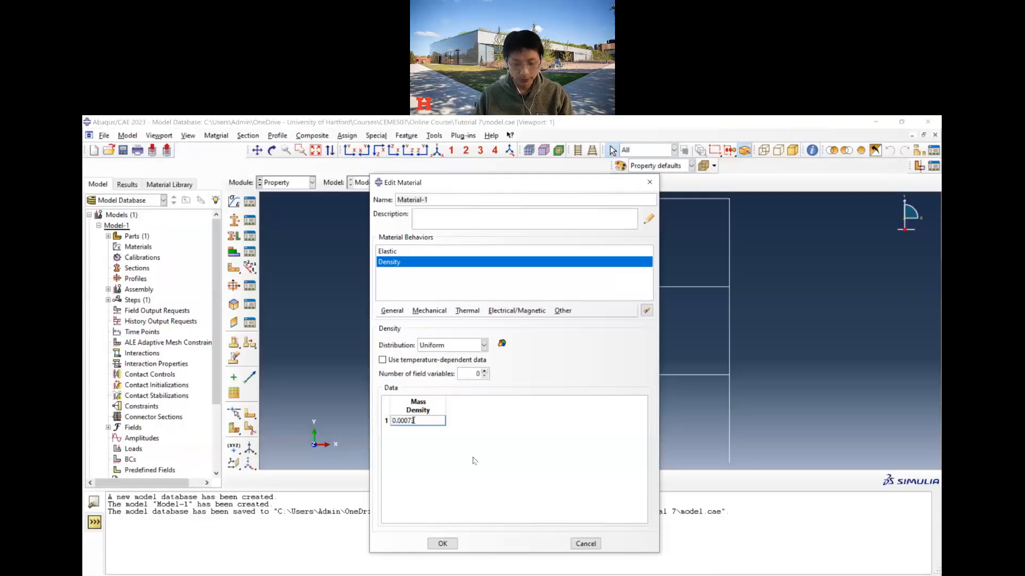
pyautogui.click(389, 252)
pyautogui.click(393, 263)
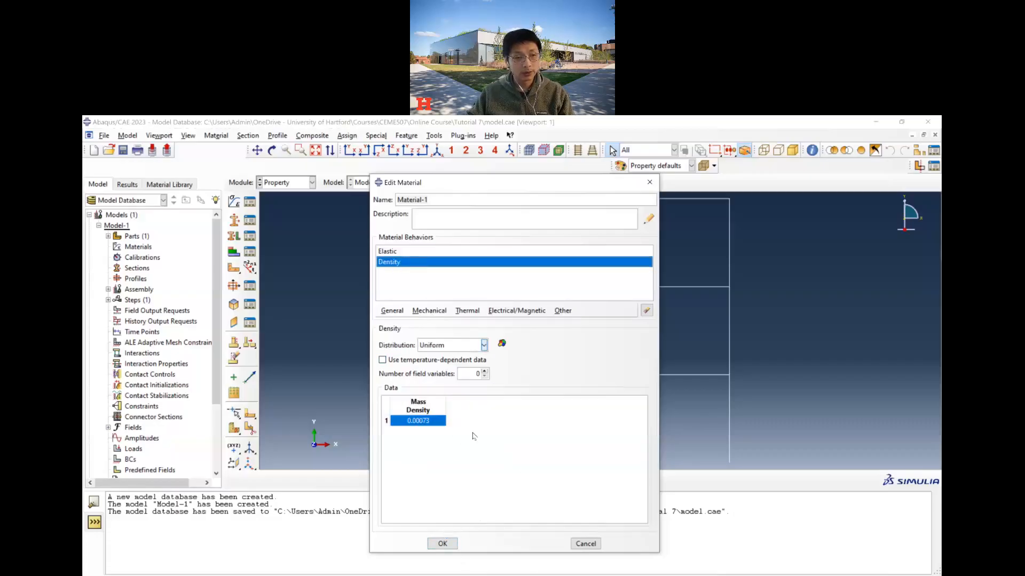
# Add damping to Material-1 with Alpha 3 and Beta 0.001 from the tutorial PDF, and save the material definition.
pyautogui.click(429, 315)
pyautogui.moveTo(393, 313)
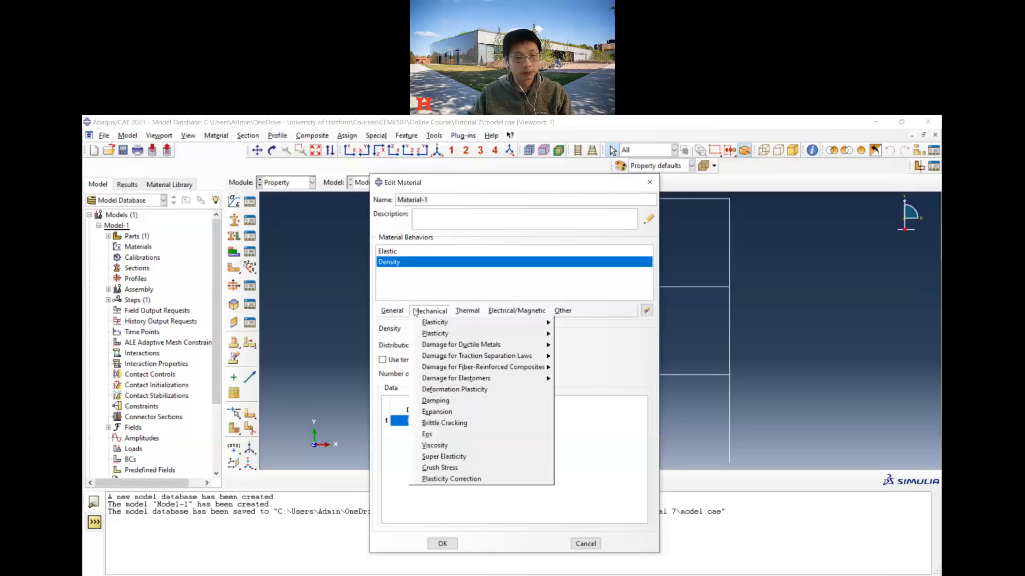
pyautogui.click(464, 400)
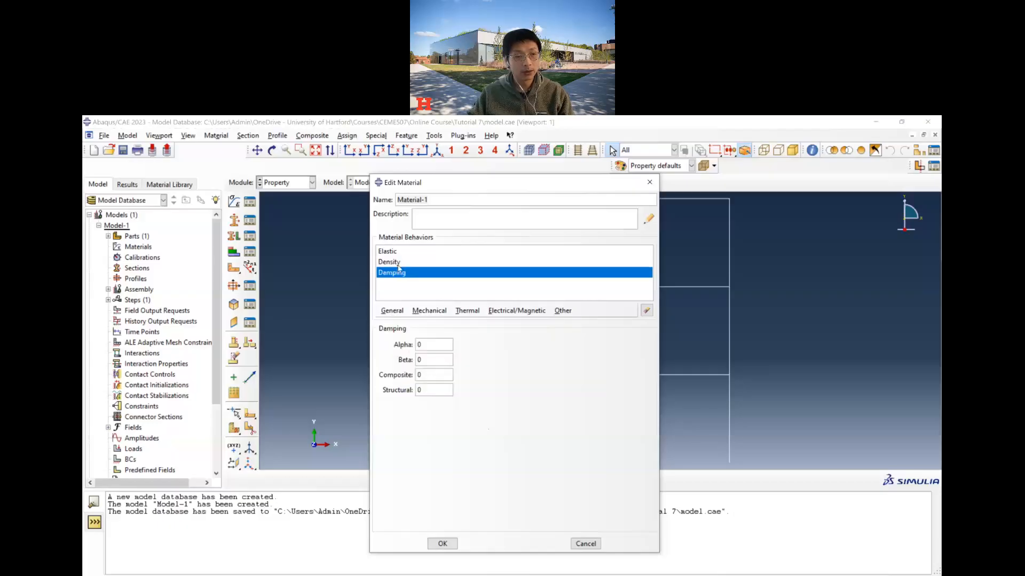
pyautogui.hotkey('alt', 'Tab')
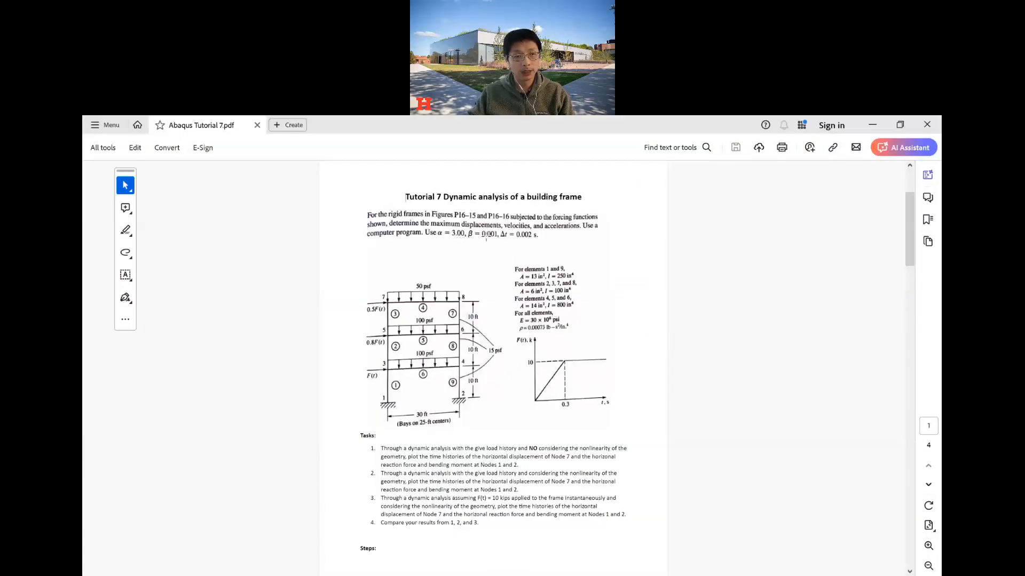
pyautogui.hotkey('alt', 'Tab')
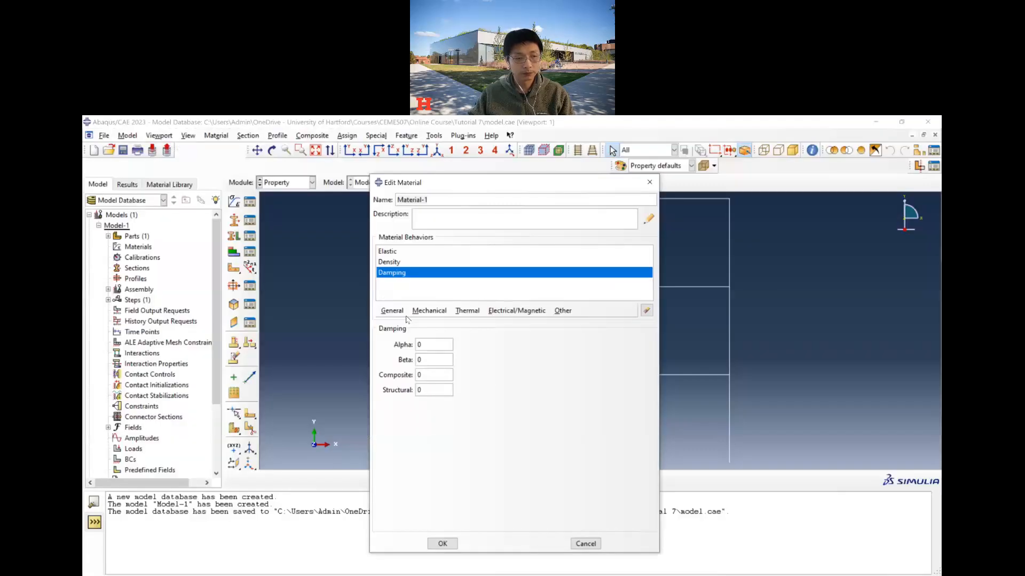
pyautogui.doubleClick(418, 345)
pyautogui.write('3')
pyautogui.write('0.001')
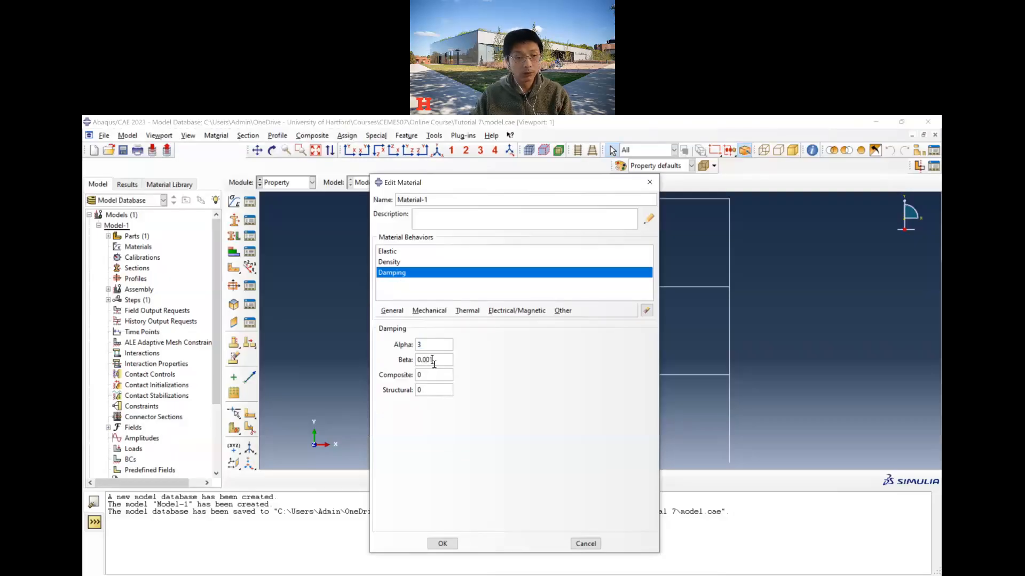
pyautogui.hotkey('alt', 'Tab')
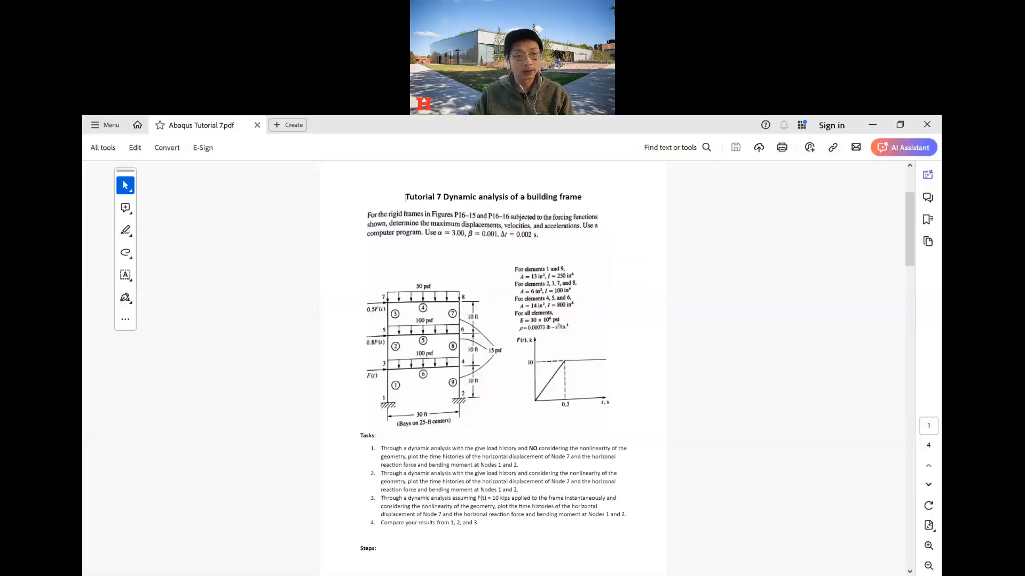
pyautogui.hotkey('alt', 'Tab')
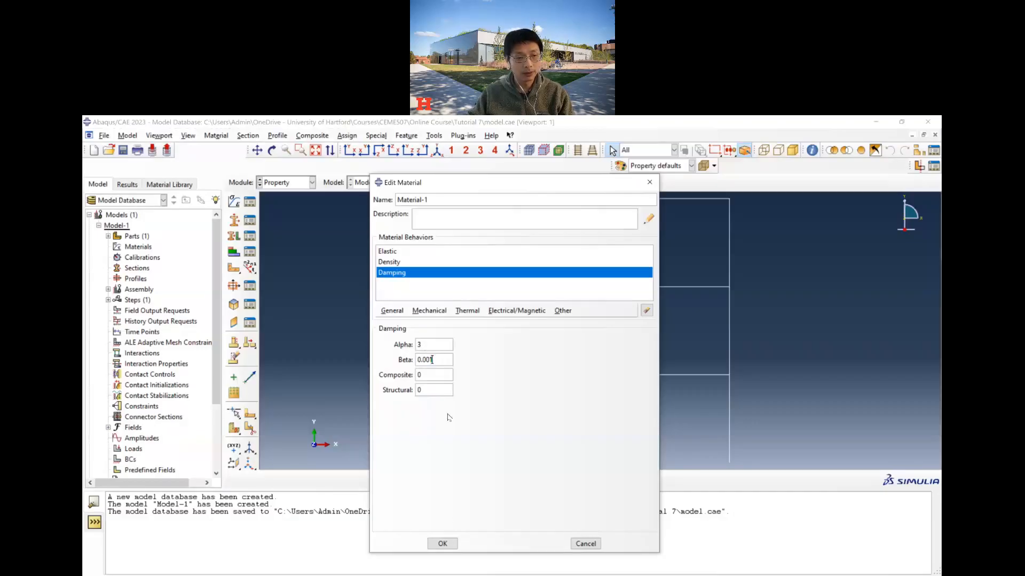
pyautogui.click(448, 544)
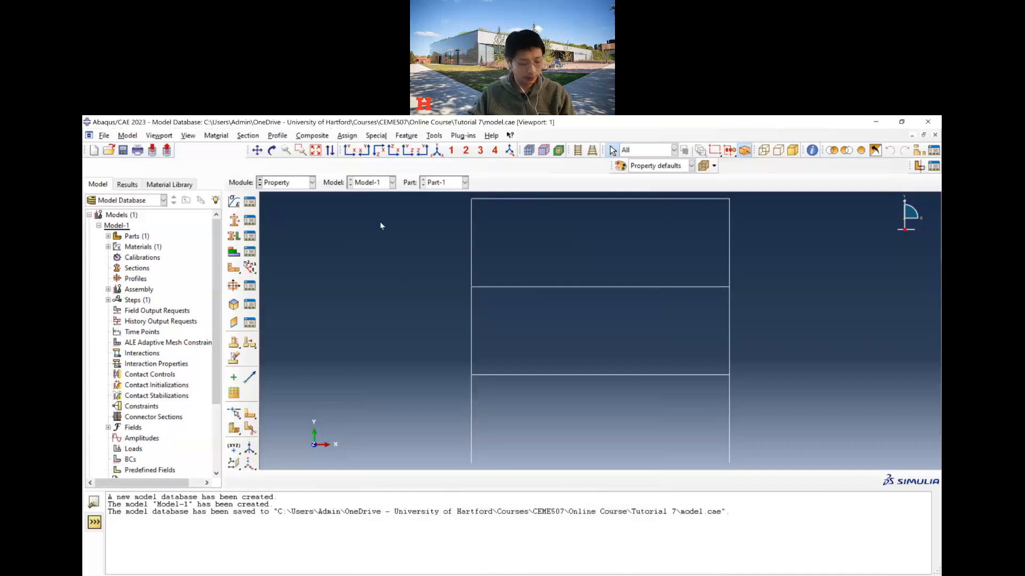
# Reopen Material-1 and review its damping, density and elastic data.
pyautogui.click(250, 202)
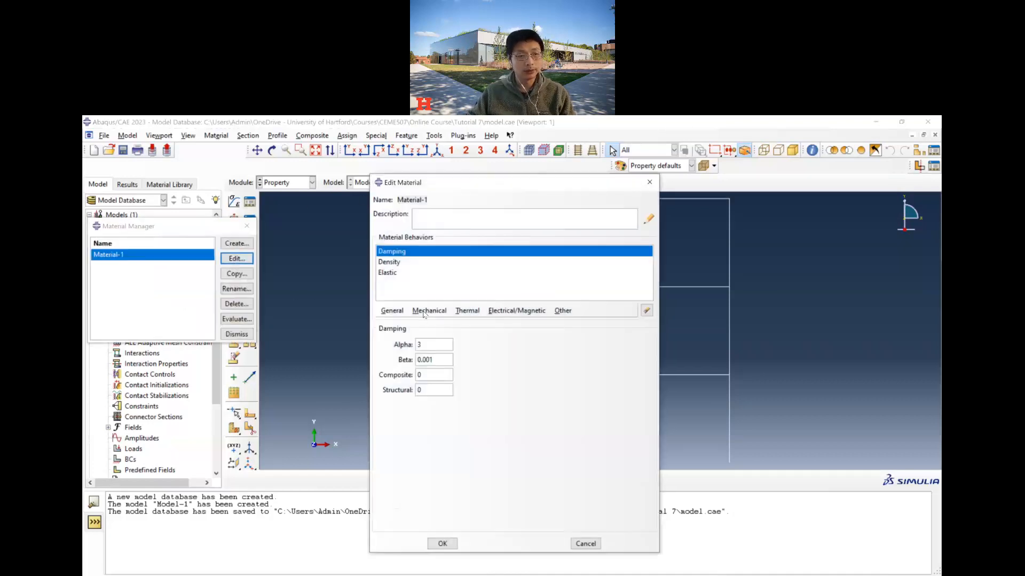
pyautogui.click(390, 262)
pyautogui.click(393, 265)
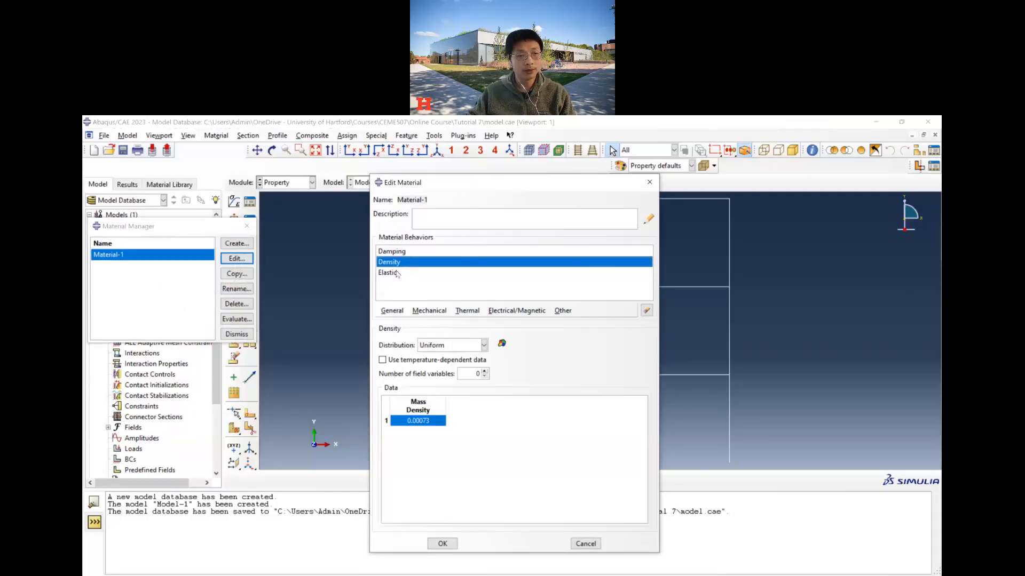
pyautogui.click(397, 274)
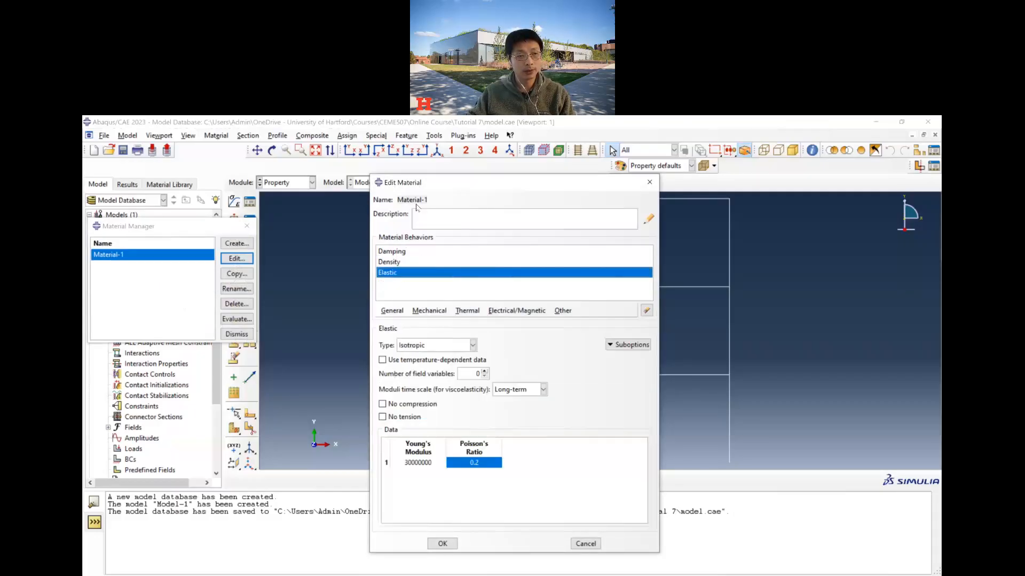
pyautogui.click(443, 543)
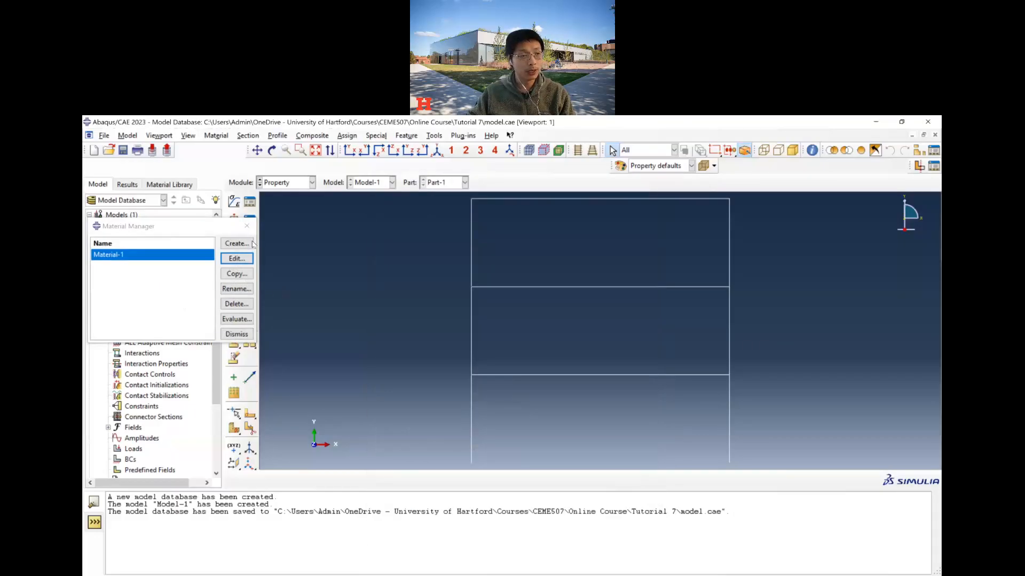
pyautogui.click(247, 227)
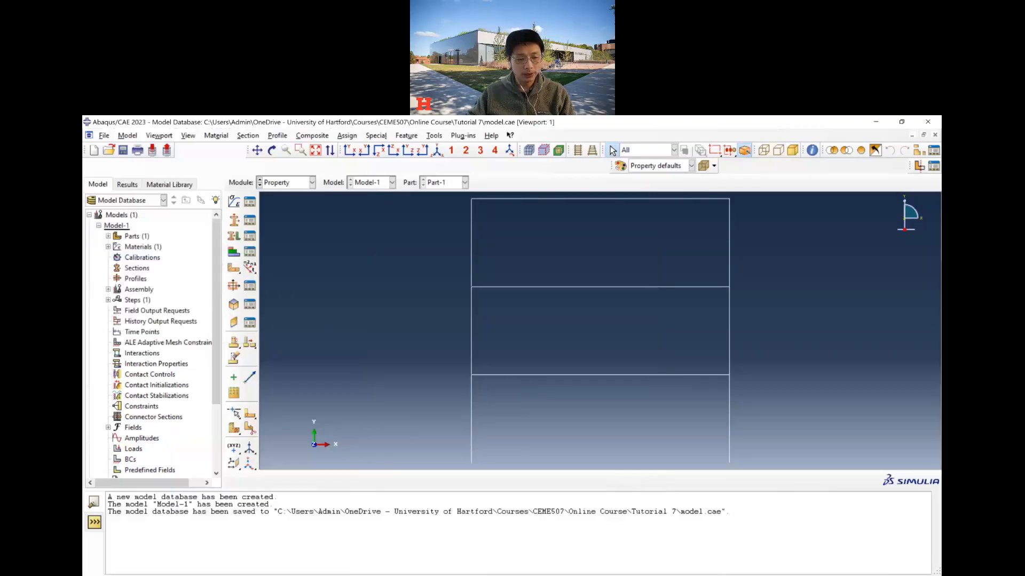
# Create a beam section named beam19 for elements 1 and 9, consulting the element groups in the tutorial PDF.
pyautogui.hotkey('alt', 'Tab')
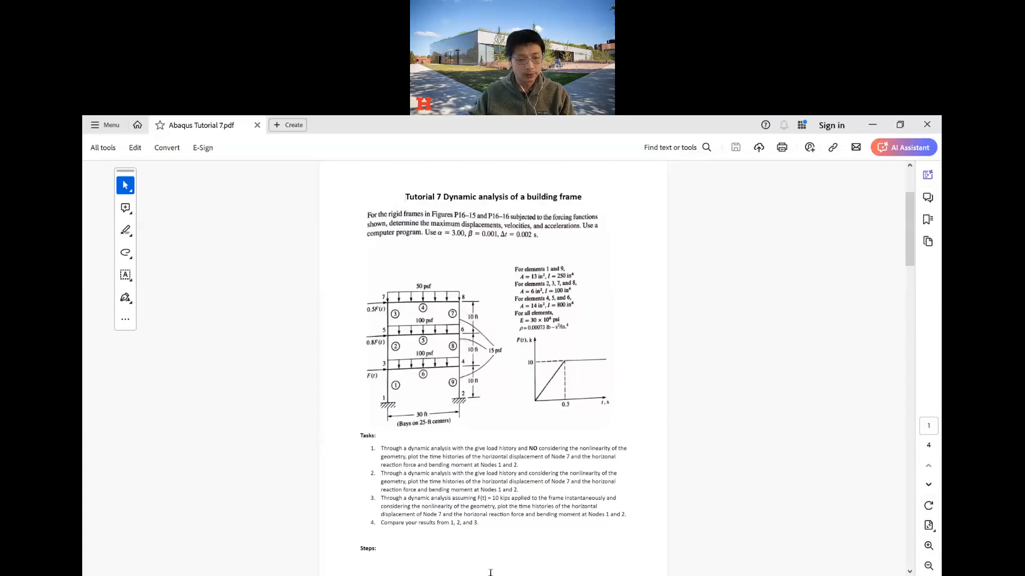
pyautogui.hotkey('alt', 'Tab')
pyautogui.click(234, 220)
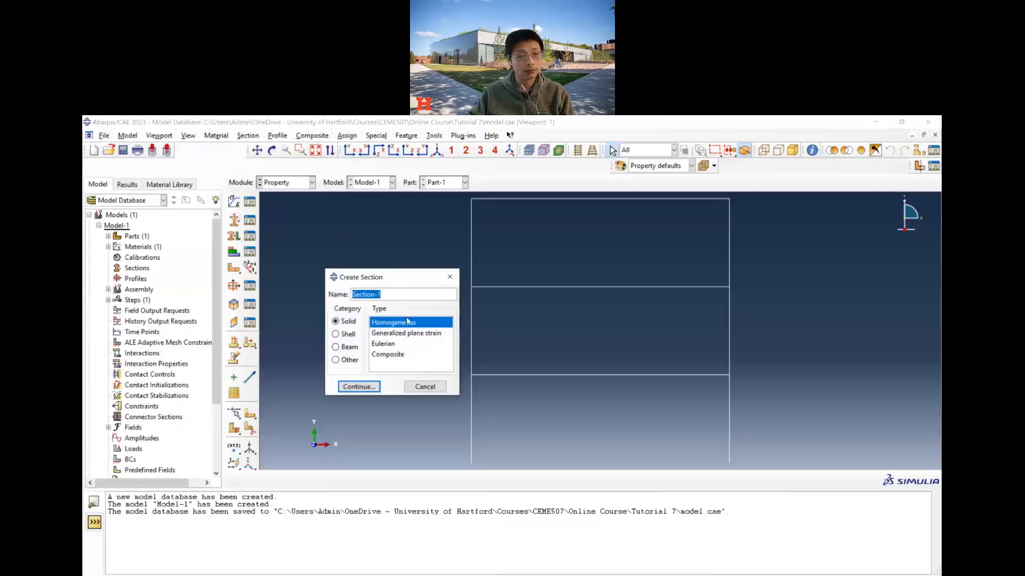
pyautogui.click(347, 348)
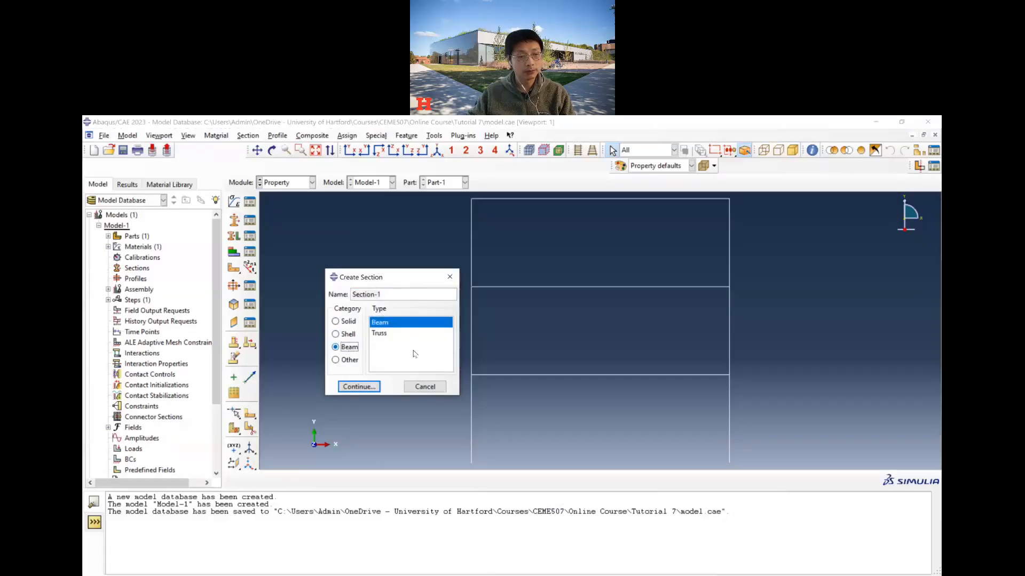
pyautogui.doubleClick(390, 295)
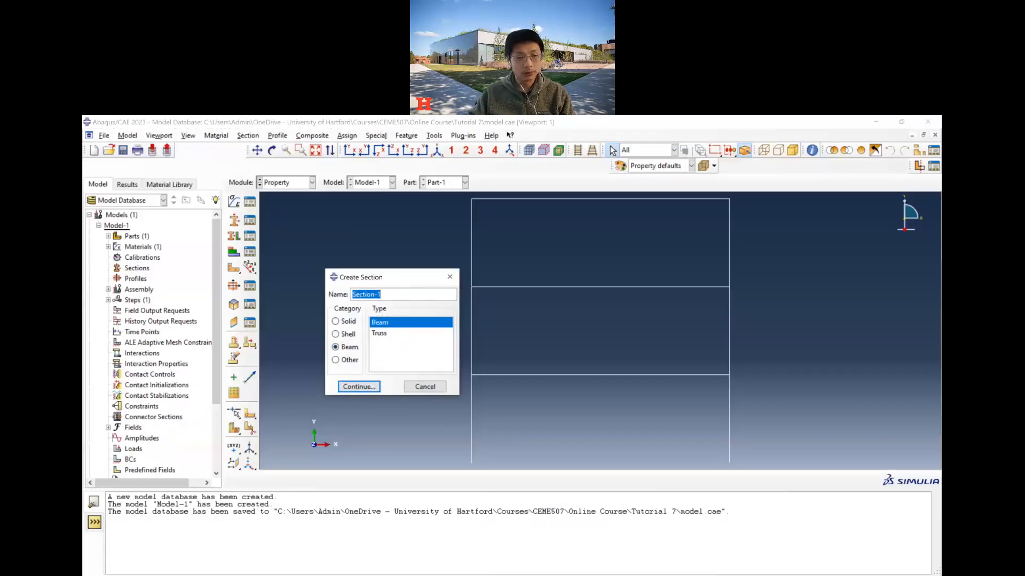
pyautogui.hotkey('alt', 'Tab')
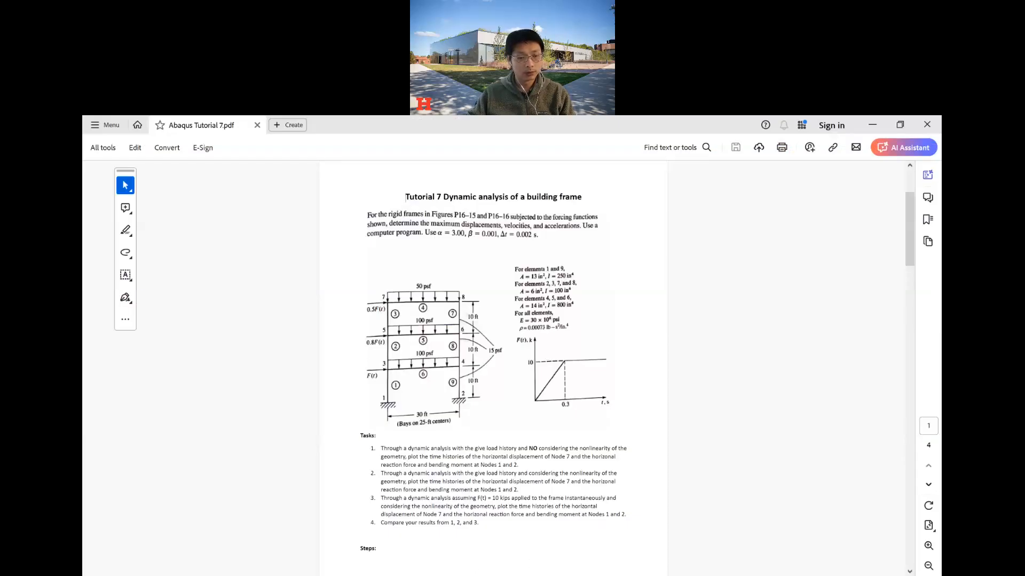
pyautogui.hotkey('alt', 'Tab')
pyautogui.write('beam1')
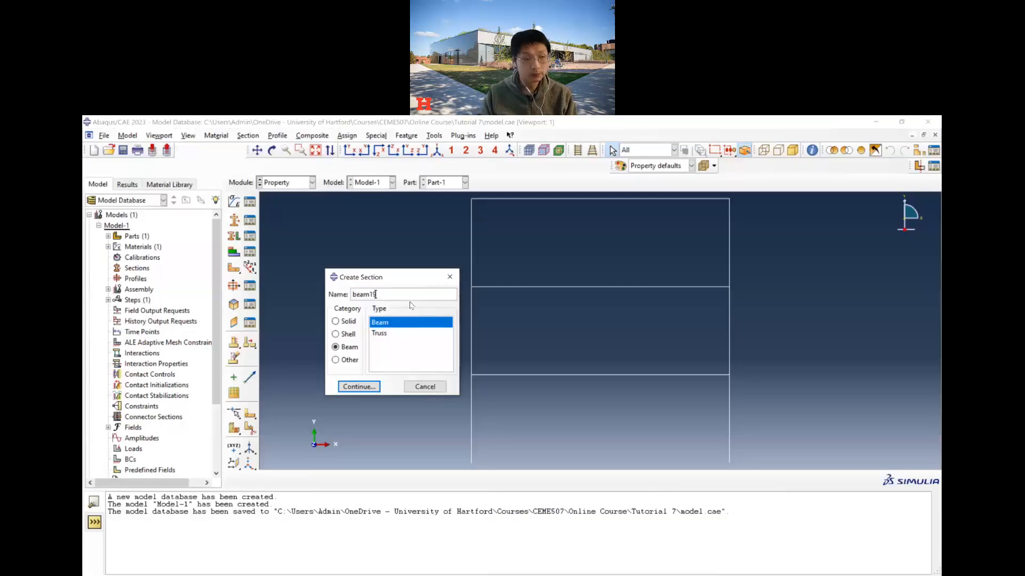
pyautogui.write('9')
pyautogui.click(370, 388)
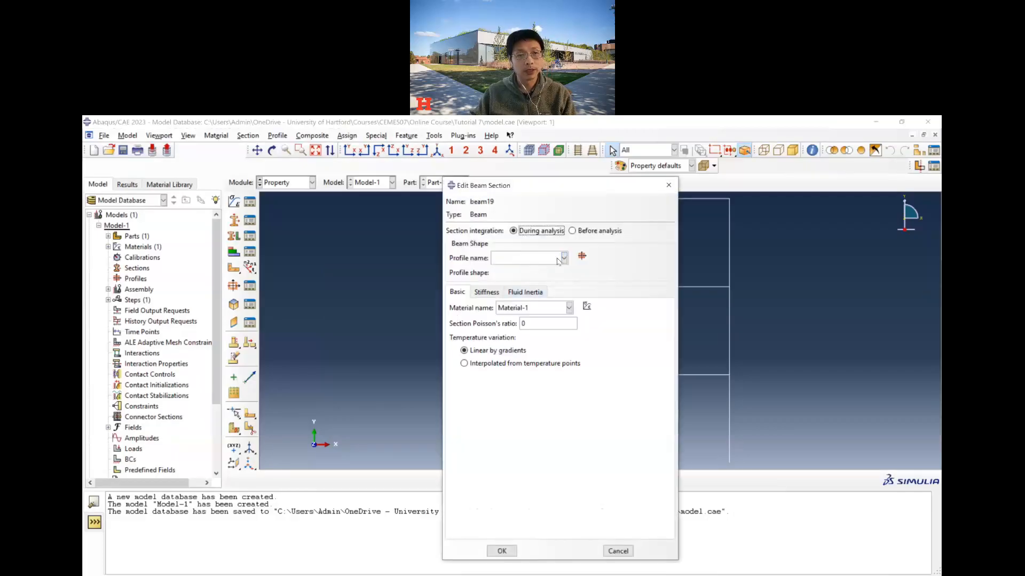
# Start a new profile with the Generalized shape for the beam19 section.
pyautogui.click(561, 260)
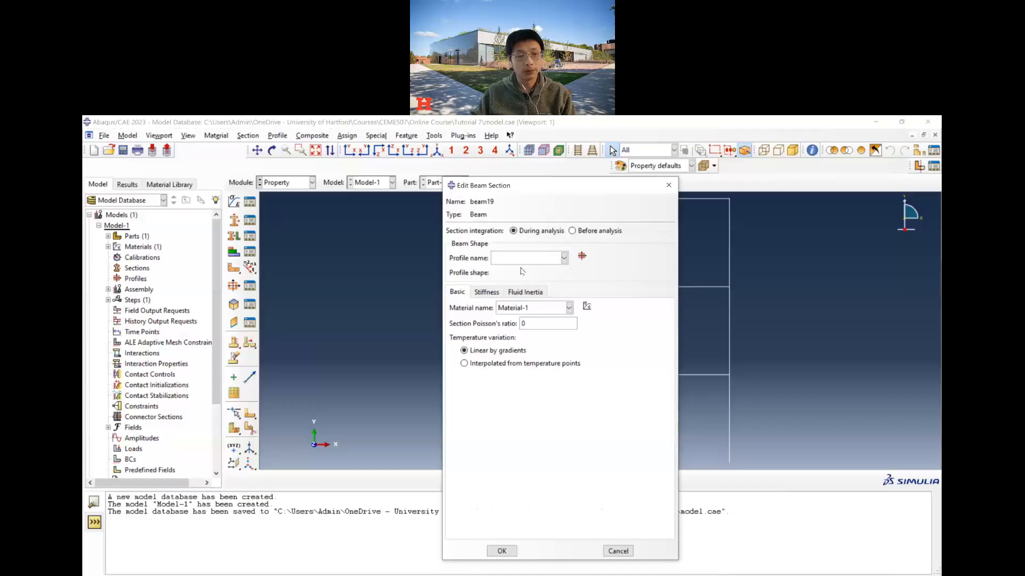
pyautogui.click(581, 258)
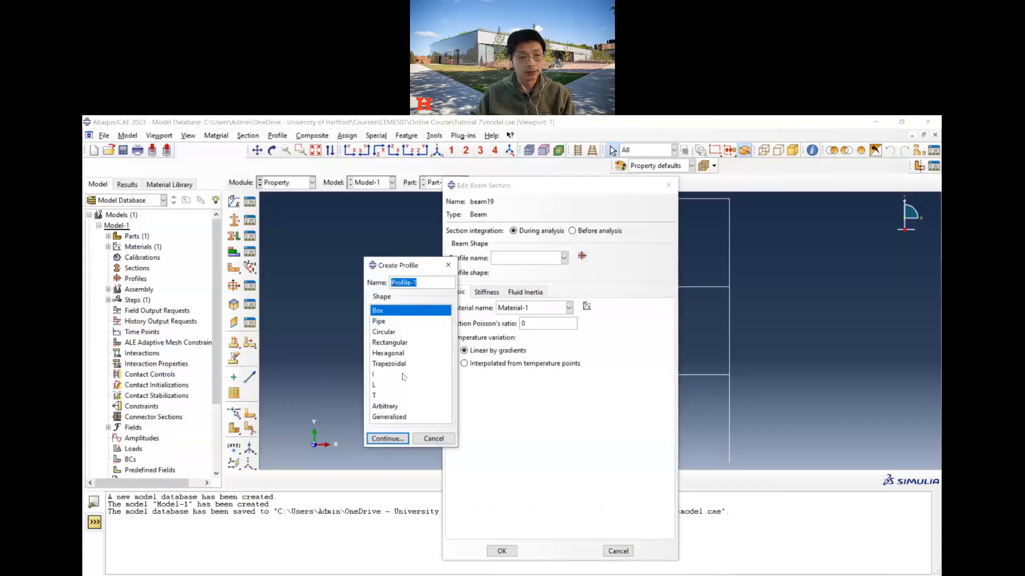
pyautogui.click(389, 417)
pyautogui.click(388, 438)
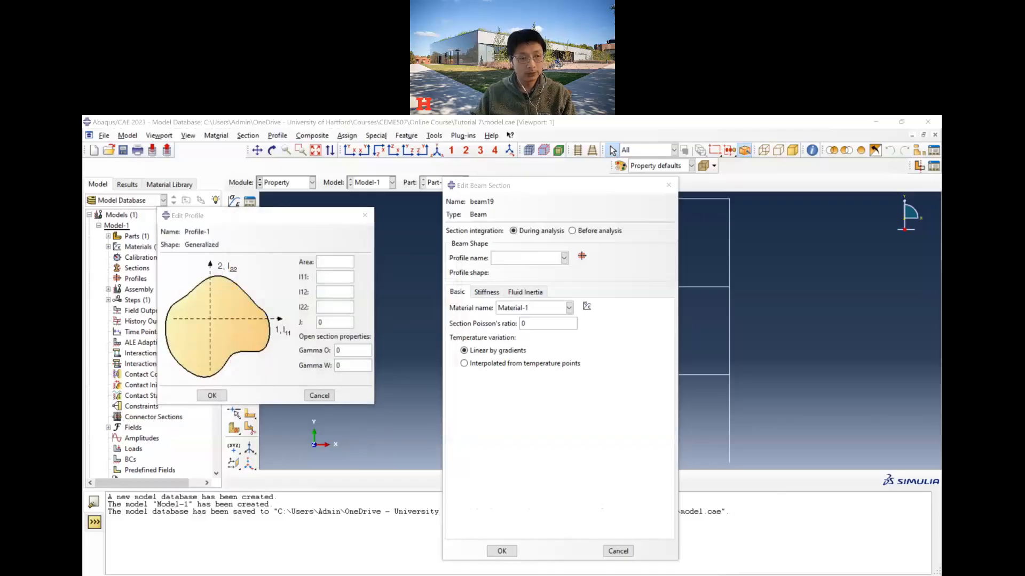
# Define the generalized profile with an area of 13 from the tutorial PDF and I11, I12 and I22 all set to 250.
pyautogui.hotkey('alt', 'Tab')
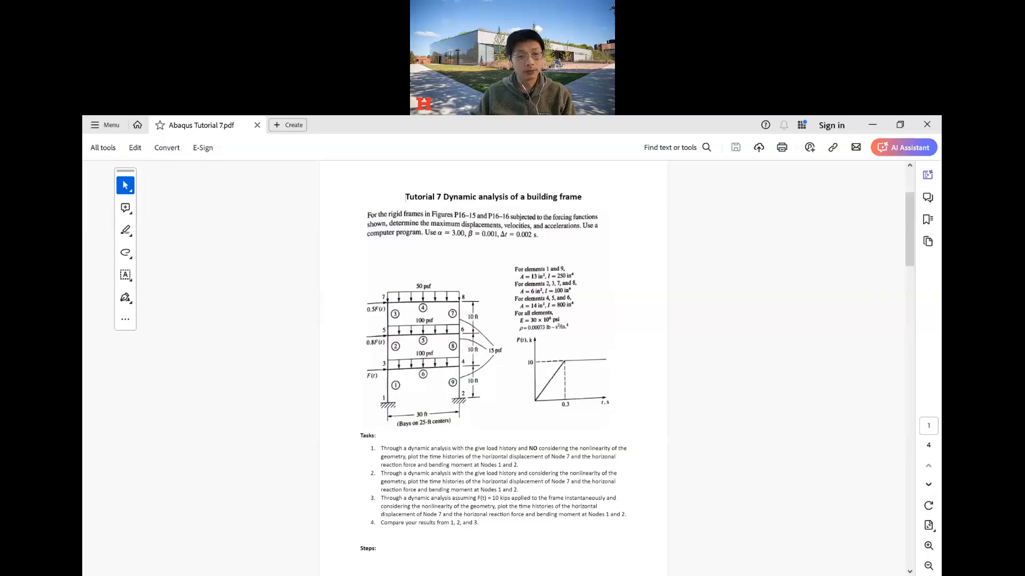
pyautogui.hotkey('alt', 'Tab')
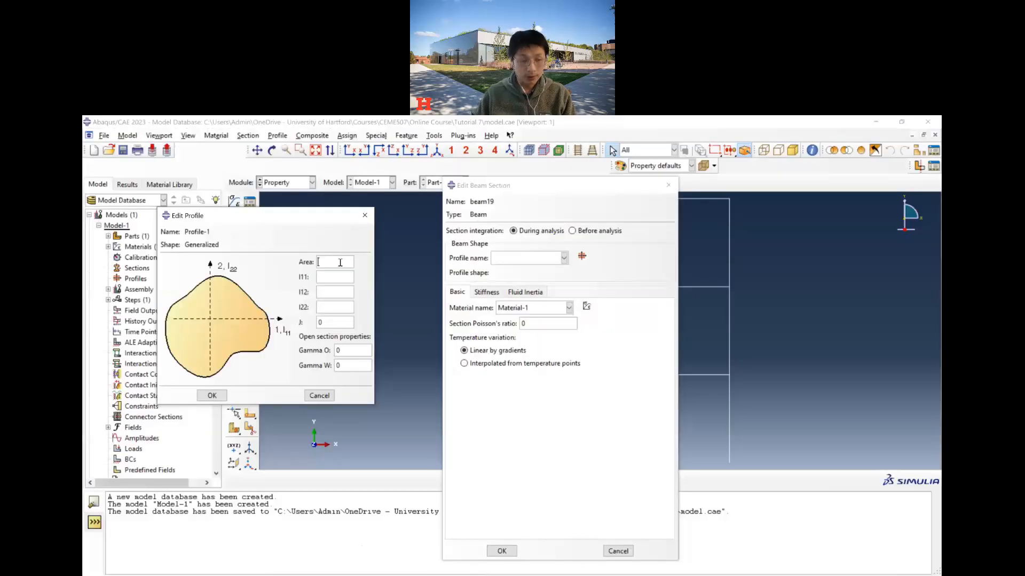
pyautogui.write('13')
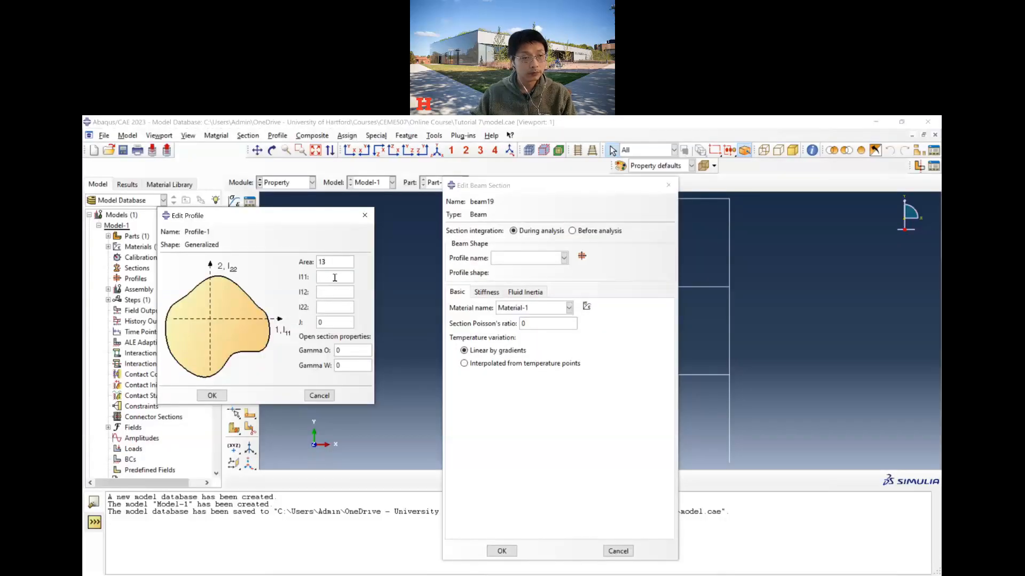
pyautogui.click(335, 278)
pyautogui.write('250')
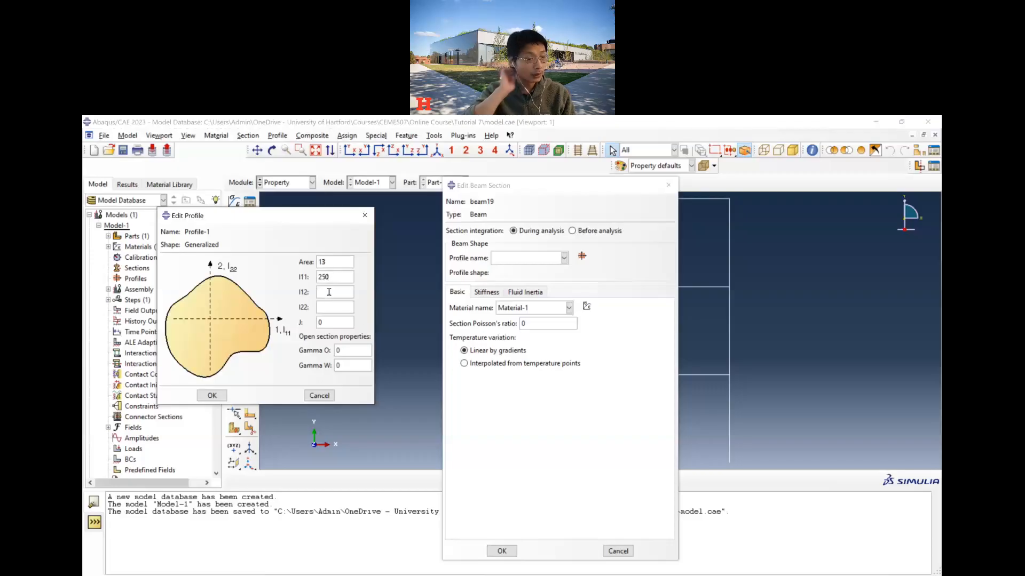
pyautogui.click(326, 309)
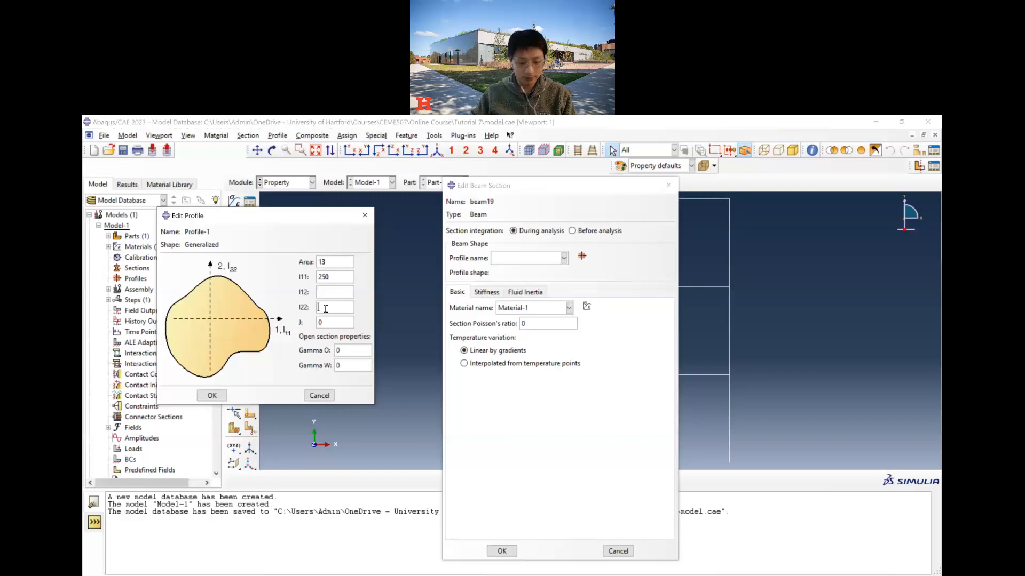
pyautogui.write('250')
pyautogui.click(333, 289)
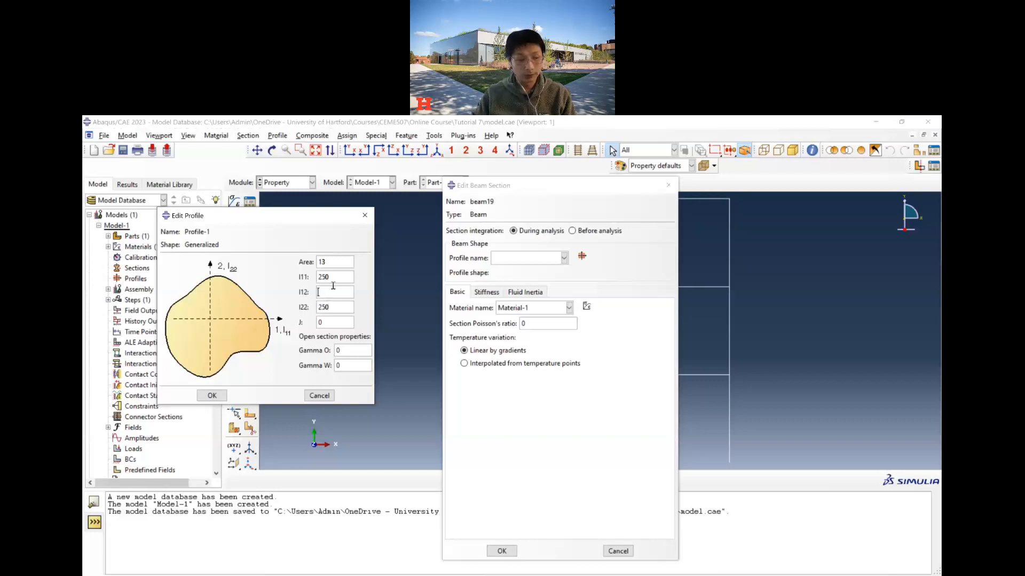
pyautogui.write('250')
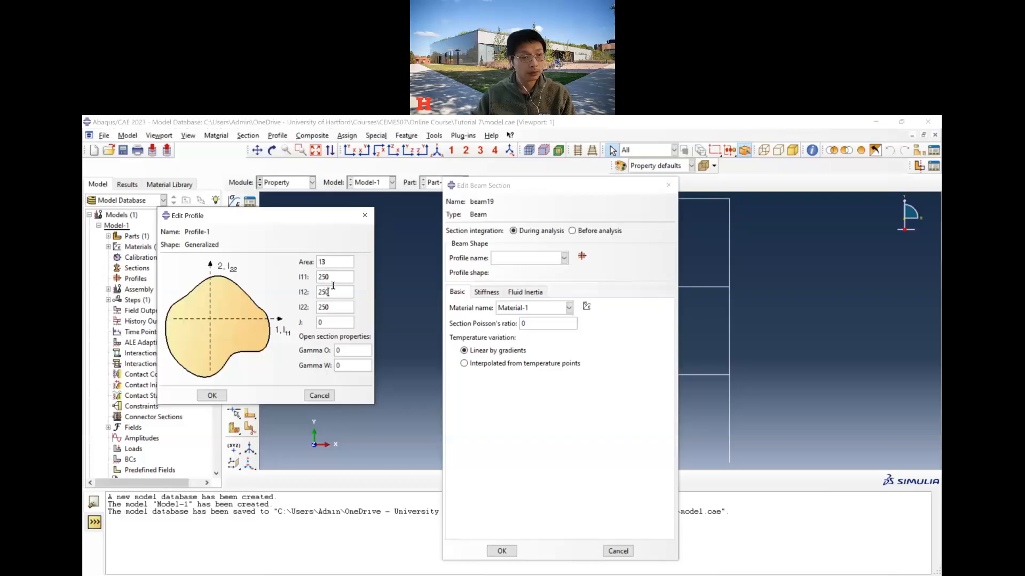
pyautogui.click(226, 398)
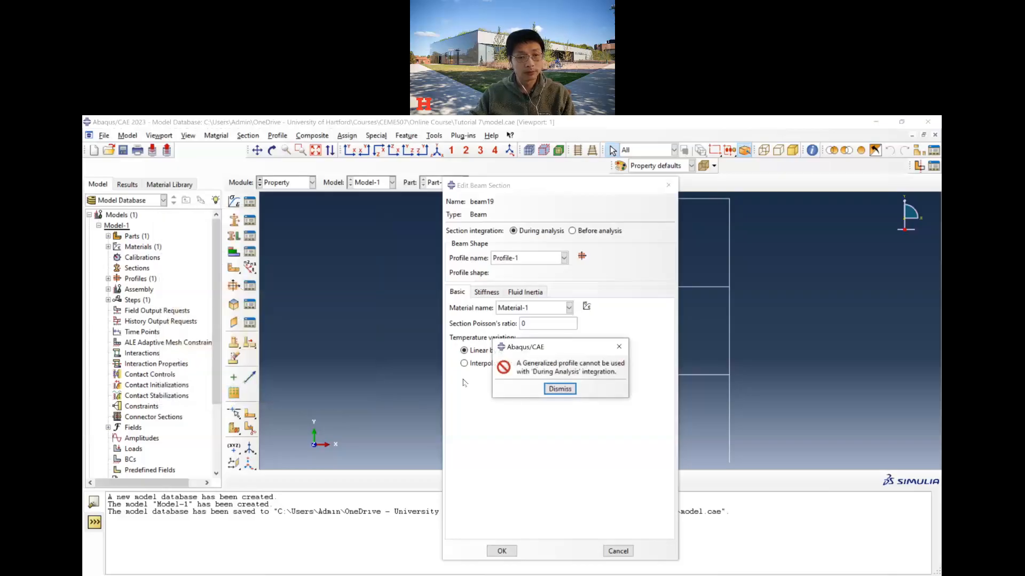
# Set the beam19 section integration to Before analysis, keep Profile-1 as its profile, and check the section's damping settings.
pyautogui.click(560, 388)
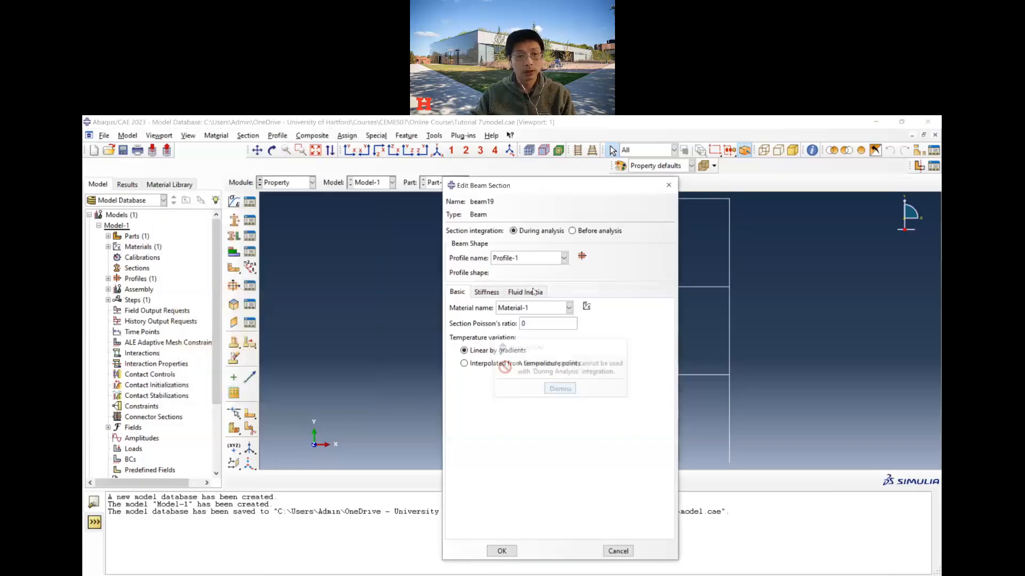
pyautogui.click(582, 233)
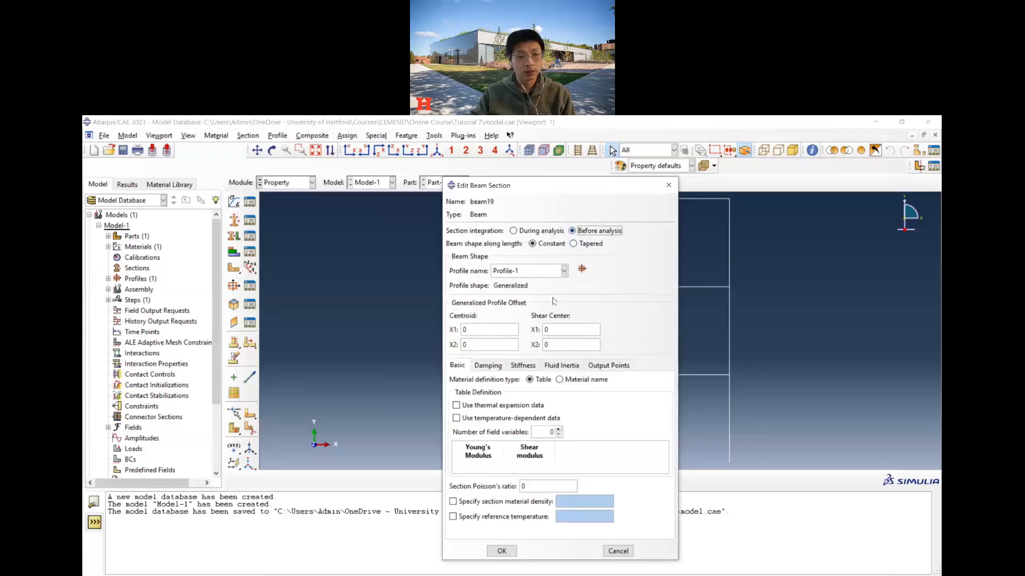
pyautogui.click(564, 272)
pyautogui.click(531, 281)
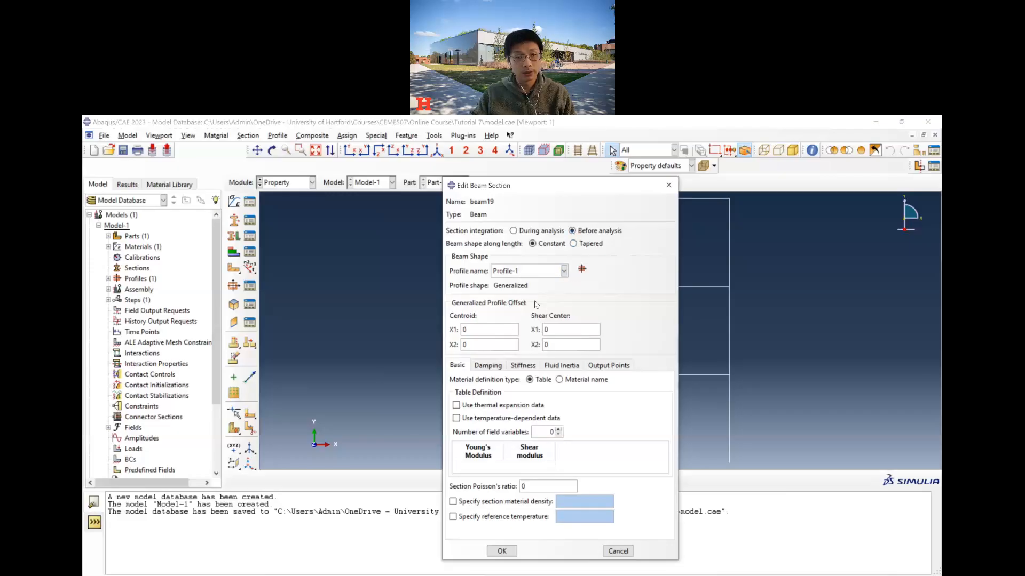
pyautogui.click(489, 368)
pyautogui.click(458, 365)
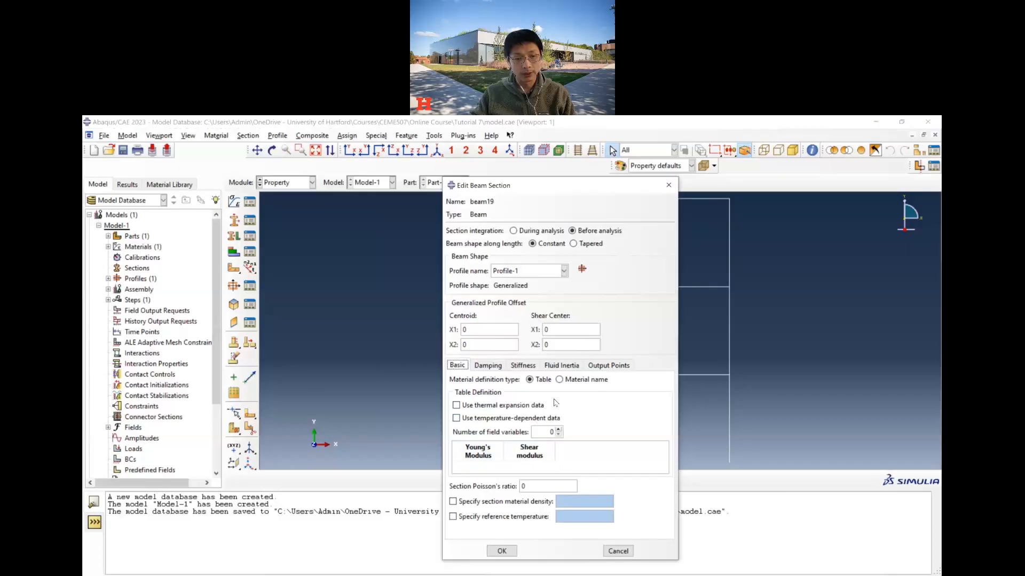
# Define the beam19 section's material by name using Material-1 and accept the section.
pyautogui.click(560, 379)
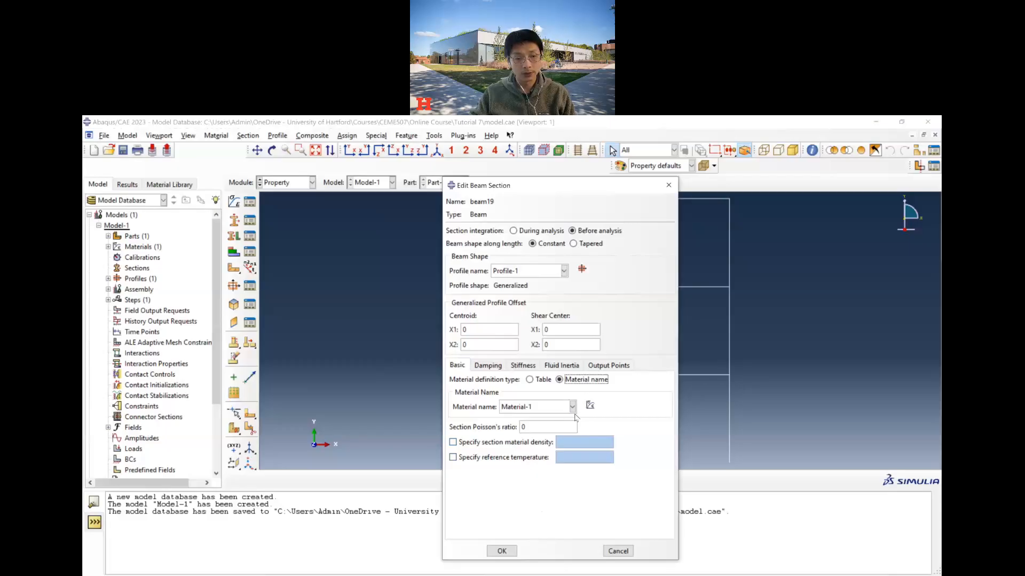
pyautogui.click(504, 551)
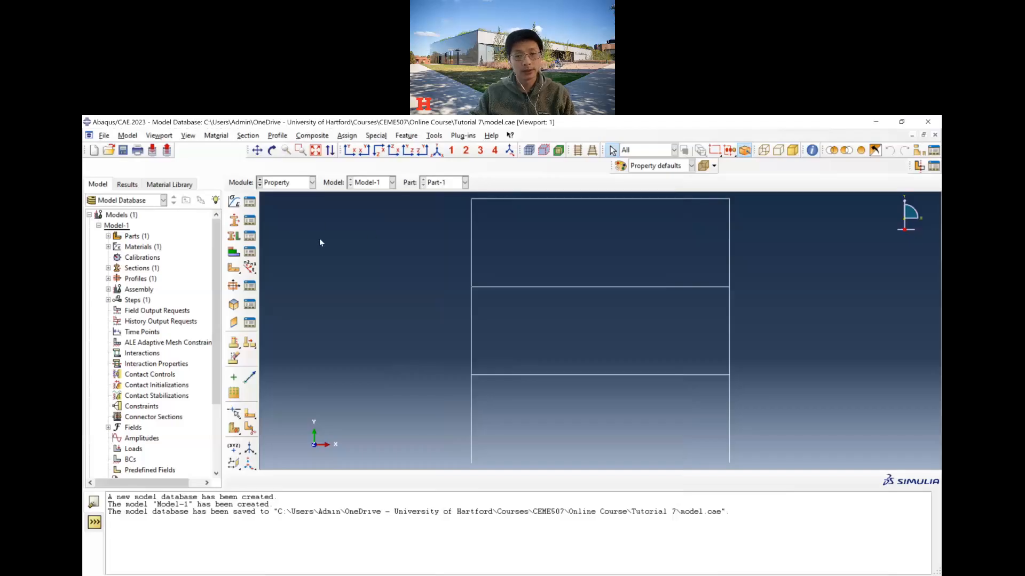
# Create a beam section named beam2378 for elements 2, 3, 7 and 8, consulting the element groups in the tutorial PDF.
pyautogui.click(236, 223)
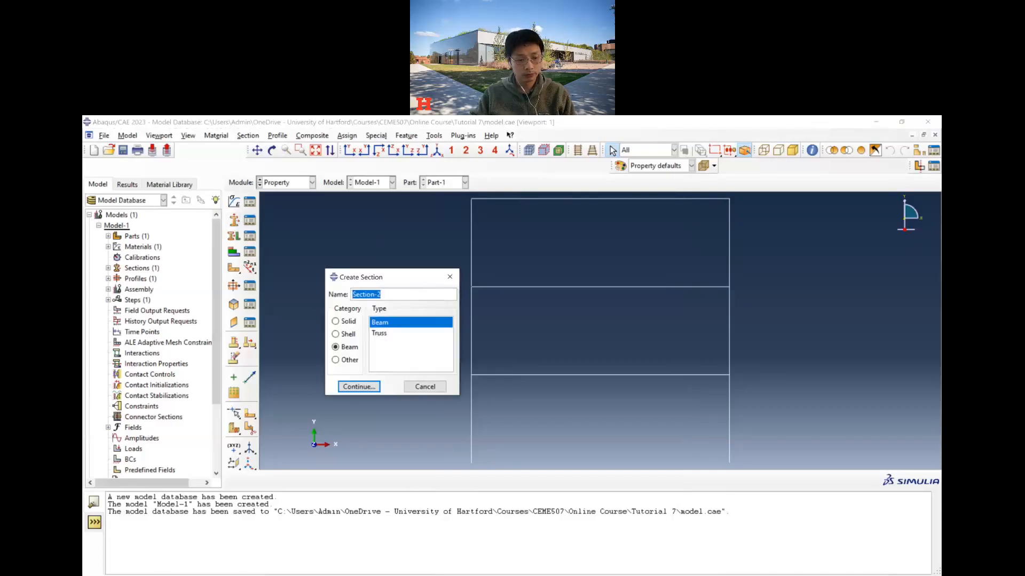
pyautogui.hotkey('alt', 'Tab')
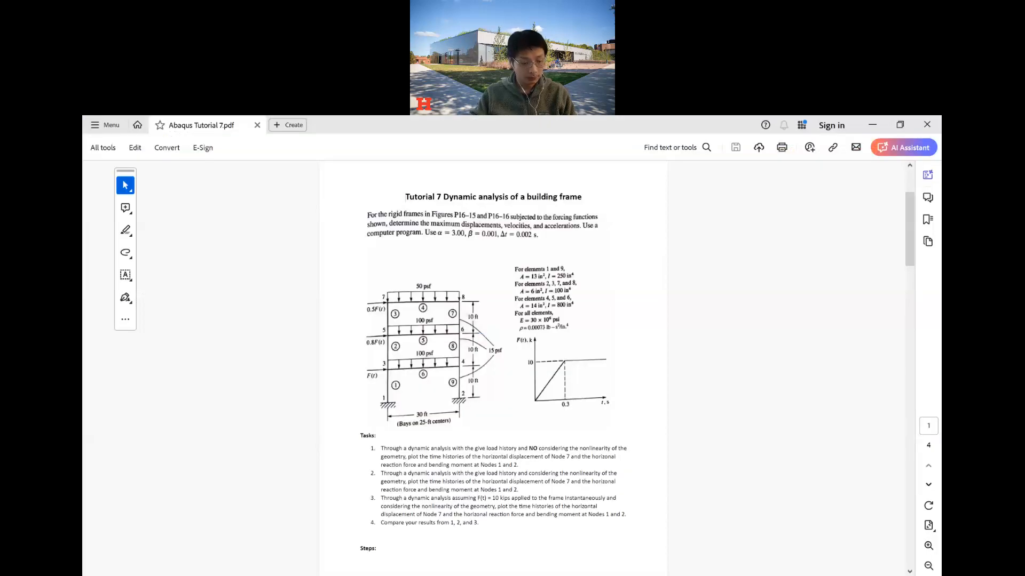
pyautogui.hotkey('alt', 'Tab')
pyautogui.write('beam2378')
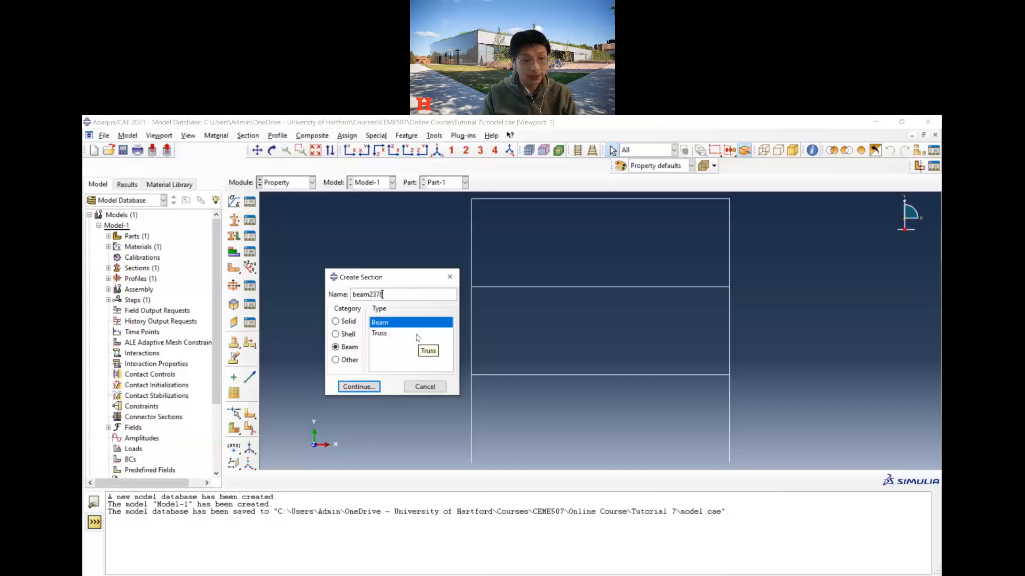
pyautogui.click(367, 387)
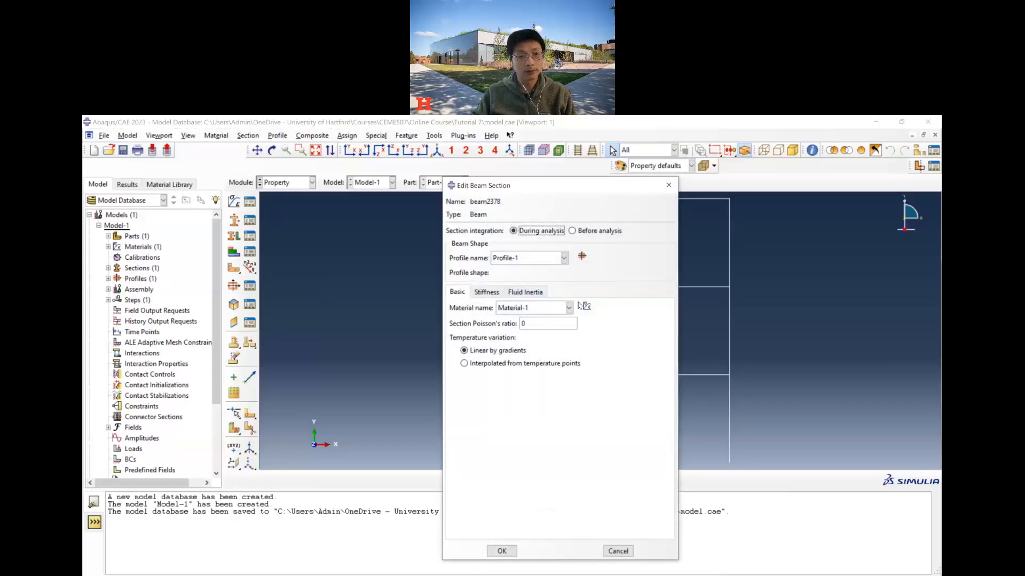
# Create a generalized profile with an area of 6 and I11, I12 and I22 all set to 100, and accept the beam2378 section.
pyautogui.click(581, 256)
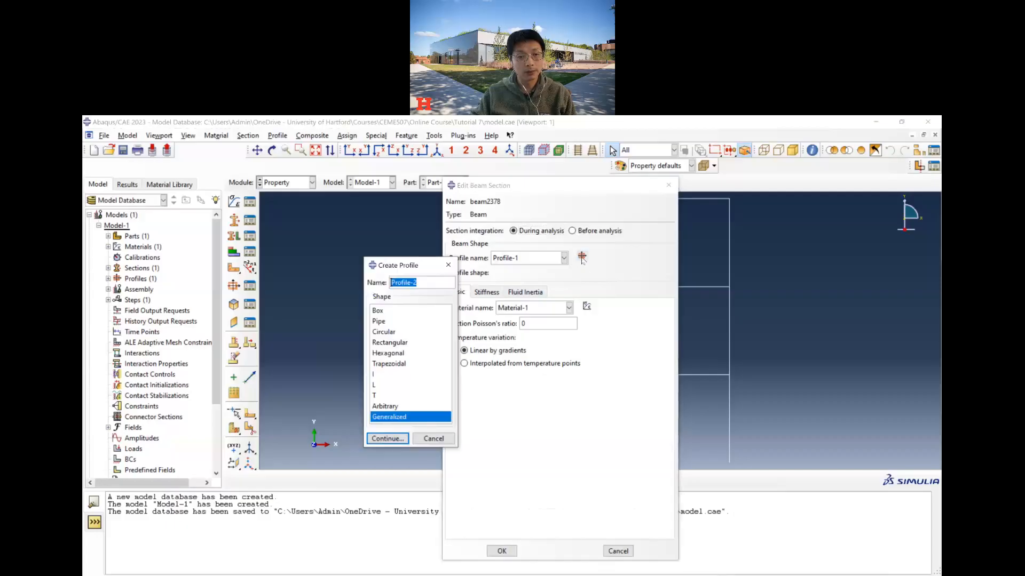
pyautogui.click(387, 439)
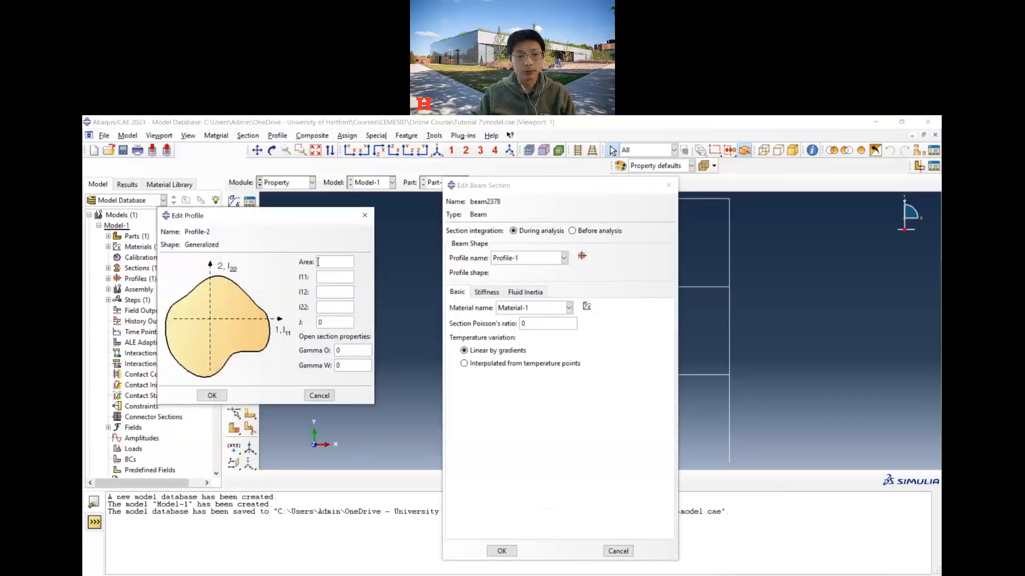
pyautogui.hotkey('alt', 'Tab')
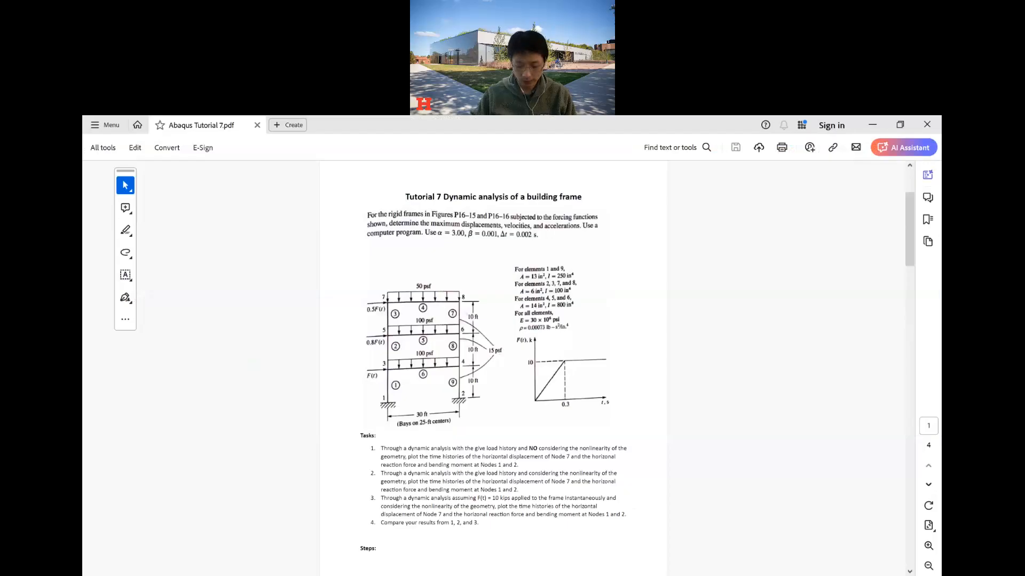
pyautogui.hotkey('alt', 'Tab')
pyautogui.write('6')
pyautogui.click(342, 276)
pyautogui.write('100')
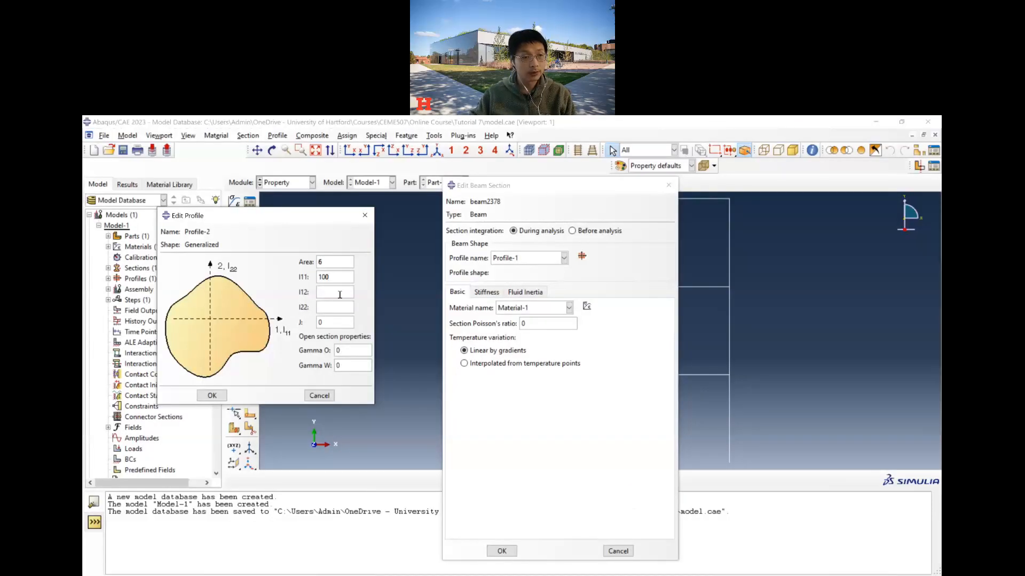
pyautogui.write('100')
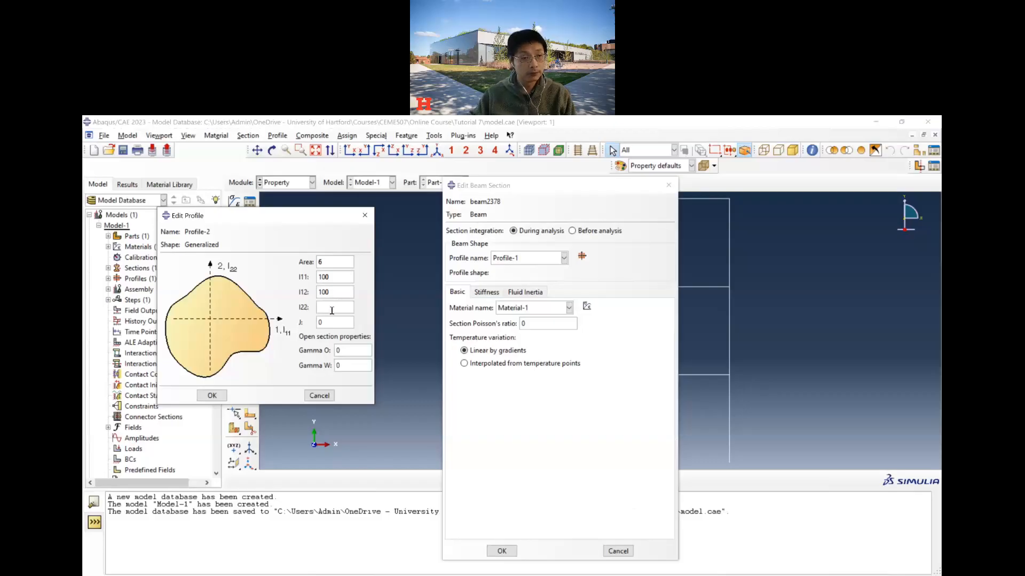
pyautogui.write('100')
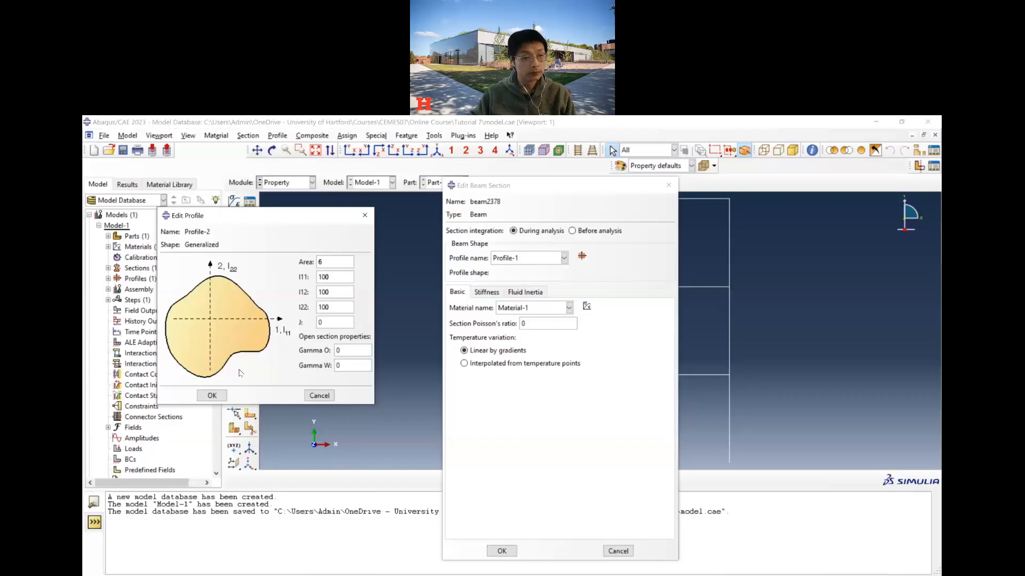
pyautogui.click(216, 397)
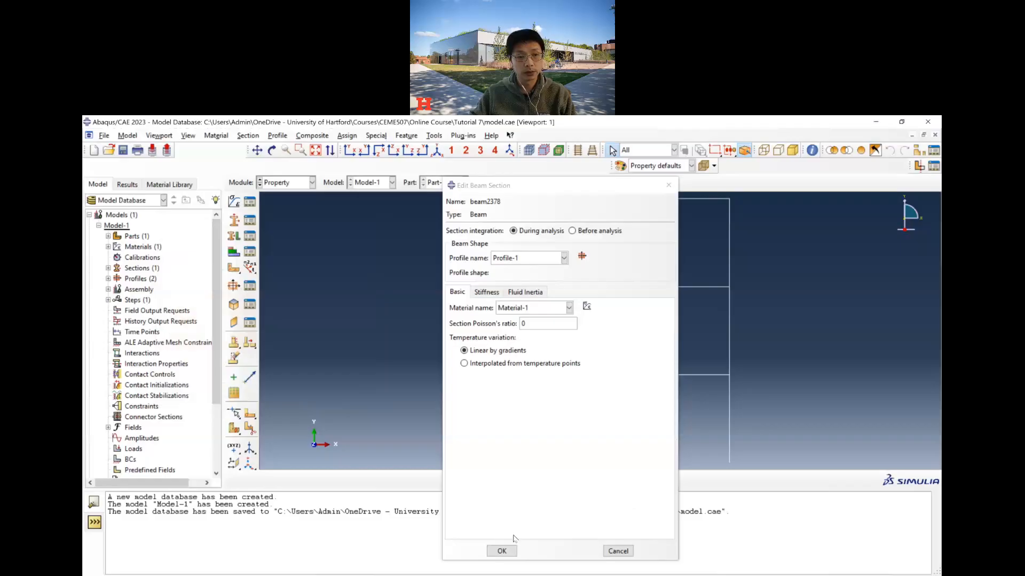
pyautogui.click(510, 555)
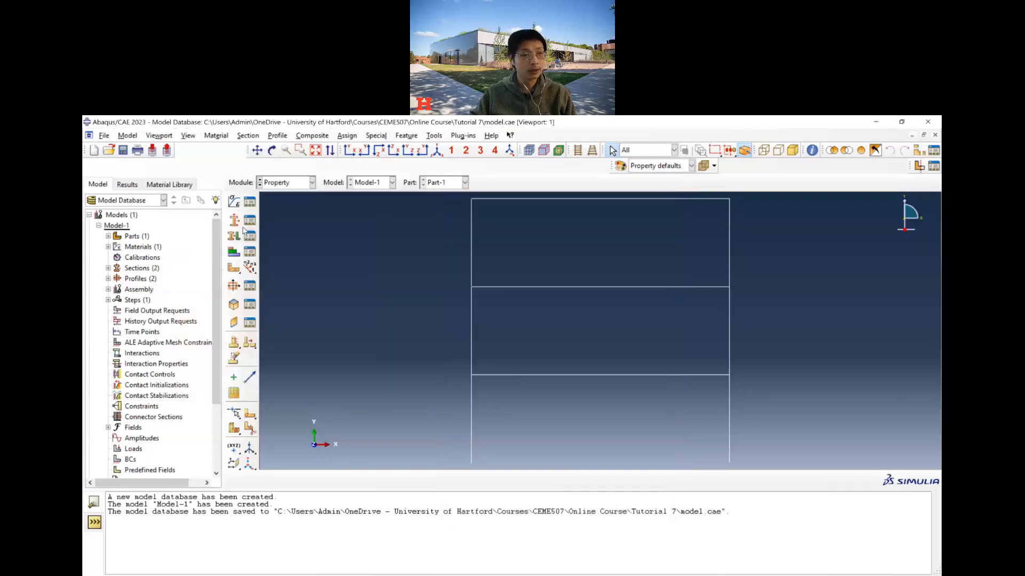
# Create a beam section named beam456 for elements 4, 5 and 6, consulting the element groups in the tutorial PDF.
pyautogui.click(235, 221)
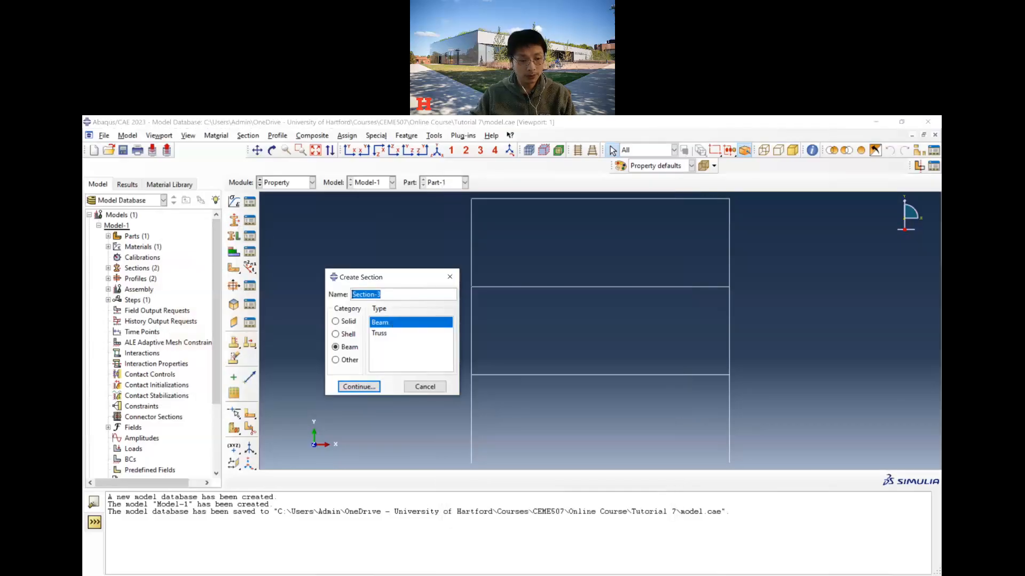
pyautogui.hotkey('alt', 'Tab')
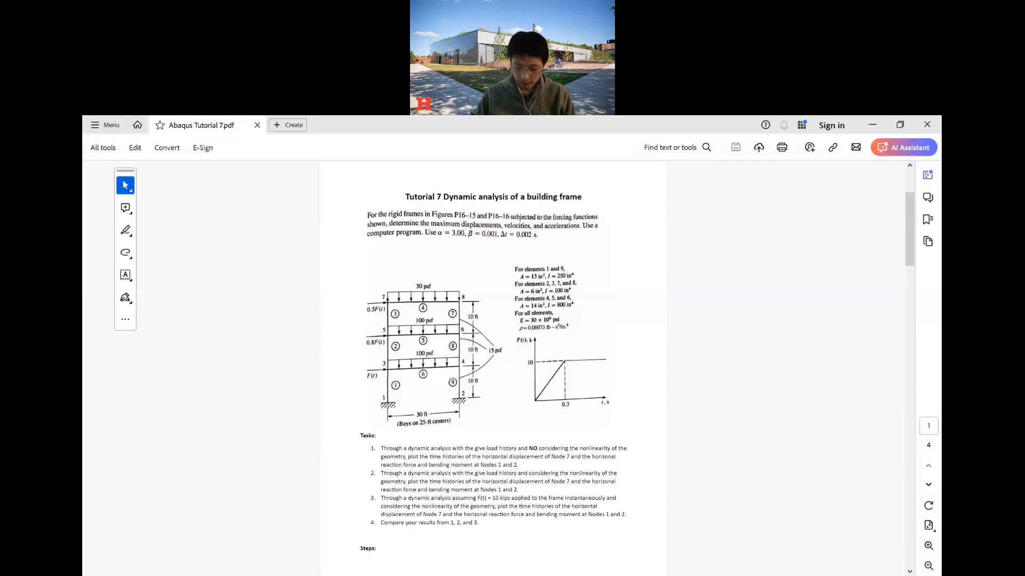
pyautogui.hotkey('alt', 'Tab')
pyautogui.write('456')
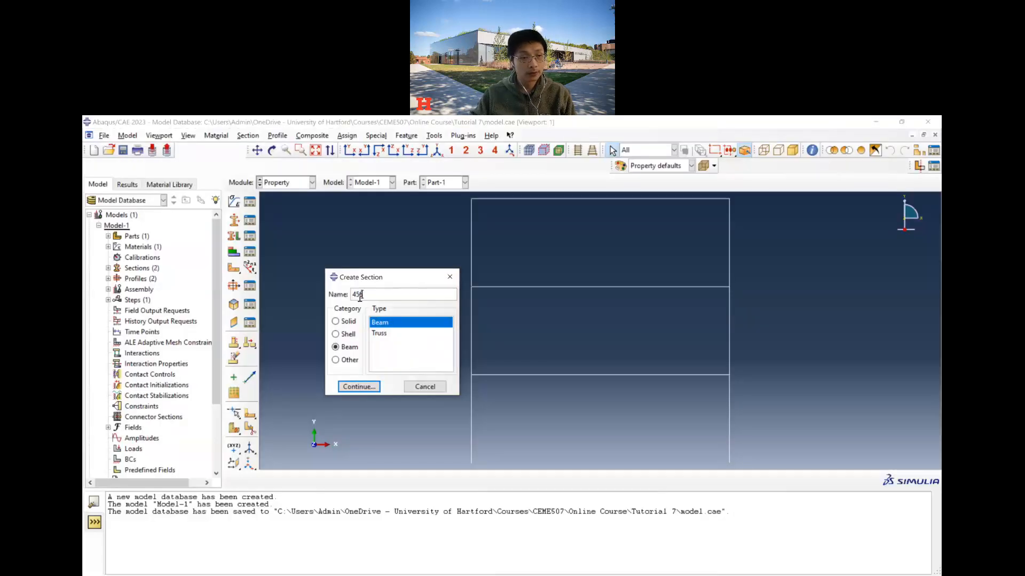
pyautogui.press('Home')
pyautogui.write('beam')
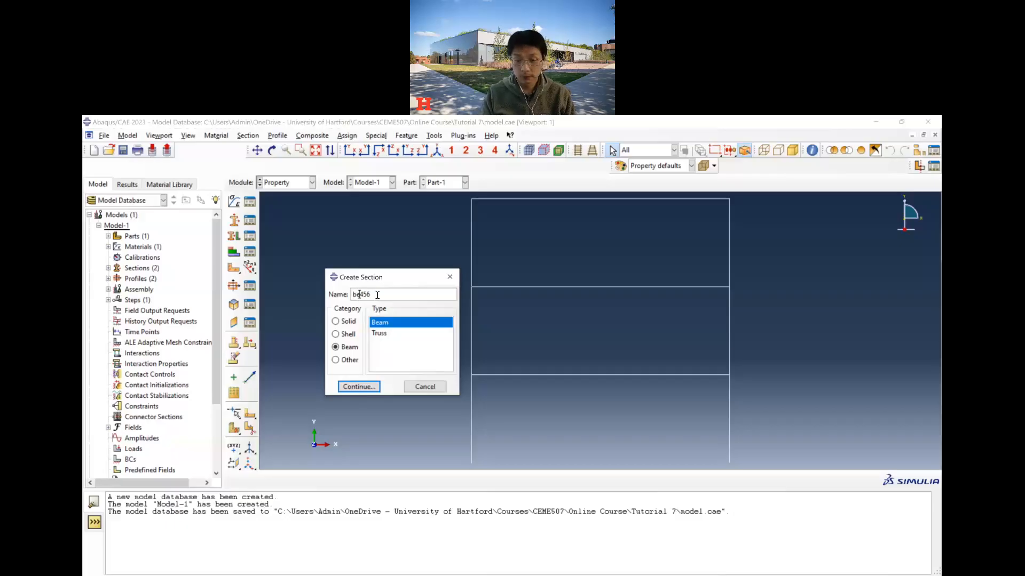
pyautogui.click(370, 387)
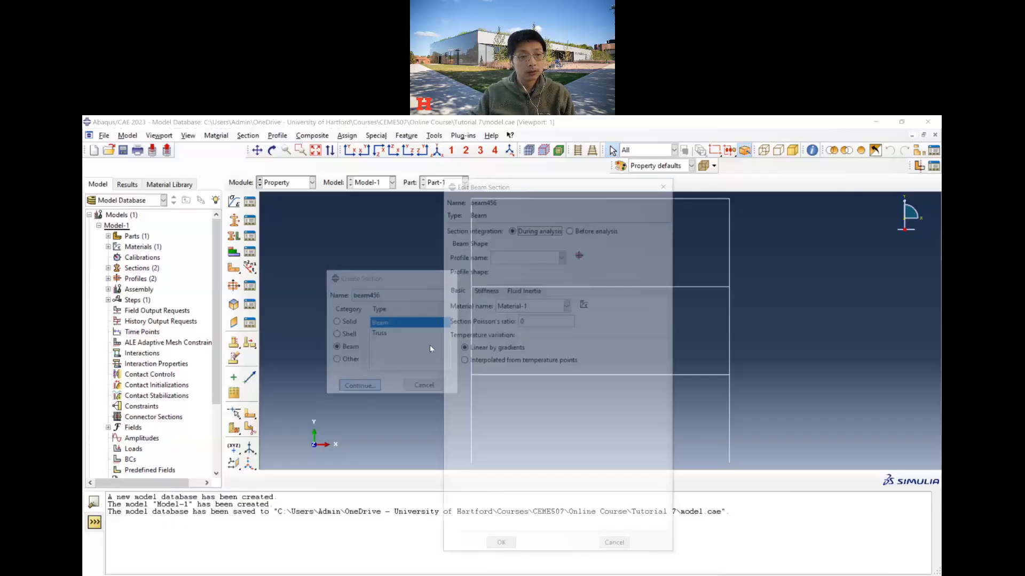
# Create a generalized profile for beam456 with an area of 14 from the tutorial PDF and I11, I12 and I22 all set to 800.
pyautogui.click(581, 256)
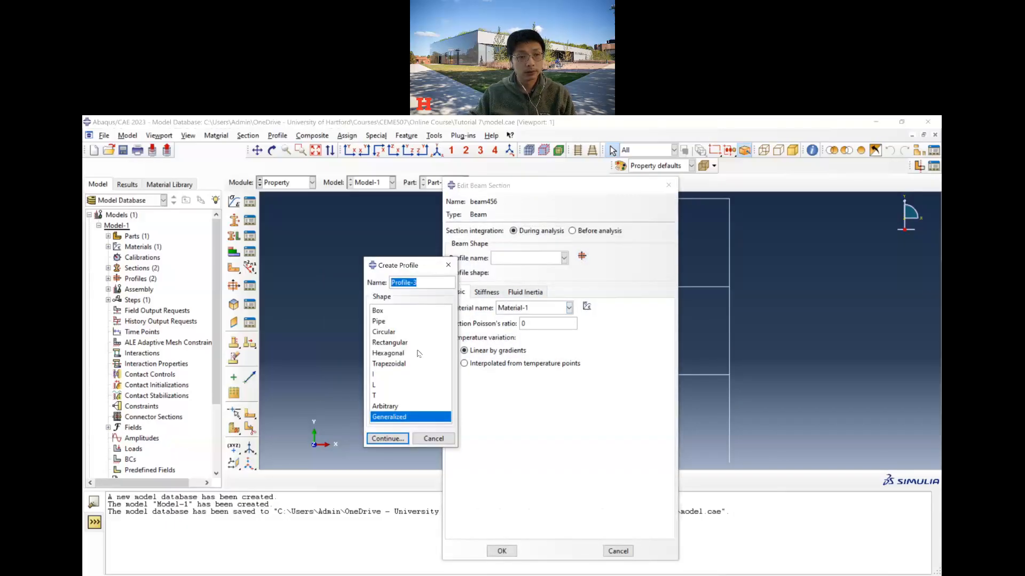
pyautogui.click(397, 439)
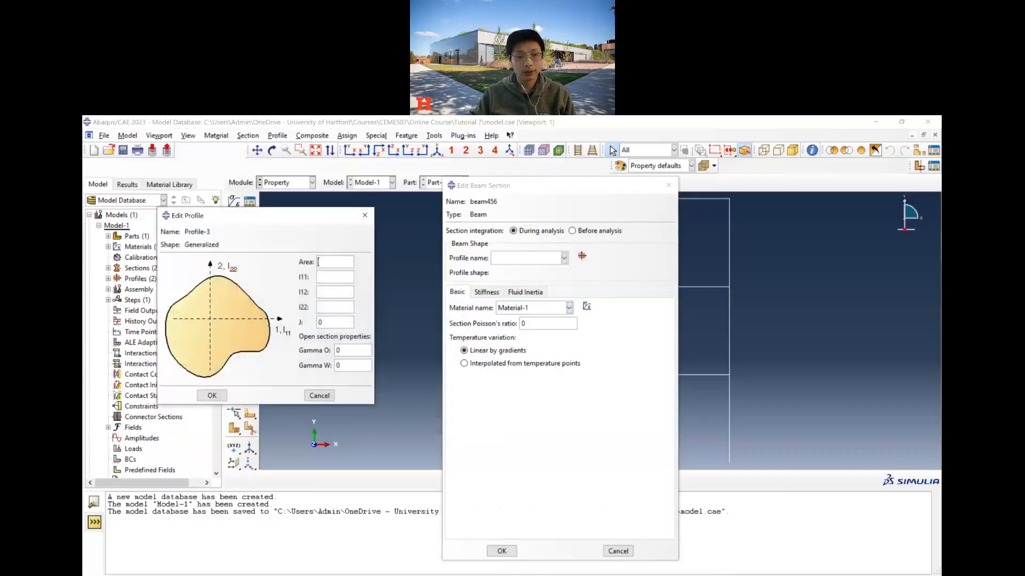
pyautogui.hotkey('alt', 'Tab')
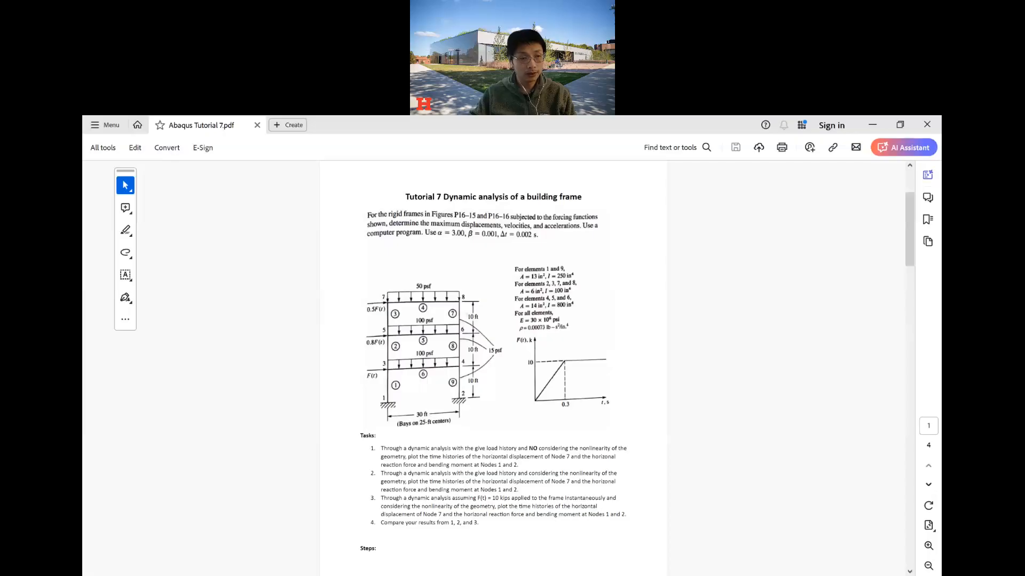
pyautogui.hotkey('alt', 'Tab')
pyautogui.write('14')
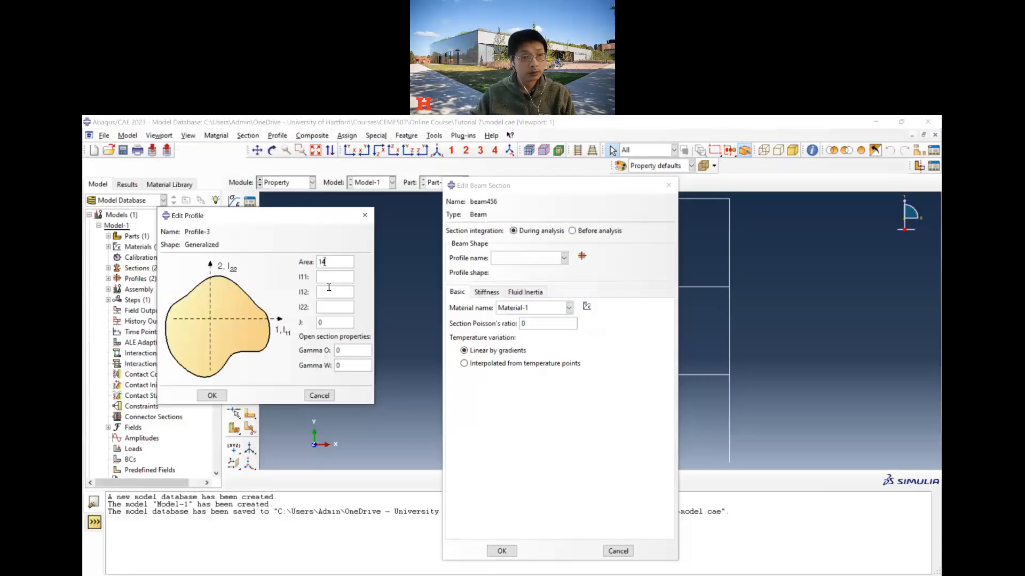
pyautogui.click(328, 278)
pyautogui.write('800')
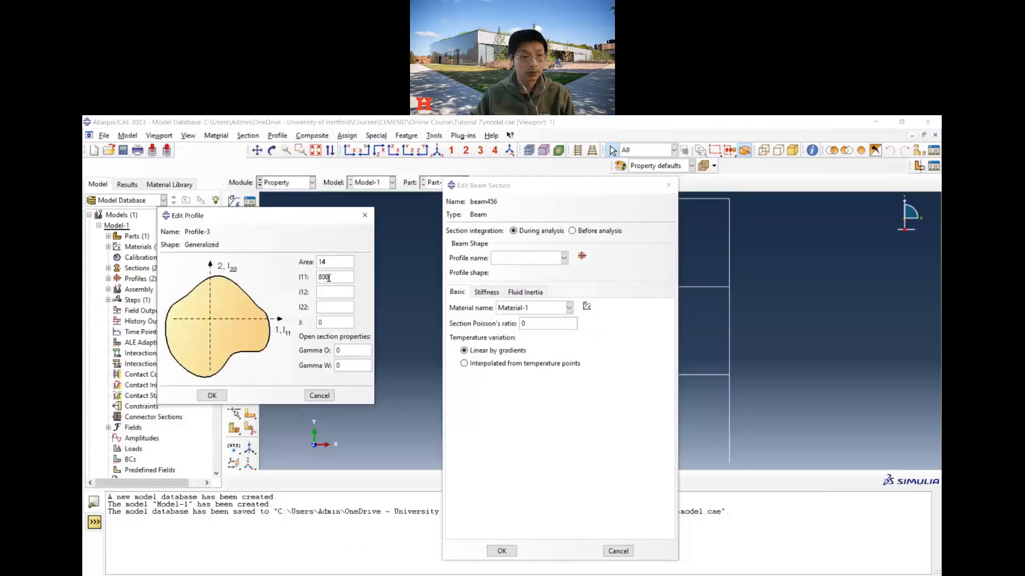
pyautogui.click(329, 292)
pyautogui.write('800')
pyautogui.click(332, 306)
pyautogui.write('800')
pyautogui.click(212, 395)
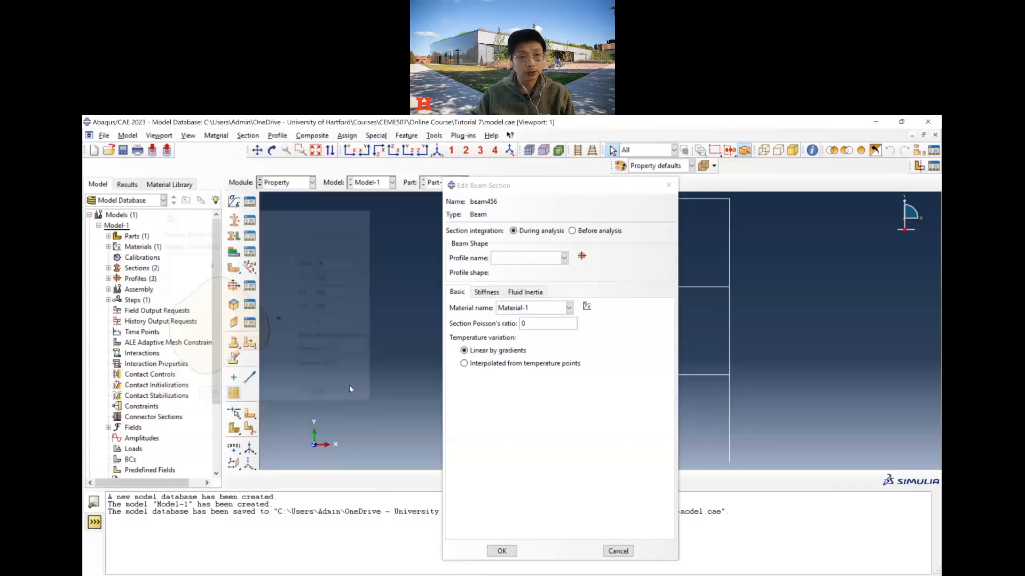
# Try to assign Profile-3 to the beam456 section with During analysis integration.
pyautogui.click(563, 258)
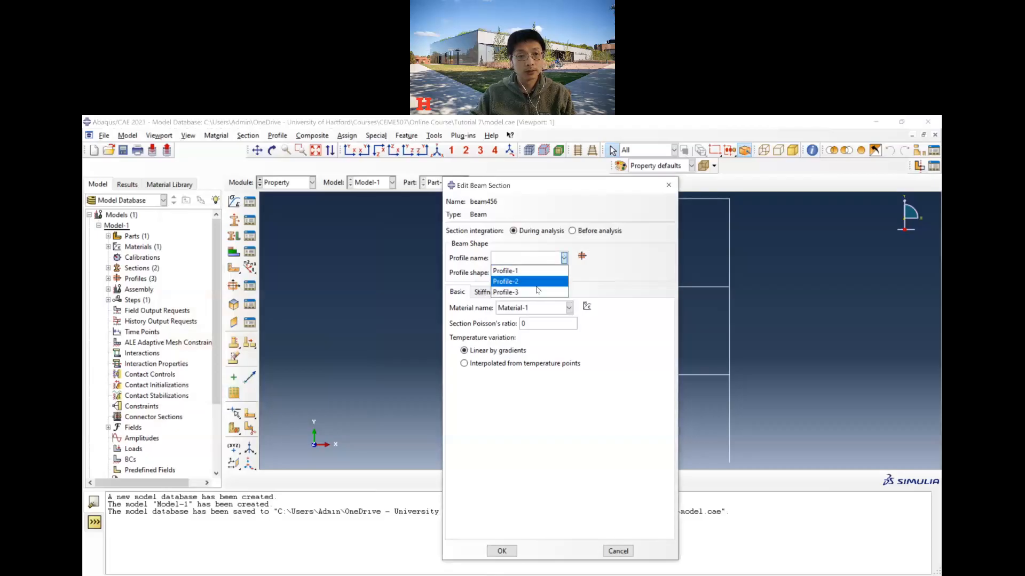
pyautogui.click(536, 292)
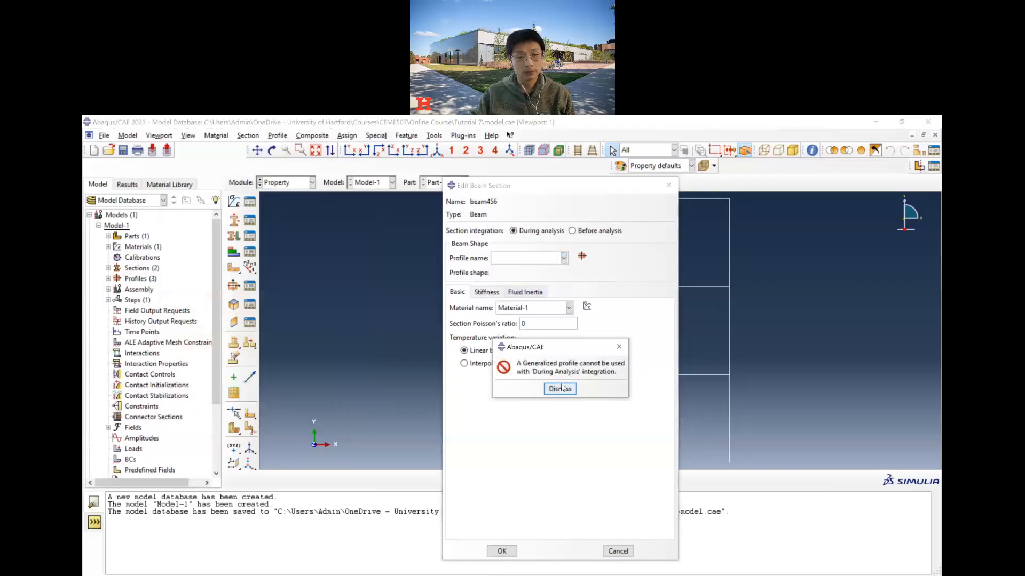
pyautogui.click(560, 389)
# Set beam456 to Before analysis integration with Profile-3, define its material by name as Material-1, and accept the section.
pyautogui.click(572, 230)
pyautogui.click(563, 271)
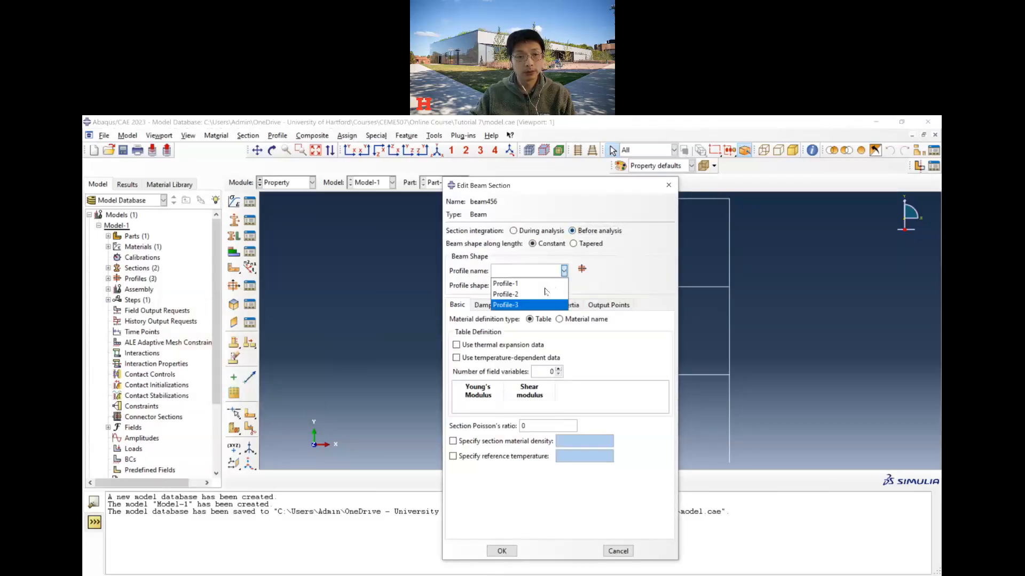
pyautogui.click(550, 294)
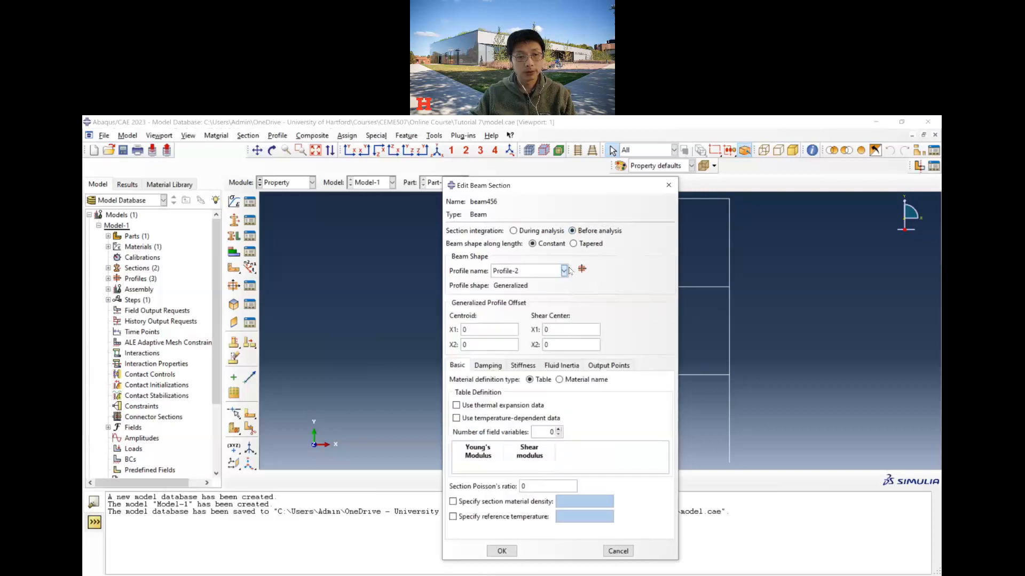
pyautogui.click(563, 271)
pyautogui.click(536, 300)
pyautogui.click(568, 380)
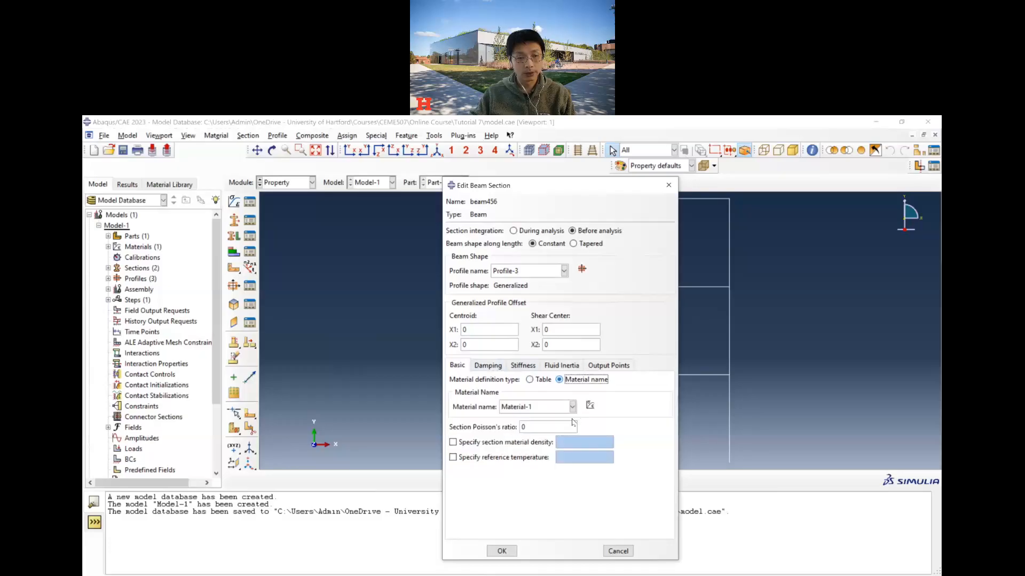
pyautogui.click(501, 551)
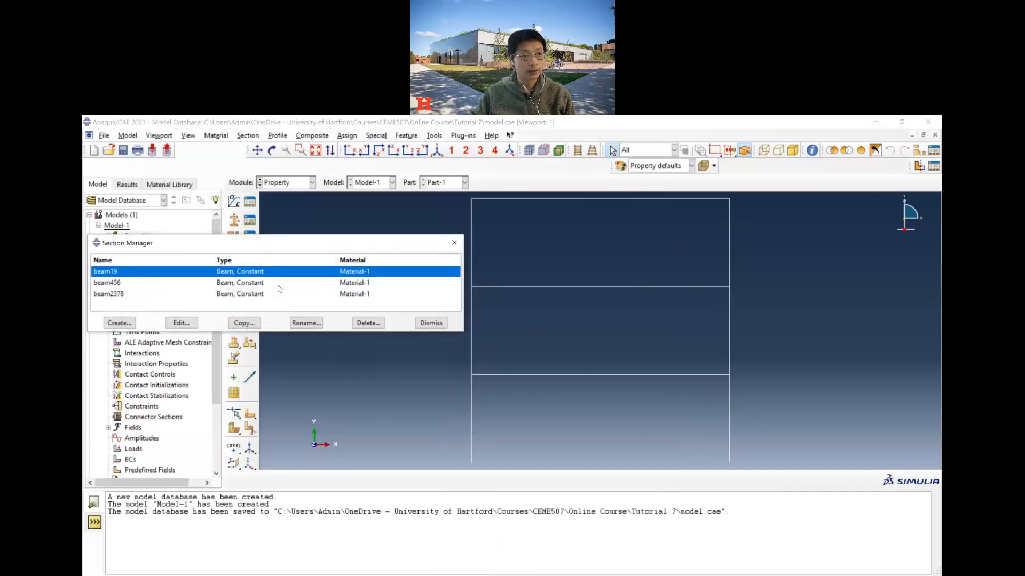
# Open the beam456 section from the section list to check its profile assignment, and close it without changes.
pyautogui.click(280, 288)
pyautogui.click(179, 325)
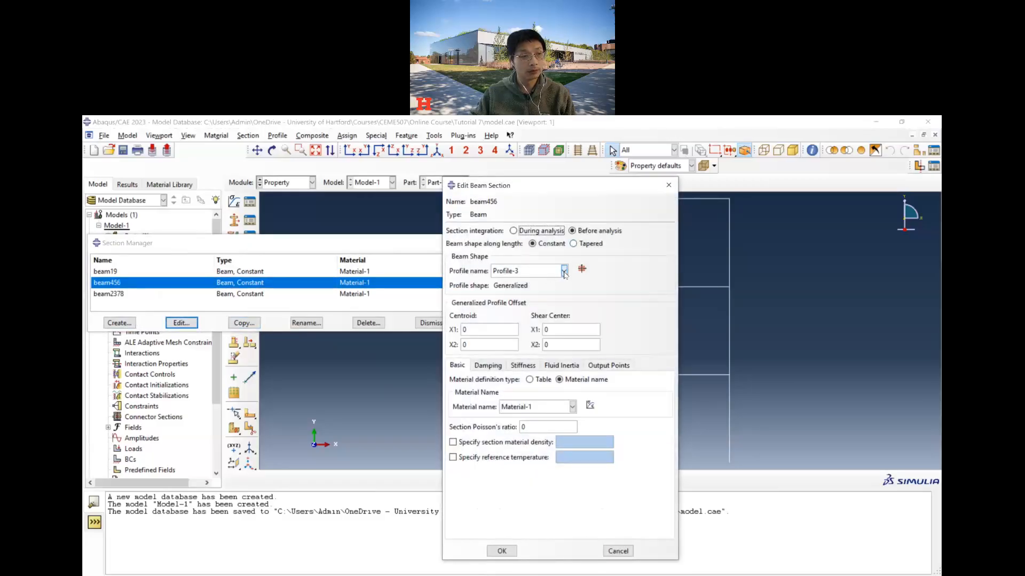
pyautogui.click(564, 271)
pyautogui.click(603, 291)
pyautogui.click(622, 553)
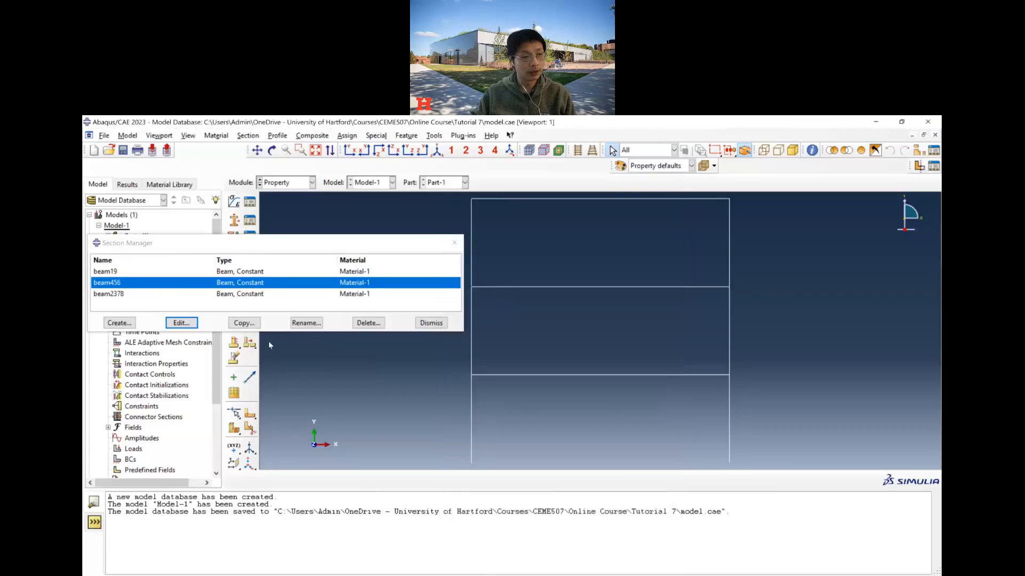
# Set the beam2378 section to Before analysis integration with Profile-2, close the section list, and save the model database.
pyautogui.click(250, 295)
pyautogui.click(182, 323)
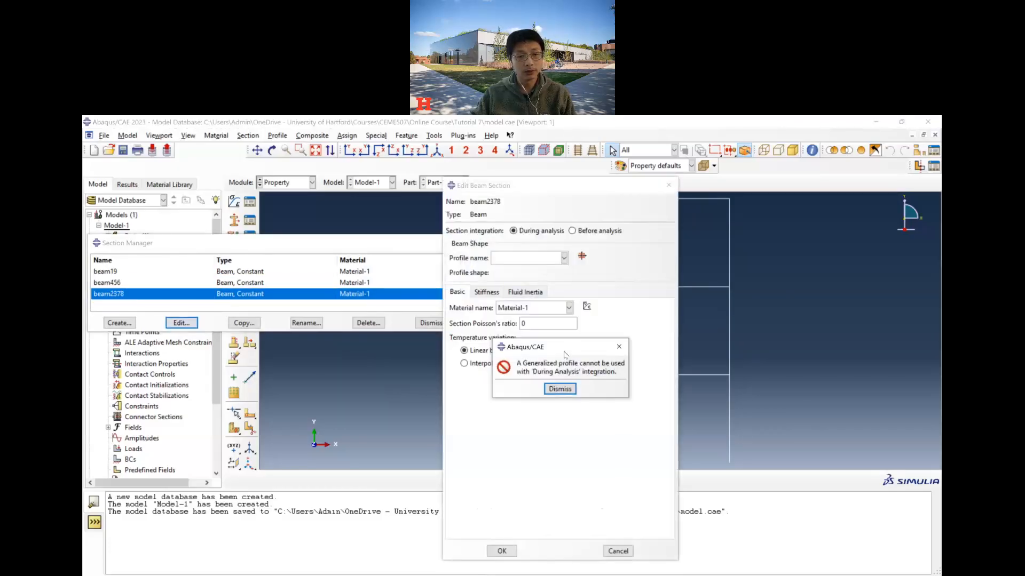
pyautogui.click(560, 389)
pyautogui.click(572, 231)
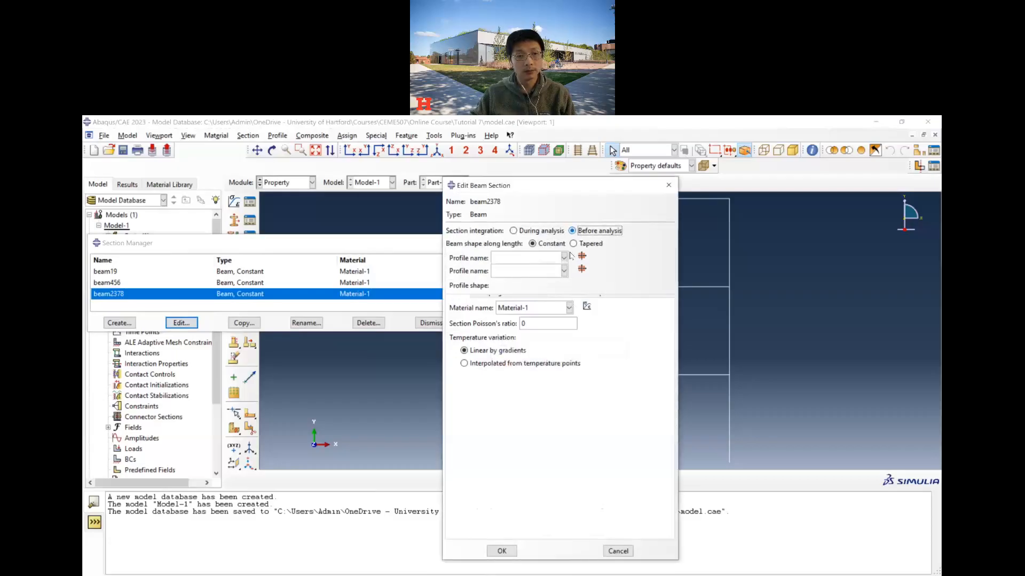
pyautogui.click(564, 270)
pyautogui.click(555, 292)
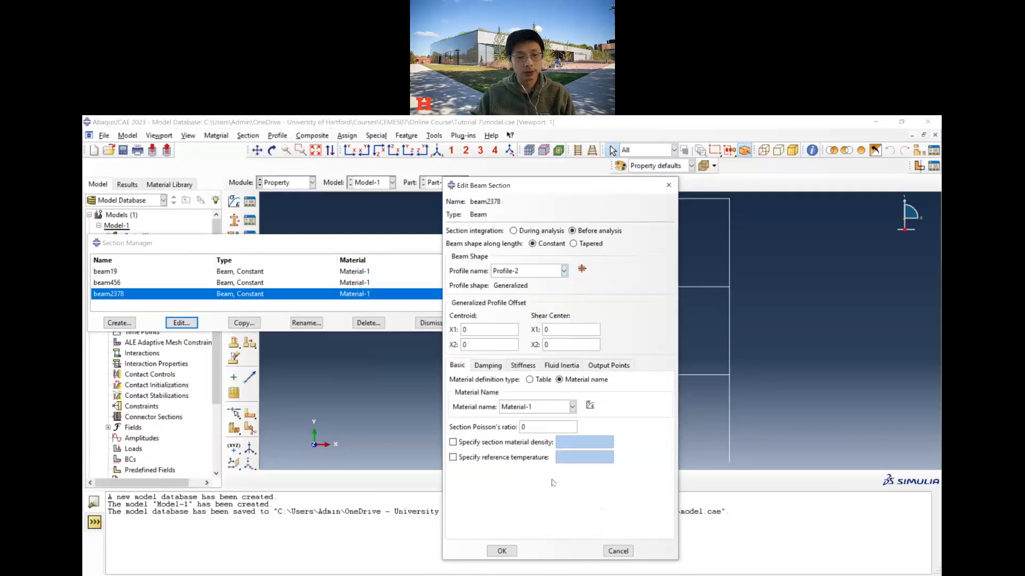
pyautogui.click(502, 551)
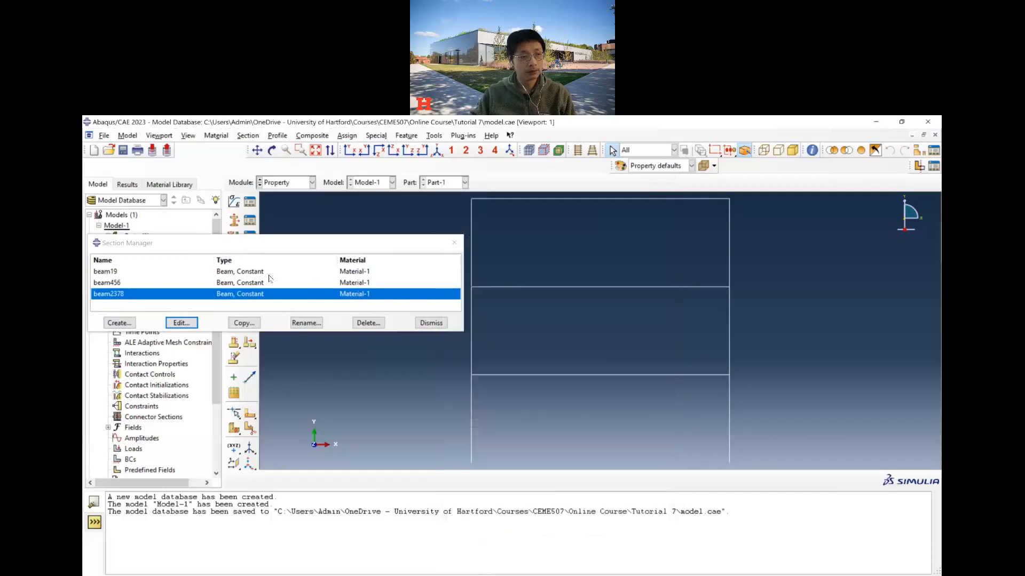
pyautogui.click(431, 323)
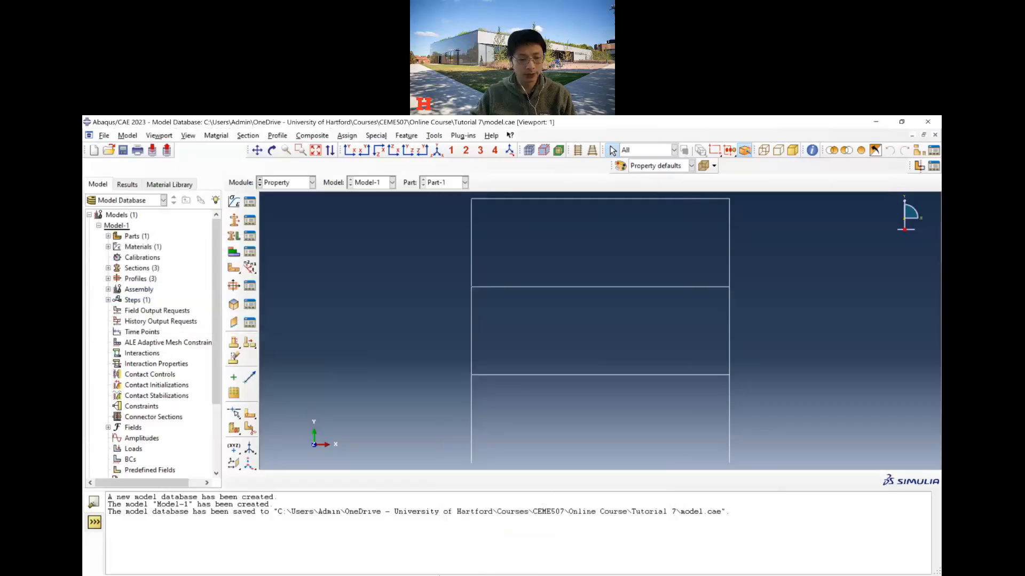
pyautogui.click(122, 150)
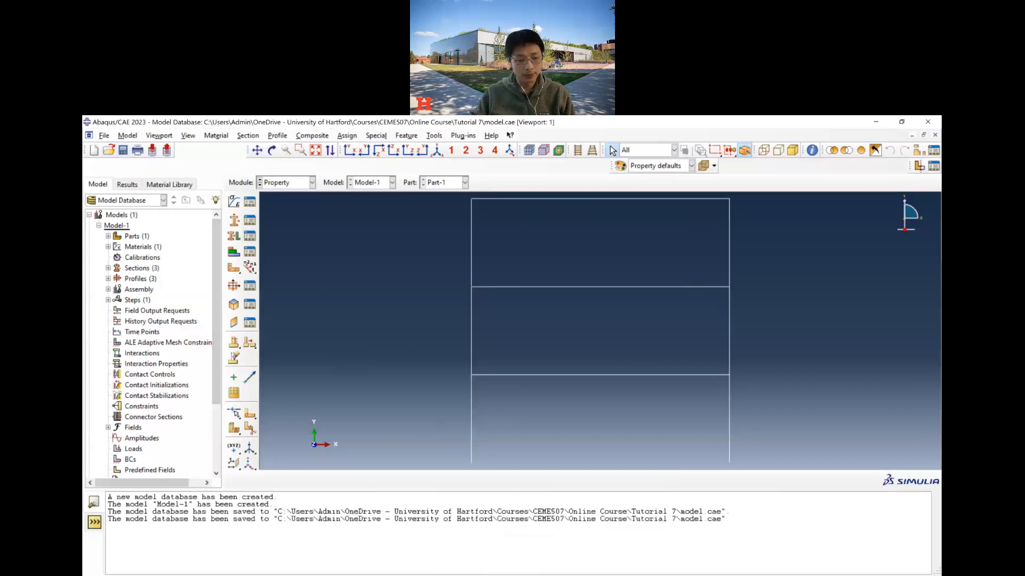
# Check the element numbering in the tutorial PDF and assign section beam19 to the two ground-storey columns in Abaqus/CAE.
pyautogui.hotkey('alt', 'Tab')
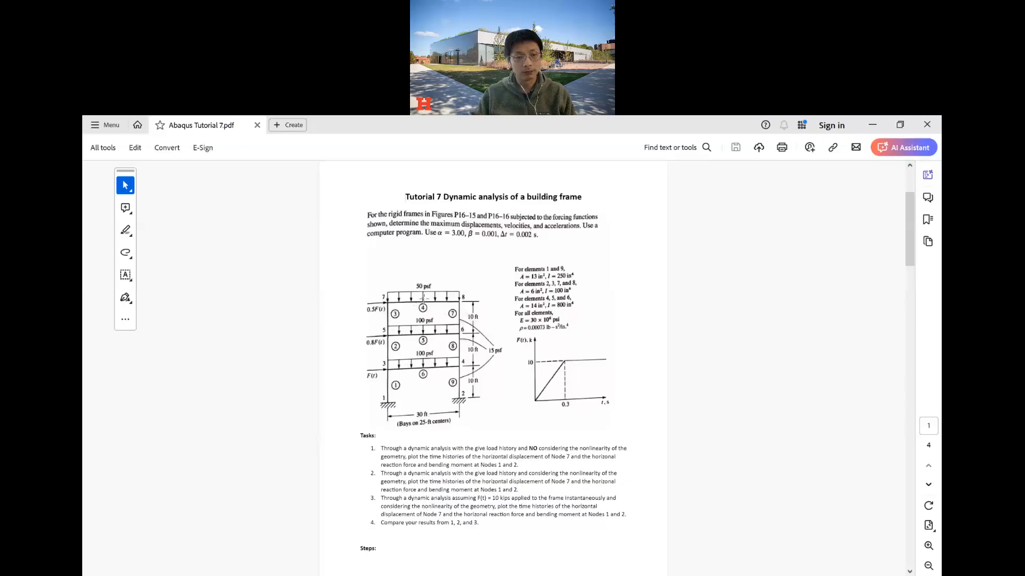
pyautogui.hotkey('alt', 'Tab')
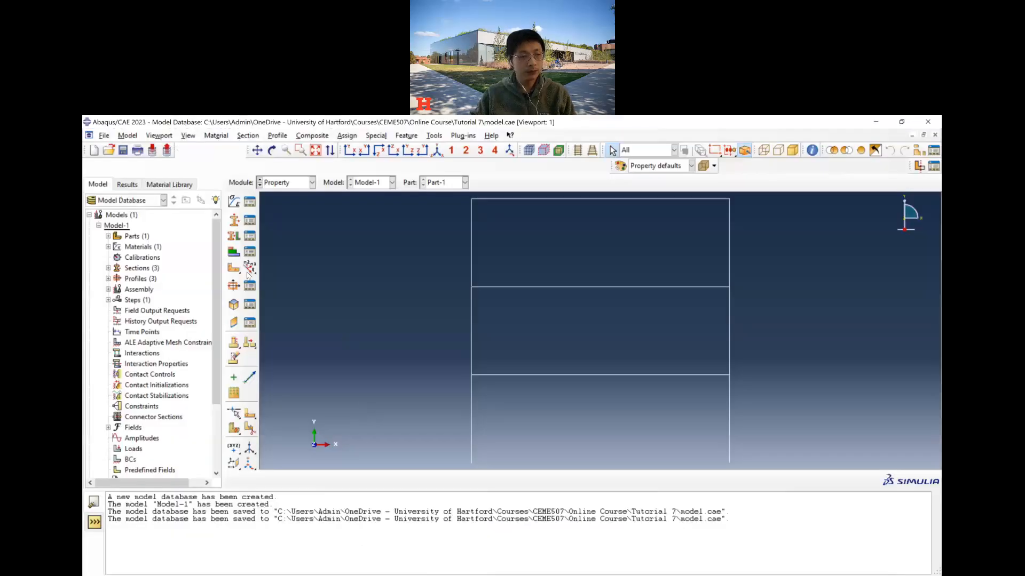
pyautogui.click(238, 239)
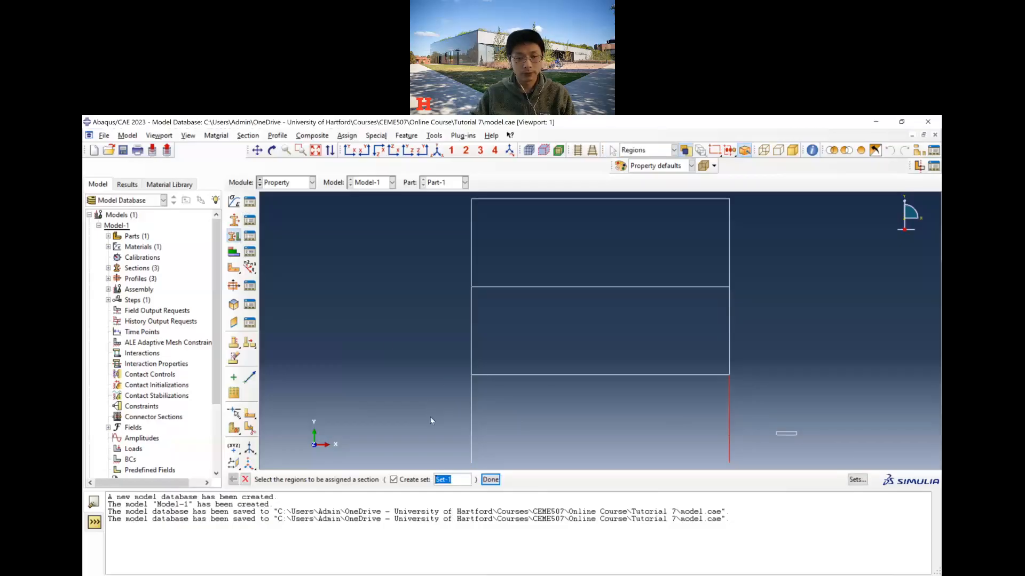
pyautogui.click(489, 480)
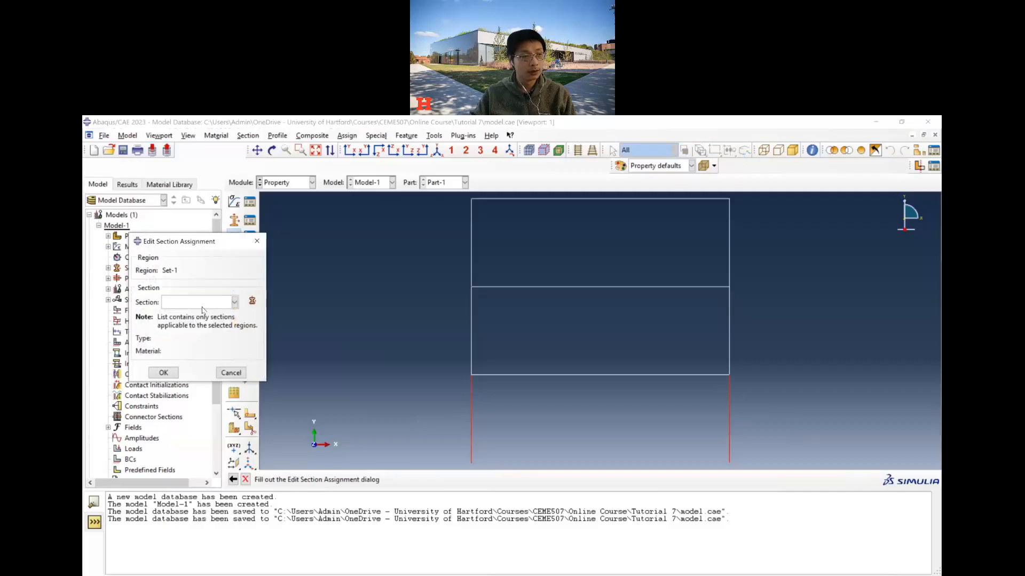
pyautogui.click(234, 302)
pyautogui.click(215, 315)
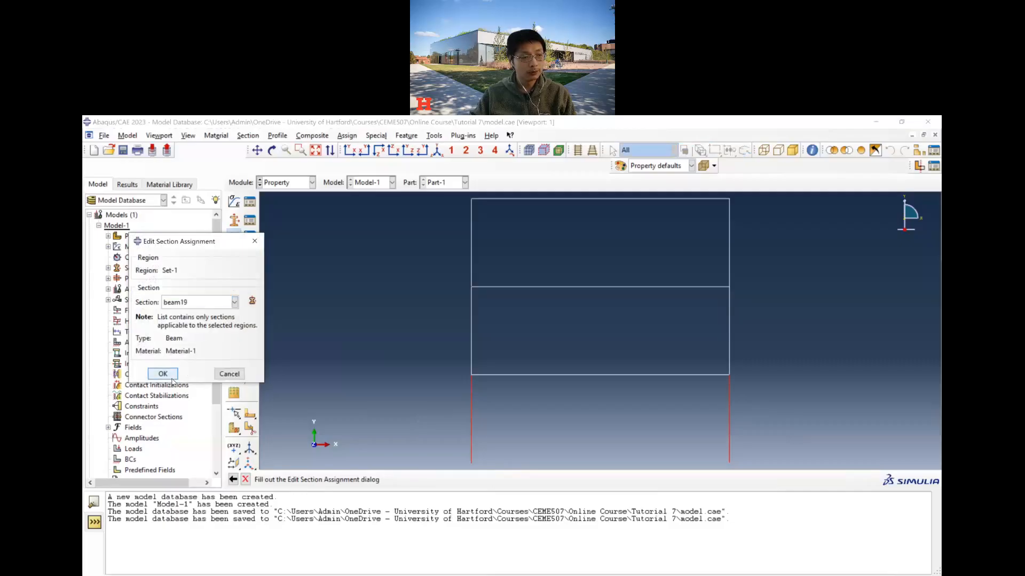
pyautogui.click(164, 372)
# Assign section beam2378 to the four columns of the middle and upper storeys.
pyautogui.moveTo(741, 354); pyautogui.dragTo(467, 323)
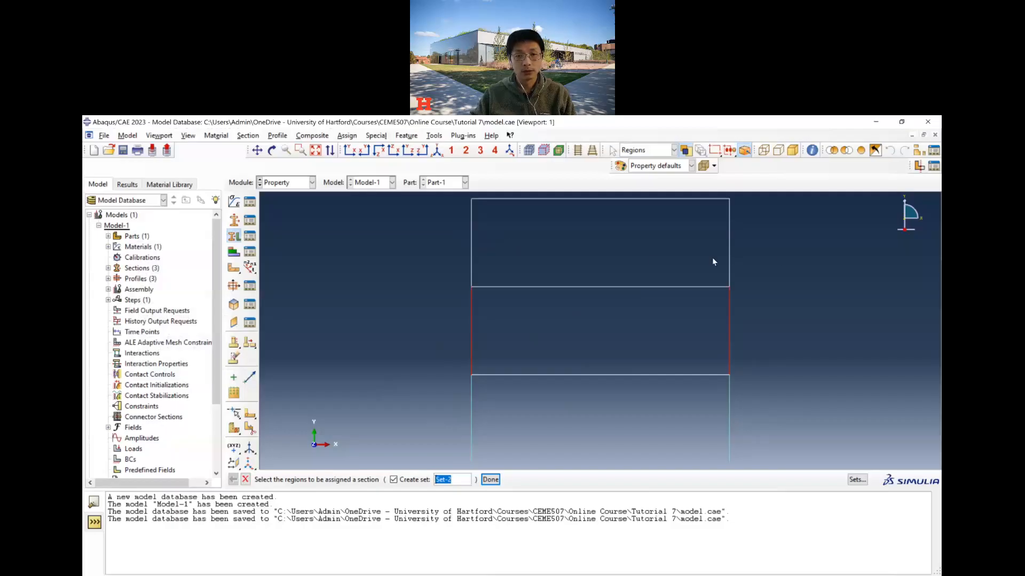
pyautogui.moveTo(735, 256); pyautogui.dragTo(412, 219)
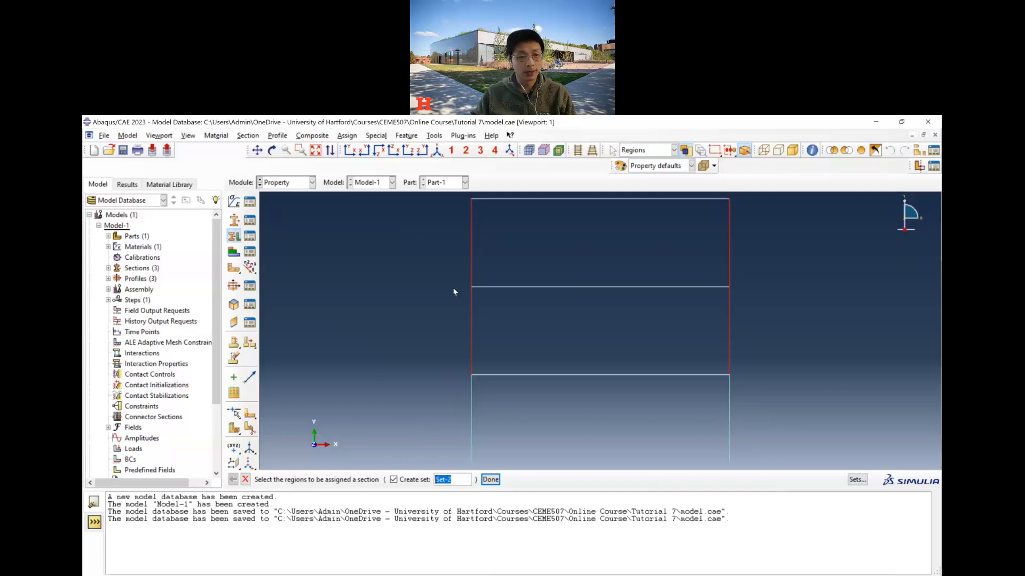
pyautogui.click(490, 479)
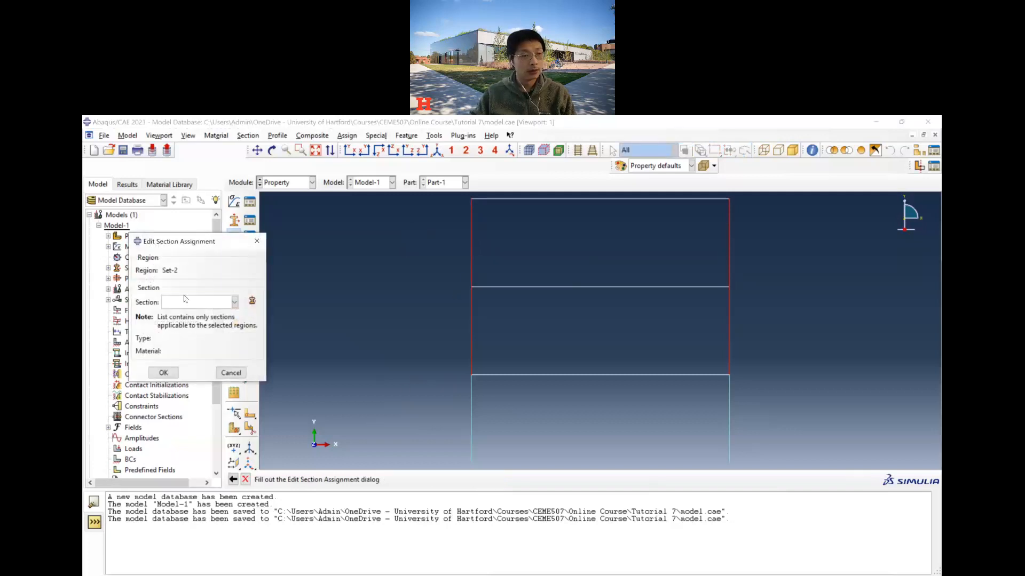
pyautogui.click(200, 305)
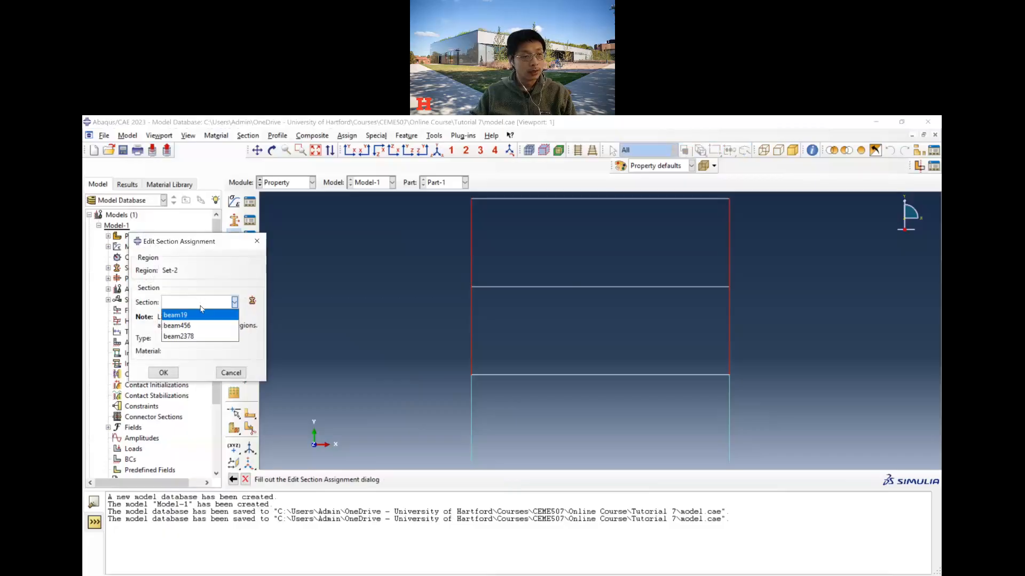
pyautogui.click(199, 337)
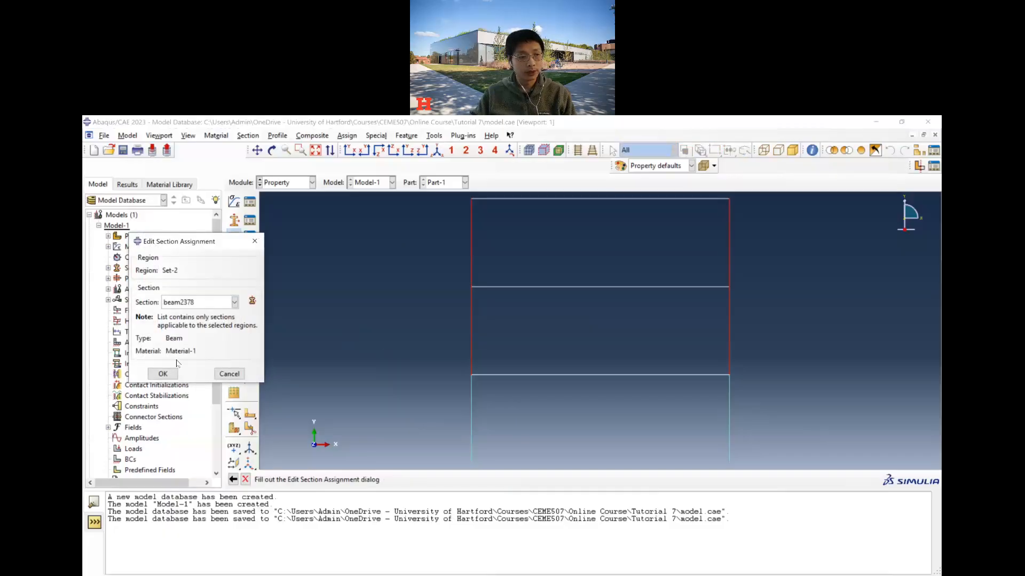
pyautogui.click(162, 374)
# Assign section beam456 to the three horizontal floor beams and save the model database.
pyautogui.moveTo(615, 413); pyautogui.dragTo(535, 196)
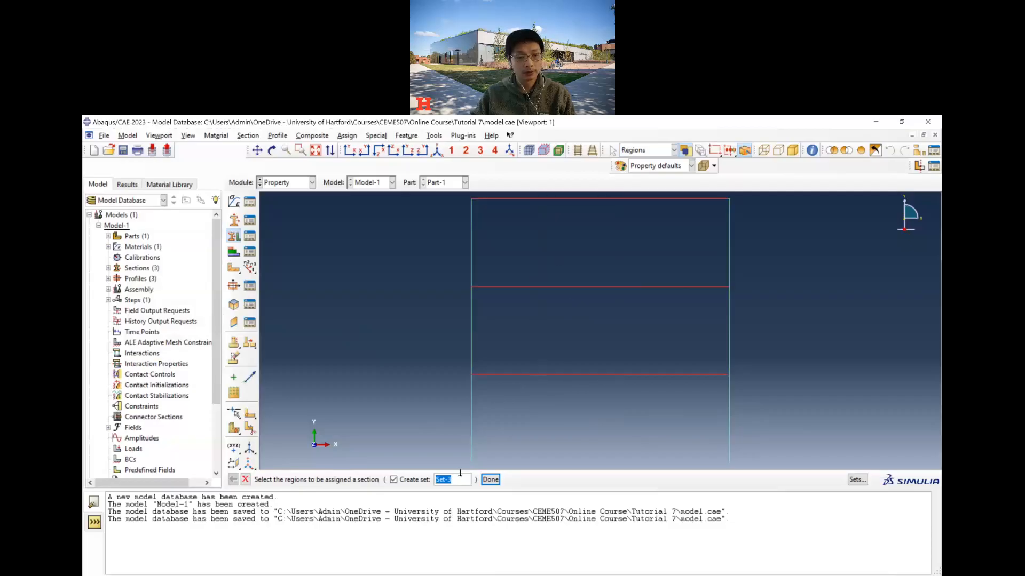
pyautogui.click(490, 479)
pyautogui.click(234, 302)
pyautogui.click(177, 326)
pyautogui.click(163, 372)
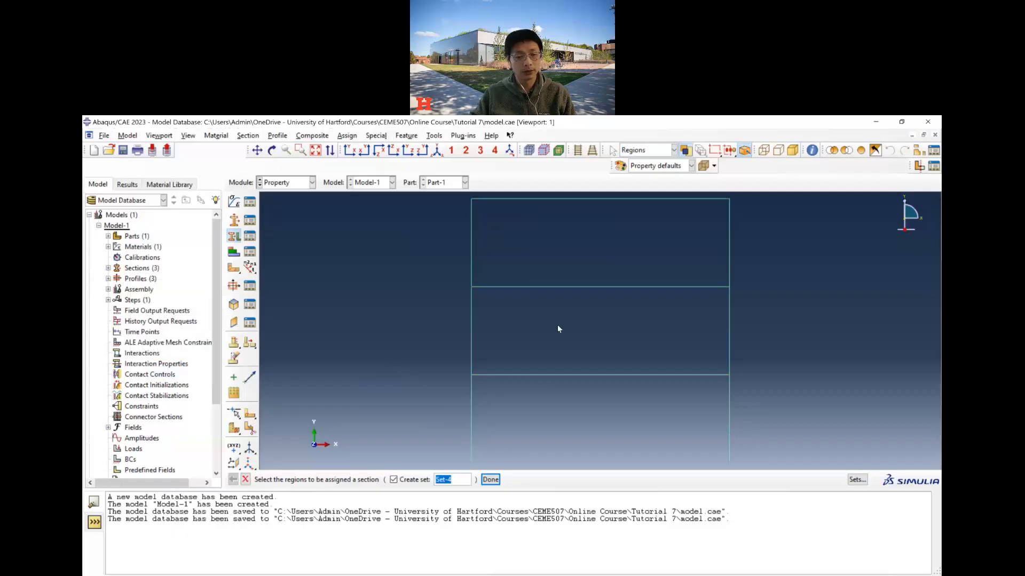
pyautogui.click(122, 152)
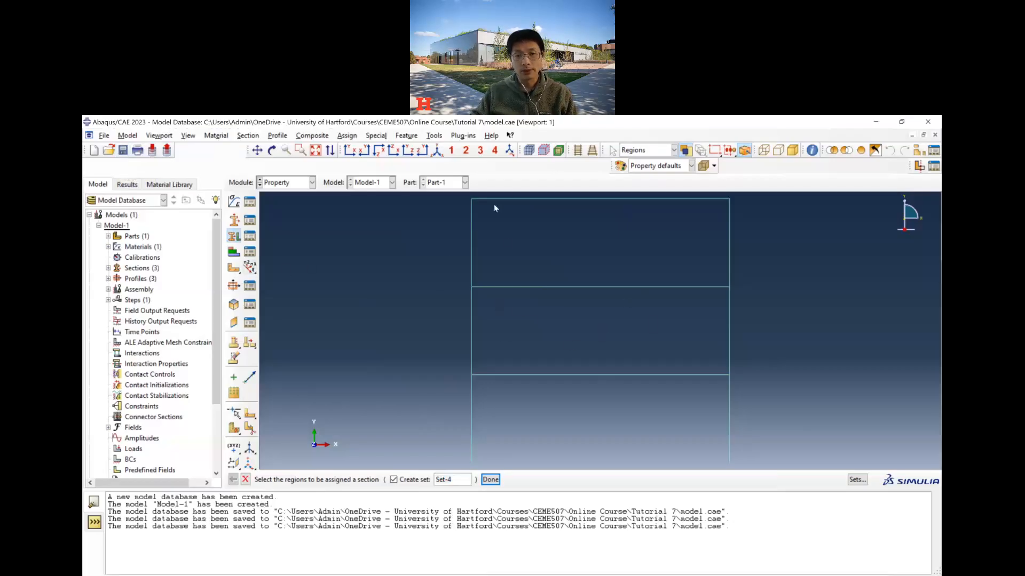
# Assign a beam section orientation to all frame members with n1 direction 0.0,0.0,-1.0, and save the model database.
pyautogui.click(250, 266)
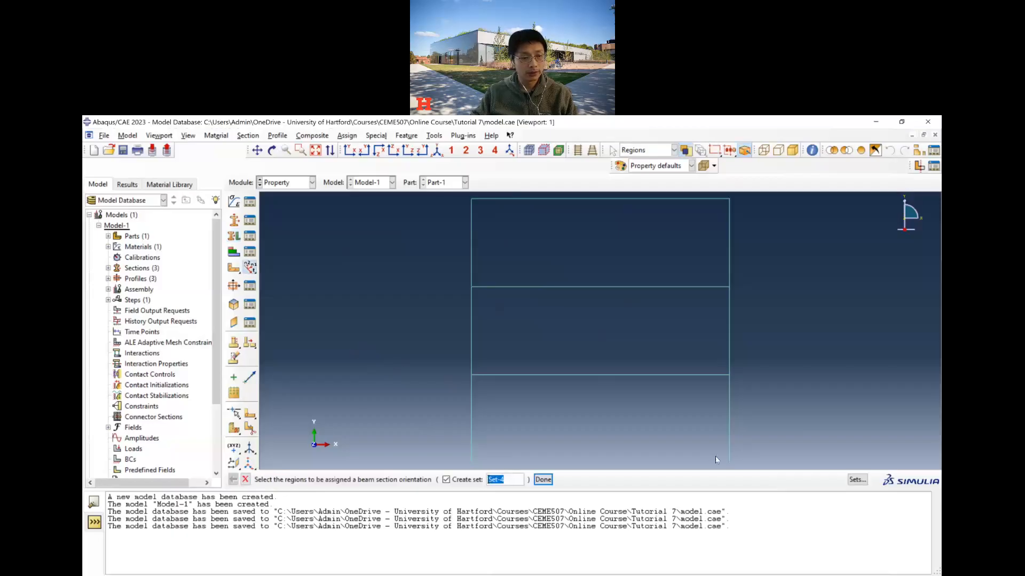
pyautogui.moveTo(782, 461); pyautogui.dragTo(350, 203)
pyautogui.moveTo(780, 420); pyautogui.dragTo(369, 178)
pyautogui.click(543, 479)
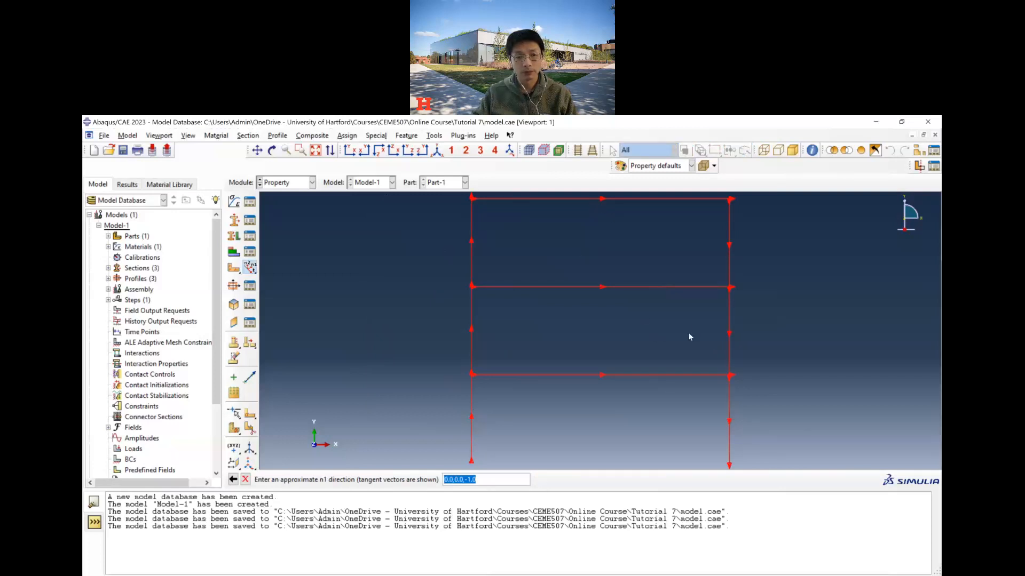
pyautogui.click(494, 479)
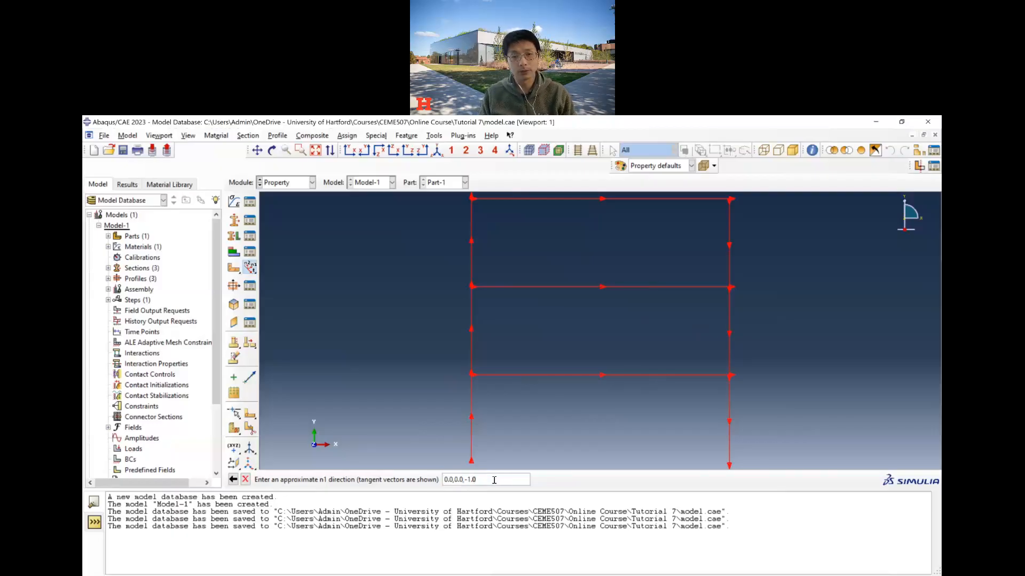
pyautogui.press('Return')
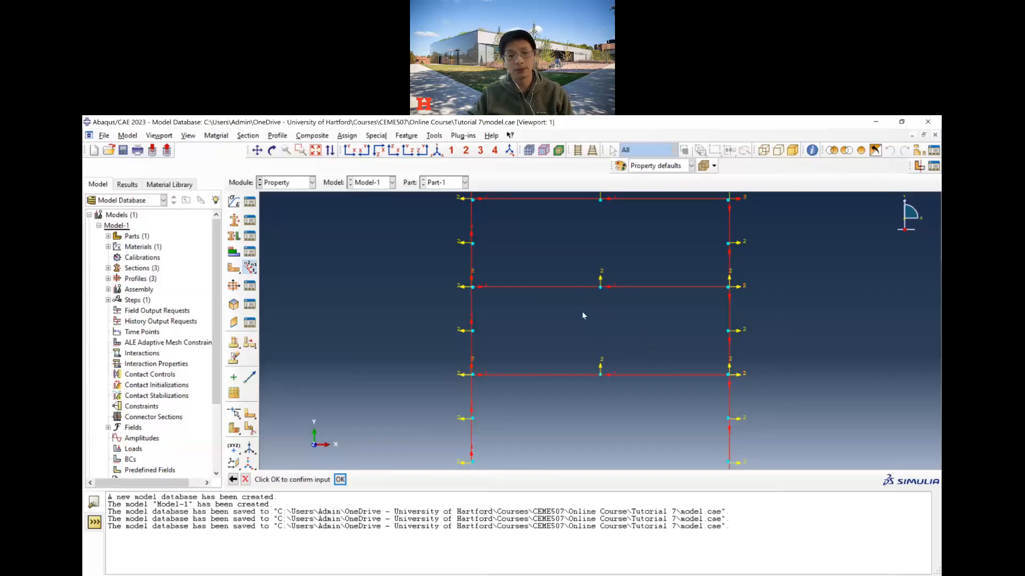
pyautogui.click(340, 479)
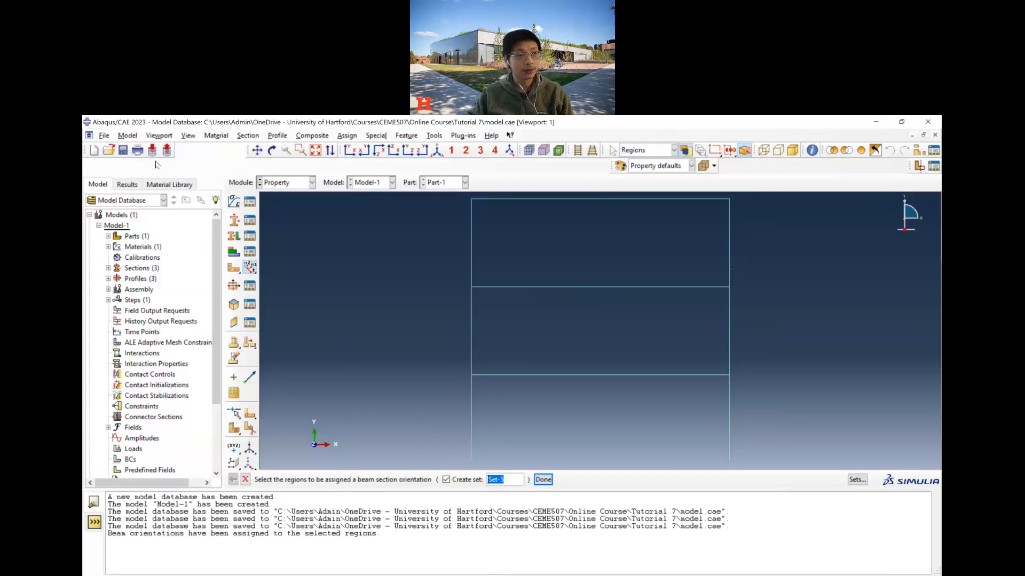
pyautogui.click(124, 149)
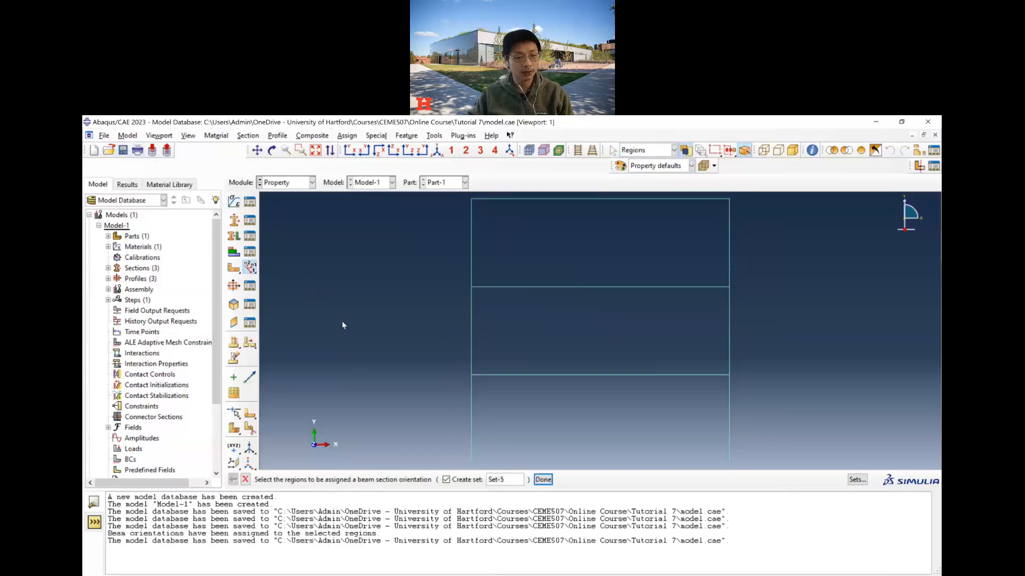
# Create an independent (mesh on instance) instance of Part-1 in the Assembly module.
pyautogui.click(288, 183)
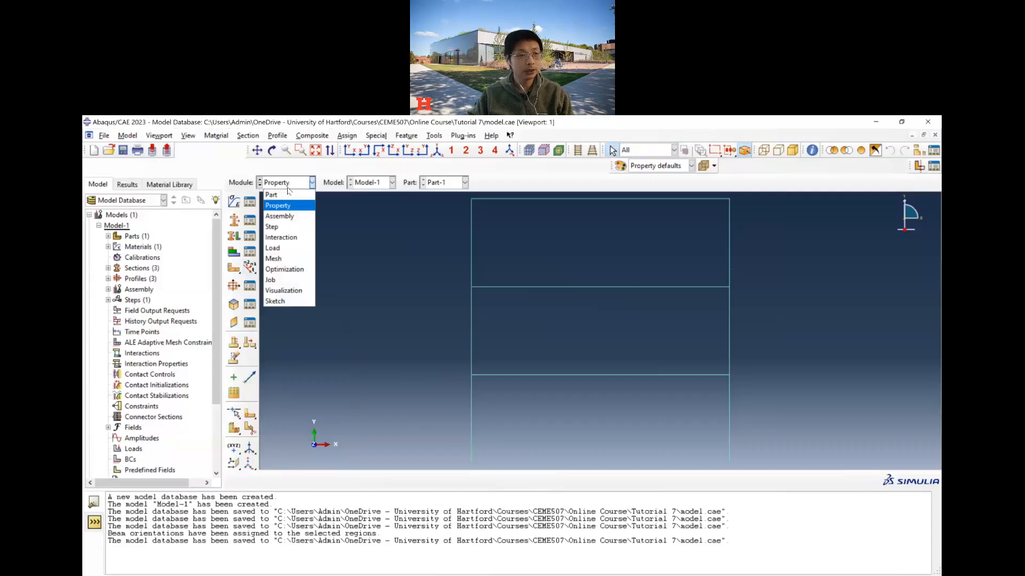
pyautogui.click(288, 216)
pyautogui.click(234, 202)
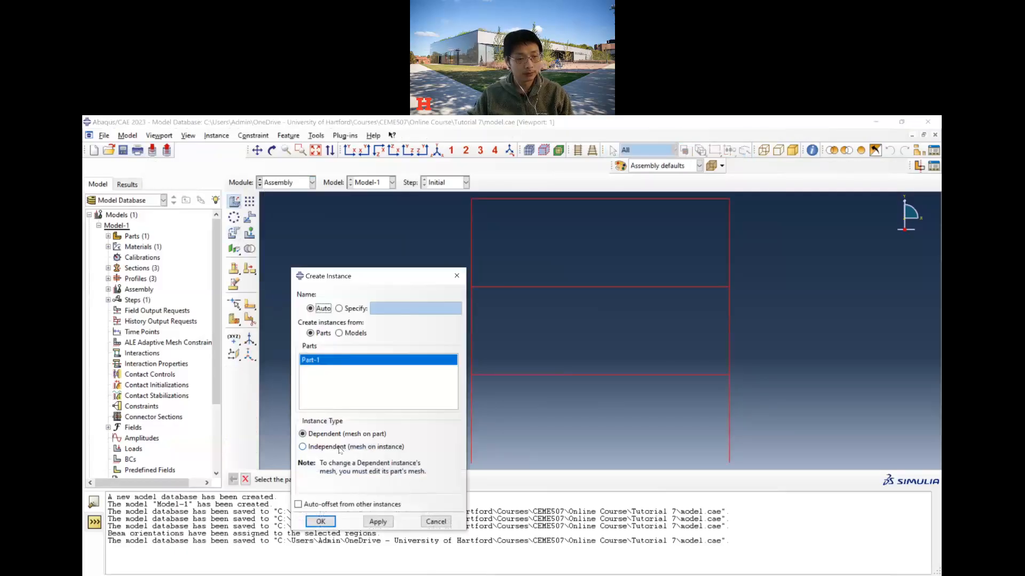
pyautogui.click(347, 449)
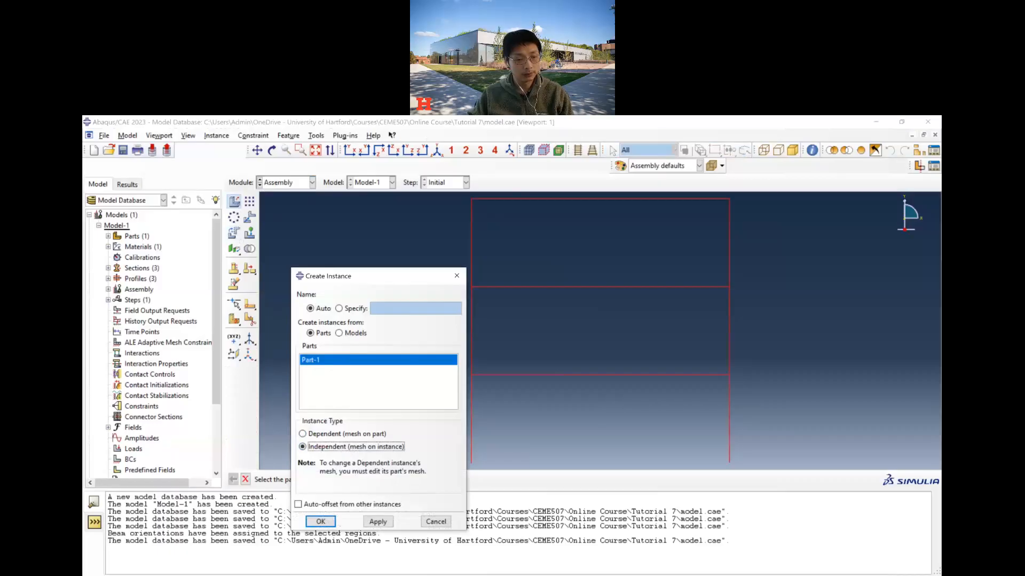
pyautogui.click(321, 521)
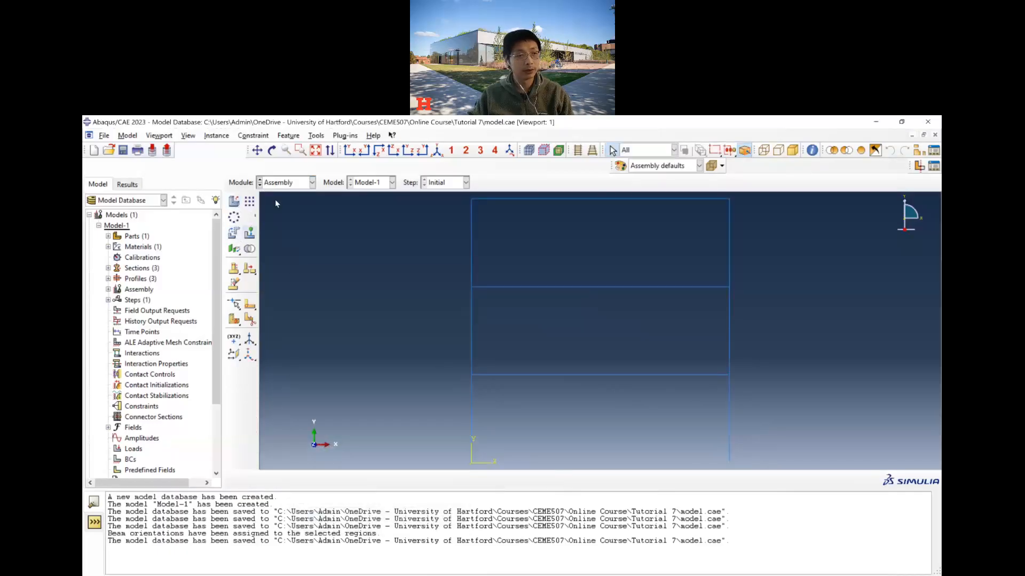
# Switch to the Step module and check which analysis steps are already defined.
pyautogui.click(280, 184)
pyautogui.click(287, 227)
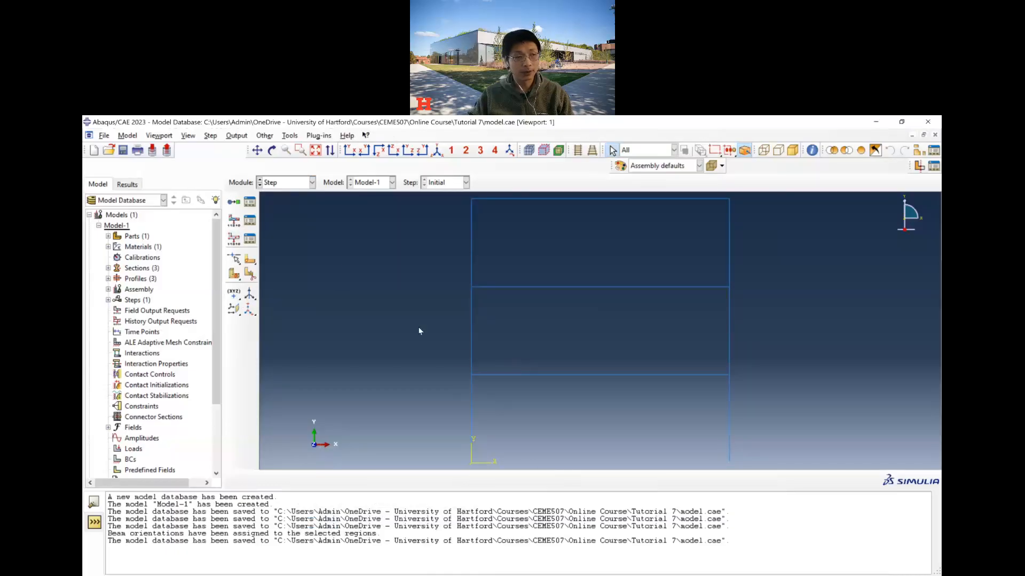
pyautogui.click(249, 202)
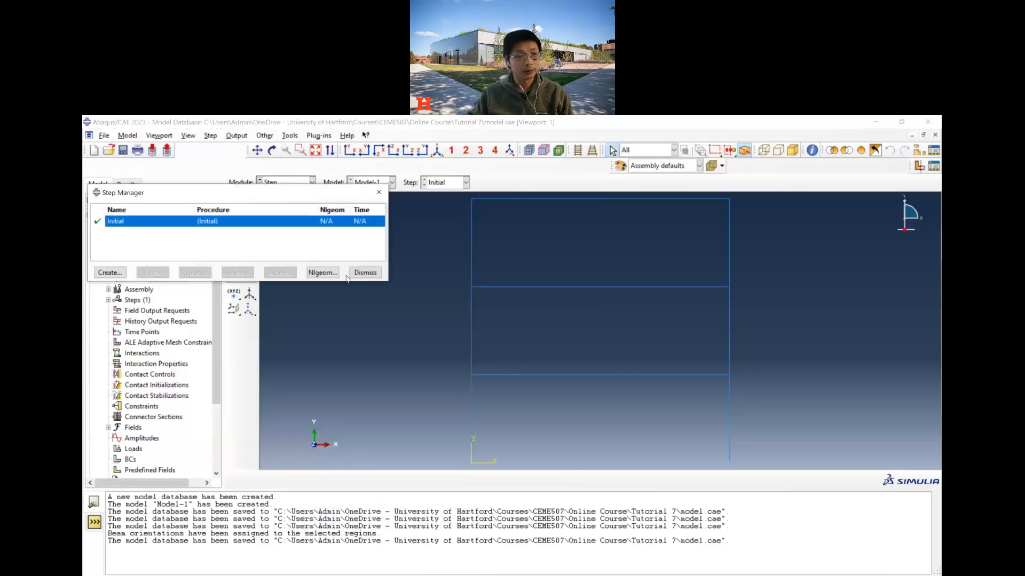
pyautogui.click(365, 272)
pyautogui.click(235, 202)
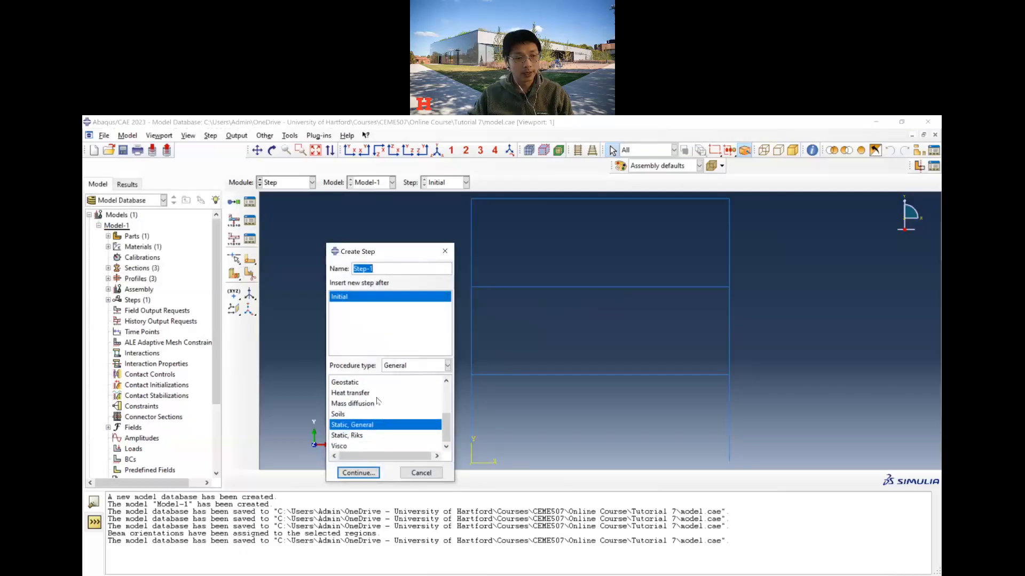
pyautogui.scroll(1, 373, 410)
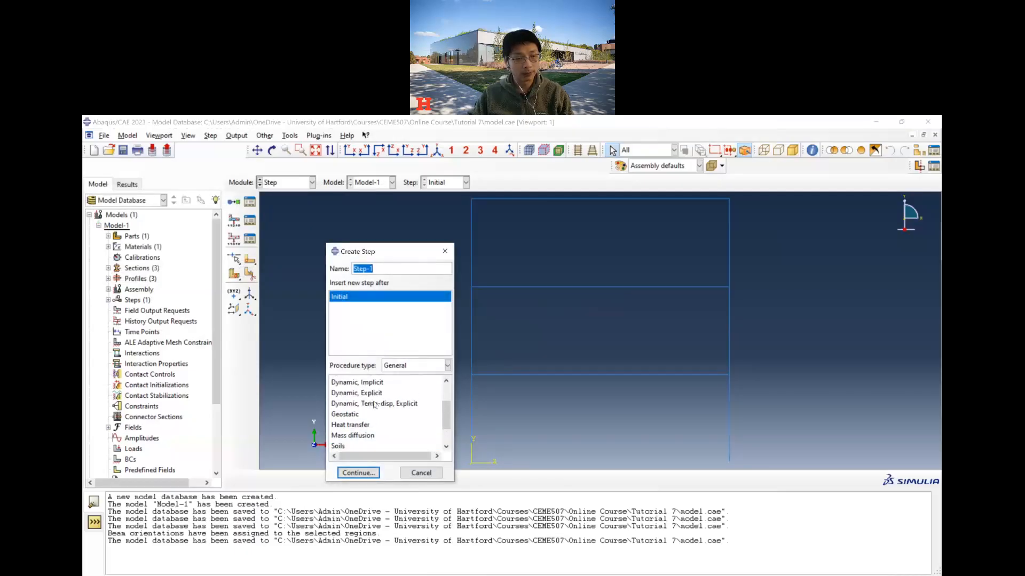
pyautogui.click(370, 393)
pyautogui.click(371, 382)
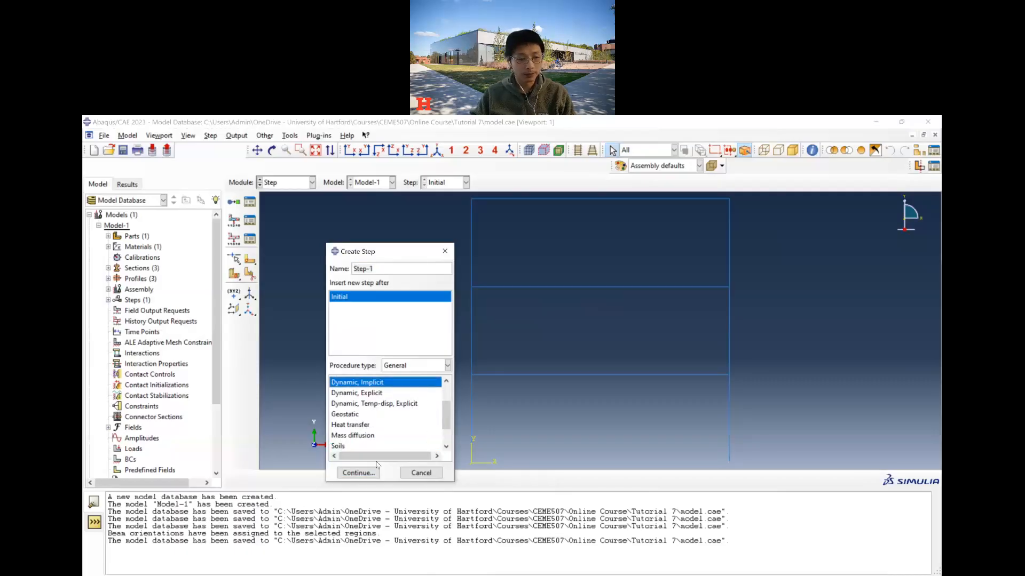
pyautogui.click(359, 474)
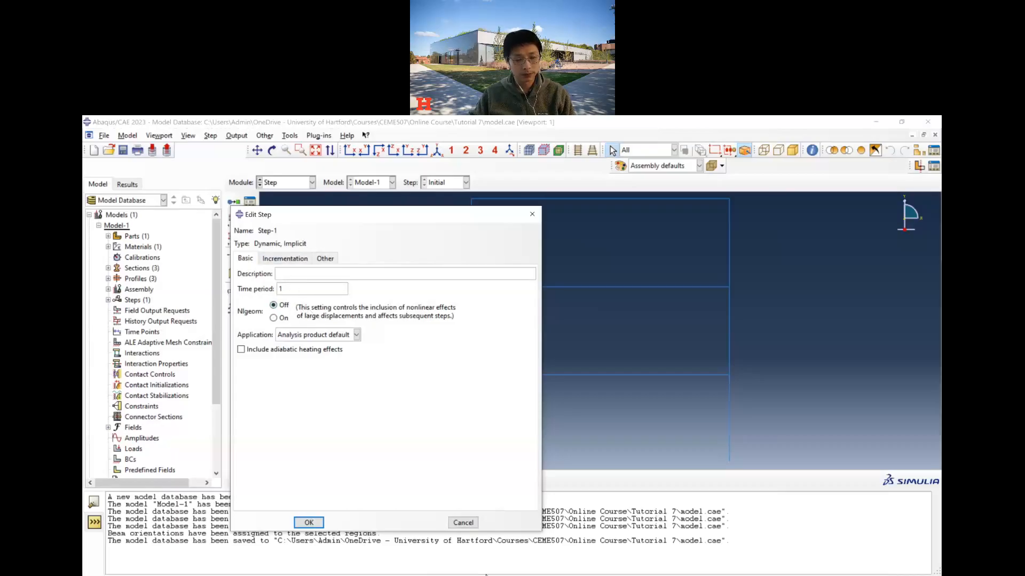
pyautogui.hotkey('alt', 'Tab')
pyautogui.scroll(-10, 487, 383)
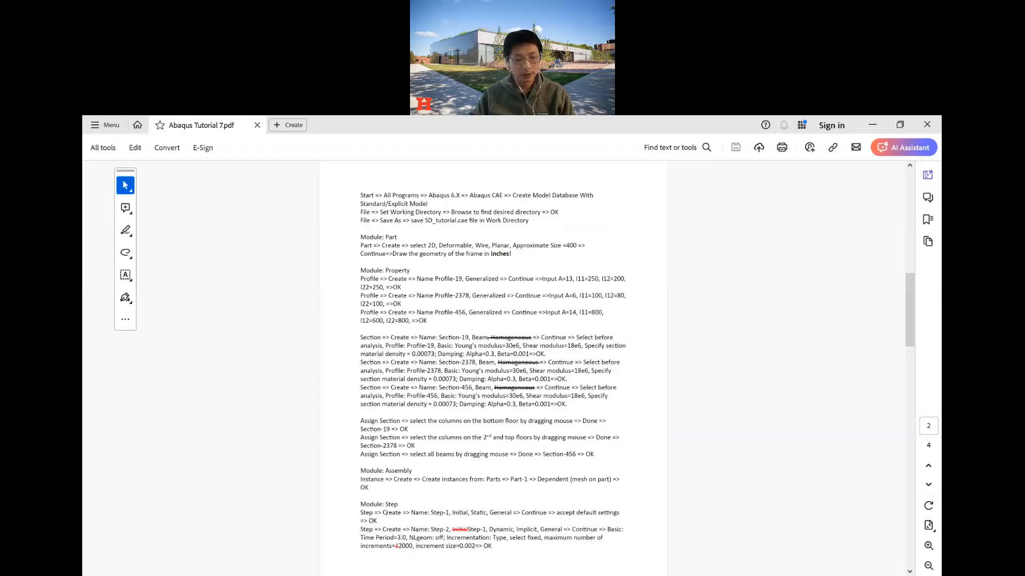
pyautogui.hotkey('alt', 'Tab')
pyautogui.click(470, 527)
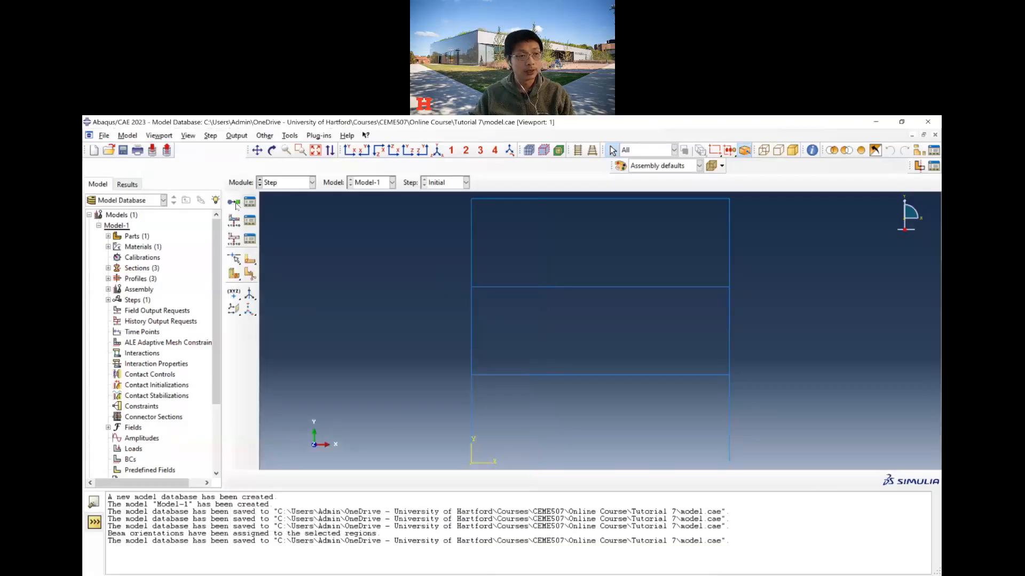
# Create a Static, General step named Step-1 after Initial with the default settings.
pyautogui.click(234, 202)
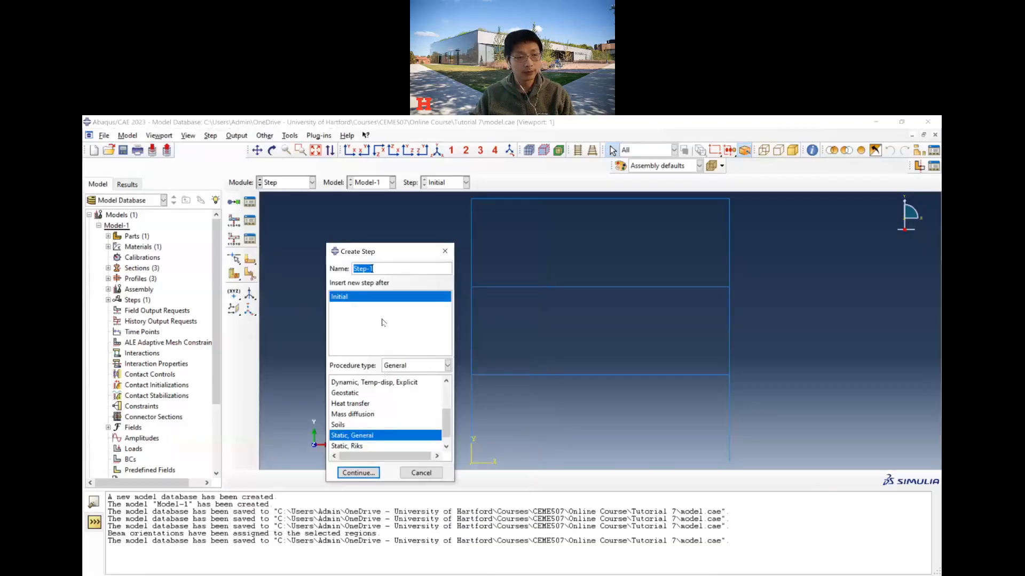
pyautogui.click(370, 473)
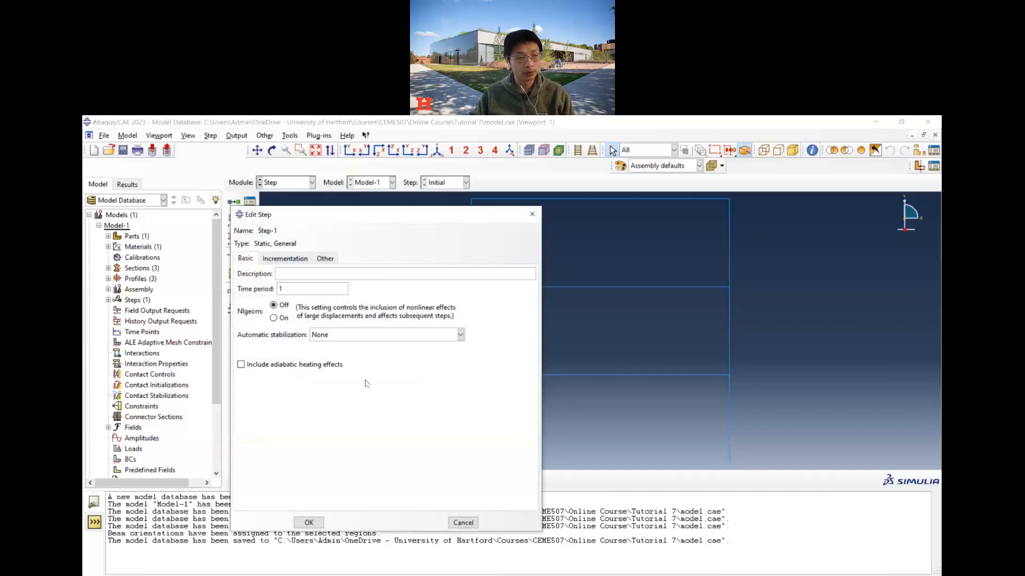
pyautogui.click(314, 524)
# Start a Dynamic, Implicit step named Step-2 after Step-1 and set its time period to 3.
pyautogui.click(233, 201)
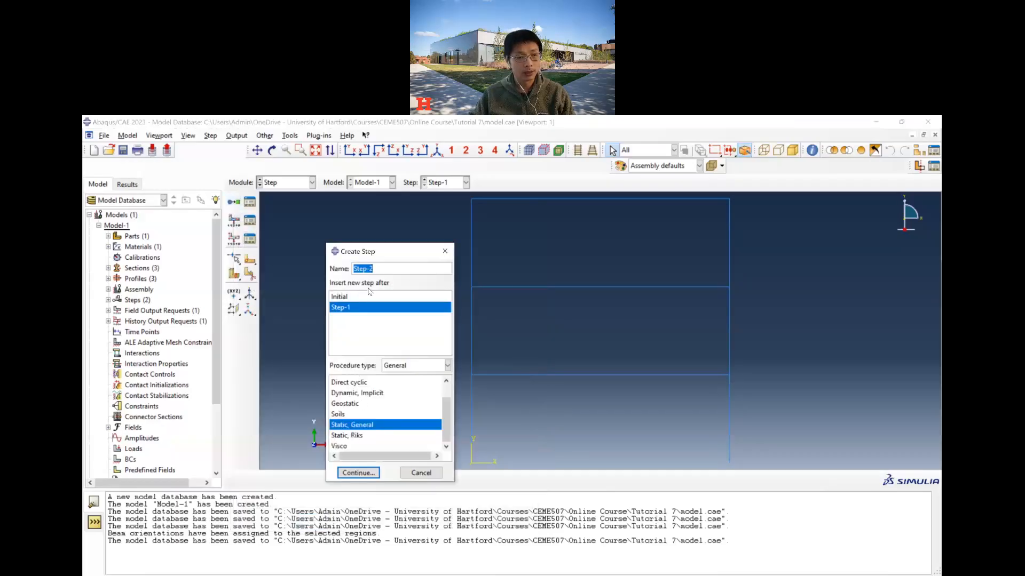
pyautogui.scroll(2, 372, 405)
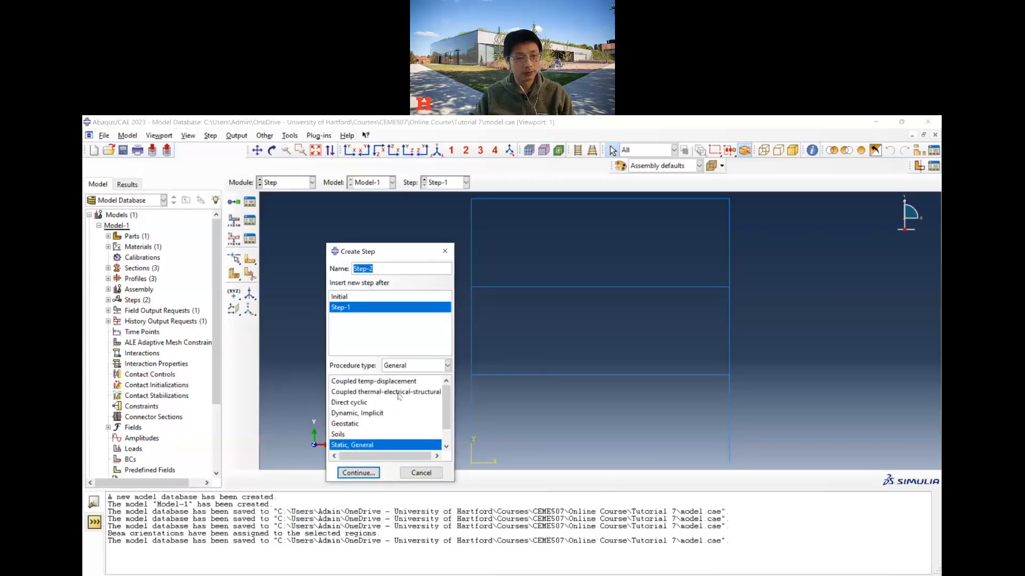
pyautogui.click(374, 414)
pyautogui.click(358, 473)
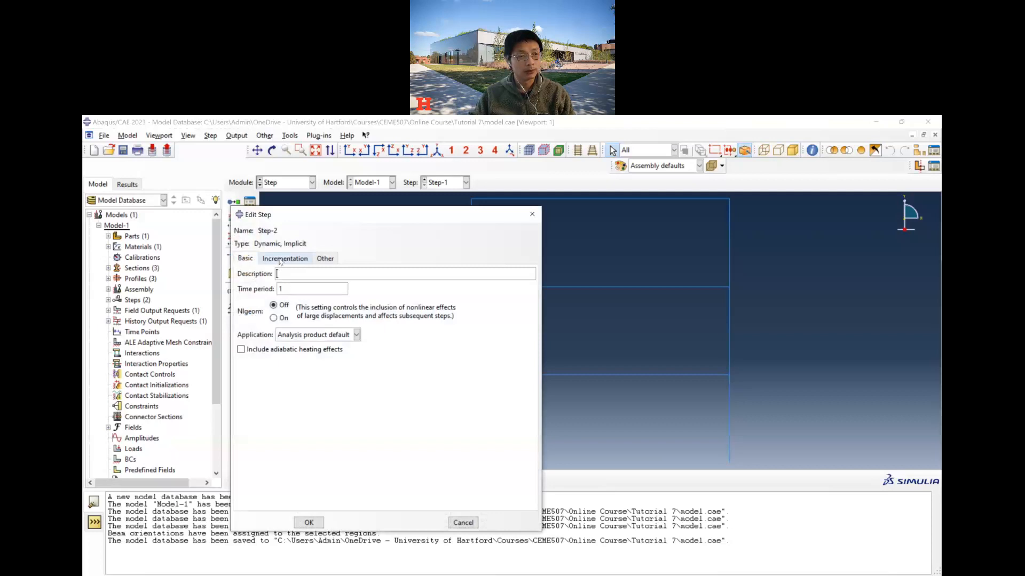
pyautogui.press('Tab')
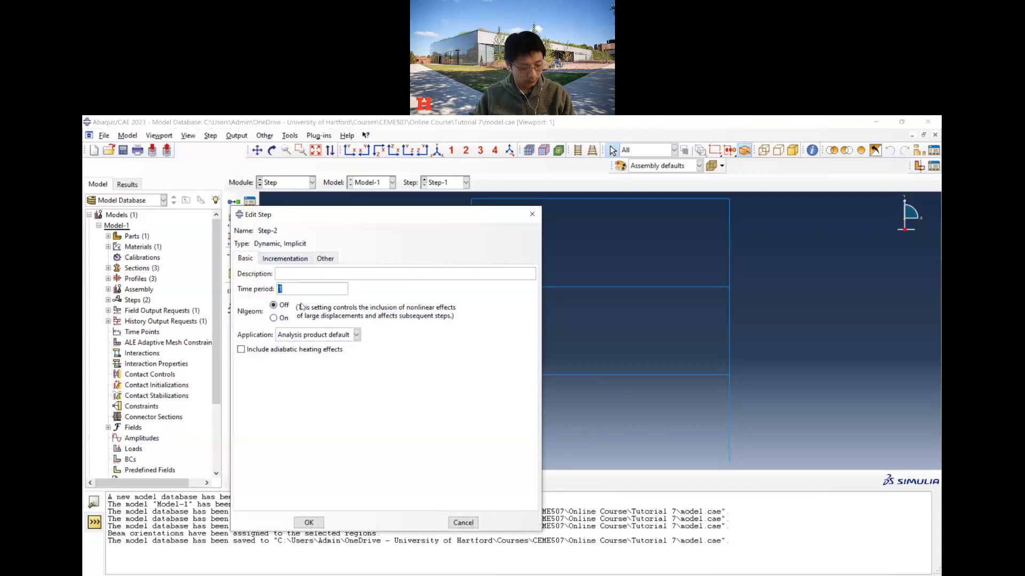
pyautogui.write('3')
# Set Step-2 to fixed incrementation with a maximum of 2000 increments and an increment size of 0.002, following the tutorial PDF.
pyautogui.click(285, 258)
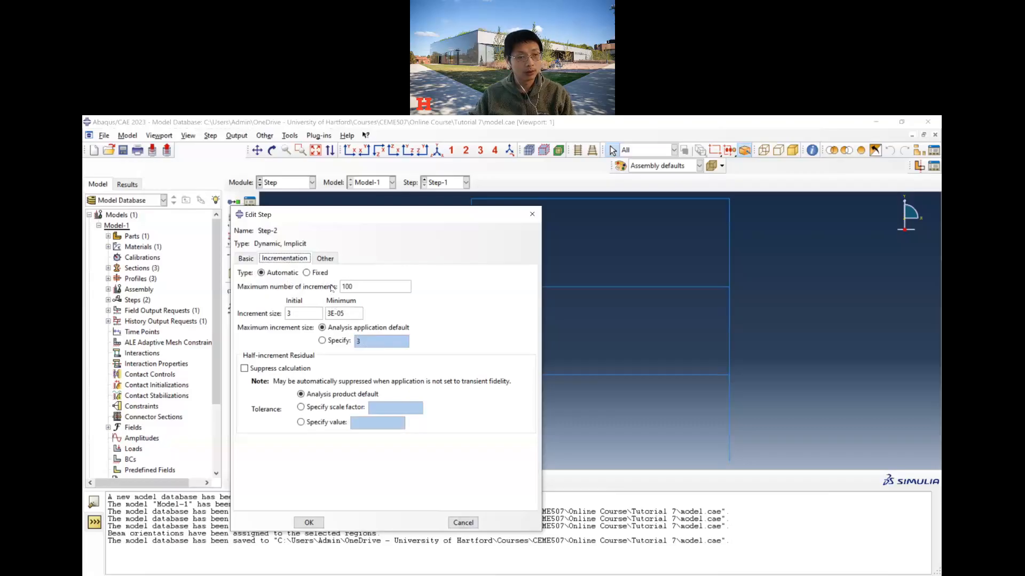
pyautogui.click(314, 273)
pyautogui.click(354, 288)
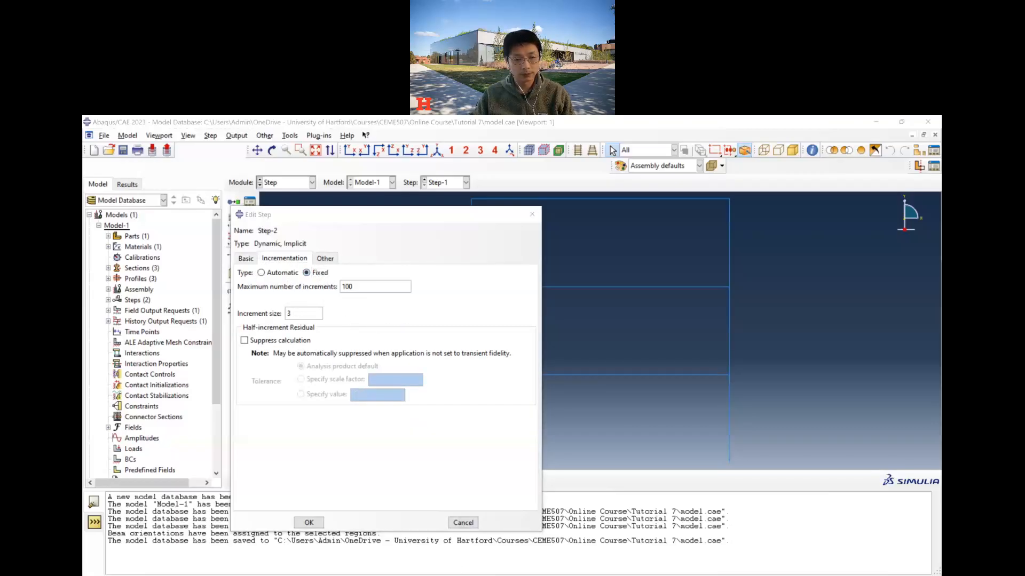
pyautogui.hotkey('alt', 'Tab')
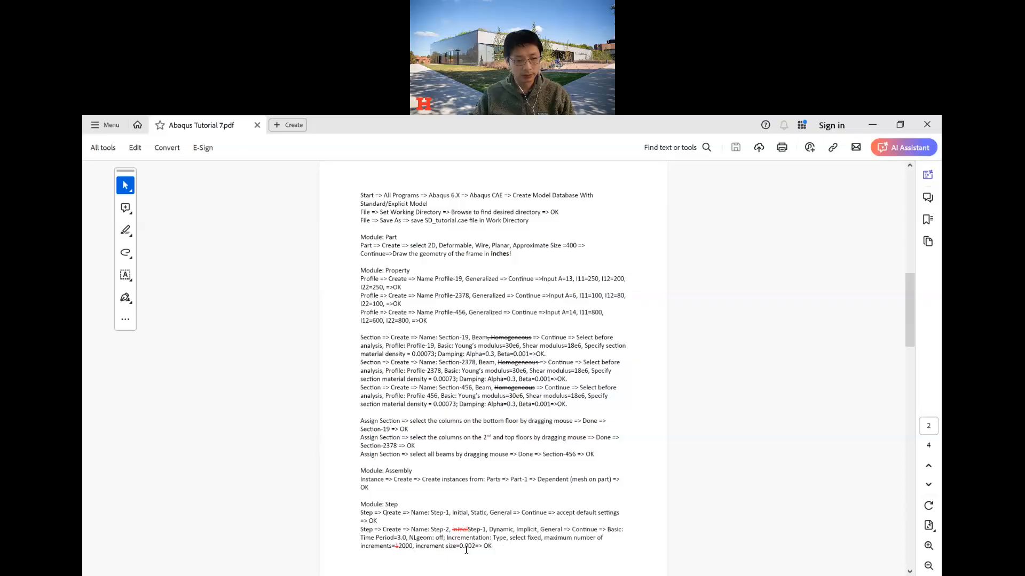
pyautogui.hotkey('alt', 'Tab')
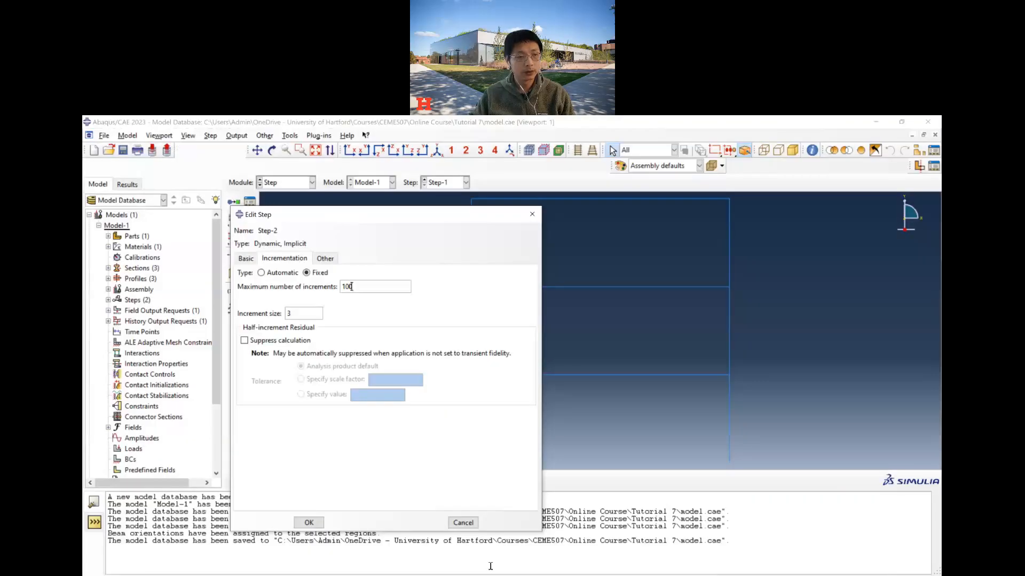
pyautogui.doubleClick(335, 287)
pyautogui.write('2000')
pyautogui.doubleClick(286, 315)
pyautogui.write('0.002')
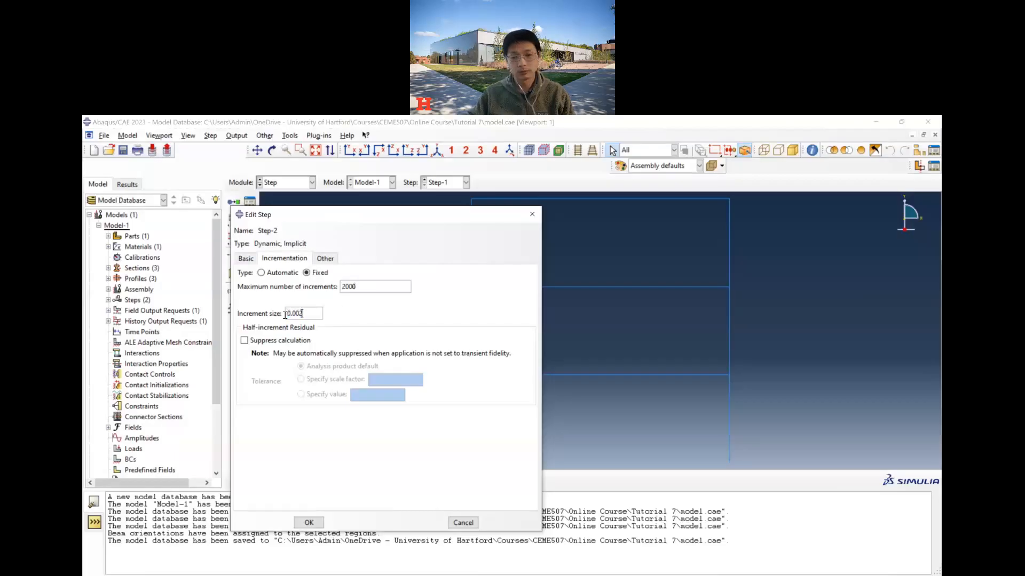
# Recheck the increment settings and time period of Step-2, and accept the step definition.
pyautogui.moveTo(312, 313); pyautogui.dragTo(264, 314)
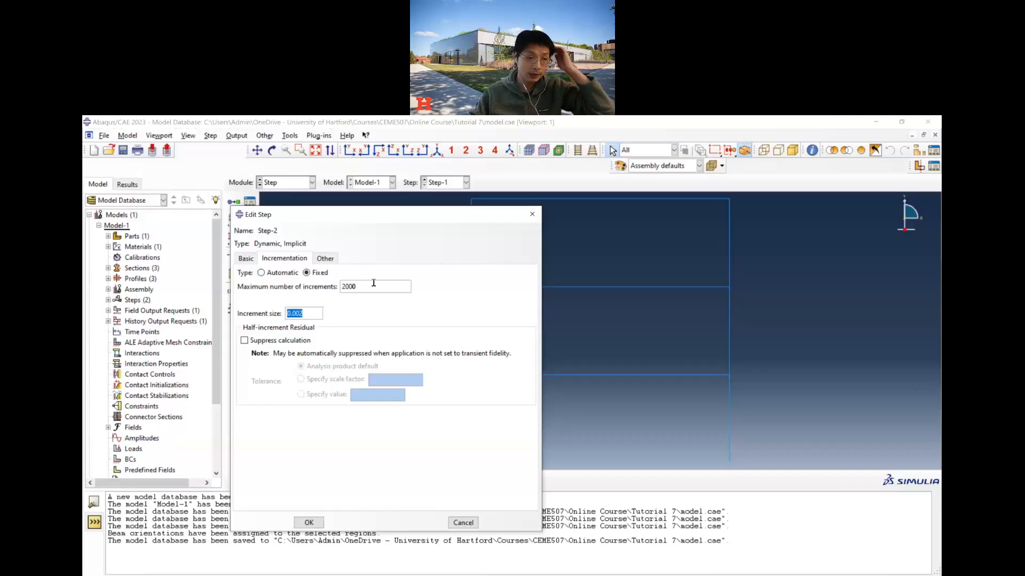
pyautogui.moveTo(372, 287); pyautogui.dragTo(341, 288)
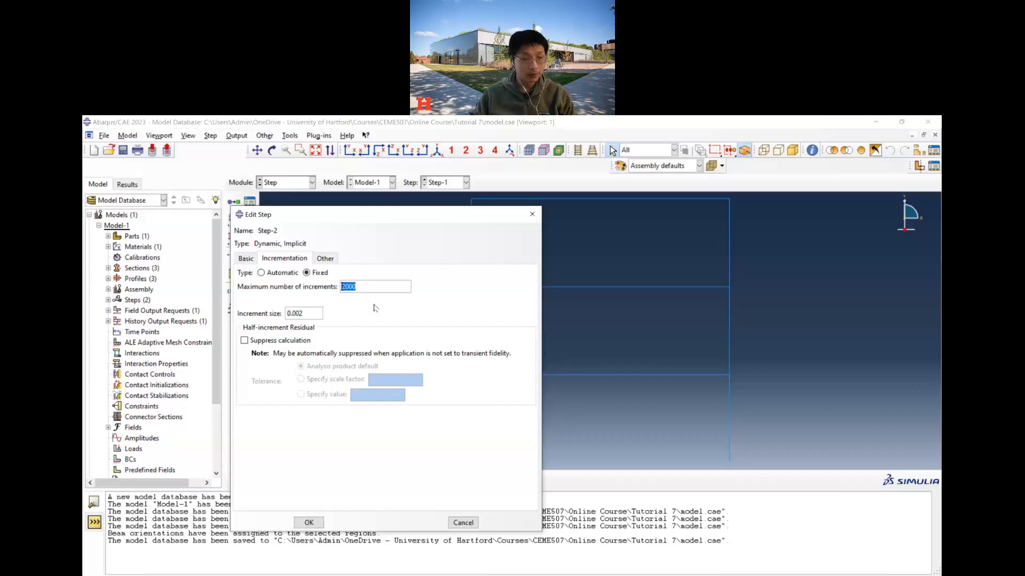
pyautogui.click(316, 314)
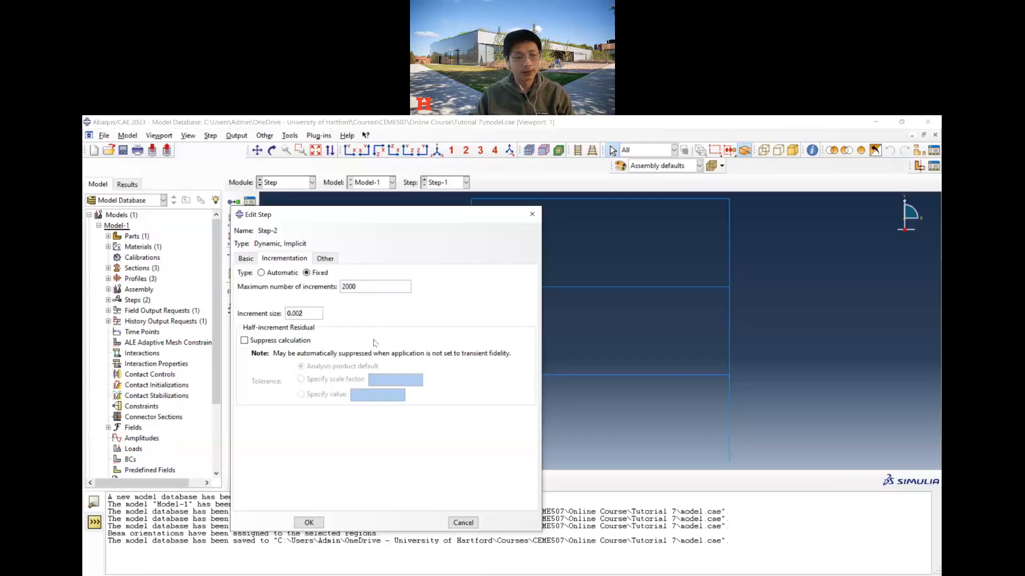
pyautogui.click(245, 259)
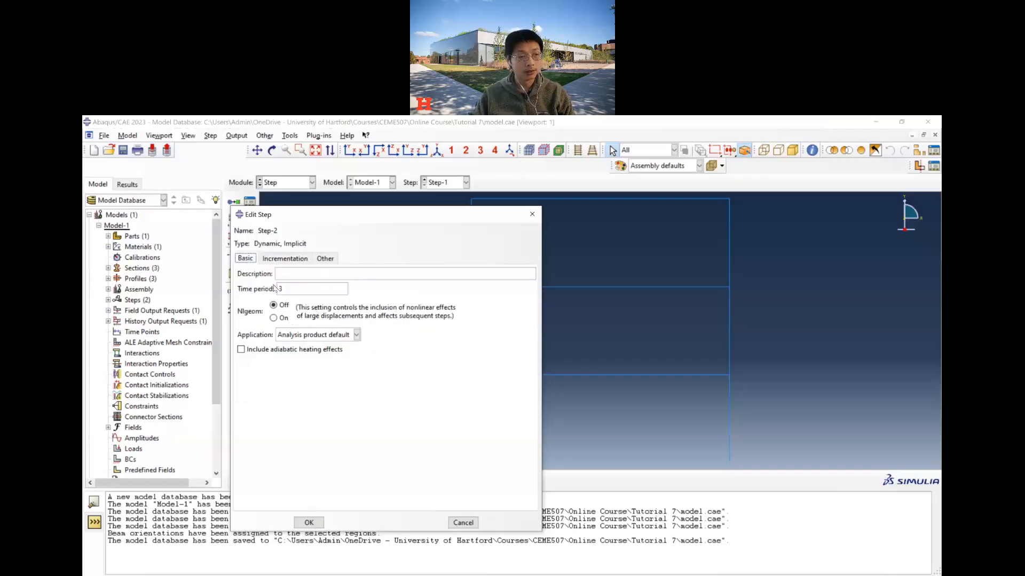
pyautogui.doubleClick(310, 291)
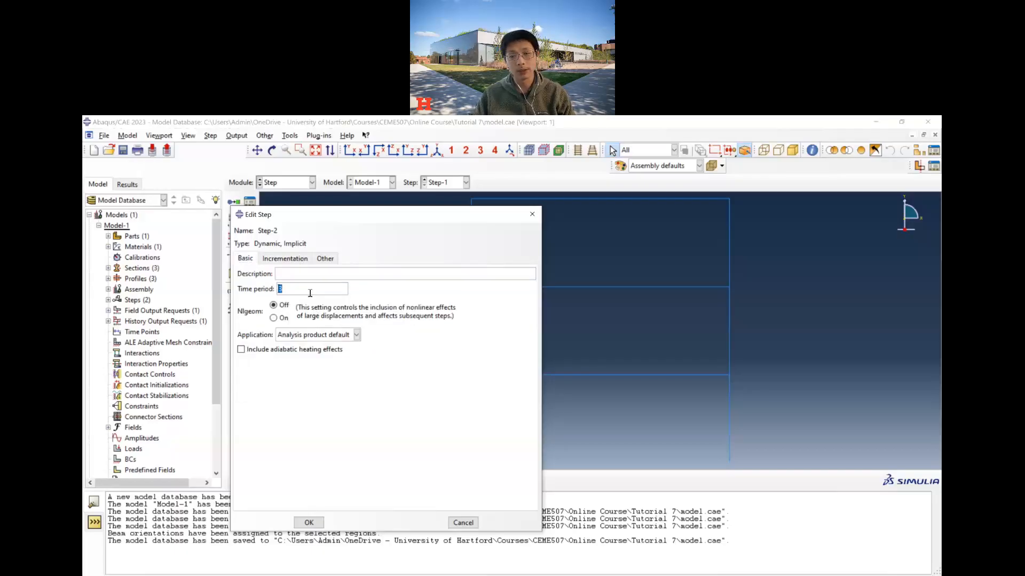
pyautogui.click(285, 259)
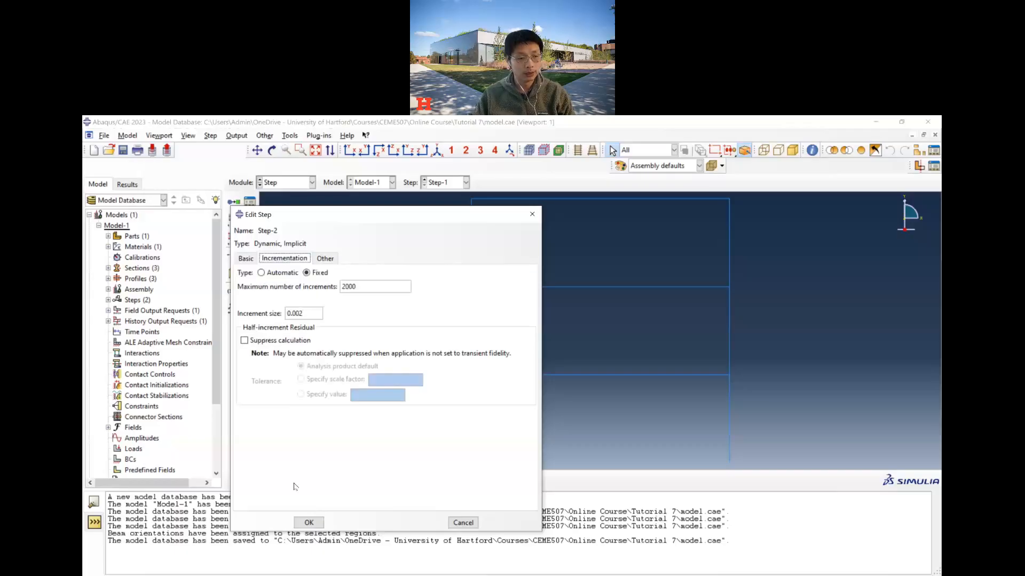
pyautogui.click(308, 523)
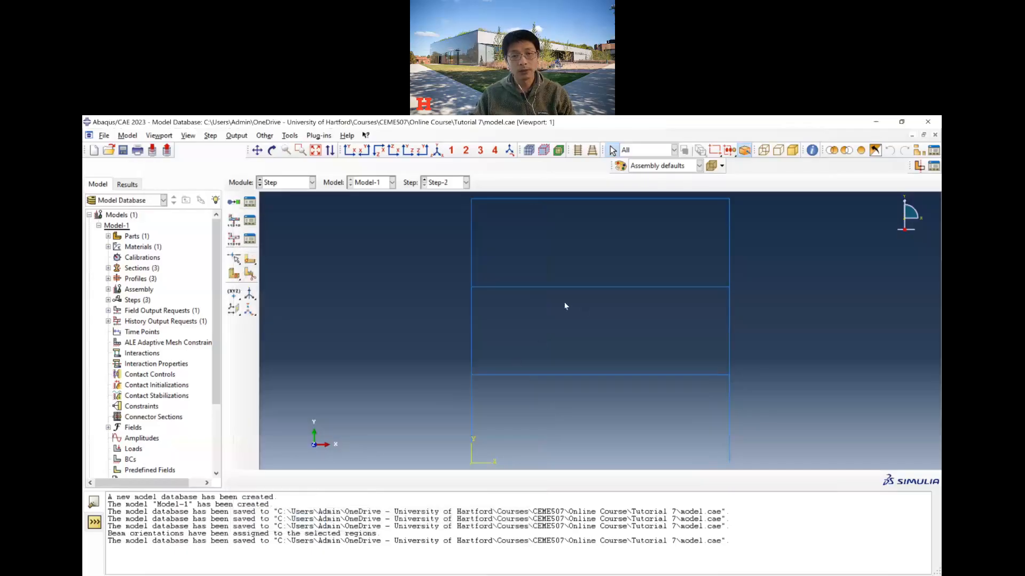
# Switch to the Abaqus Tutorial 7 PDF and review the frame's loading figure and the Load module instructions.
pyautogui.hotkey('alt', 'Tab')
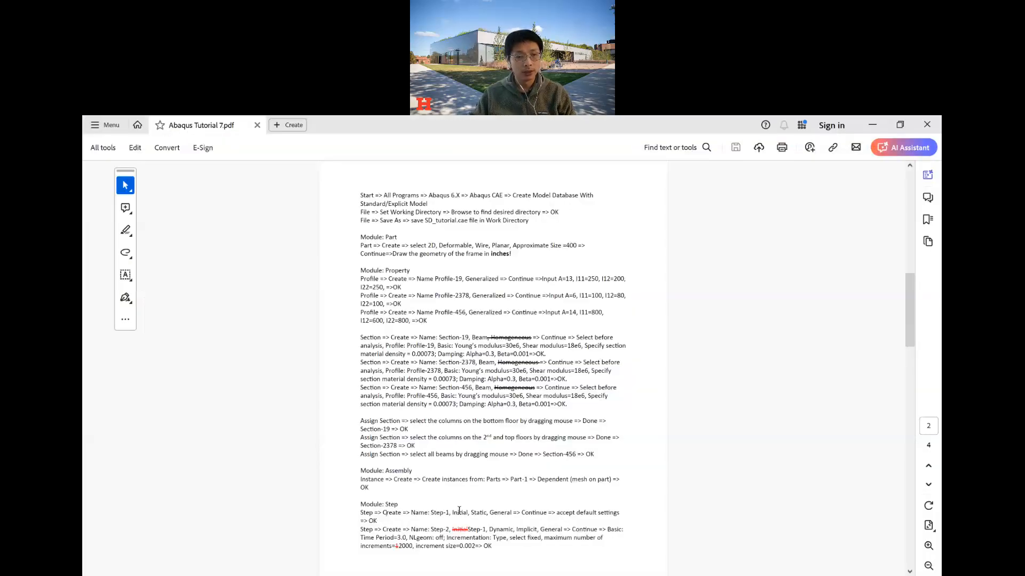
pyautogui.scroll(5, 518, 438)
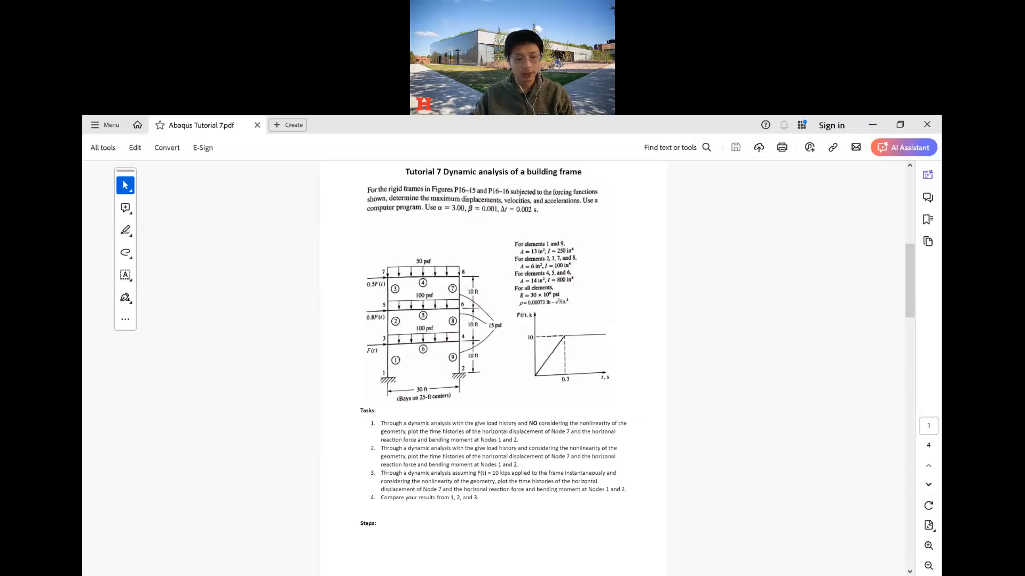
pyautogui.hotkey('alt', 'Tab')
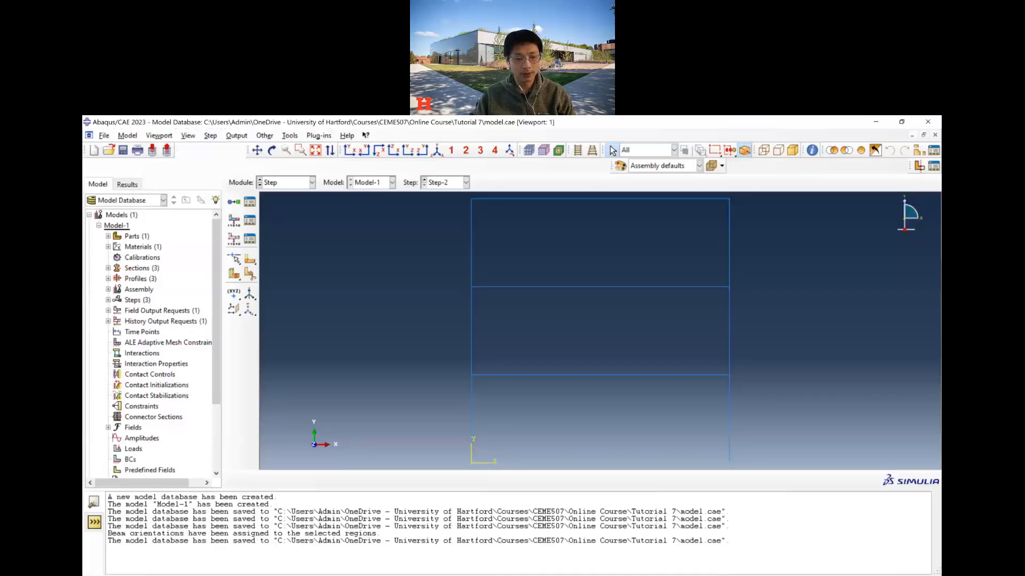
pyautogui.hotkey('alt', 'Tab')
pyautogui.scroll(-3, 522, 470)
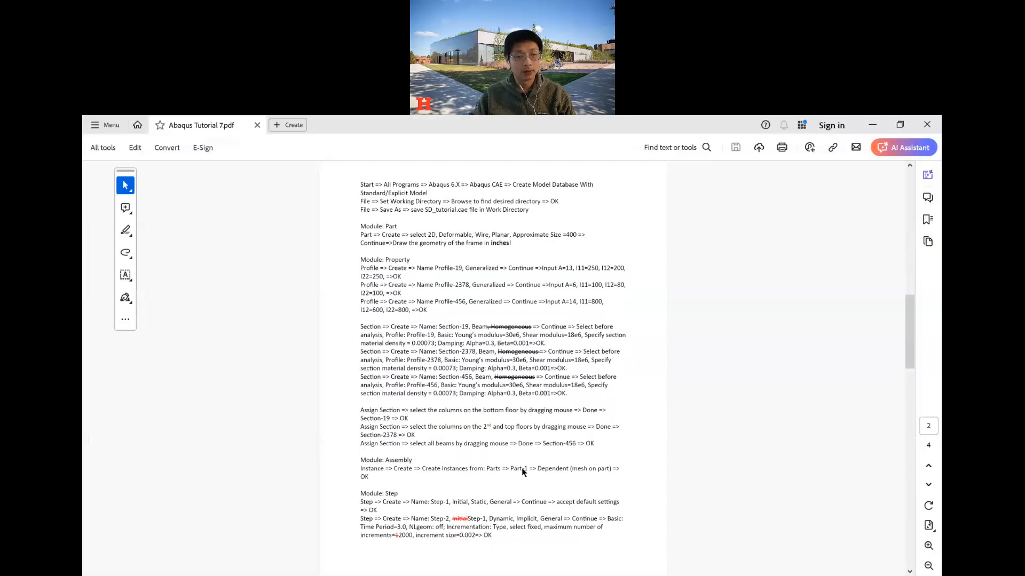
pyautogui.scroll(-5, 522, 464)
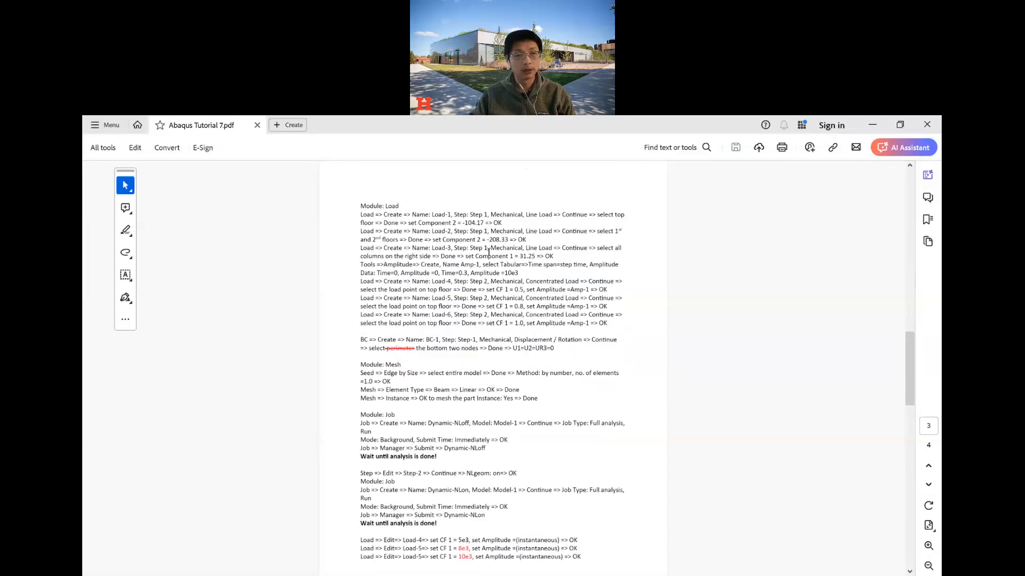
pyautogui.scroll(10, 488, 252)
pyautogui.scroll(-10, 489, 264)
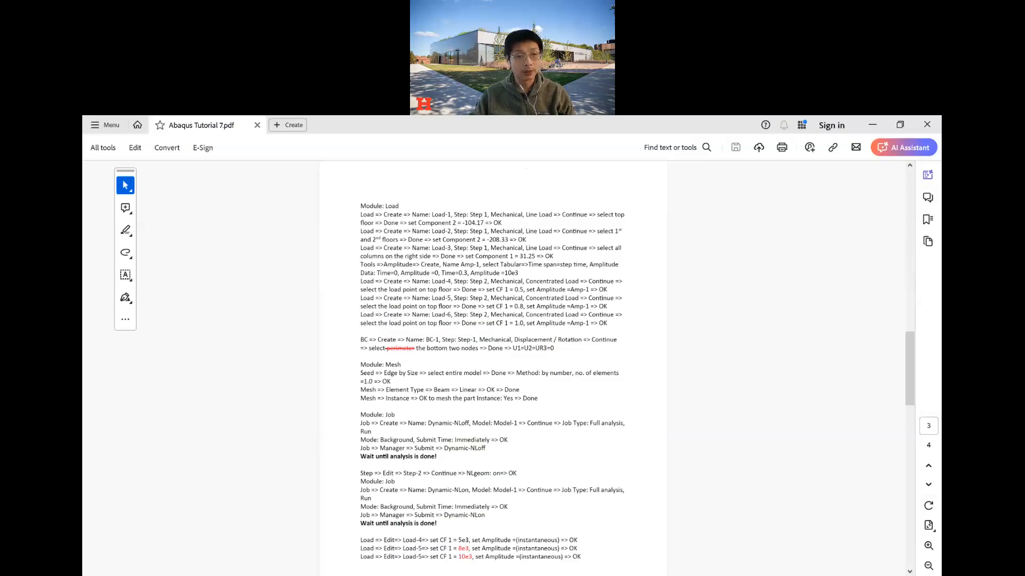
# Return to Abaqus/CAE and switch to the Load module.
pyautogui.hotkey('alt', 'Tab')
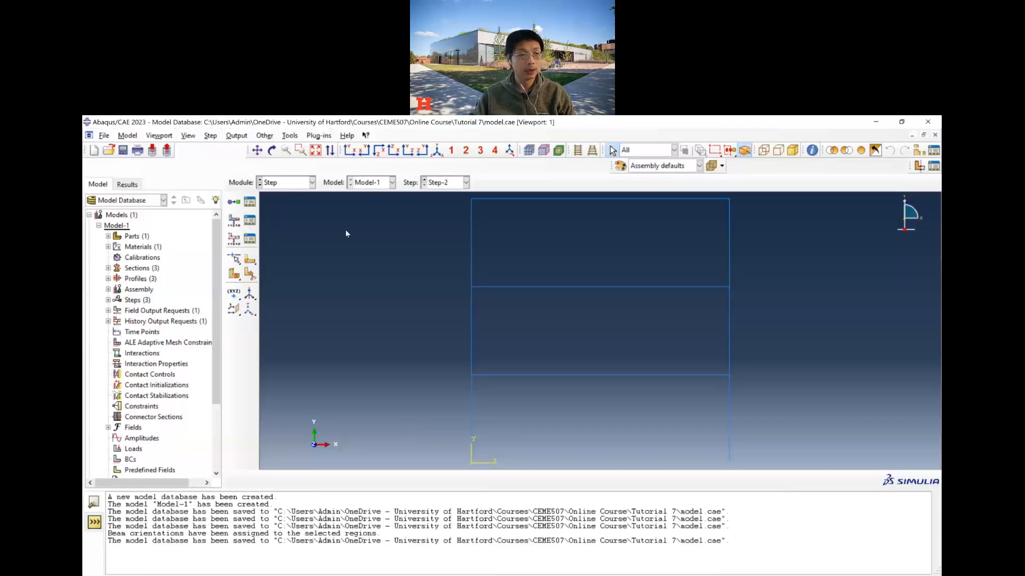
pyautogui.click(277, 186)
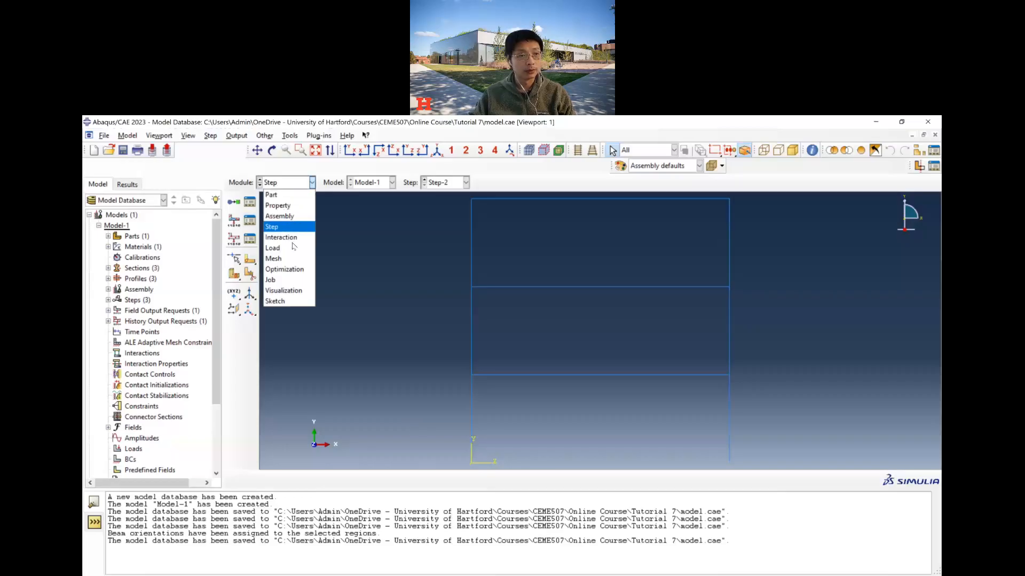
pyautogui.click(291, 245)
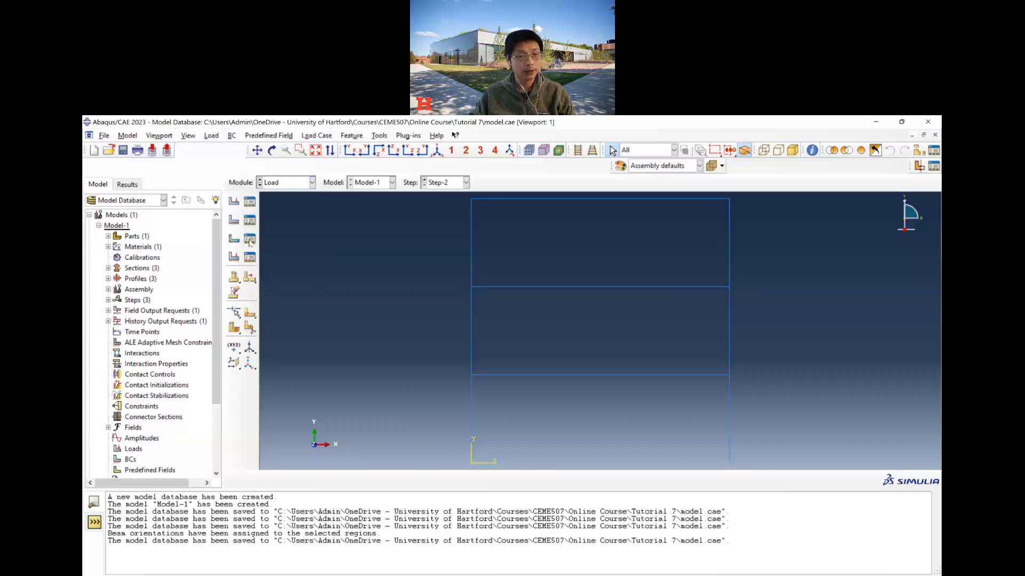
# Create a mechanical line load named Load-1 in Step-2 on the frame's top-floor beam.
pyautogui.click(234, 206)
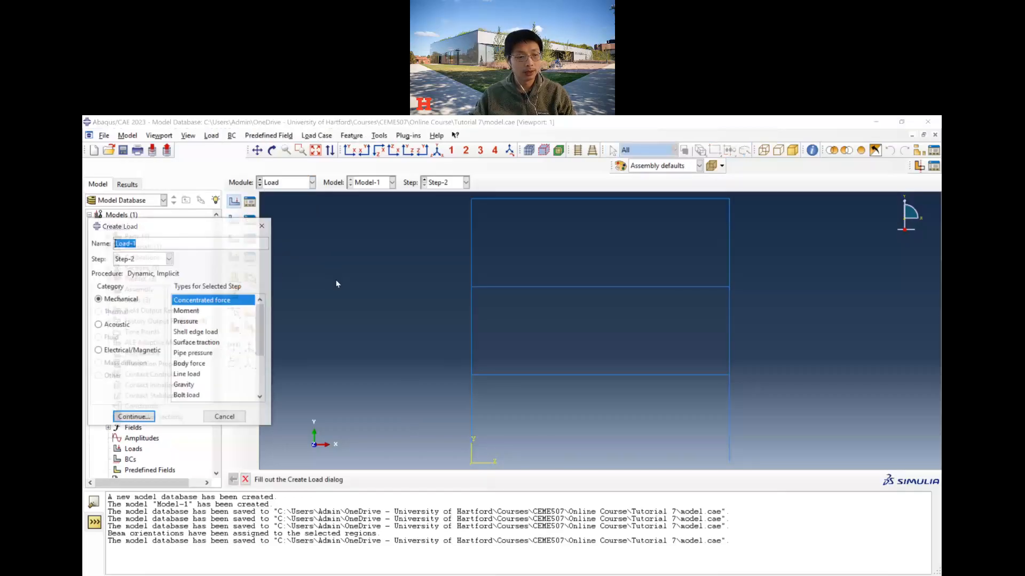
pyautogui.click(197, 323)
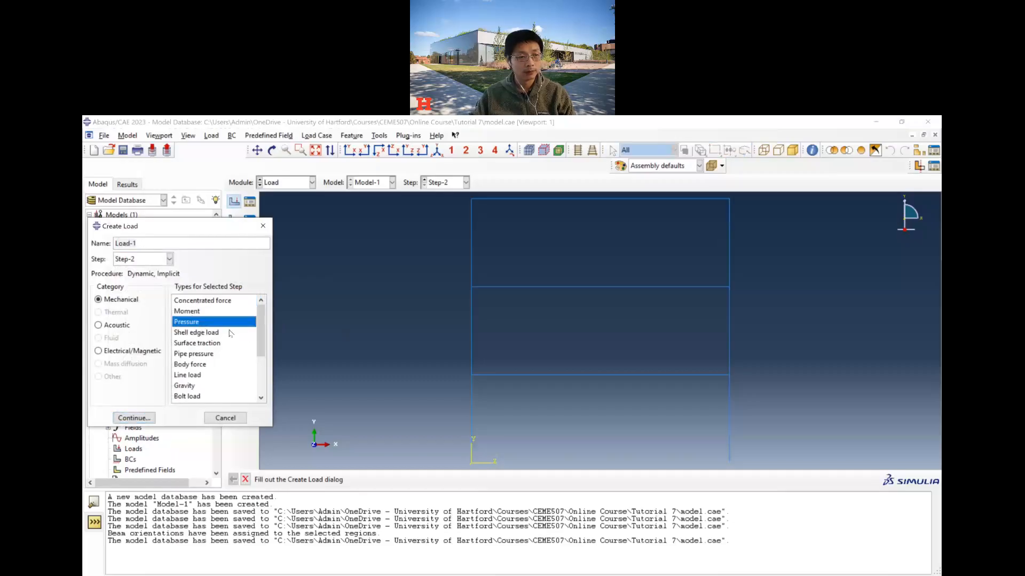
pyautogui.click(208, 302)
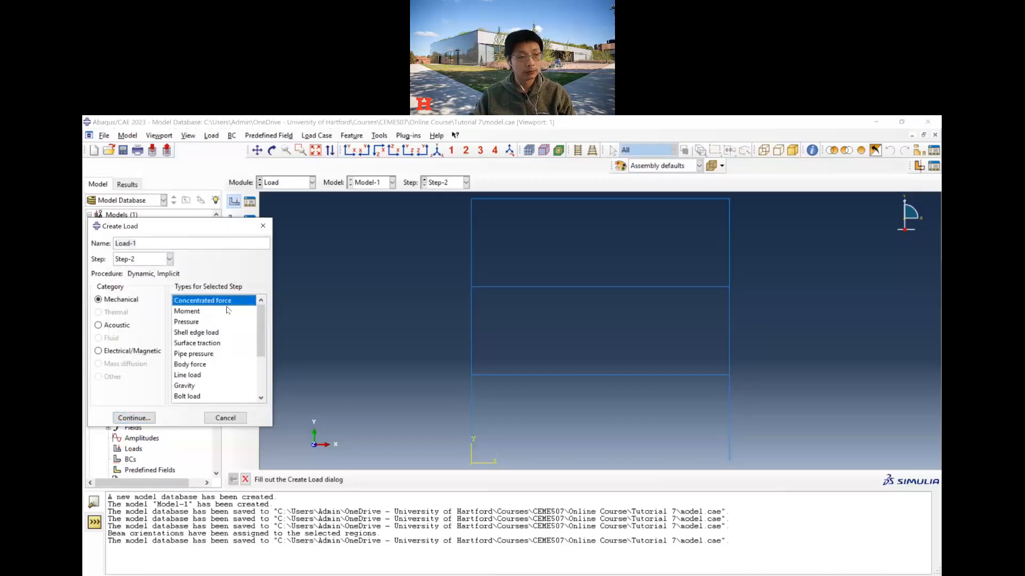
pyautogui.click(203, 323)
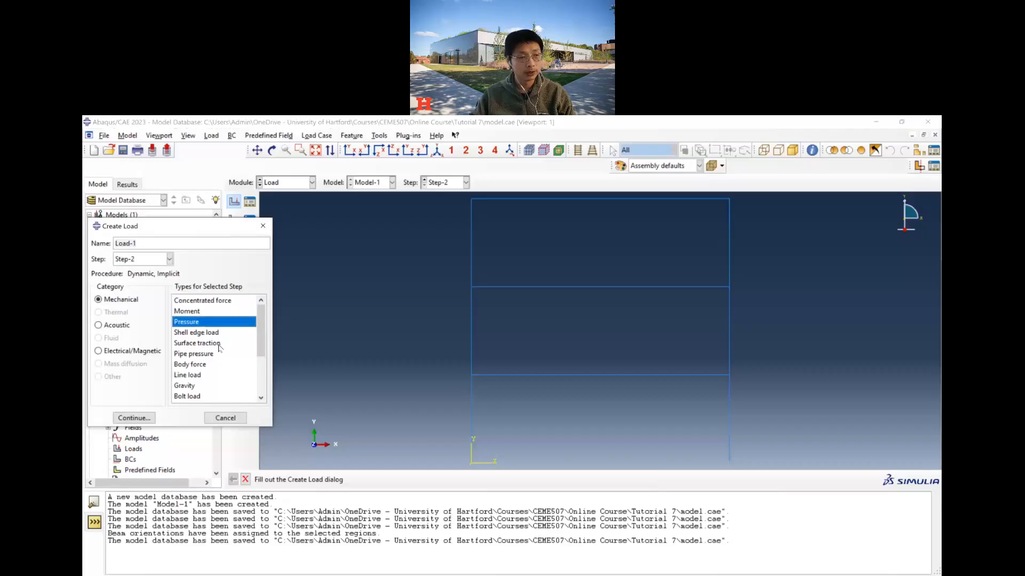
pyautogui.click(203, 375)
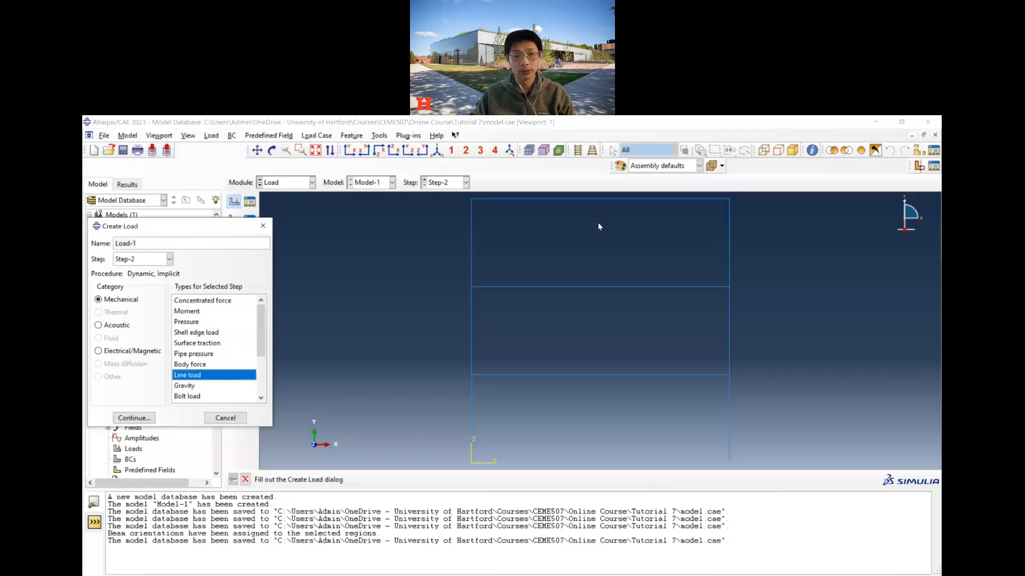
pyautogui.click(131, 419)
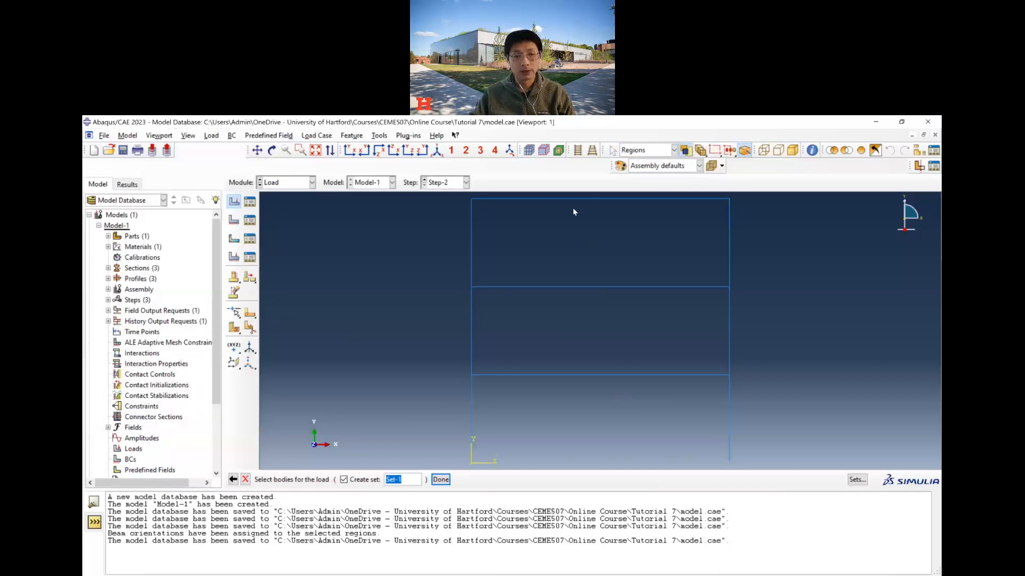
pyautogui.click(553, 198)
pyautogui.click(440, 480)
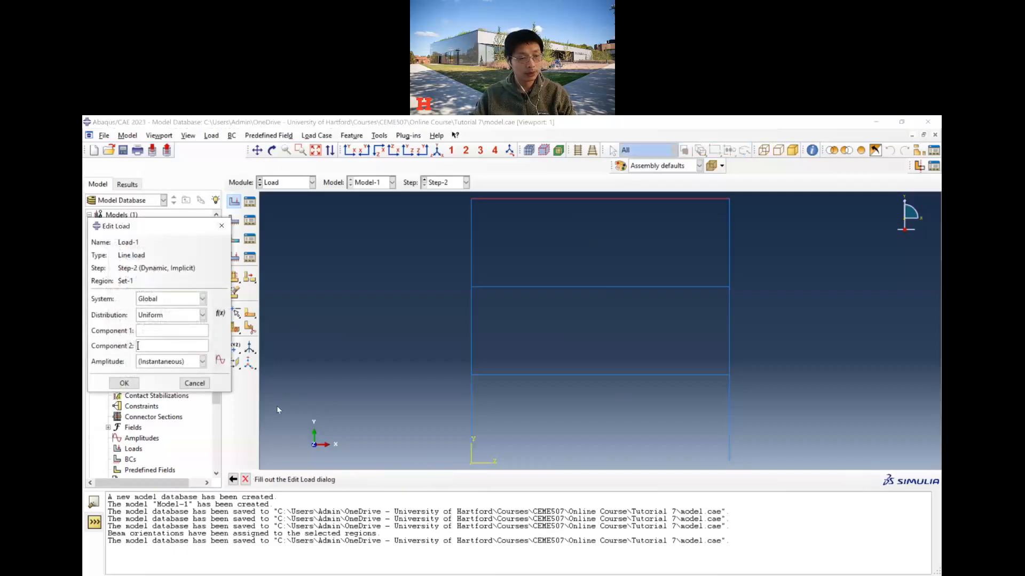
# Set Component 2 of Load-1 to -104.17 following the tutorial PDF, and accept the load.
pyautogui.hotkey('alt', 'Tab')
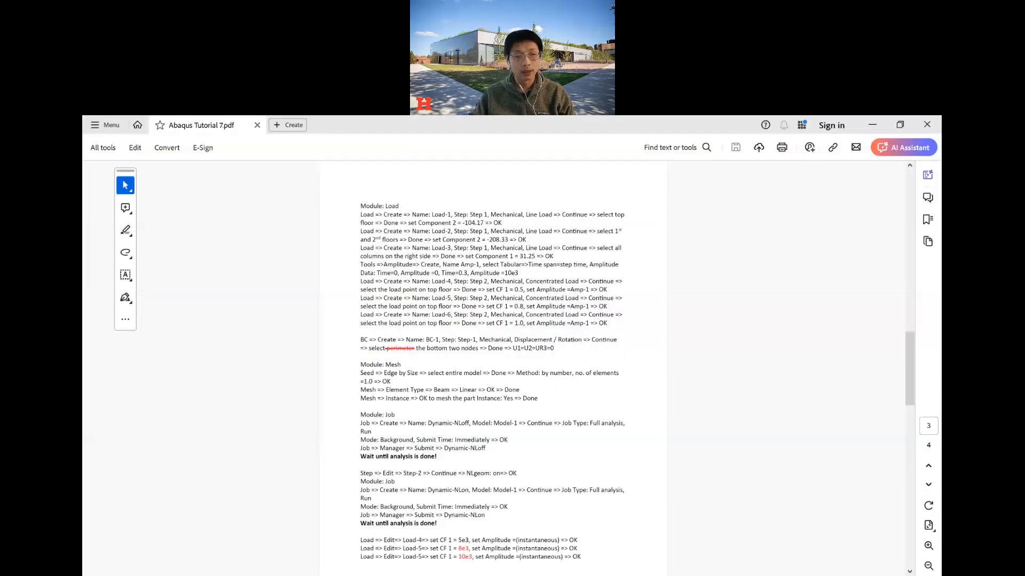
pyautogui.hotkey('alt', 'Tab')
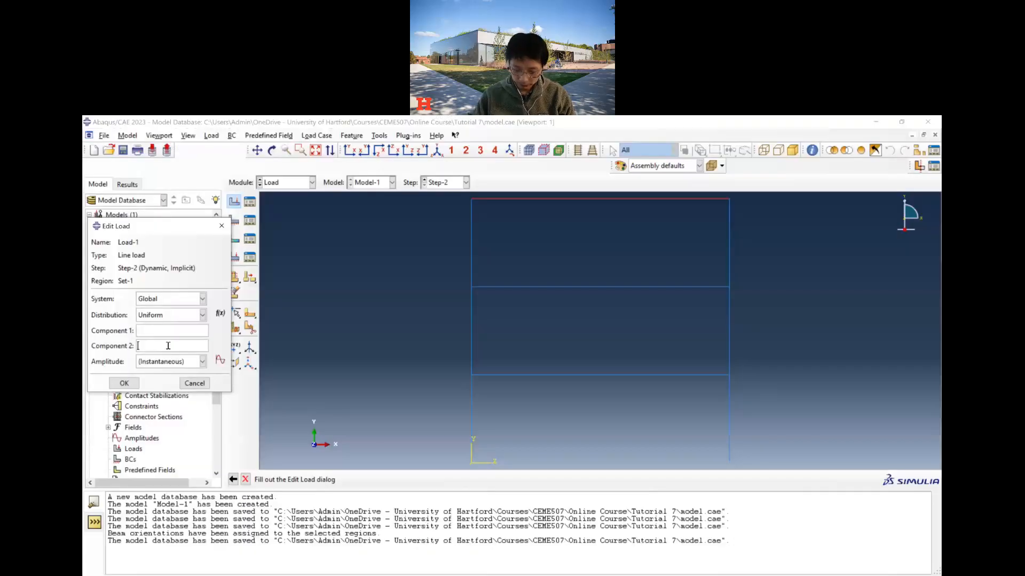
pyautogui.write('.17')
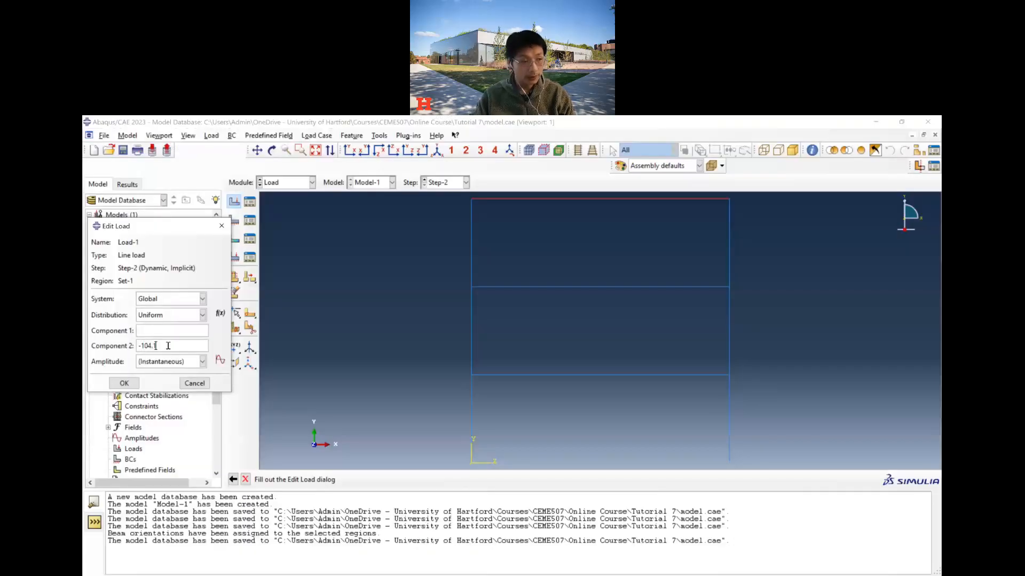
pyautogui.click(124, 383)
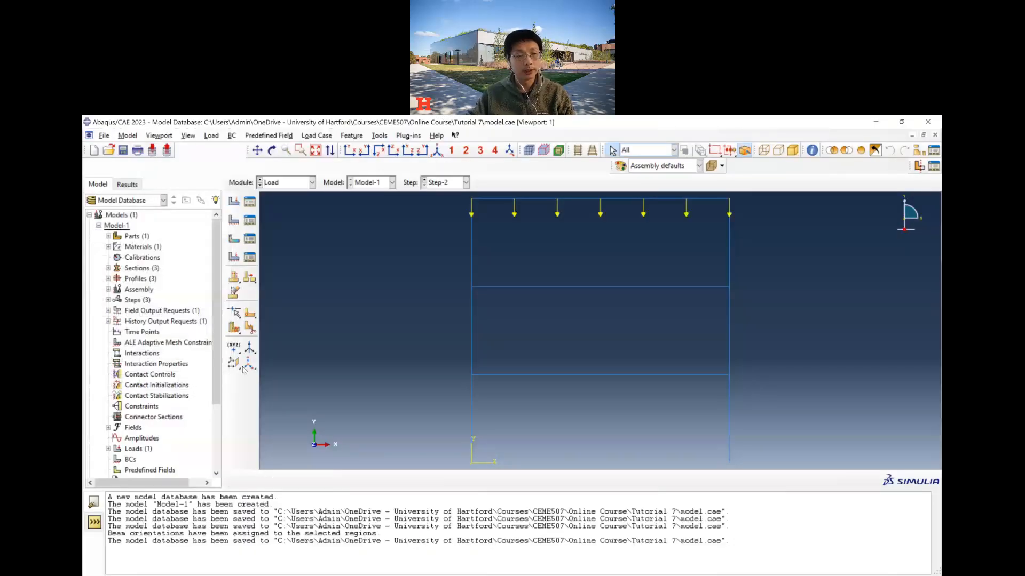
# Create line load Load-2 in Step-2 on the two lower floor beams with Component 2 of -208.33, following the tutorial PDF.
pyautogui.moveTo(655, 406); pyautogui.dragTo(580, 267)
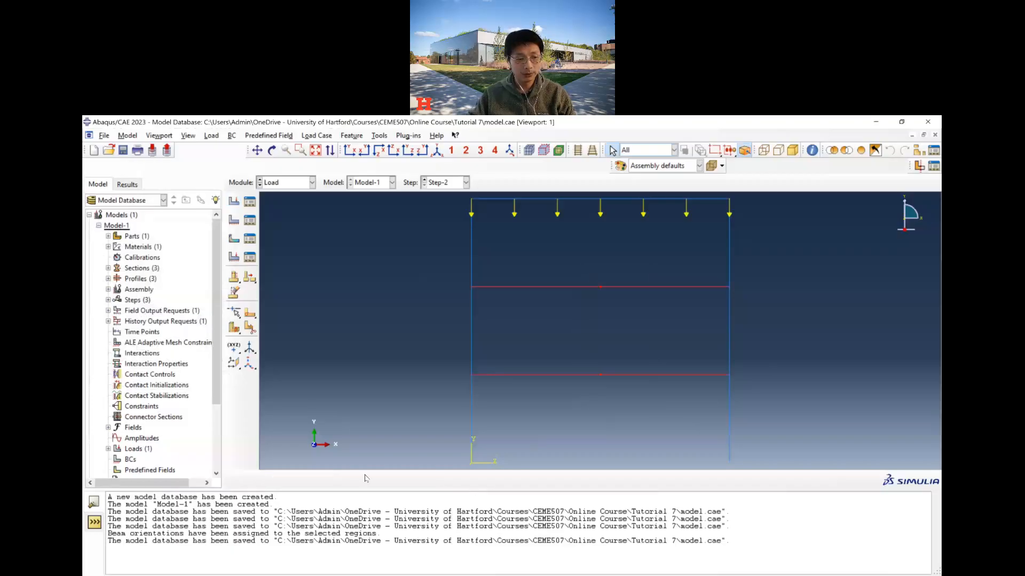
pyautogui.click(234, 202)
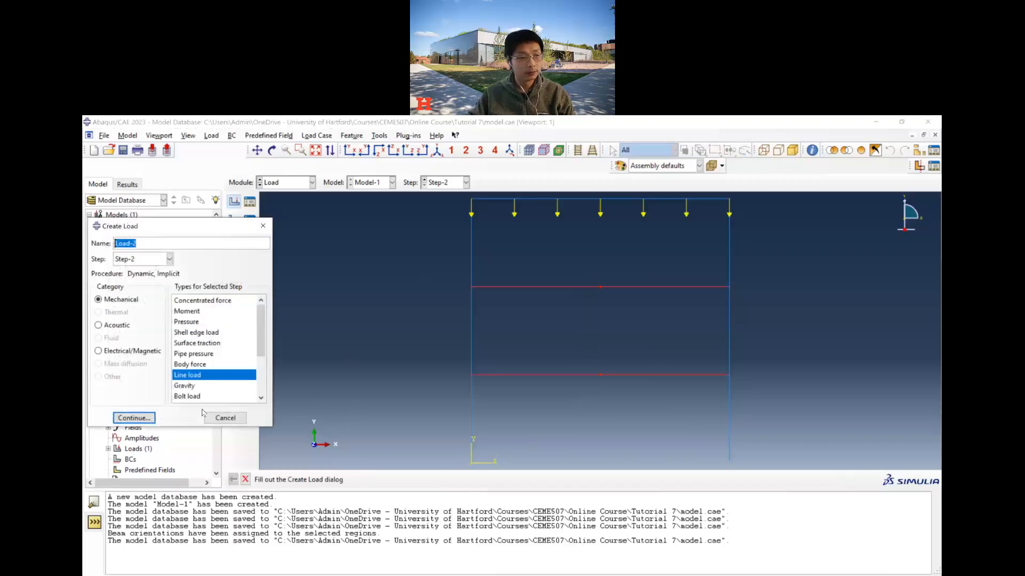
pyautogui.click(149, 418)
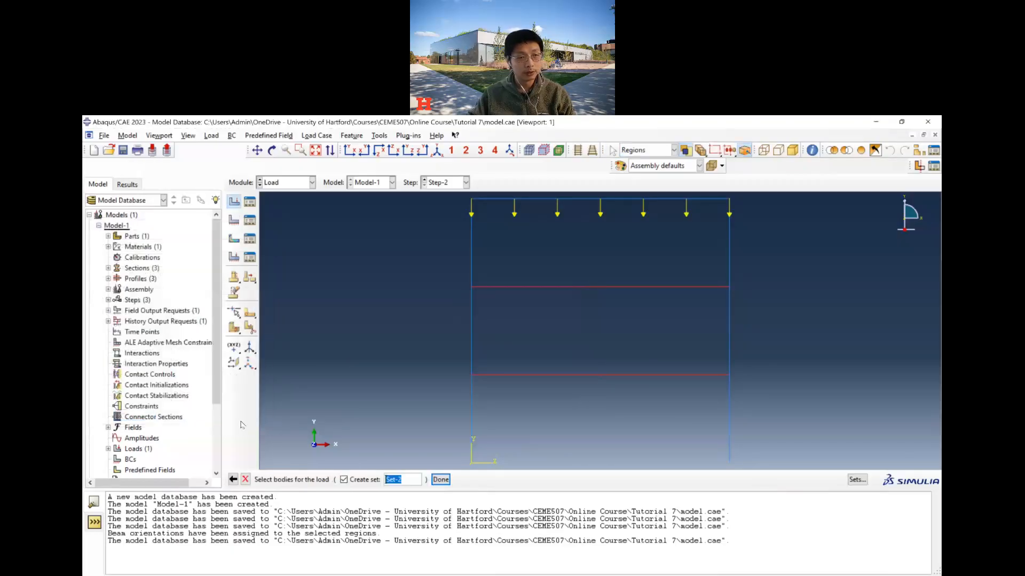
pyautogui.click(438, 482)
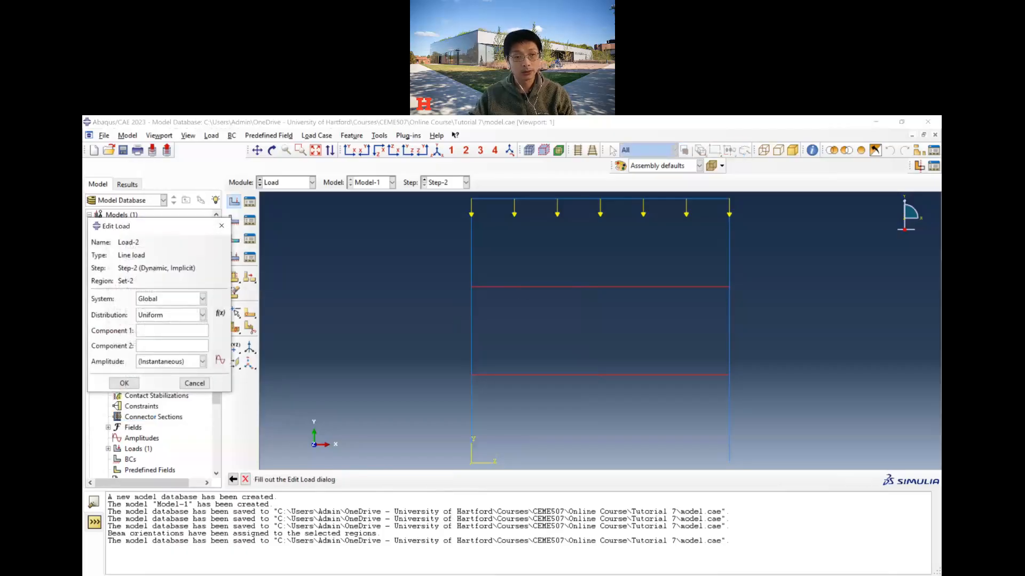
pyautogui.hotkey('alt', 'Tab')
pyautogui.hotkey('alt', 'Tab')
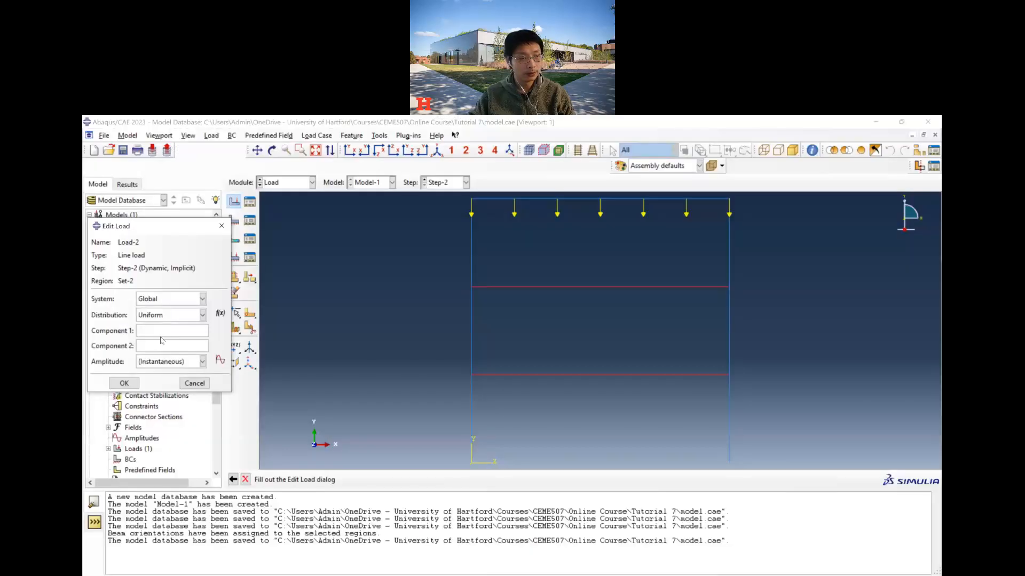
pyautogui.click(161, 346)
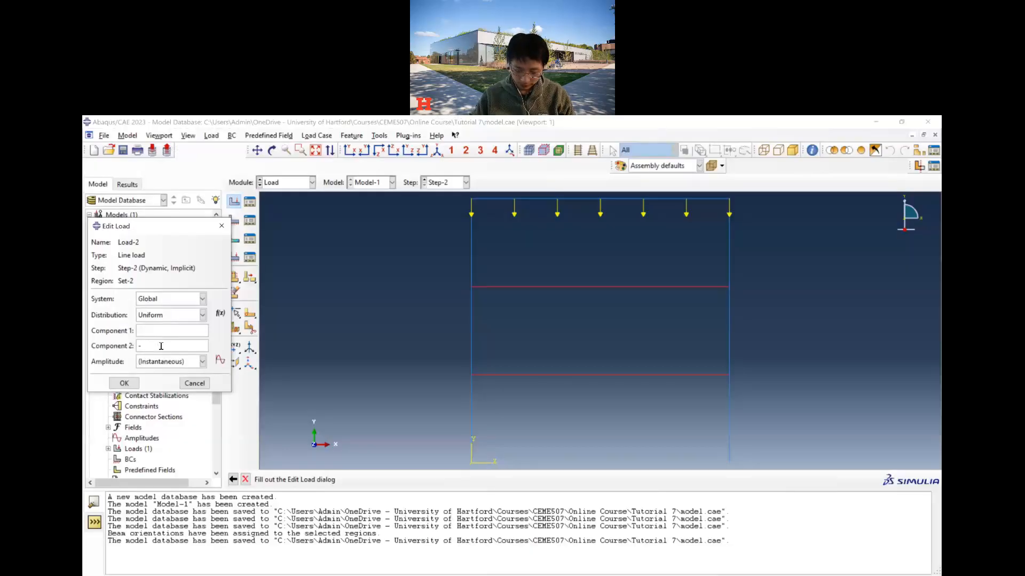
pyautogui.write('-208.33')
pyautogui.click(128, 382)
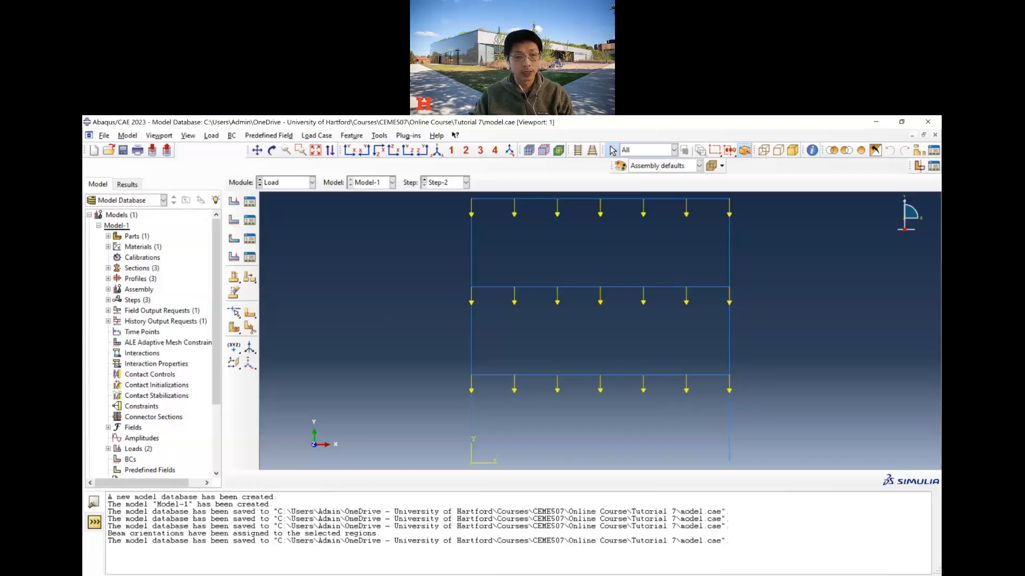
# Review the loading figure and the Load module instructions in the tutorial PDF, and return to Abaqus/CAE.
pyautogui.hotkey('alt', 'Tab')
pyautogui.scroll(10, 537, 293)
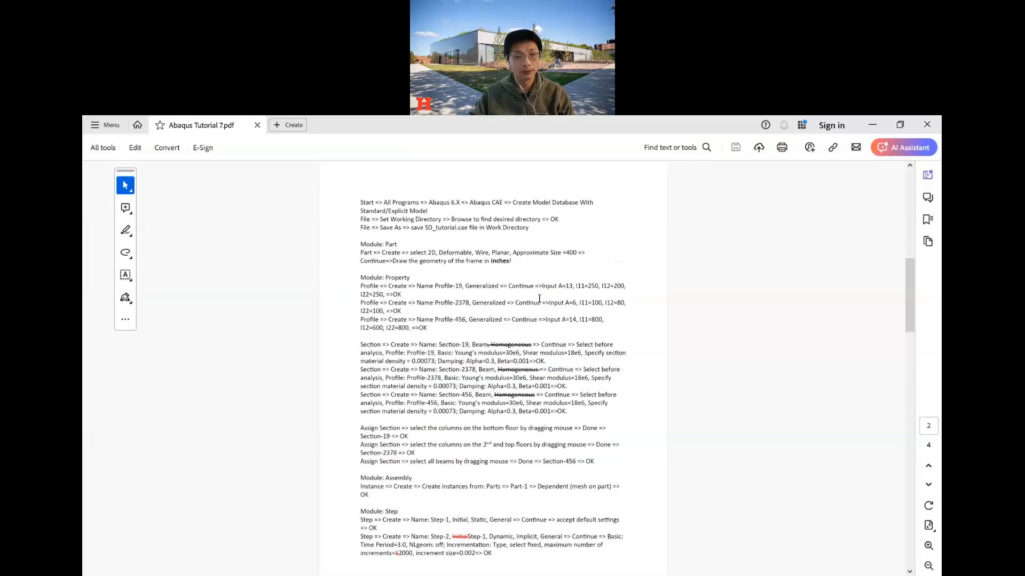
pyautogui.scroll(5, 539, 299)
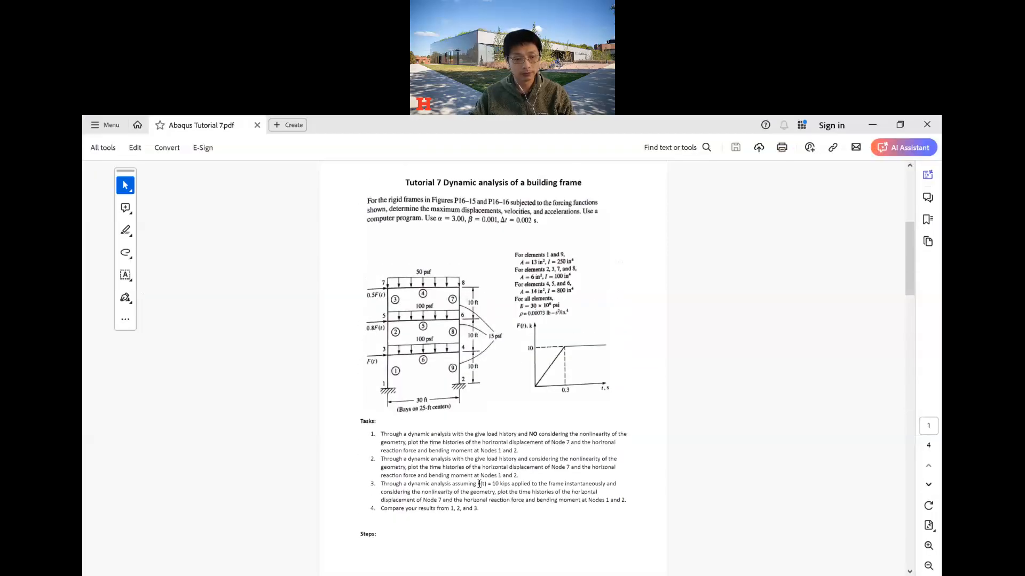
pyautogui.scroll(-5, 500, 478)
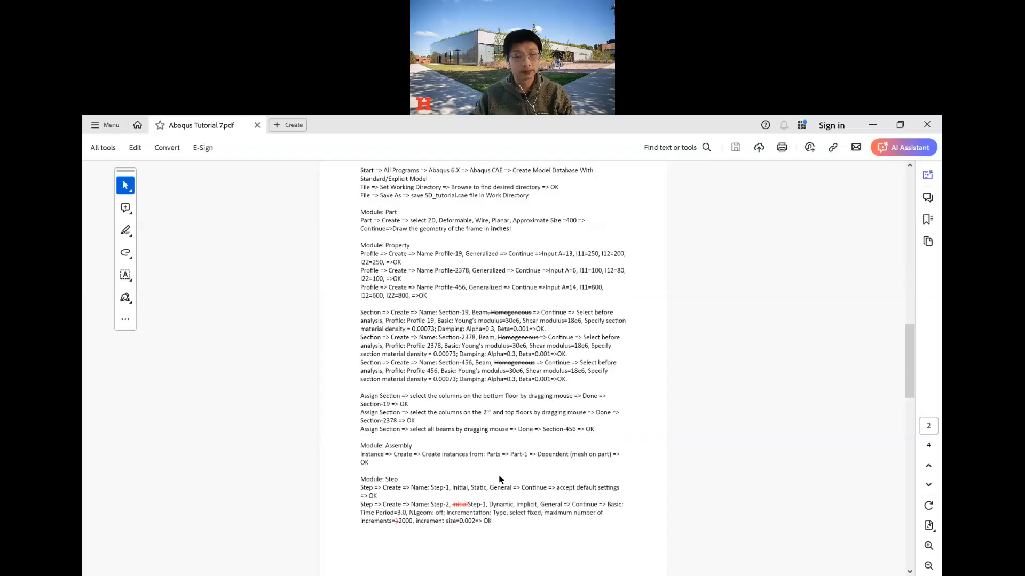
pyautogui.scroll(-5, 499, 477)
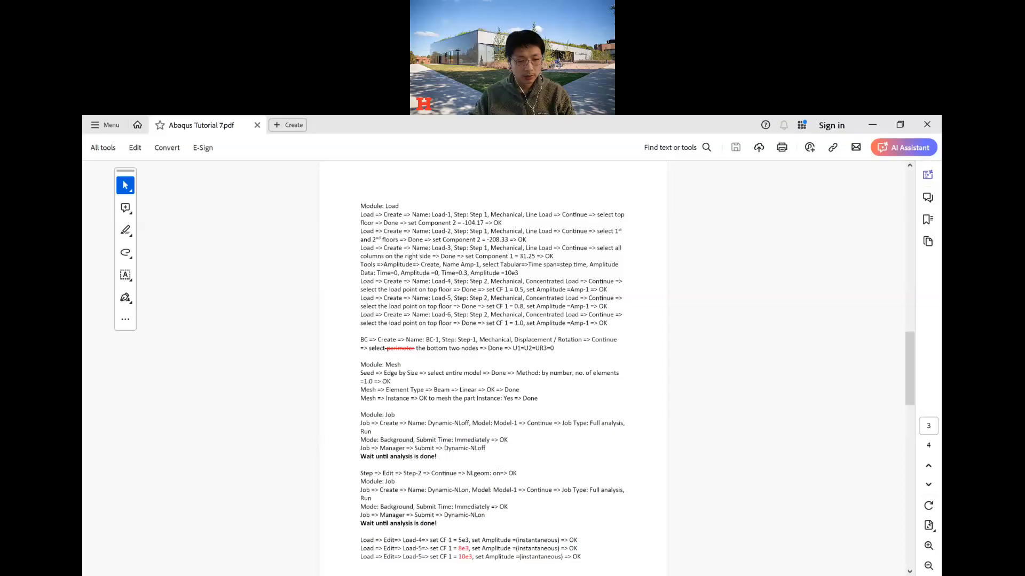
pyautogui.hotkey('alt', 'Tab')
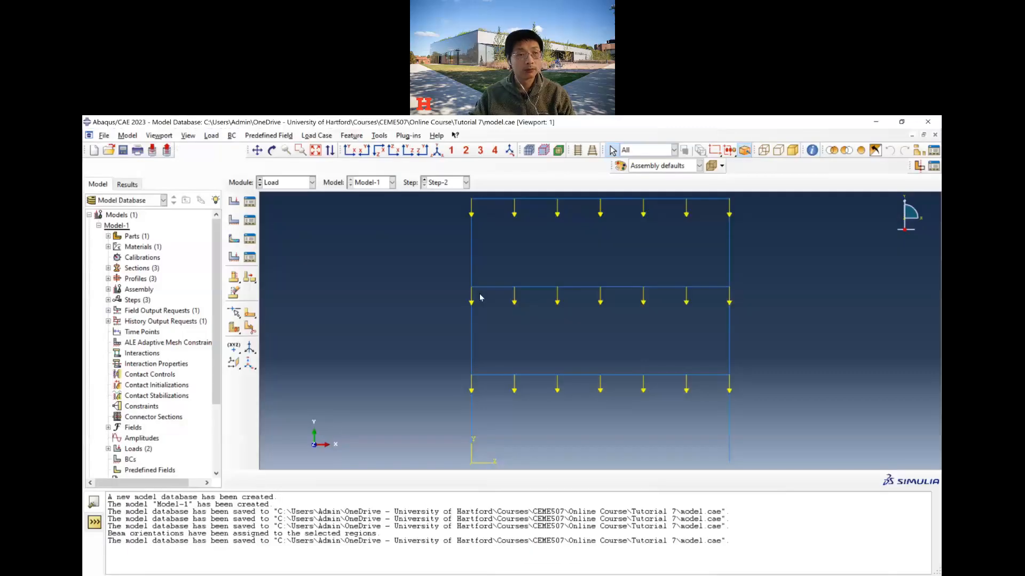
# Create line load Load-3 in Step-2 on all three columns of the frame's right side with Component 1 of 31.25.
pyautogui.click(234, 220)
pyautogui.click(245, 368)
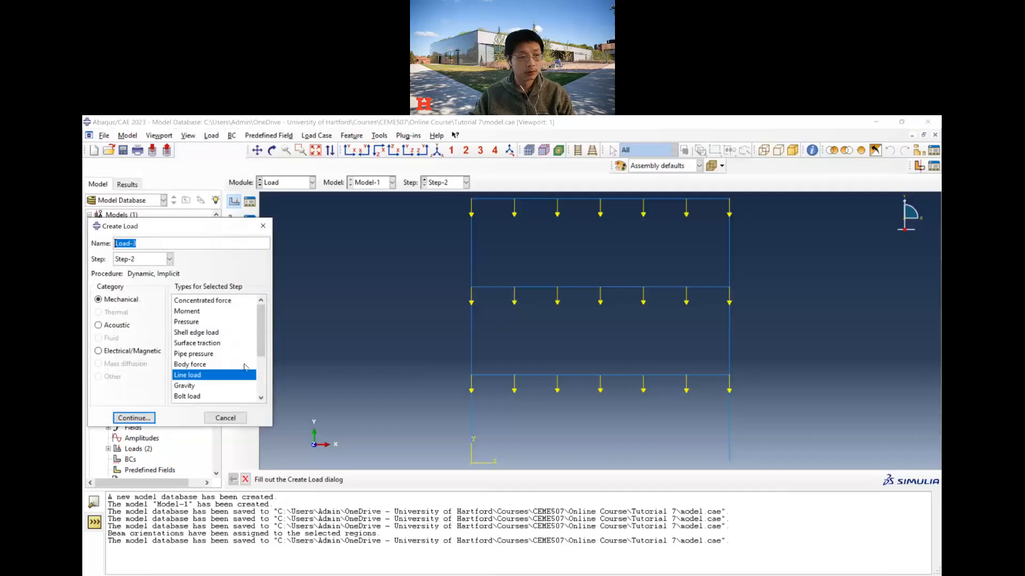
pyautogui.click(133, 417)
pyautogui.moveTo(757, 446); pyautogui.dragTo(695, 417)
pyautogui.keyDown('shift'); pyautogui.moveTo(747, 357); pyautogui.dragTo(711, 329); pyautogui.keyUp('shift')
pyautogui.keyDown('shift'); pyautogui.moveTo(736, 263); pyautogui.dragTo(721, 248); pyautogui.keyUp('shift')
pyautogui.click(441, 480)
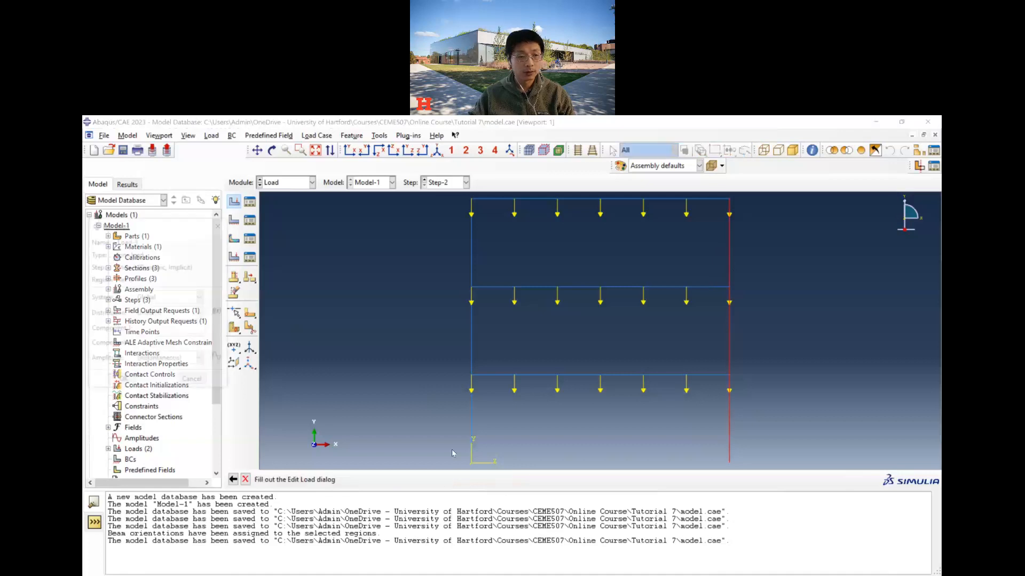
pyautogui.click(156, 334)
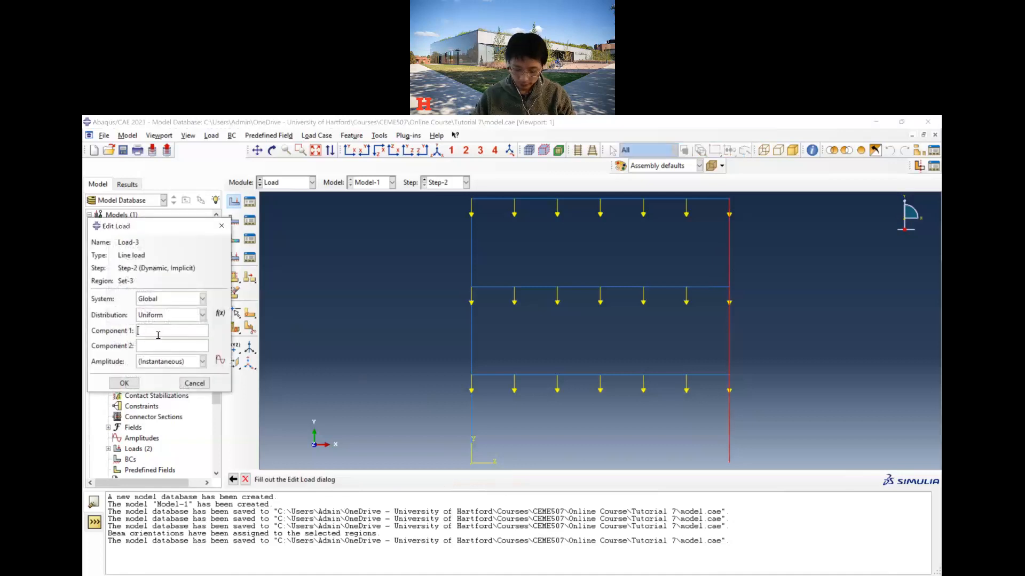
pyautogui.write('31.25')
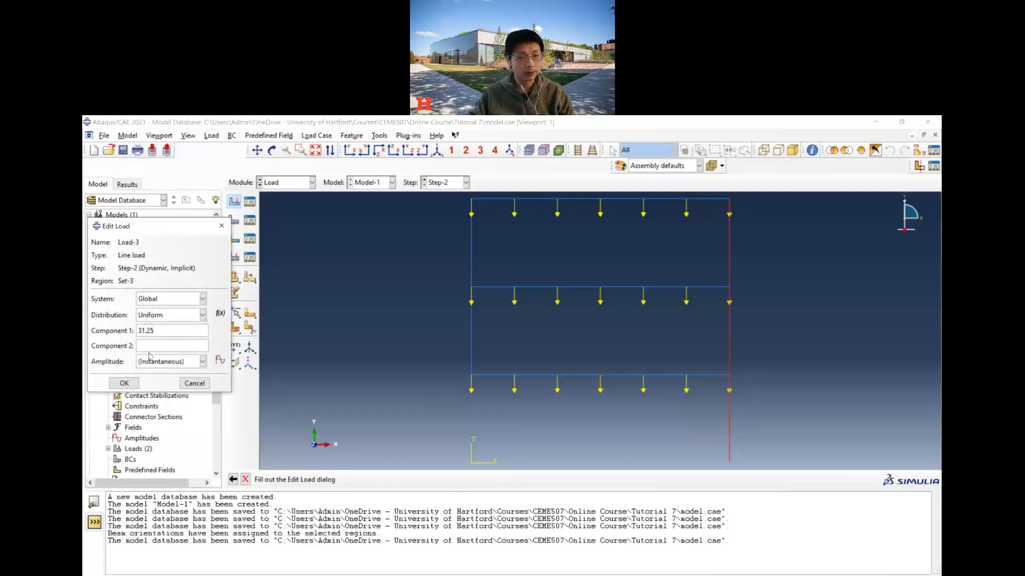
pyautogui.click(124, 383)
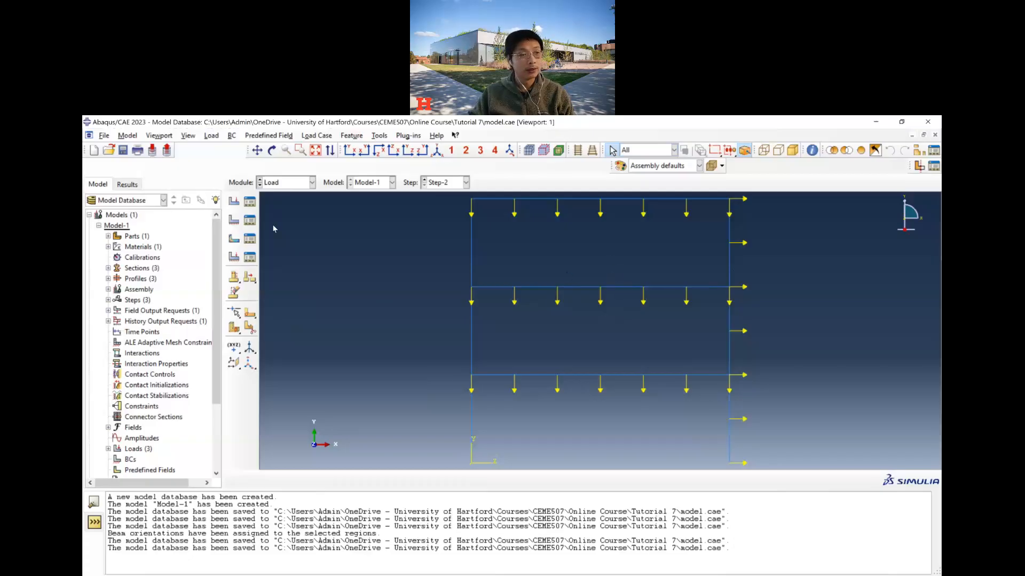
# Examine the definition of Load-1 in the Load Manager to check the step it is assigned to.
pyautogui.click(233, 203)
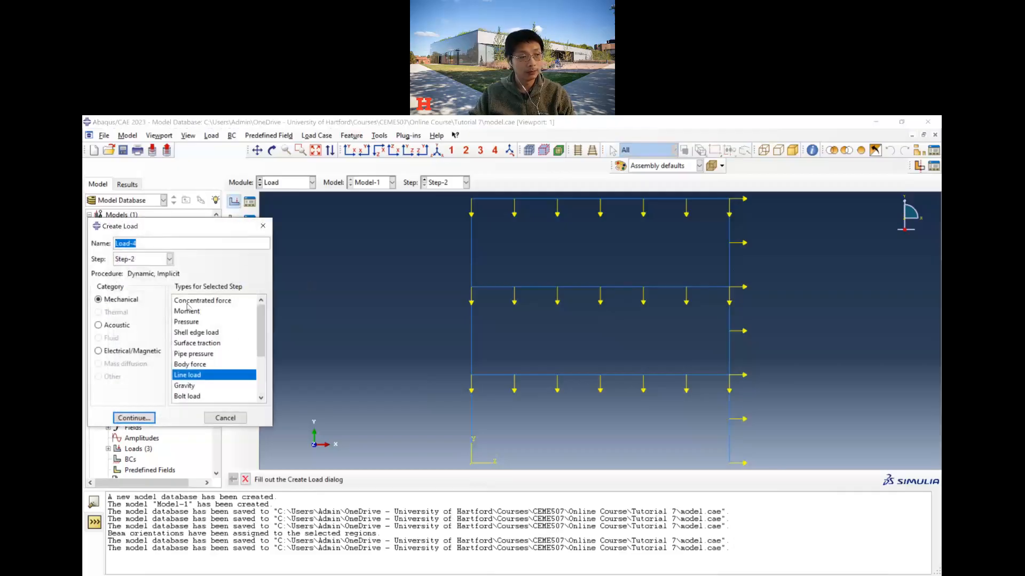
pyautogui.click(263, 226)
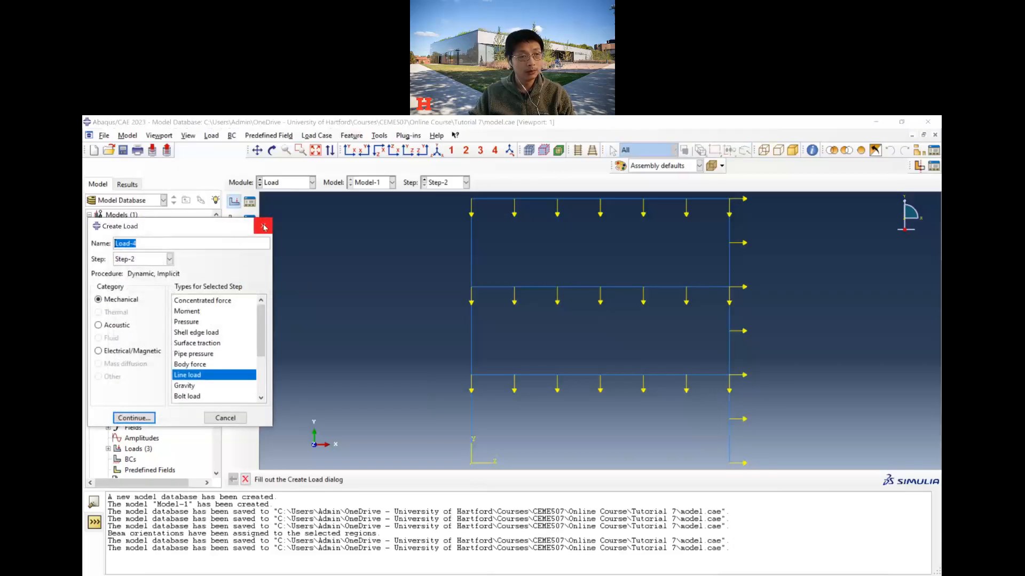
pyautogui.click(249, 202)
pyautogui.click(203, 273)
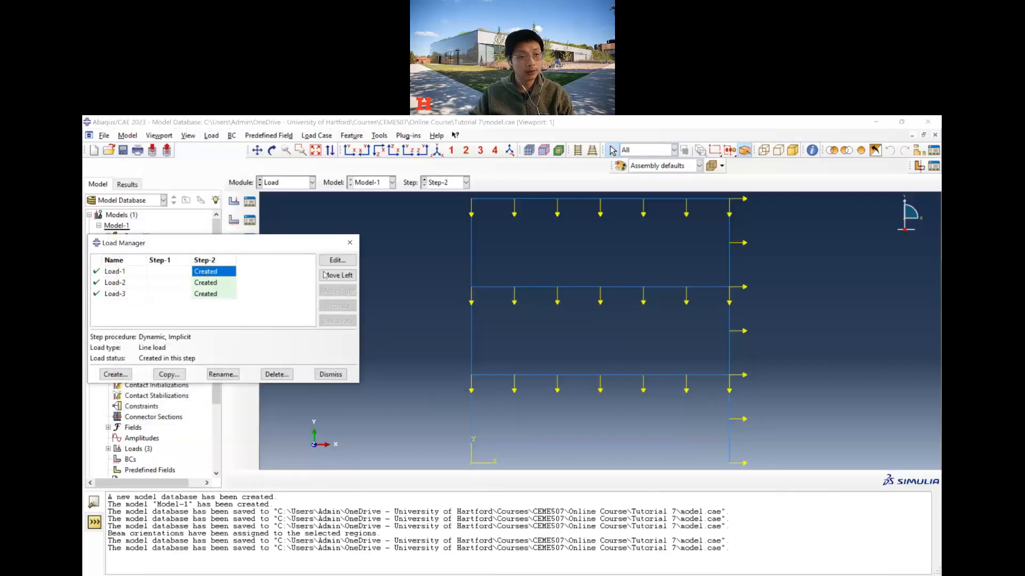
pyautogui.click(330, 261)
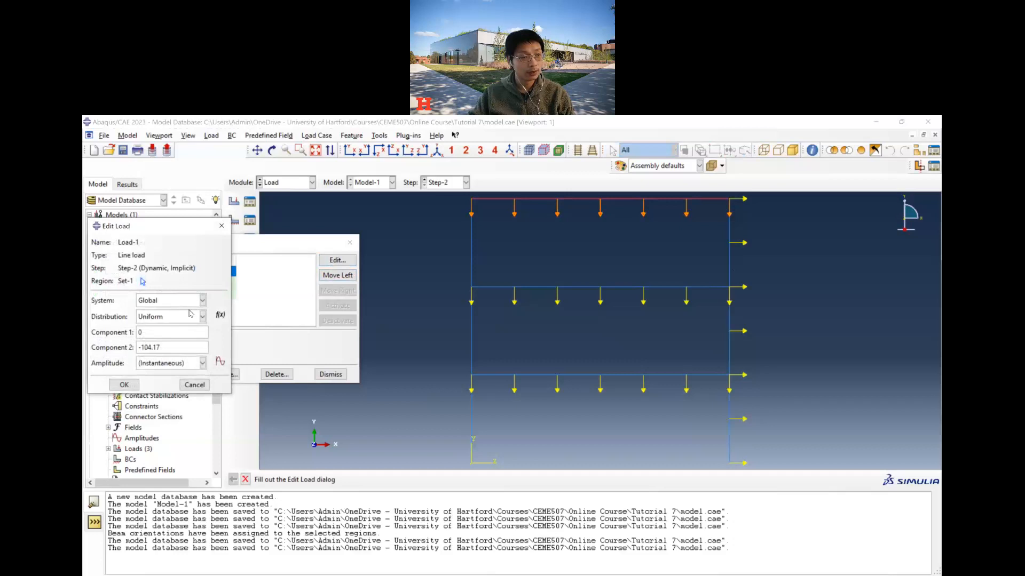
pyautogui.click(192, 384)
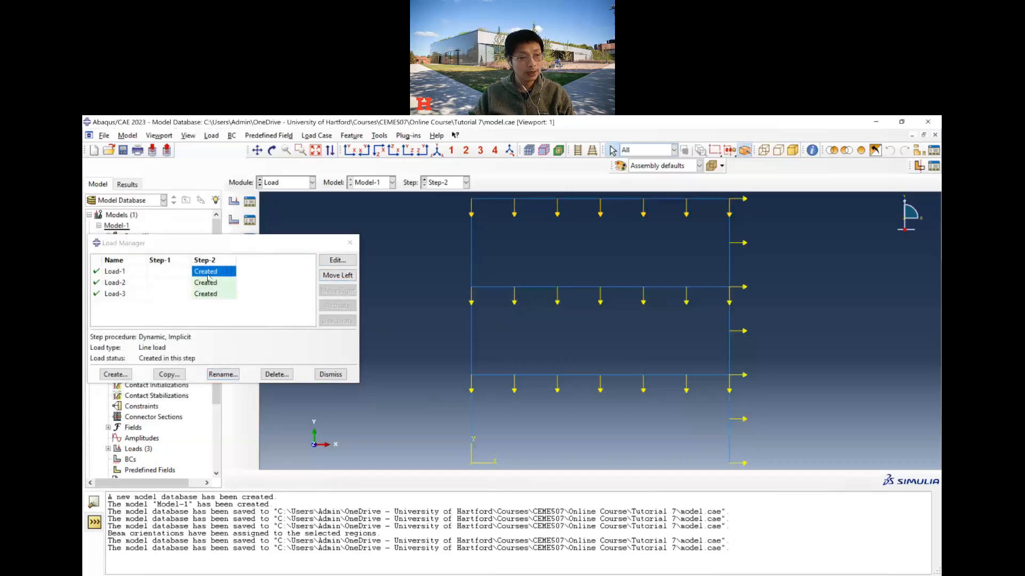
# Move Load-1, Load-2 and Load-3 from Step-2 to Step-1 so all three line loads start in the static step.
pyautogui.click(345, 276)
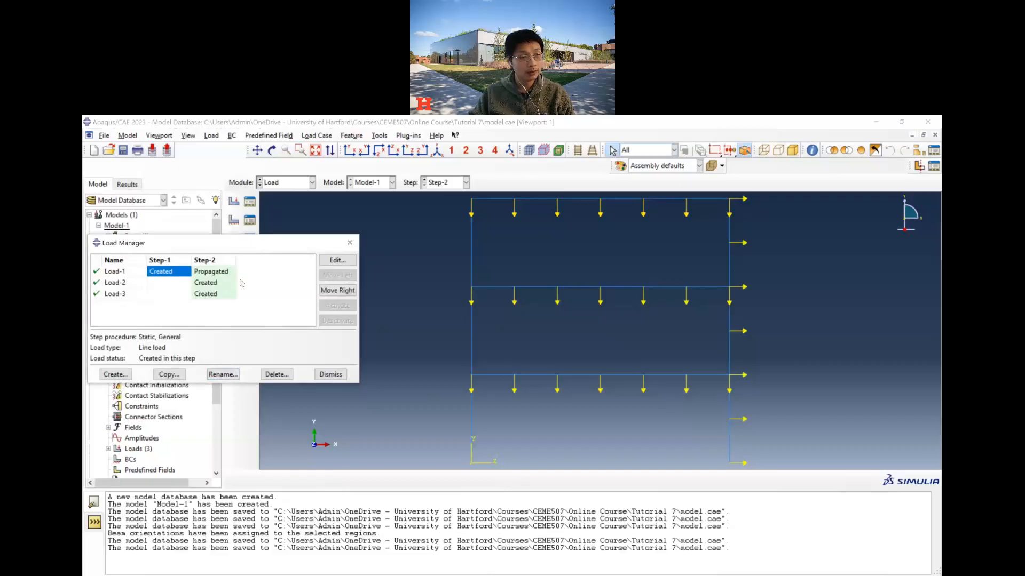
pyautogui.click(214, 286)
pyautogui.click(334, 277)
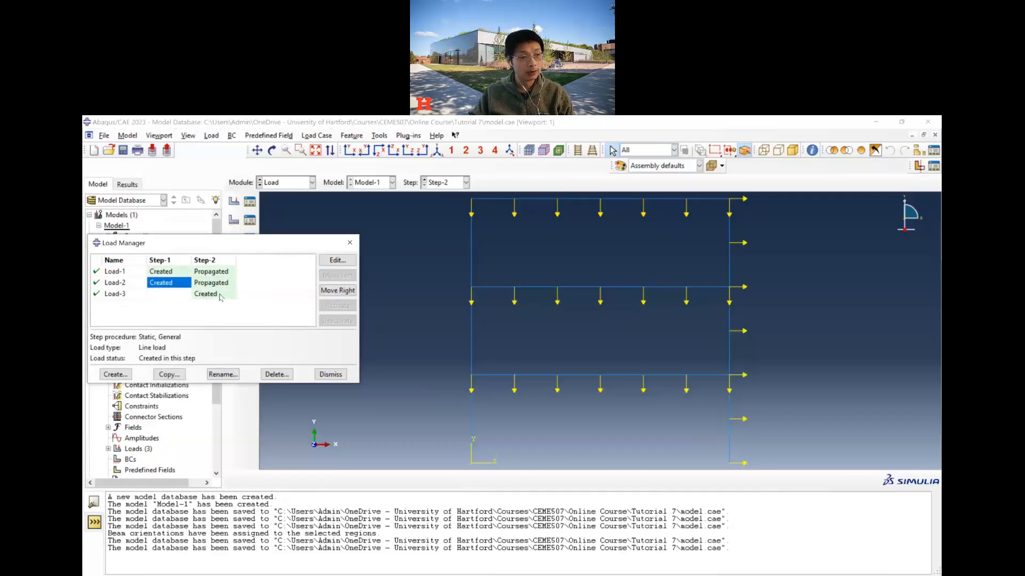
pyautogui.click(220, 295)
pyautogui.click(336, 276)
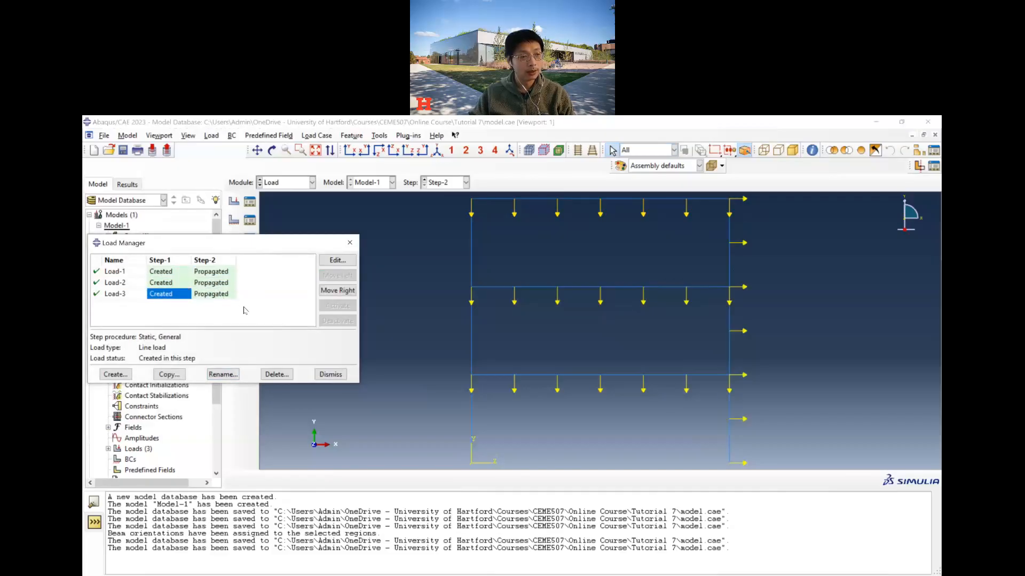
pyautogui.click(176, 274)
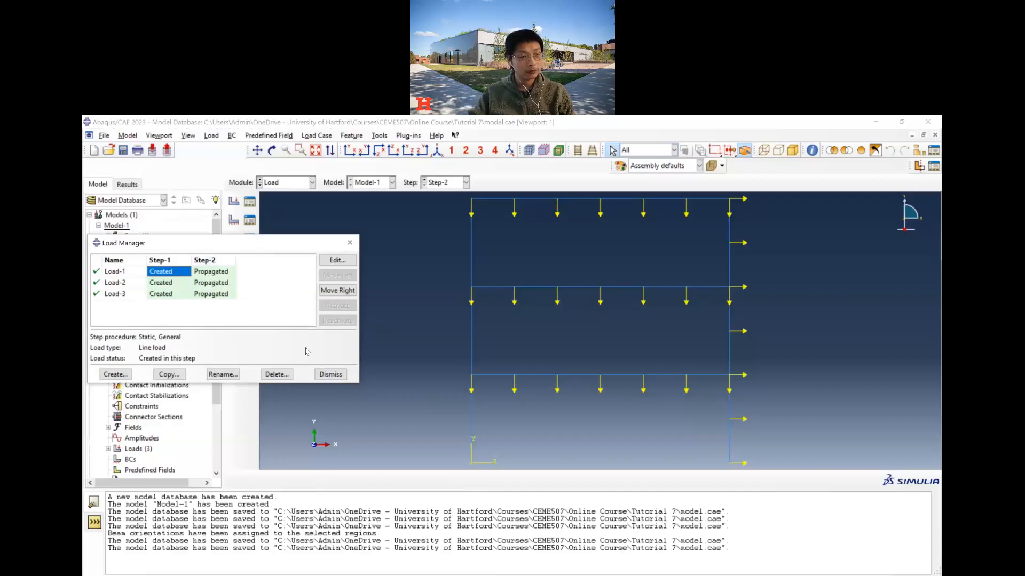
pyautogui.click(328, 374)
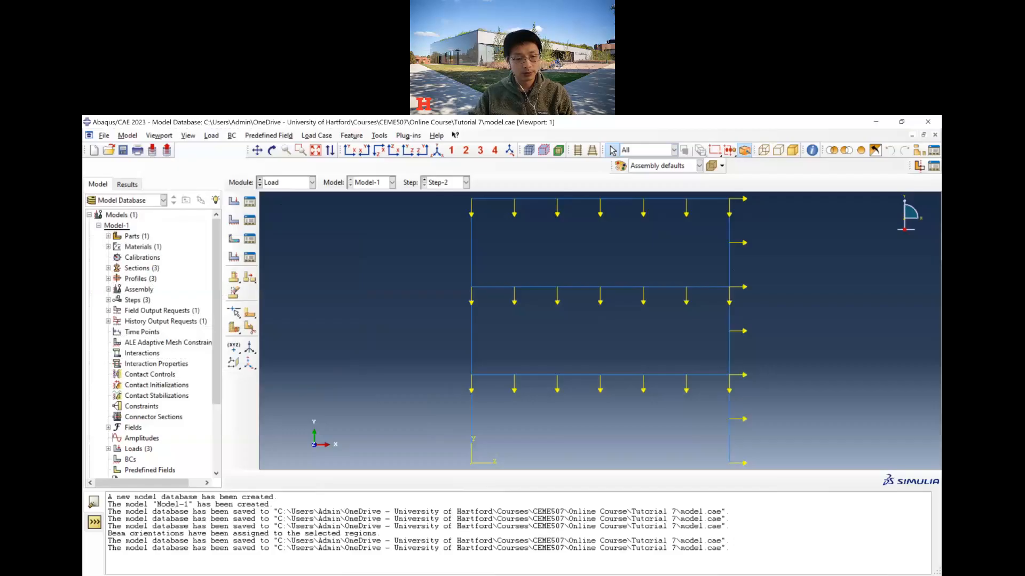
# Consult the loading figure in the tutorial PDF, return to Abaqus/CAE and start a Step-2 concentrated force at the frame's top-left corner.
pyautogui.hotkey('alt', 'Tab')
pyautogui.scroll(10, 543, 443)
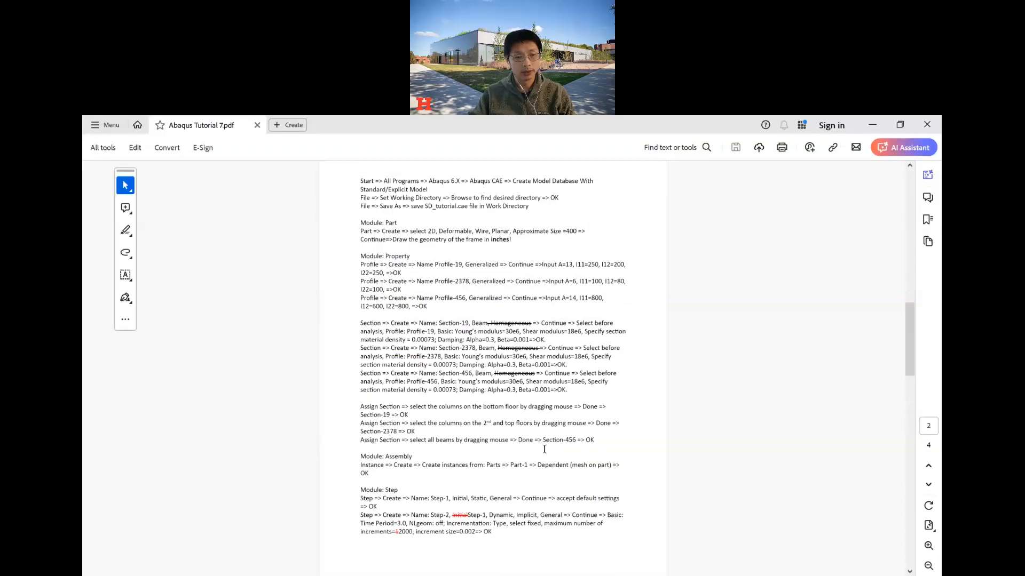
pyautogui.scroll(10, 544, 449)
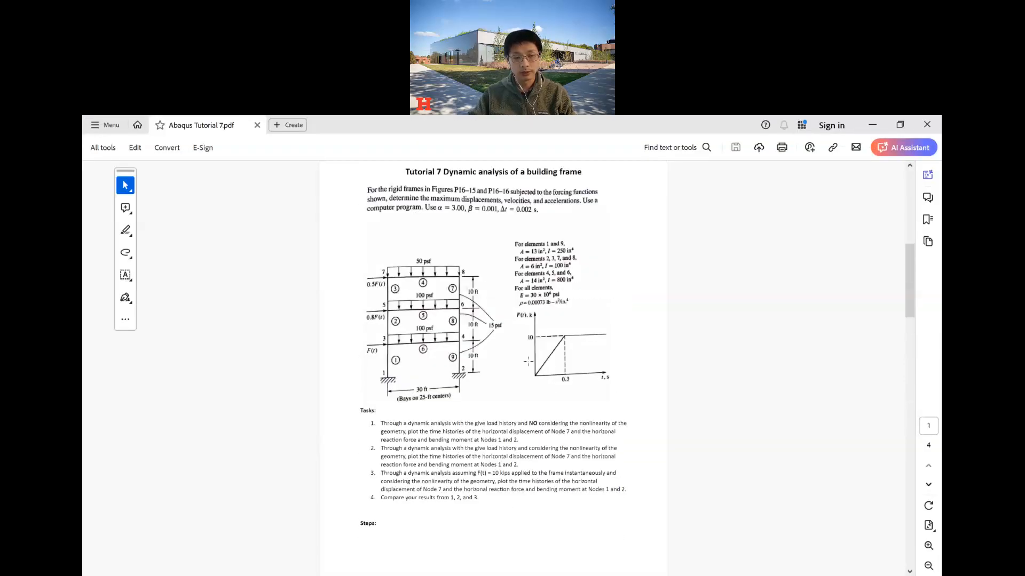
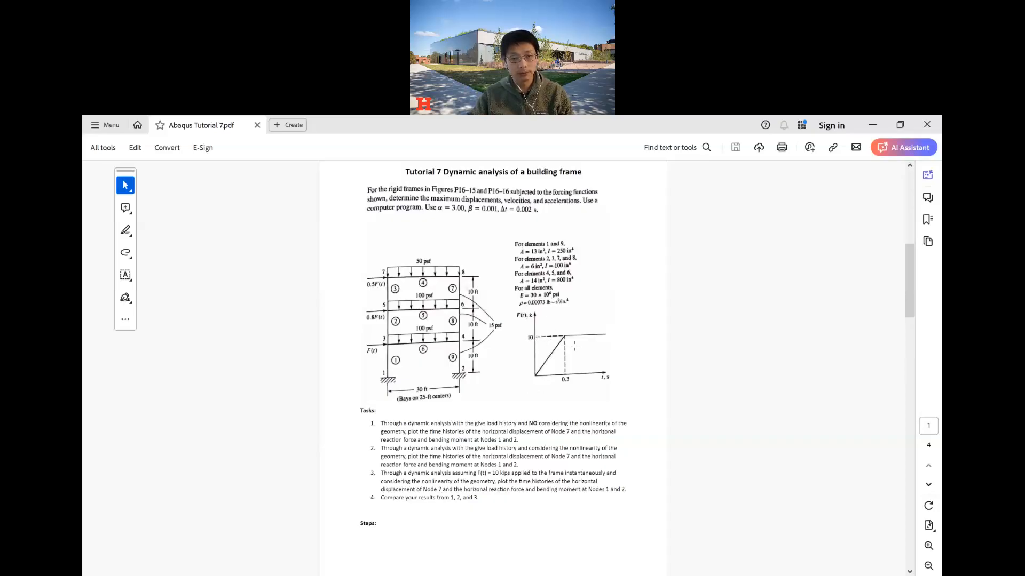
pyautogui.hotkey('alt', 'Tab')
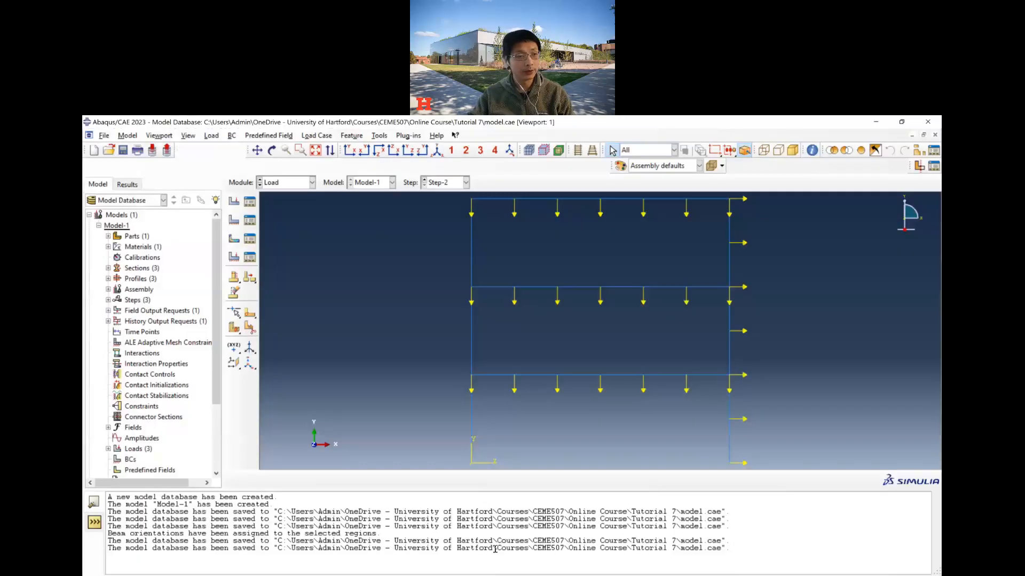
pyautogui.click(234, 202)
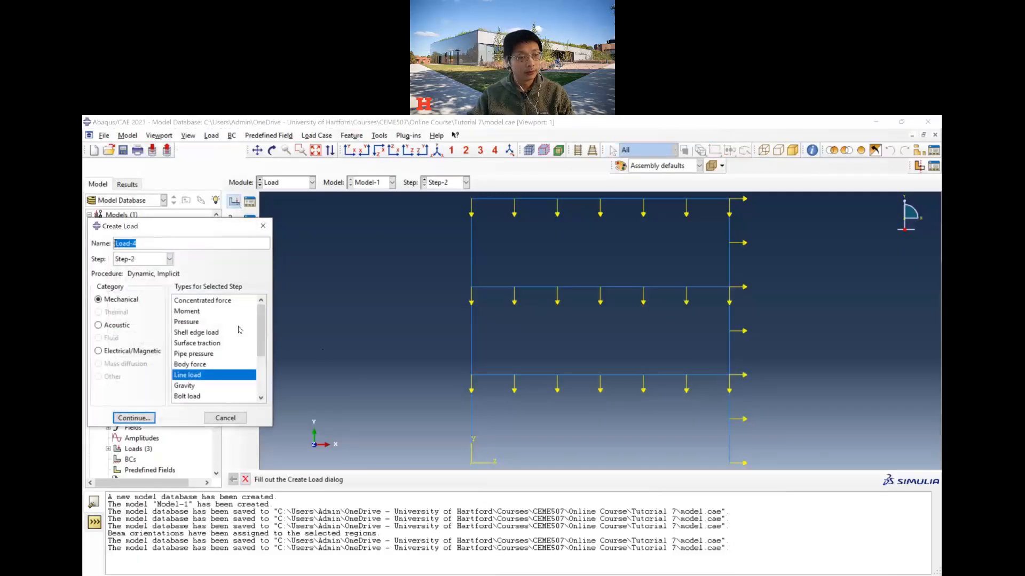
pyautogui.click(205, 301)
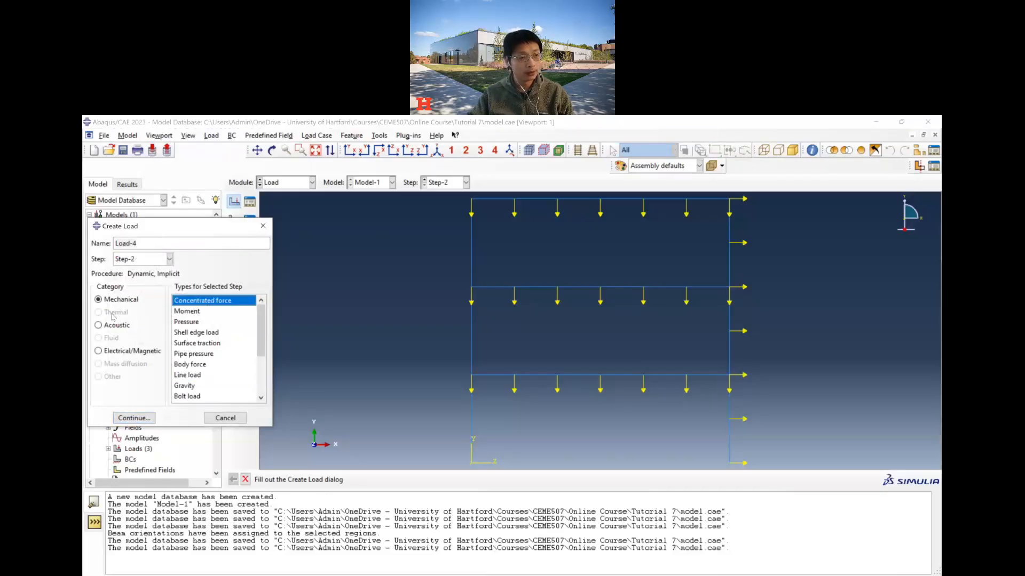
pyautogui.click(134, 417)
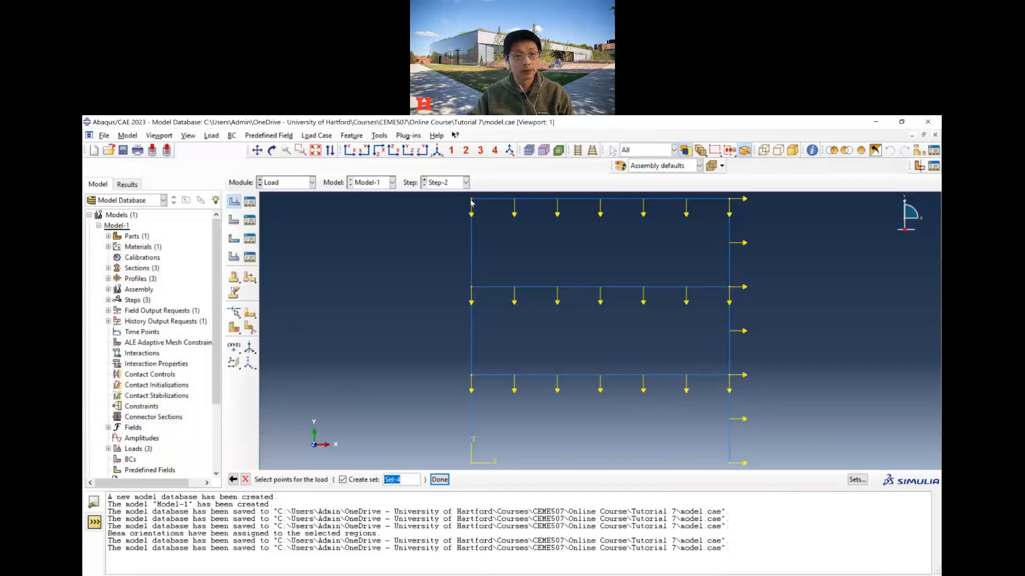
pyautogui.click(439, 480)
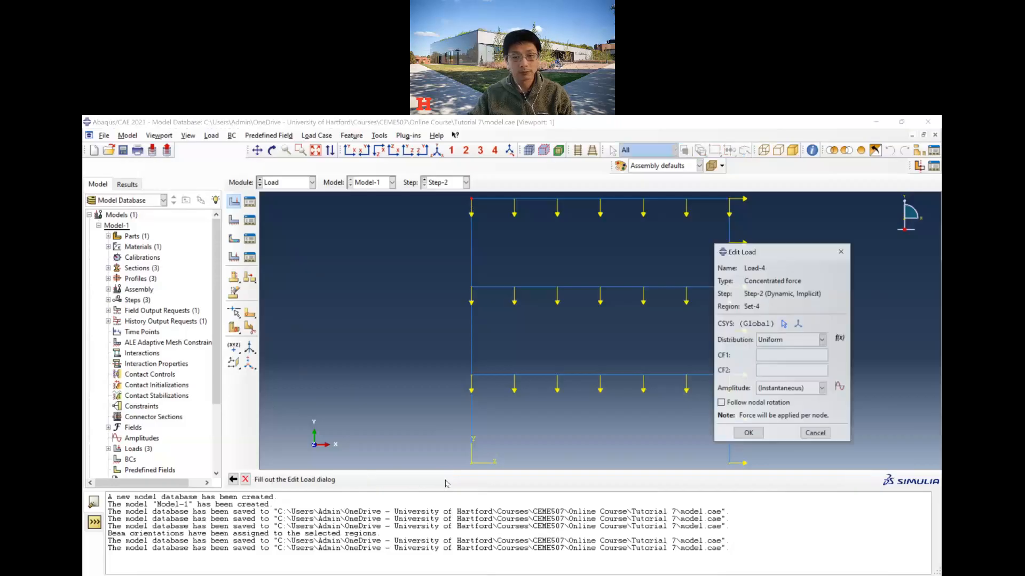
pyautogui.moveTo(730, 255); pyautogui.dragTo(310, 241)
pyautogui.click(496, 308)
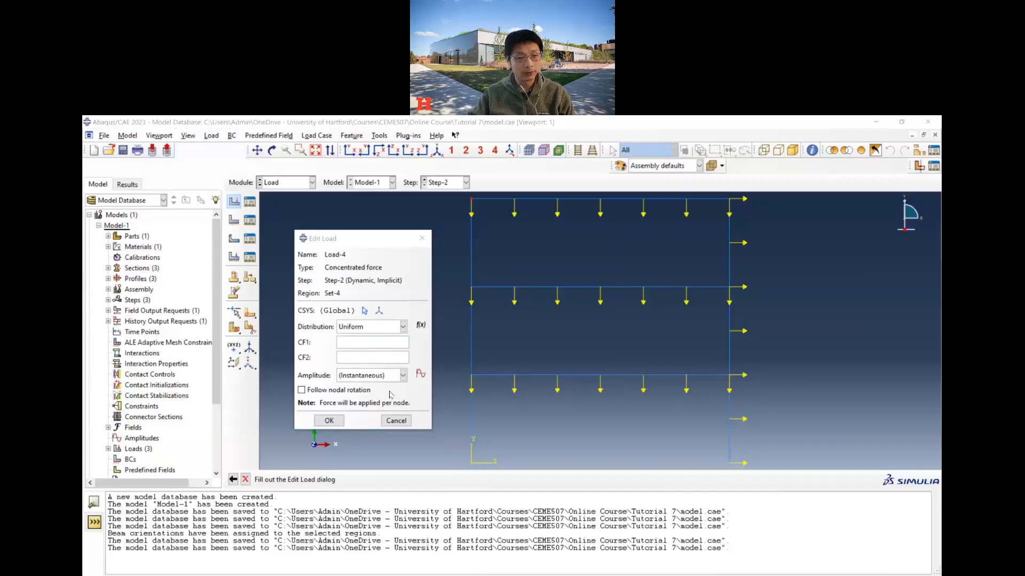
# Start a tabular amplitude for the concentrated force, with time 0 and amplitude 0 as its first data point.
pyautogui.click(420, 375)
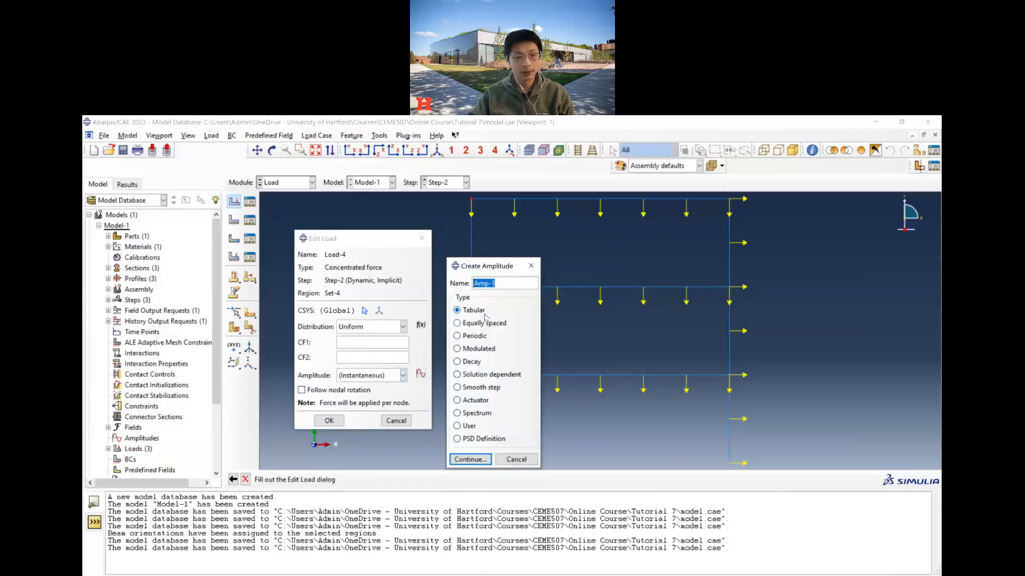
pyautogui.click(470, 459)
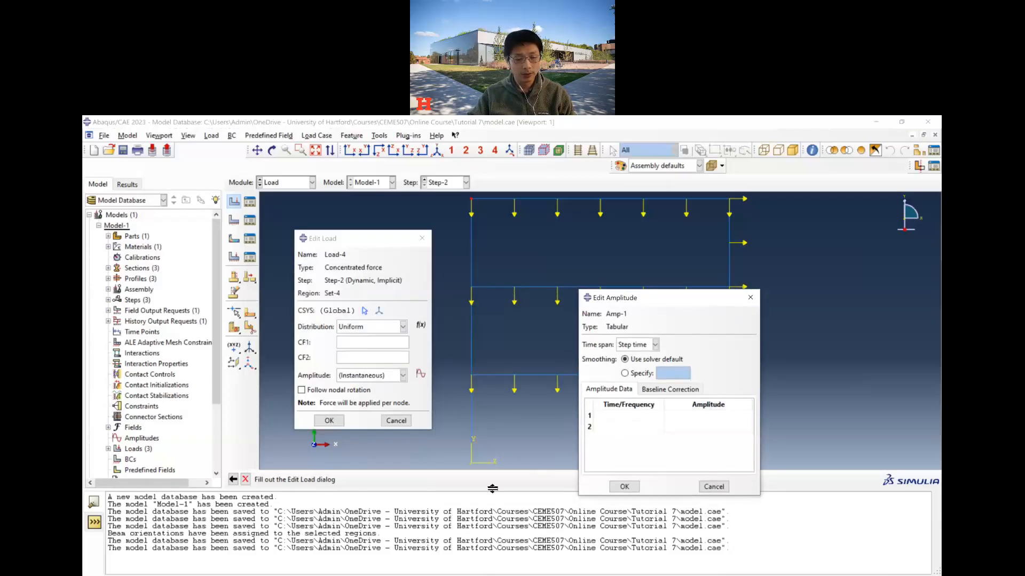
pyautogui.click(630, 416)
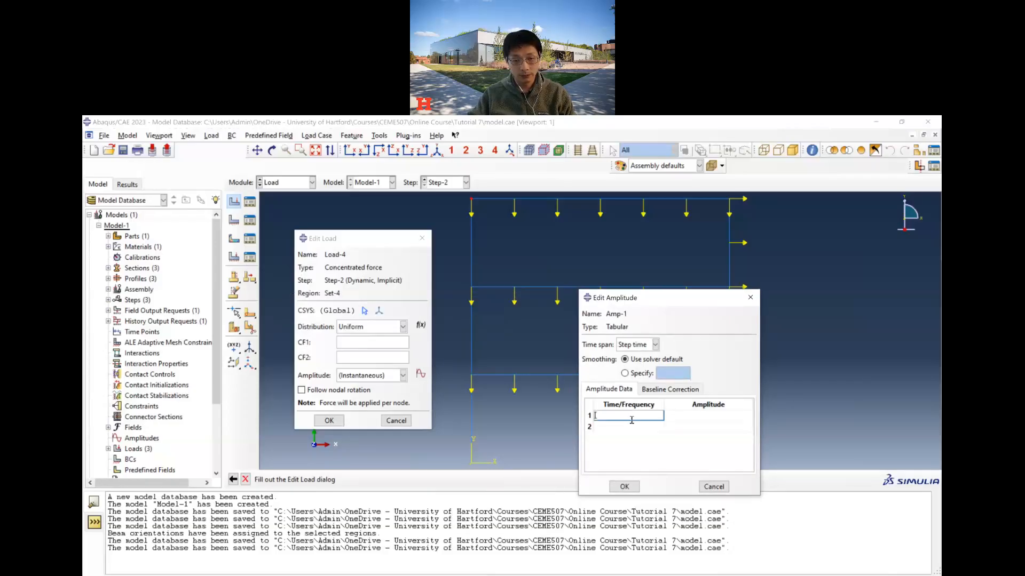
pyautogui.write('0')
pyautogui.click(699, 416)
pyautogui.write('0')
# Check F(t) in the tutorial PDF and enter the second amplitude point in Abaqus/CAE as time 0.3 and amplitude 10000.
pyautogui.click(638, 427)
pyautogui.hotkey('alt', 'Tab')
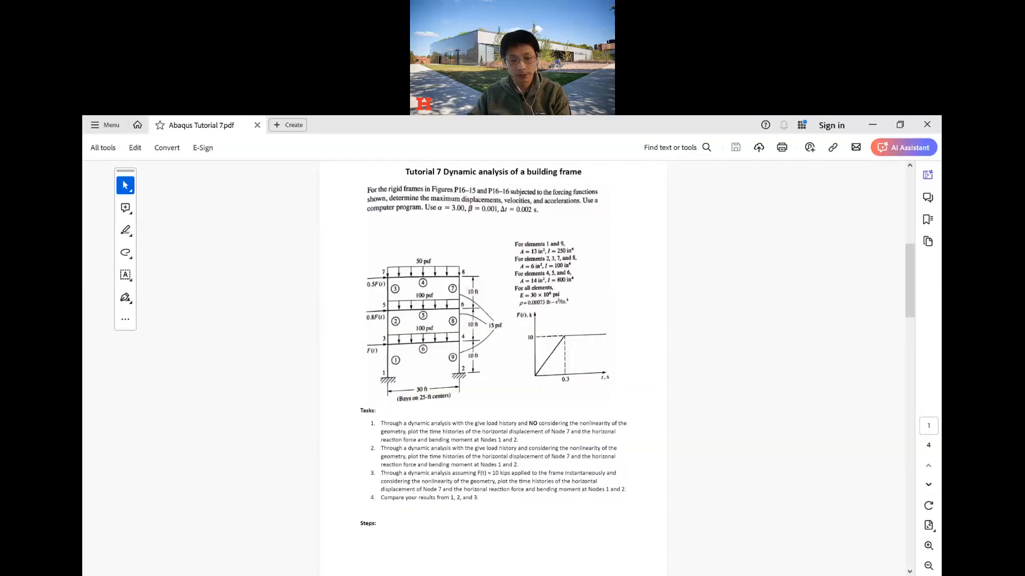
pyautogui.hotkey('alt', 'Tab')
pyautogui.write('0')
pyautogui.click(696, 427)
pyautogui.write('10000')
pyautogui.press('Return')
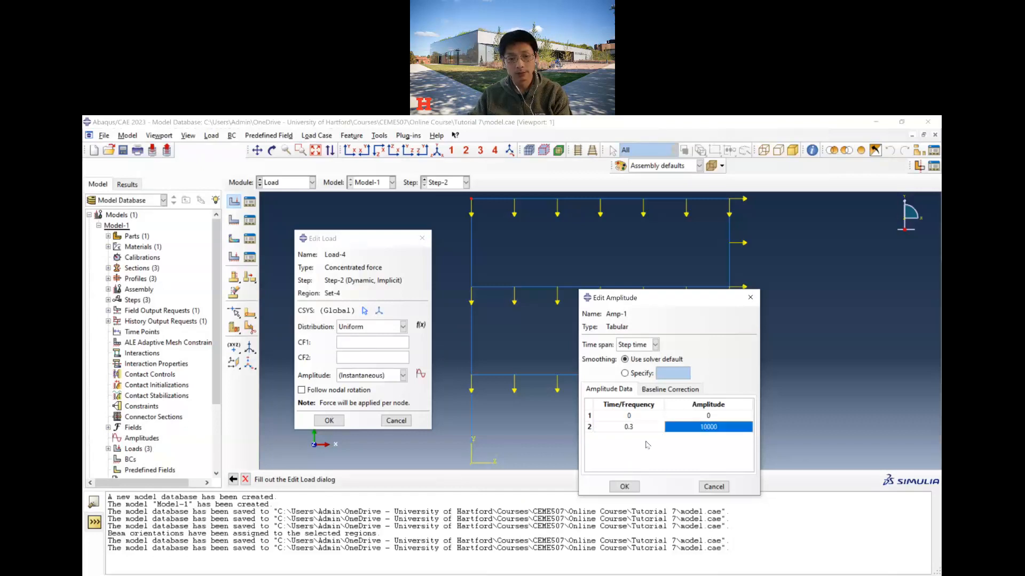
# Add a third row to the amplitude table with time 1.0 and amplitude 10000.
pyautogui.doubleClick(715, 427)
pyautogui.click(716, 425)
pyautogui.press('Return')
pyautogui.click(646, 438)
pyautogui.write('1.0')
pyautogui.click(716, 440)
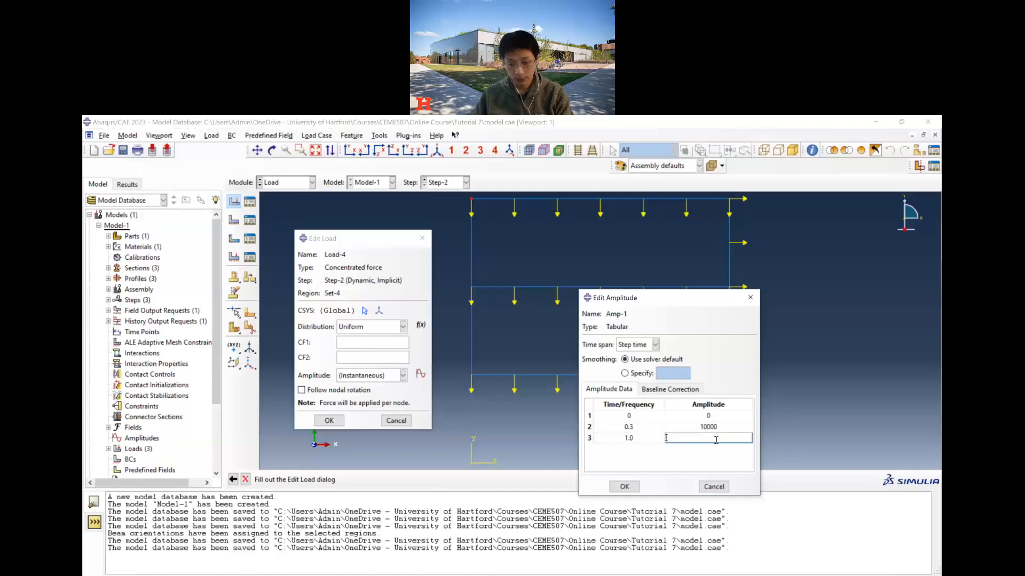
pyautogui.write('10000')
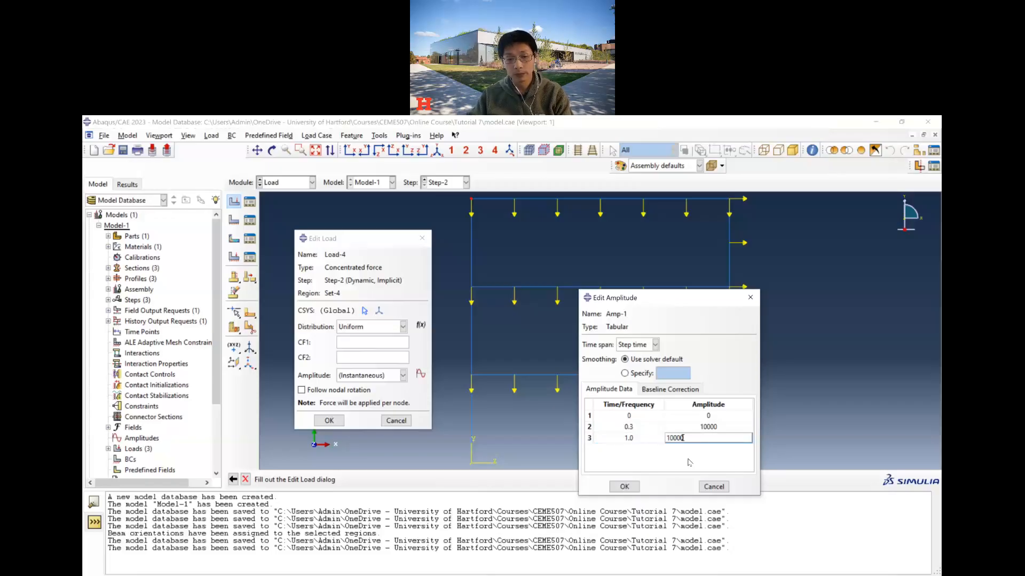
pyautogui.click(698, 453)
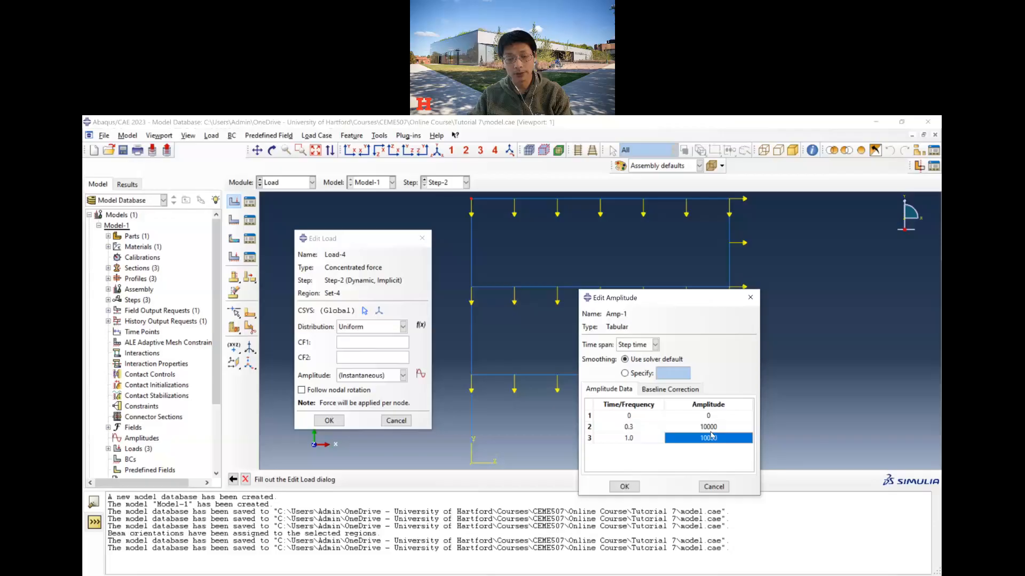
# Set the third amplitude point's time to 4.0 and accept the amplitude definition.
pyautogui.doubleClick(620, 440)
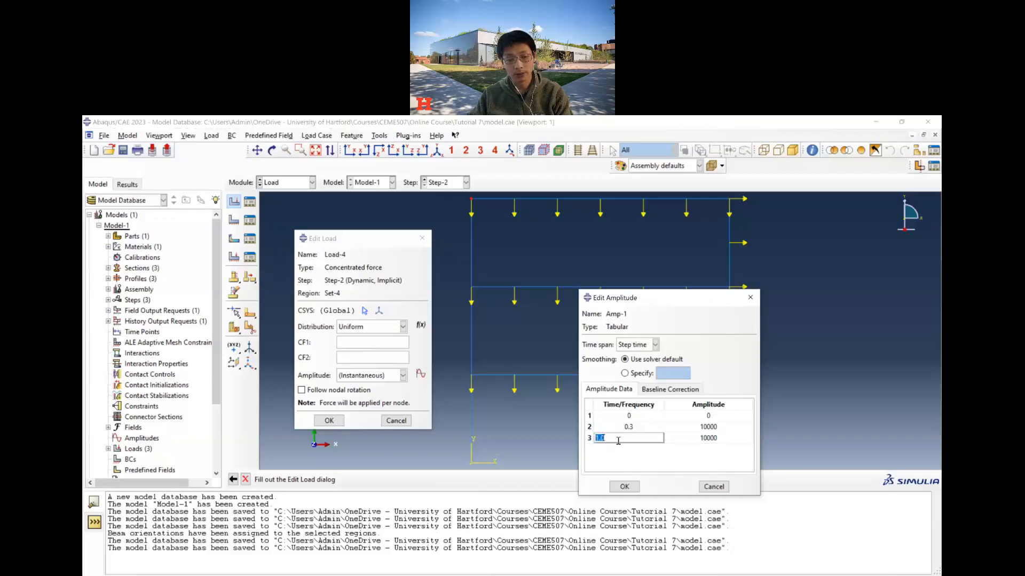
pyautogui.write('4.0')
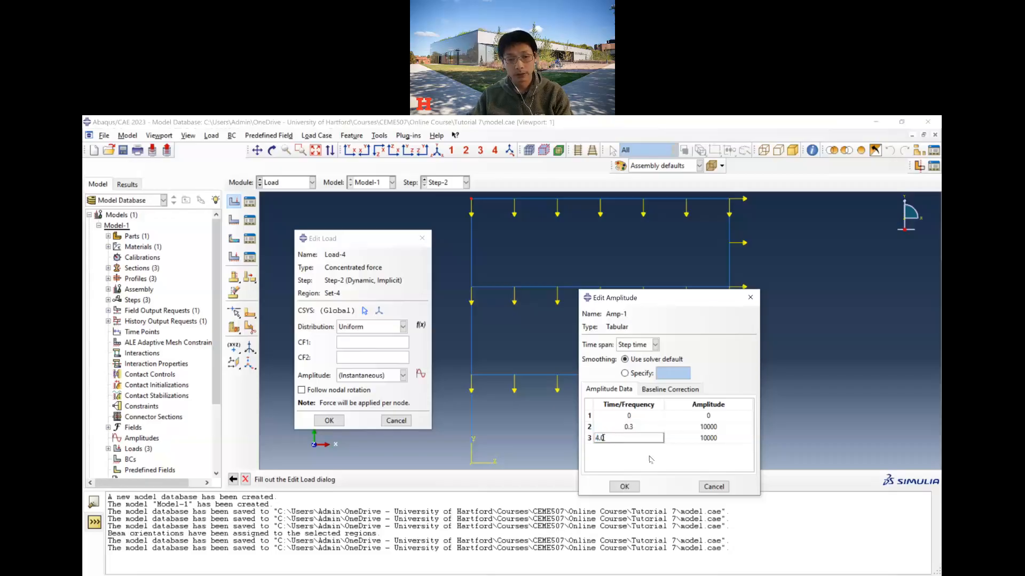
pyautogui.press('Return')
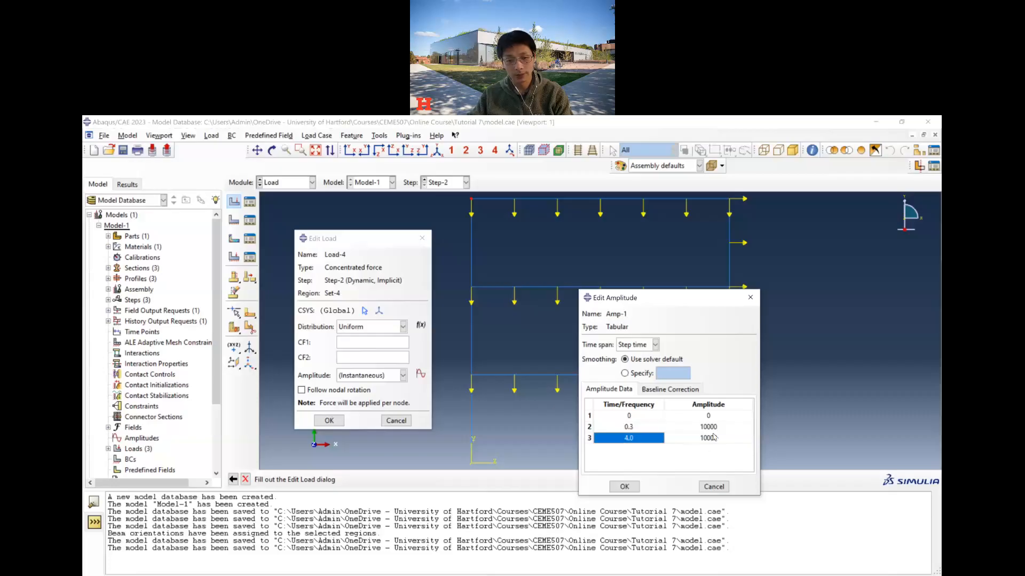
pyautogui.click(624, 487)
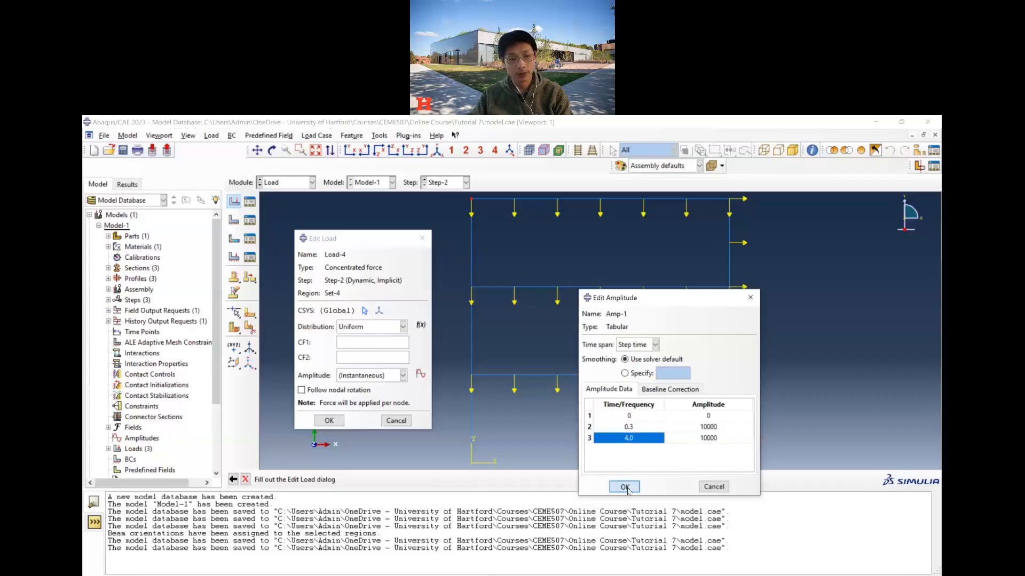
# Assign amplitude Amp-1 to the top-left corner force, set CF1 to 0.5 and finish the load.
pyautogui.click(395, 376)
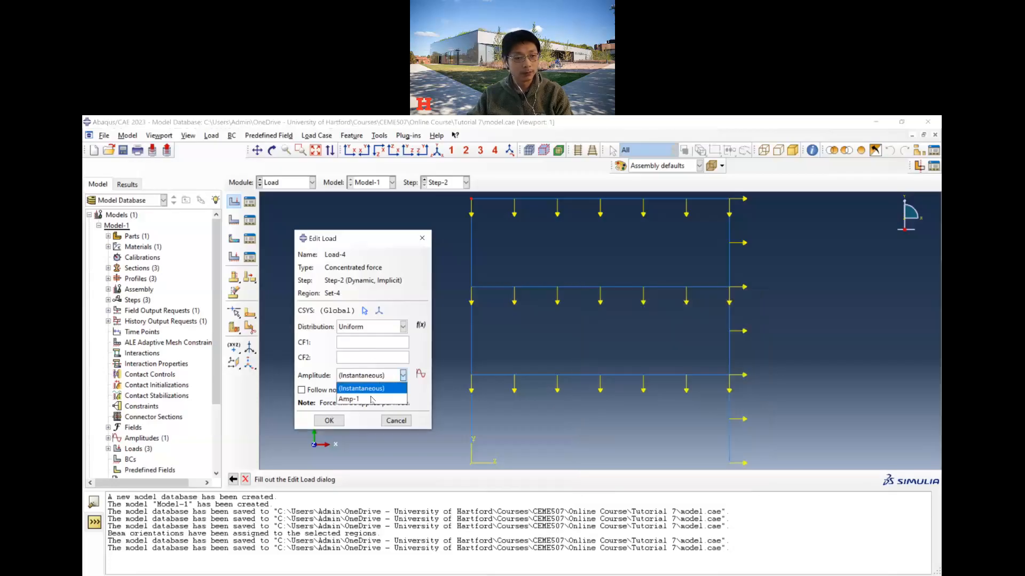
pyautogui.click(372, 397)
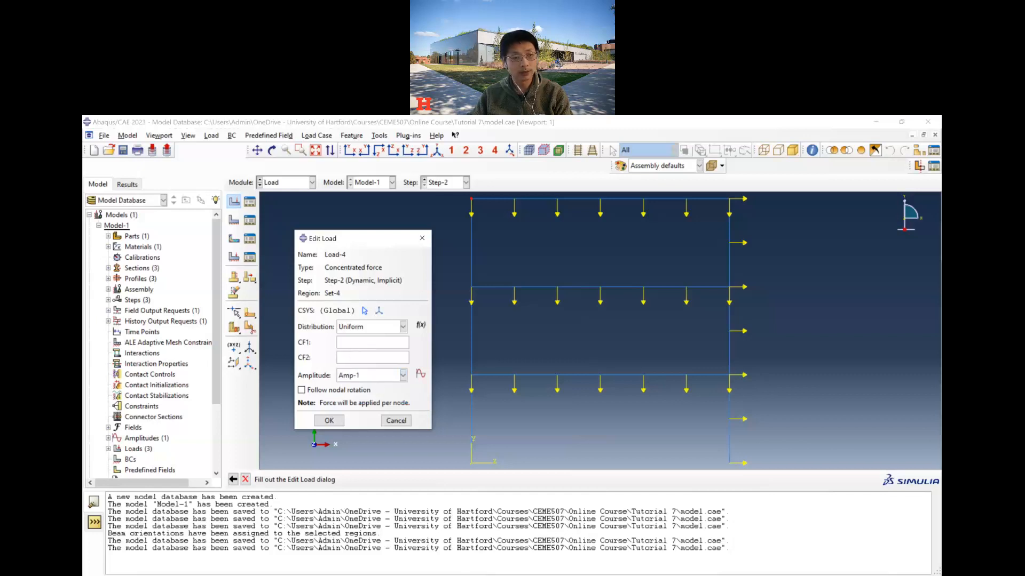
pyautogui.hotkey('alt', 'Tab')
pyautogui.hotkey('alt', 'Tab')
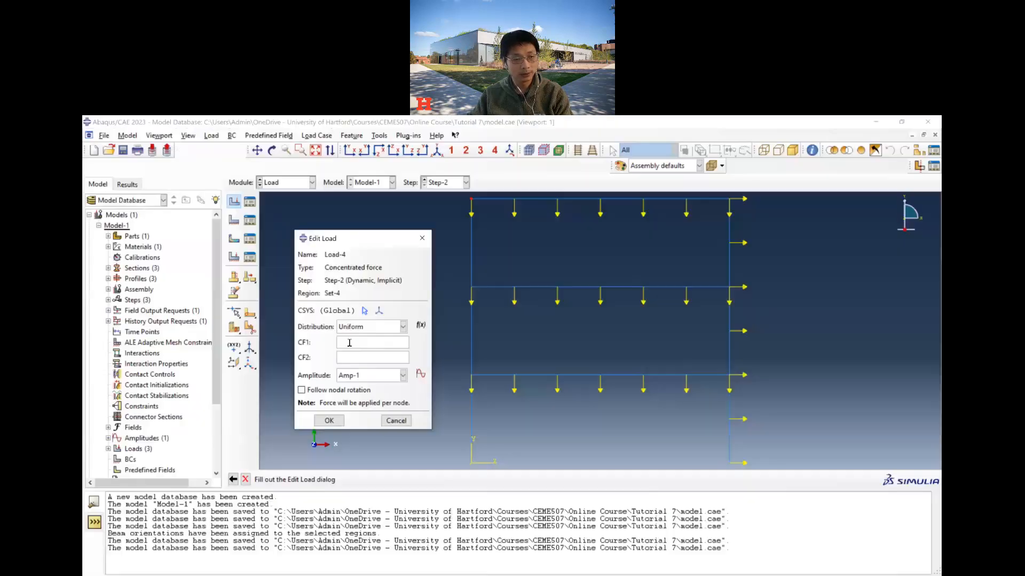
pyautogui.write('.5')
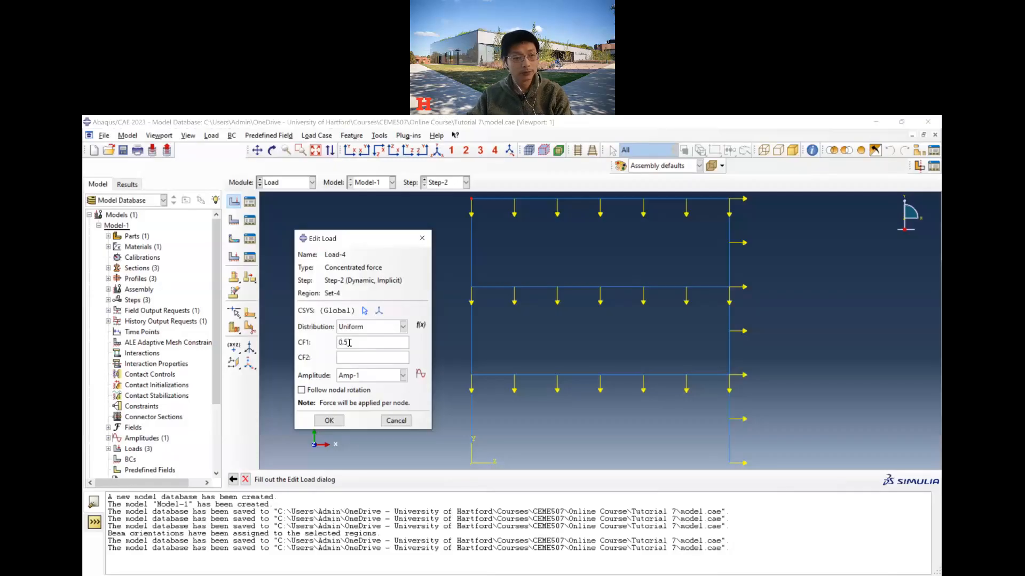
pyautogui.click(329, 420)
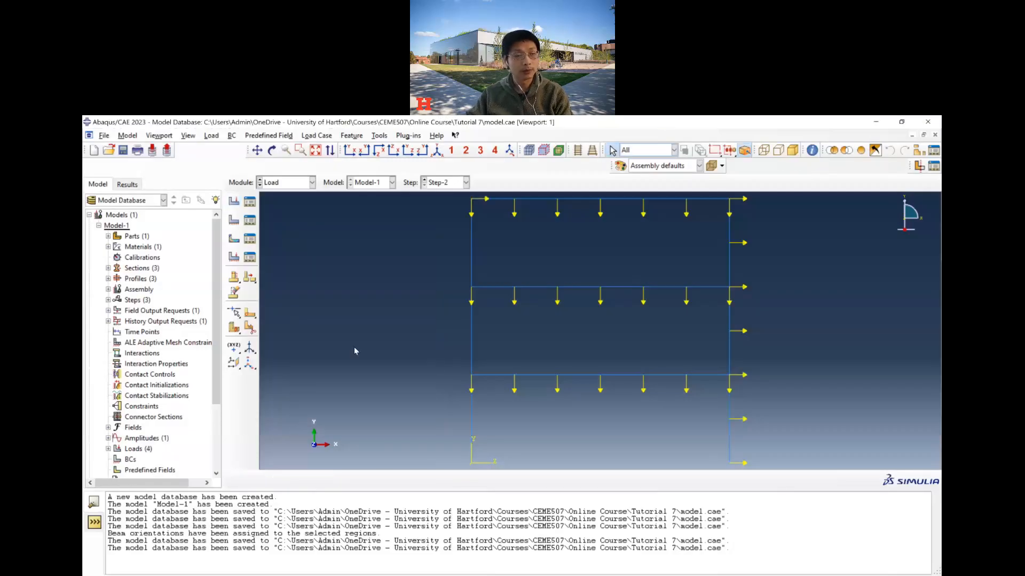
# Create a Step-2 concentrated force at the left node of the second-floor beam with CF1 0.8 and amplitude Amp-1.
pyautogui.click(235, 202)
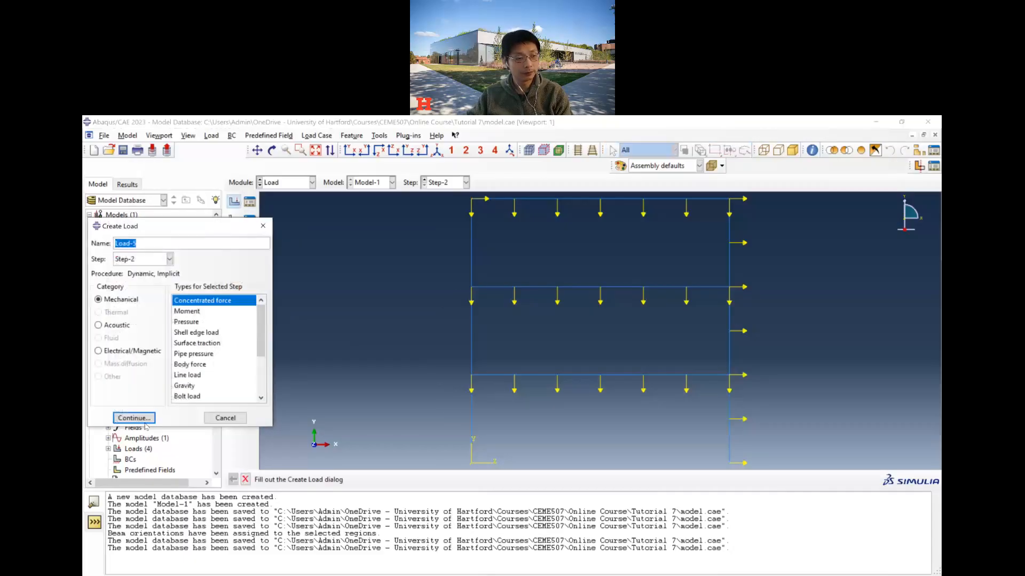
pyautogui.click(143, 421)
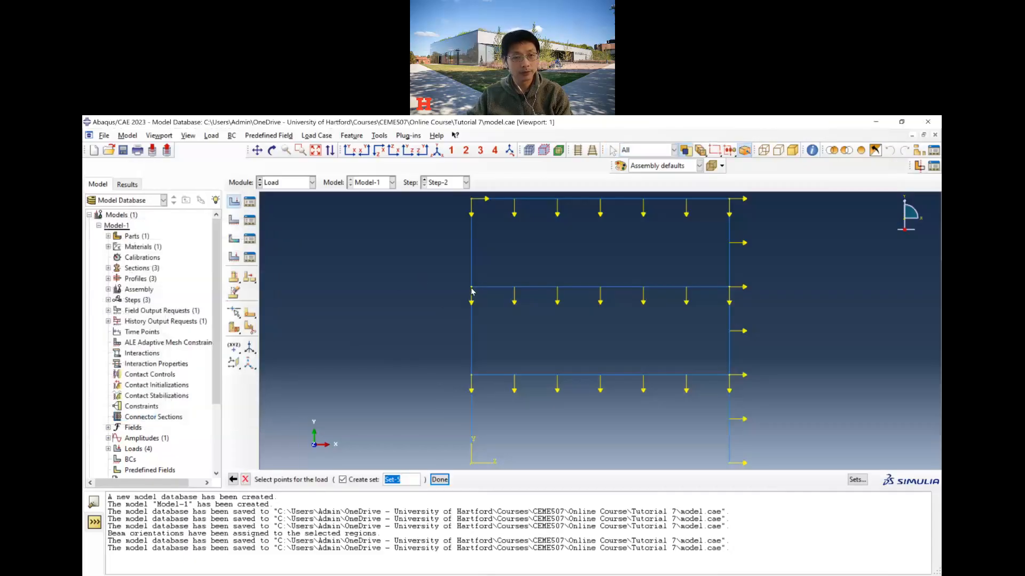
pyautogui.click(439, 480)
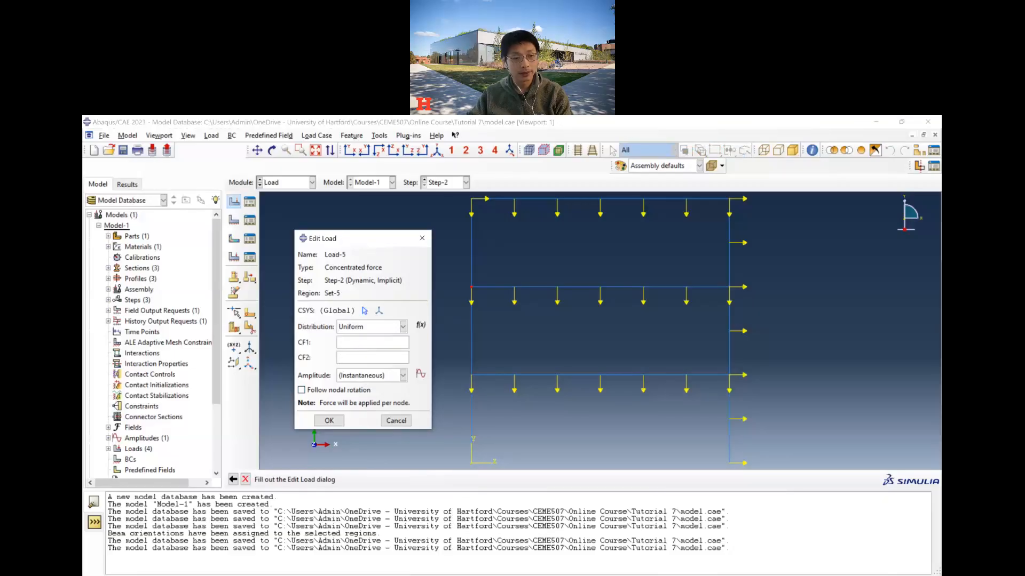
pyautogui.click(365, 345)
pyautogui.write('0.8')
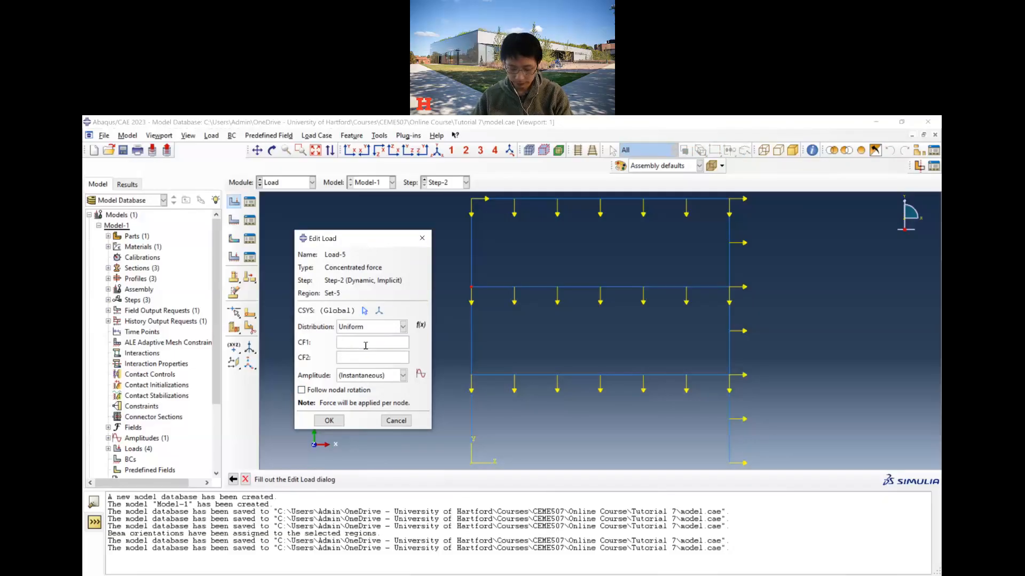
pyautogui.click(374, 375)
pyautogui.click(367, 400)
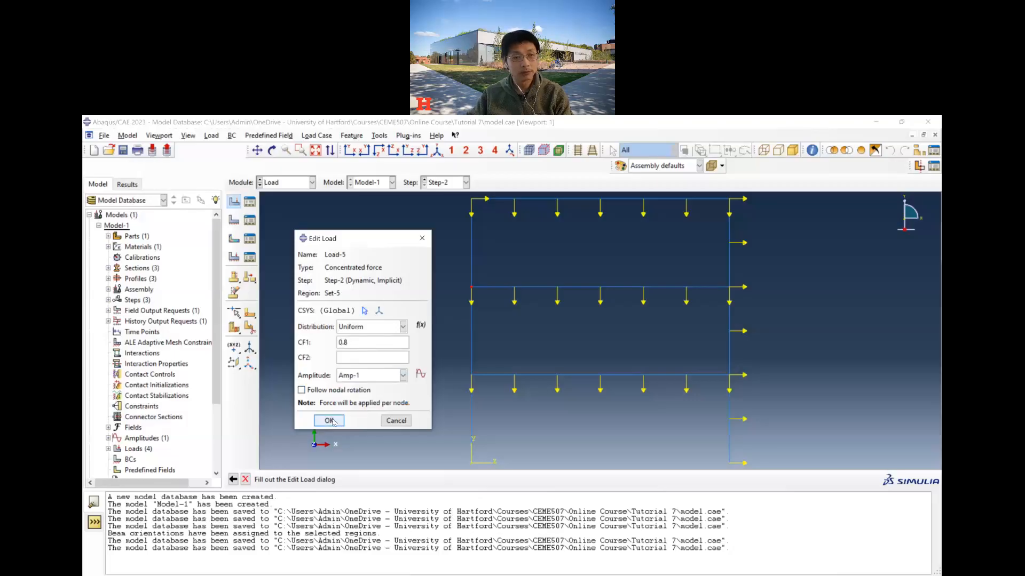
pyautogui.click(329, 421)
# Create a Step-2 concentrated force at the left node of the lowest beam with CF1 1.0 and amplitude Amp-1, and save the model.
pyautogui.click(234, 202)
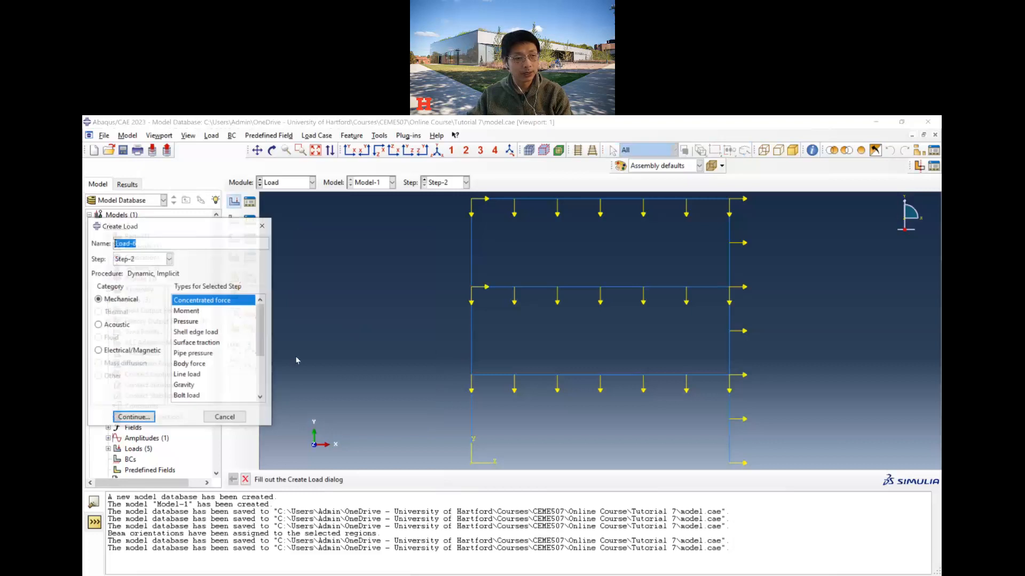
pyautogui.click(134, 418)
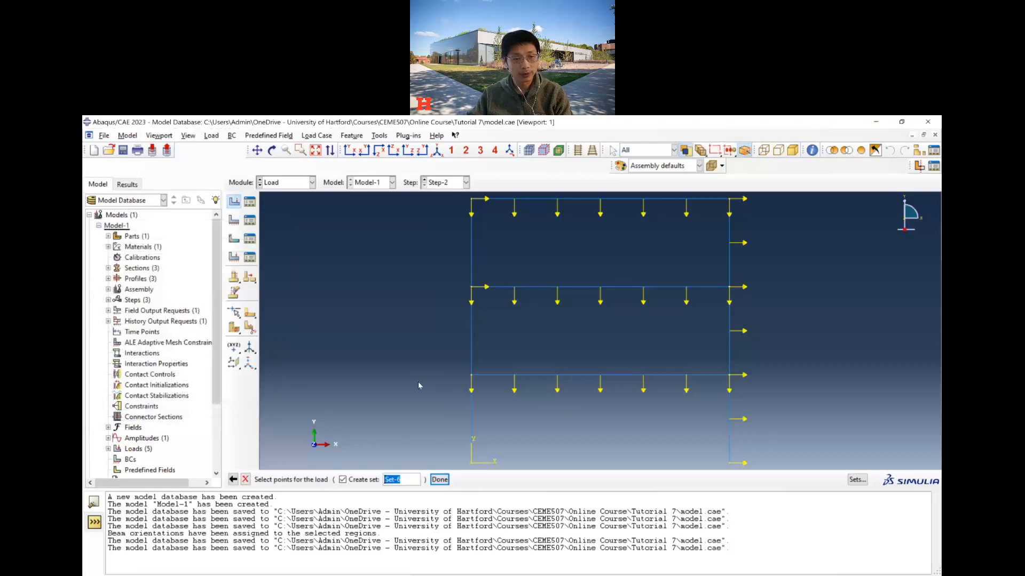
pyautogui.click(471, 376)
pyautogui.click(440, 480)
pyautogui.click(344, 342)
pyautogui.write('1.0')
pyautogui.click(373, 376)
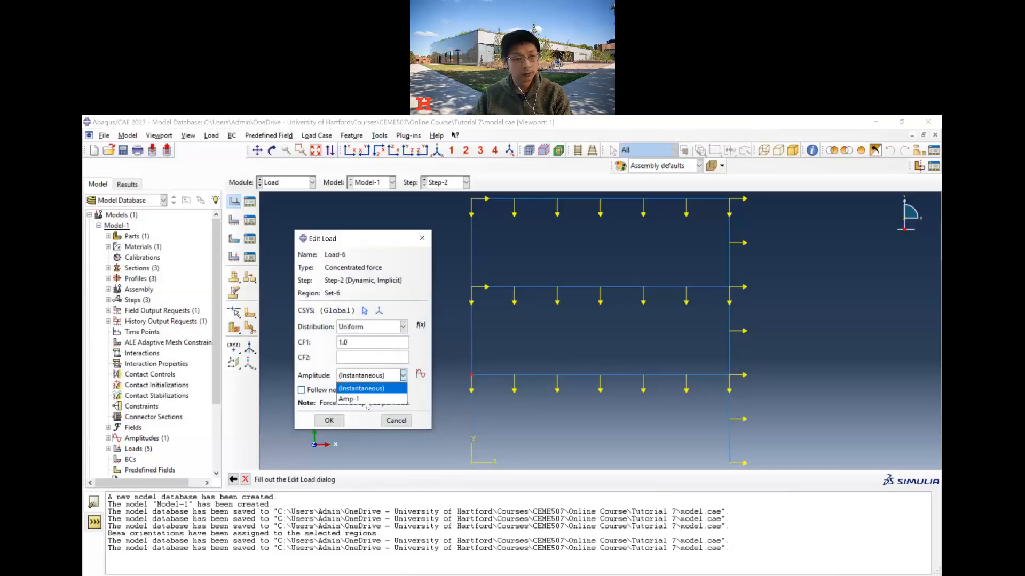
pyautogui.click(355, 397)
pyautogui.click(329, 421)
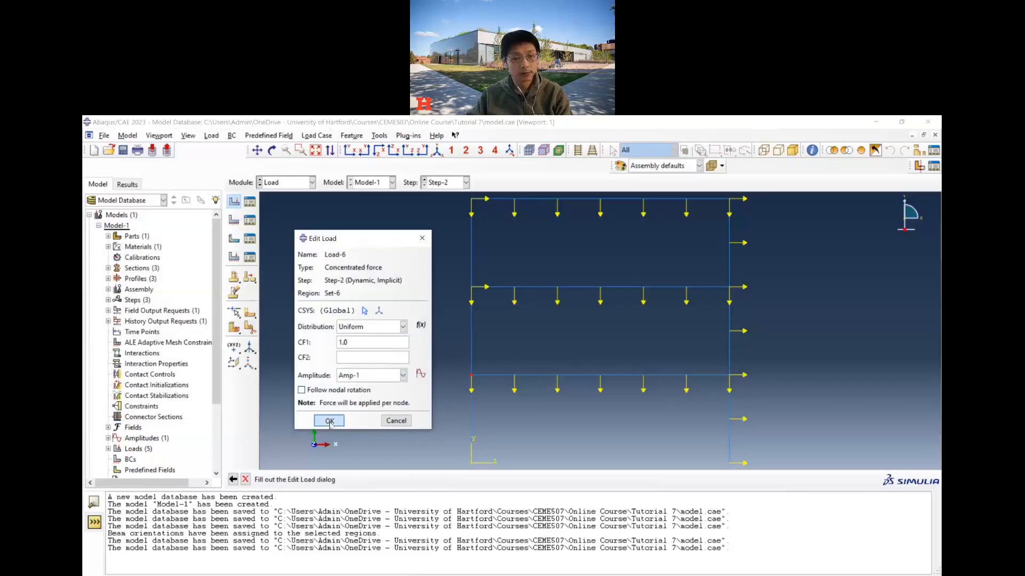
pyautogui.click(122, 151)
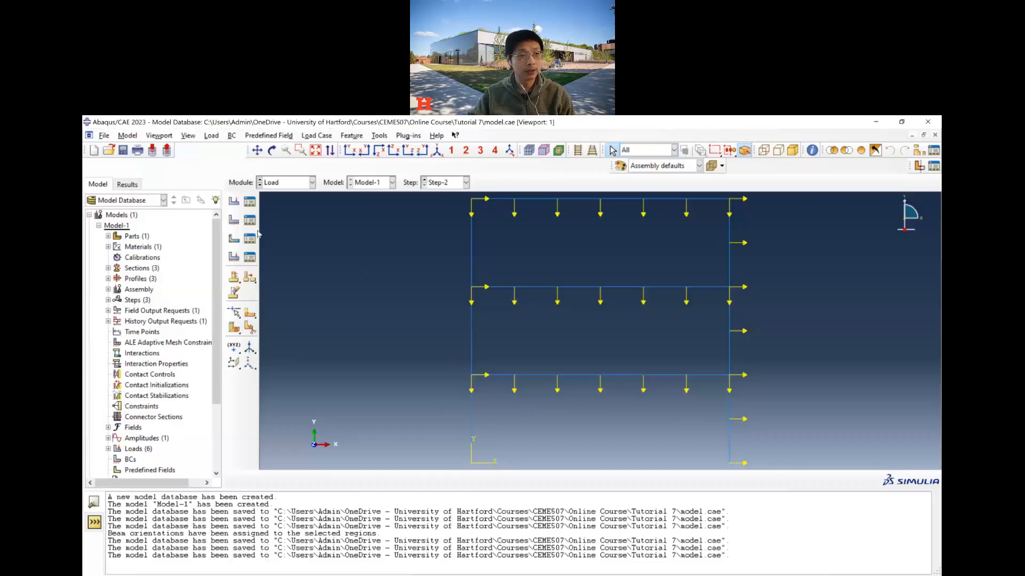
# Create a Step-2 displacement/rotation boundary condition fixing U1, U2 and UR3 at 0 on the two column bases, and save the model.
pyautogui.click(234, 221)
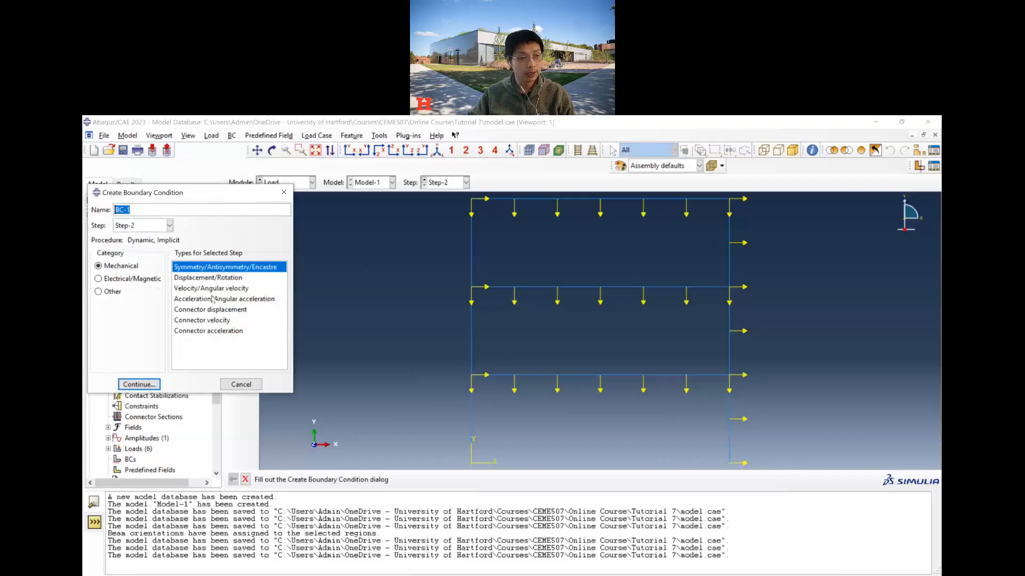
pyautogui.click(197, 277)
pyautogui.click(154, 385)
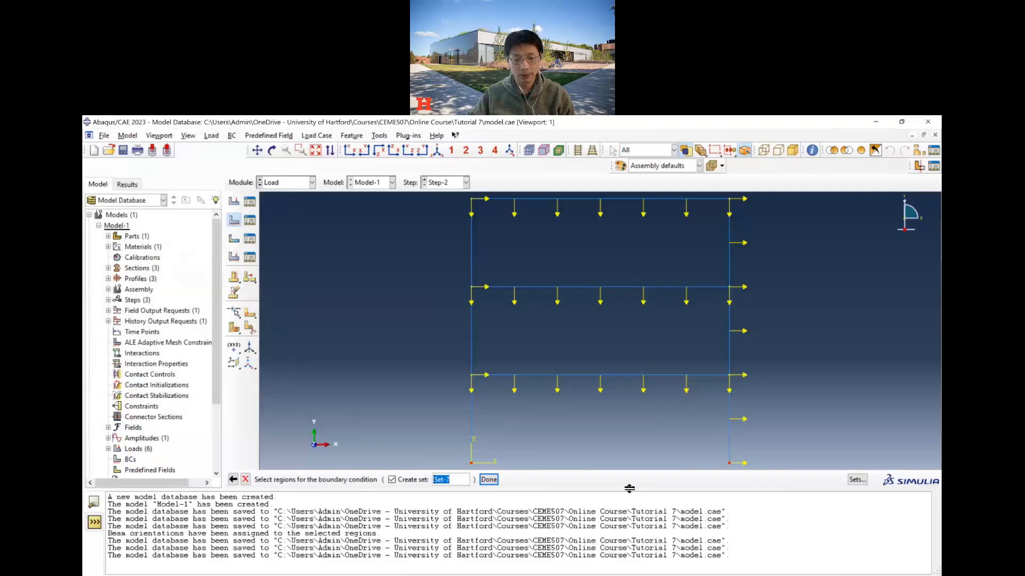
pyautogui.click(490, 480)
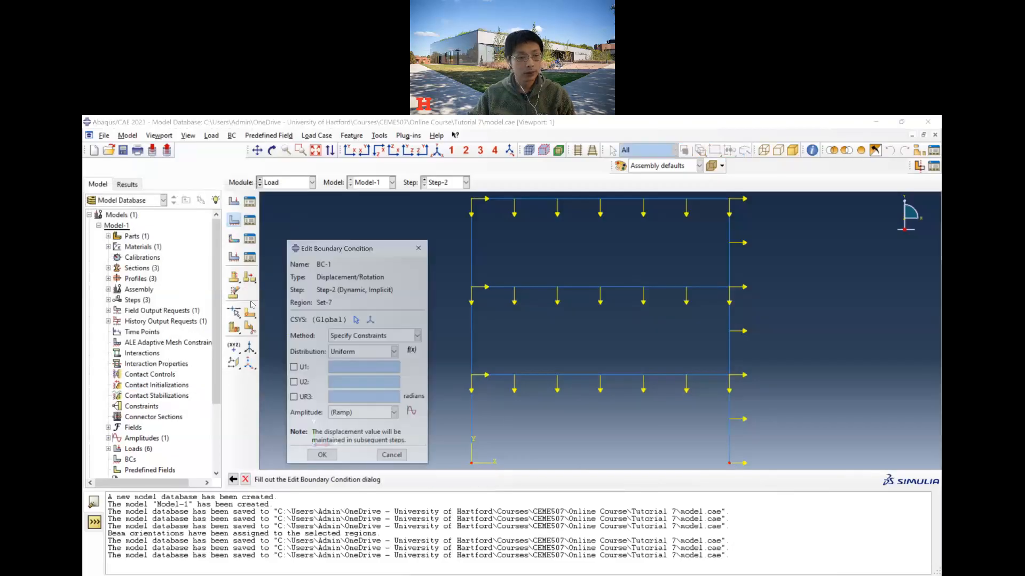
pyautogui.click(307, 368)
pyautogui.click(302, 384)
pyautogui.click(295, 398)
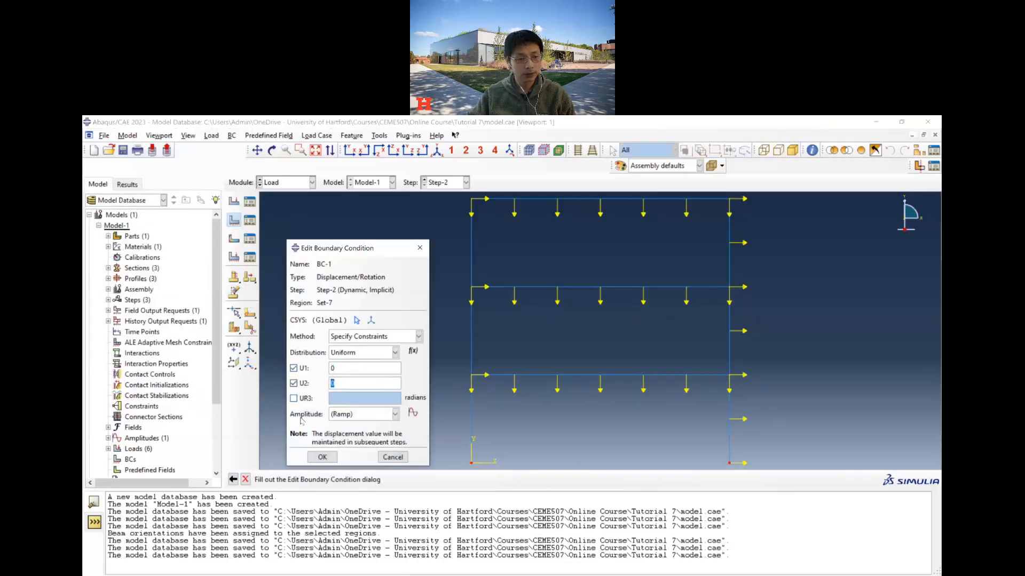
pyautogui.click(322, 457)
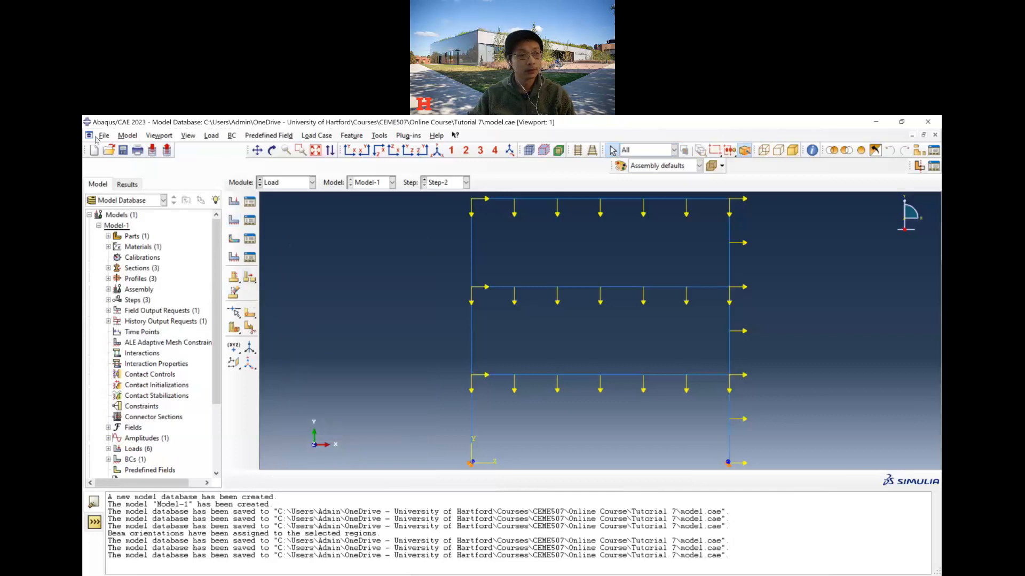
pyautogui.click(123, 150)
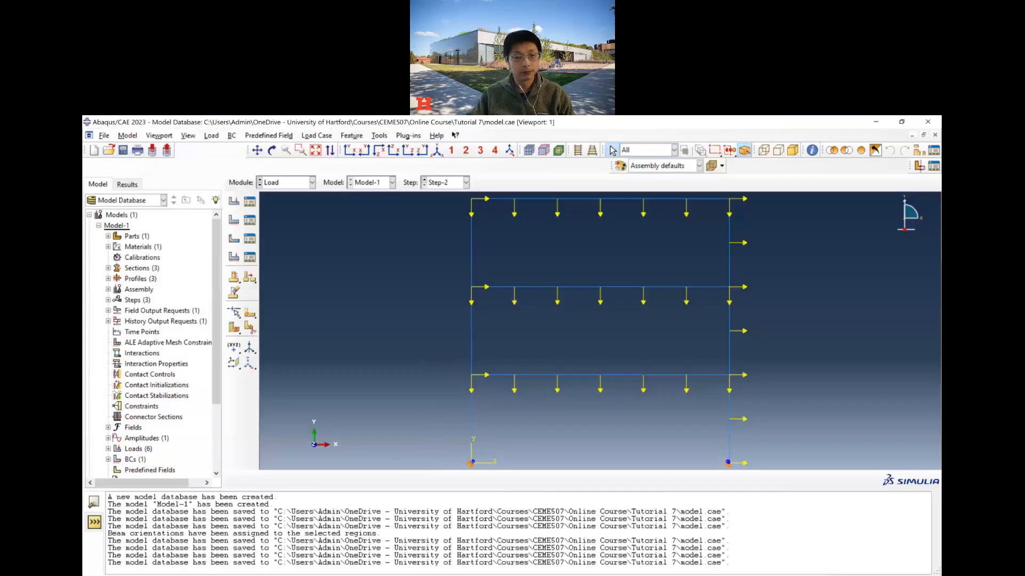
# Check the mesh instructions in the tutorial PDF and, back in Abaqus/CAE's Mesh module, seed all frame edges by number with 1 element each.
pyautogui.hotkey('alt', 'Tab')
pyautogui.scroll(-3, 479, 338)
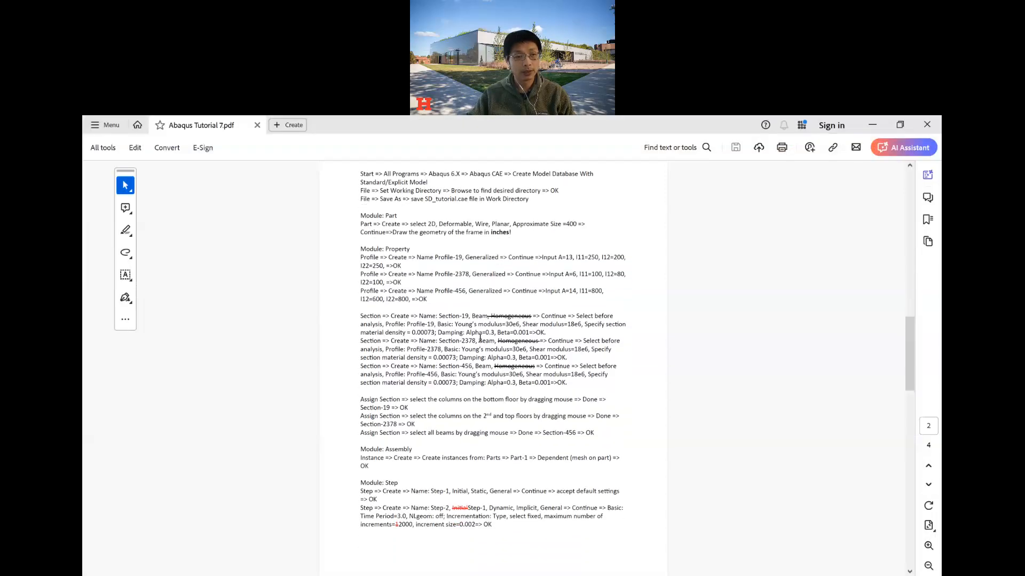
pyautogui.scroll(-10, 463, 302)
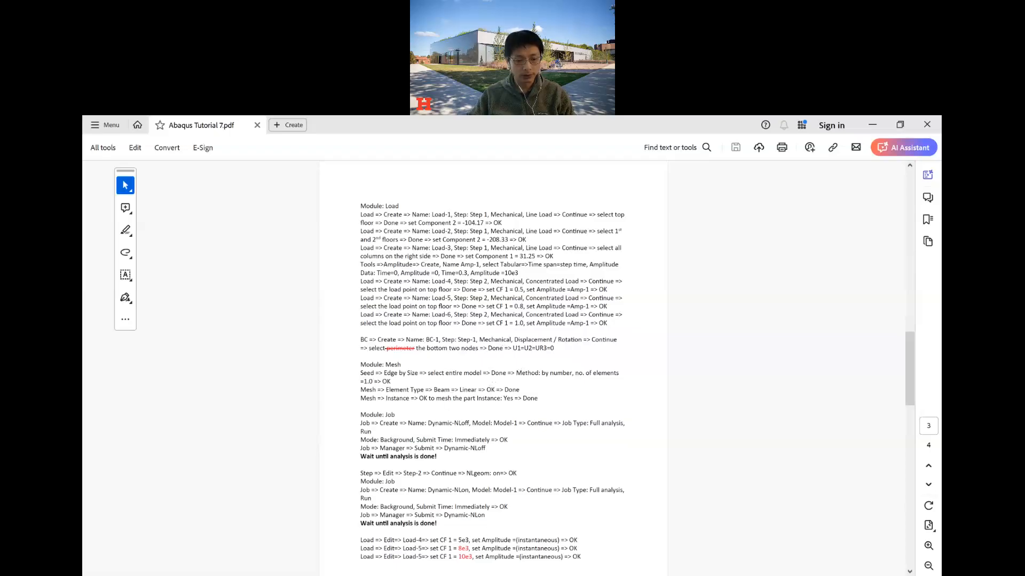
pyautogui.hotkey('alt', 'Tab')
pyautogui.click(285, 183)
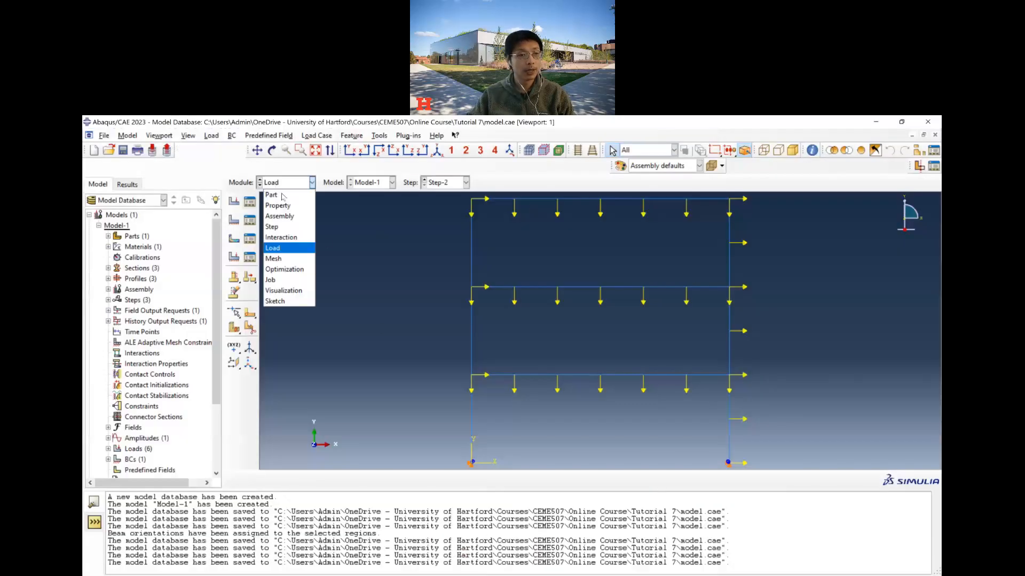
pyautogui.click(277, 258)
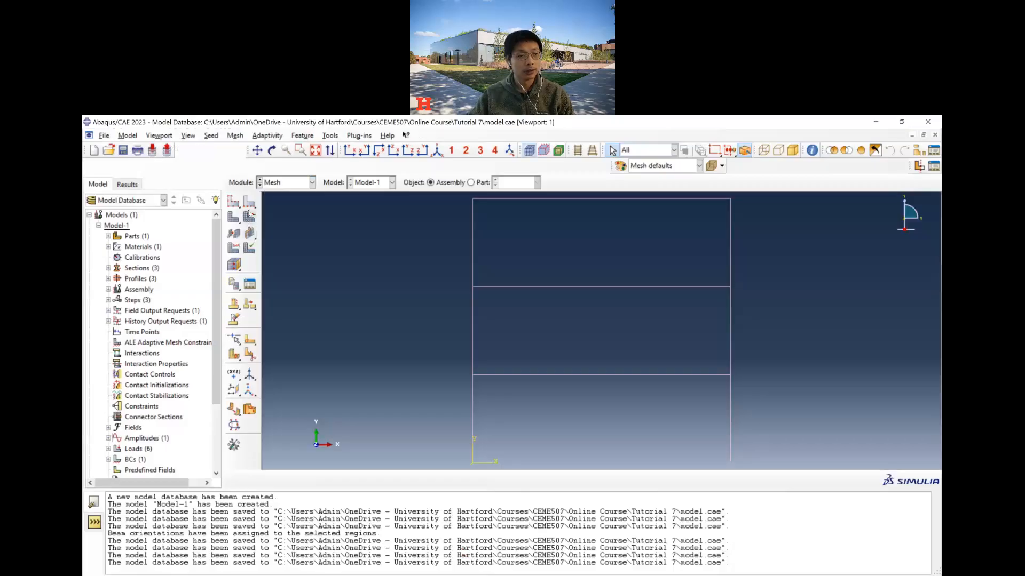
pyautogui.click(249, 201)
pyautogui.moveTo(768, 452); pyautogui.dragTo(409, 202)
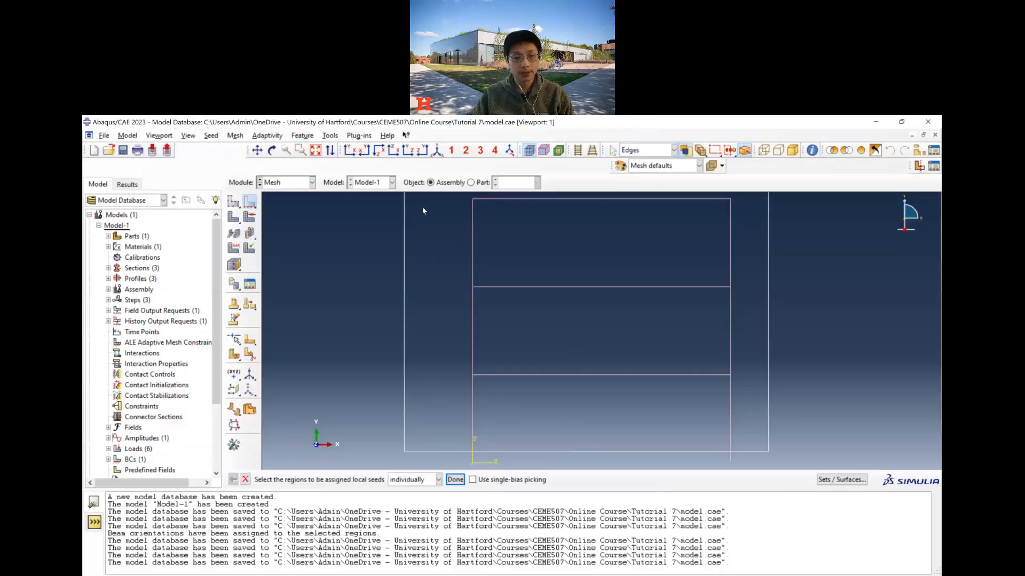
pyautogui.click(454, 479)
pyautogui.click(387, 300)
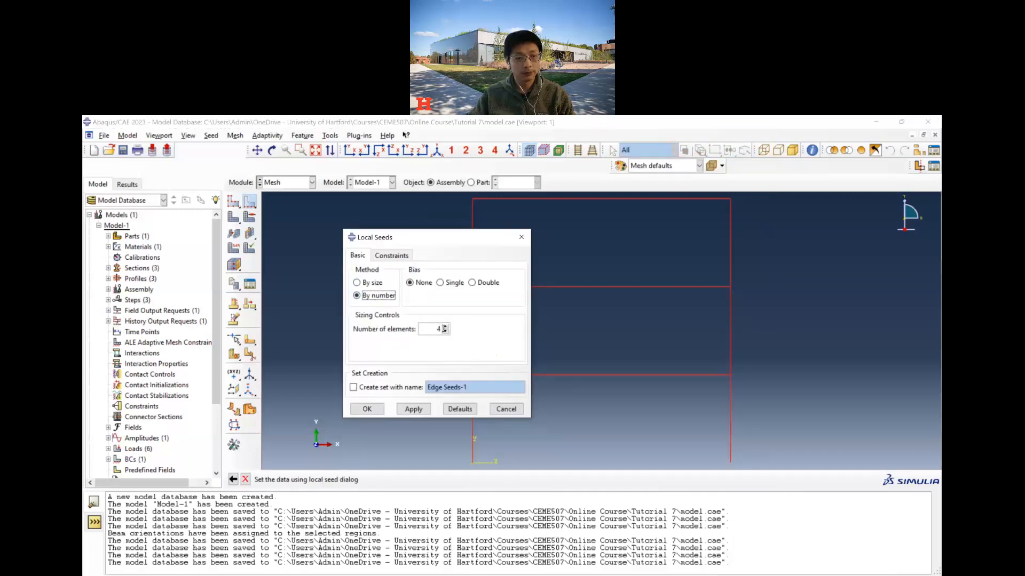
pyautogui.click(368, 409)
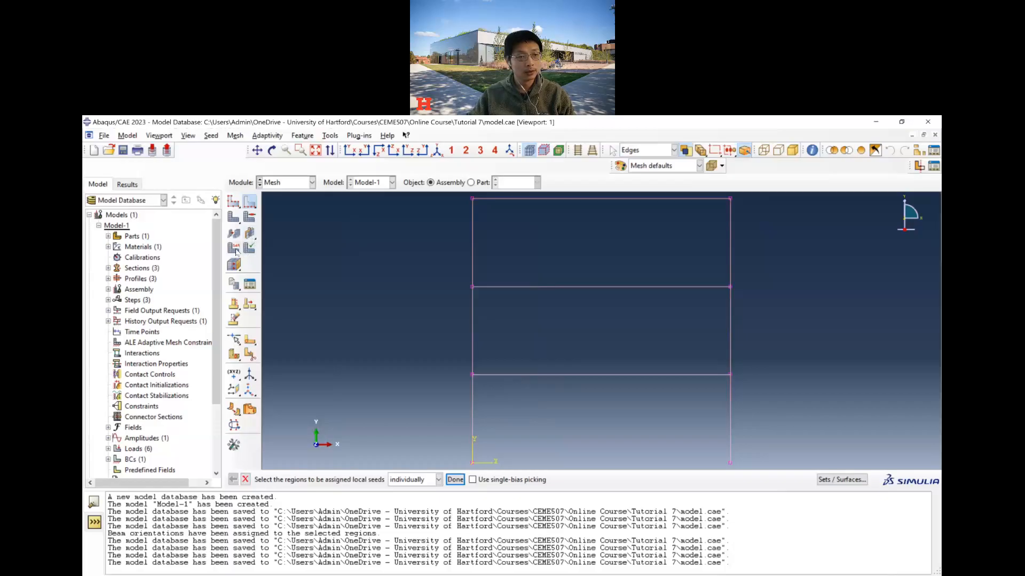
# Assign the Standard linear Beam element type B21 to the whole frame, checking the element settings against the tutorial PDF.
pyautogui.click(249, 249)
pyautogui.moveTo(768, 460); pyautogui.dragTo(394, 200)
pyautogui.click(408, 479)
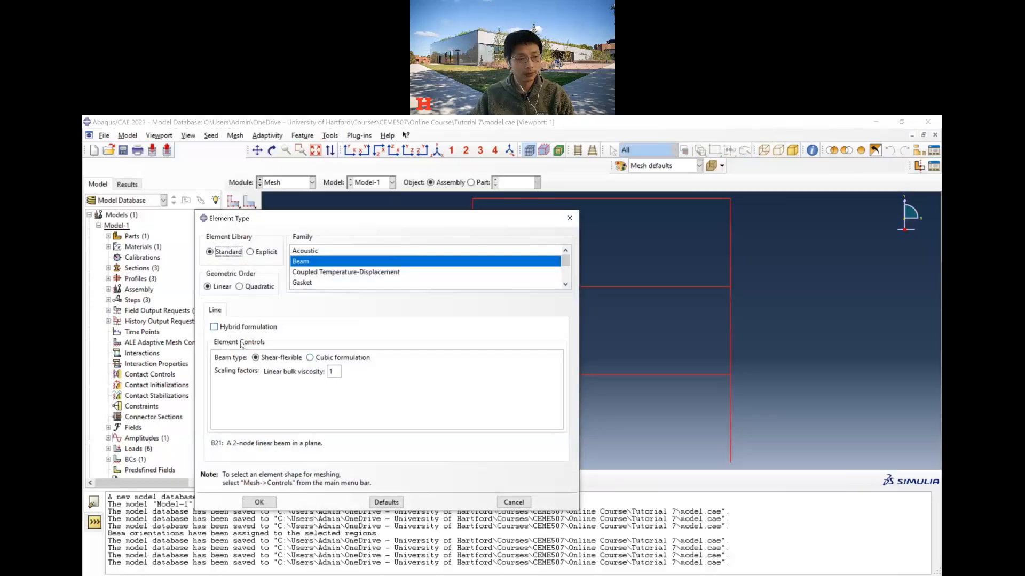
pyautogui.moveTo(346, 446); pyautogui.dragTo(221, 444)
pyautogui.hotkey('alt', 'Tab')
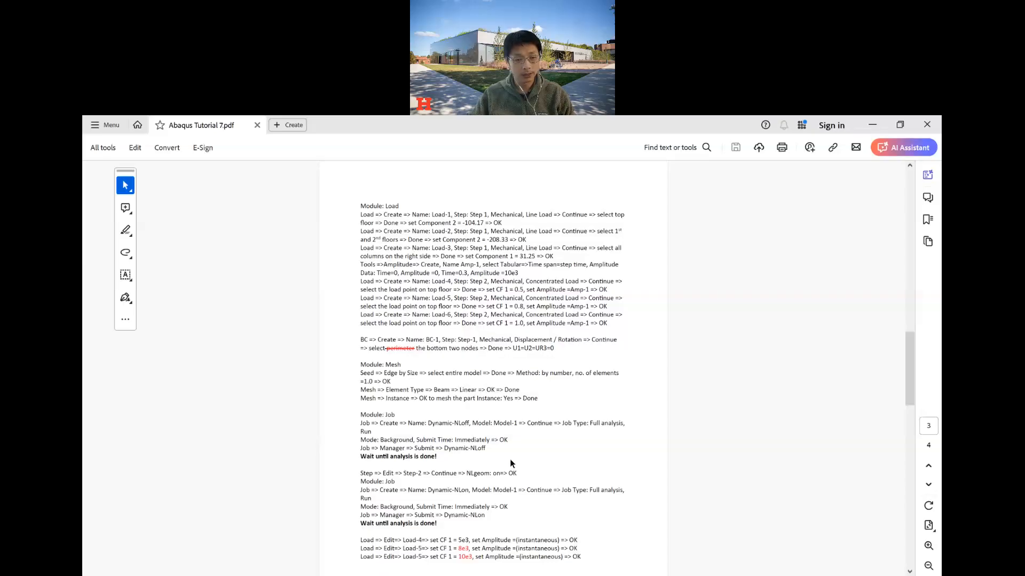
pyautogui.hotkey('alt', 'Tab')
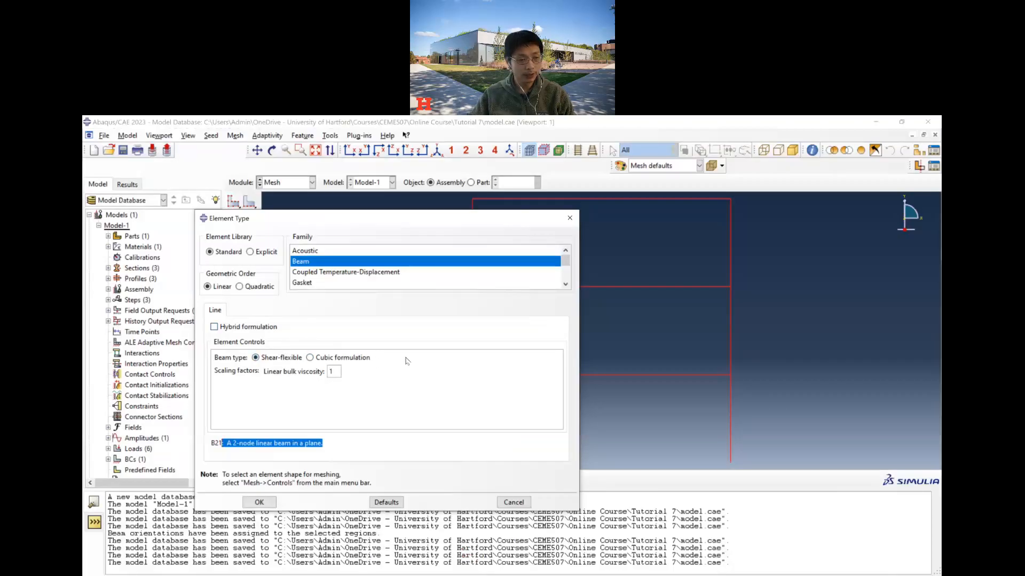
pyautogui.click(328, 446)
pyautogui.moveTo(328, 446); pyautogui.dragTo(203, 444)
pyautogui.click(328, 465)
pyautogui.click(259, 502)
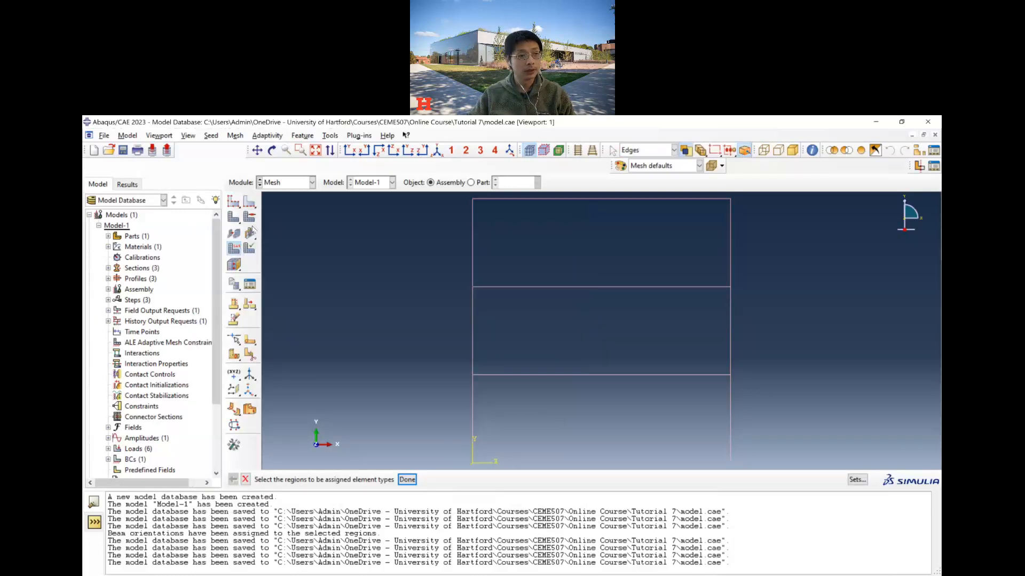
# Mesh the frame's part instance and save the model.
pyautogui.click(354, 479)
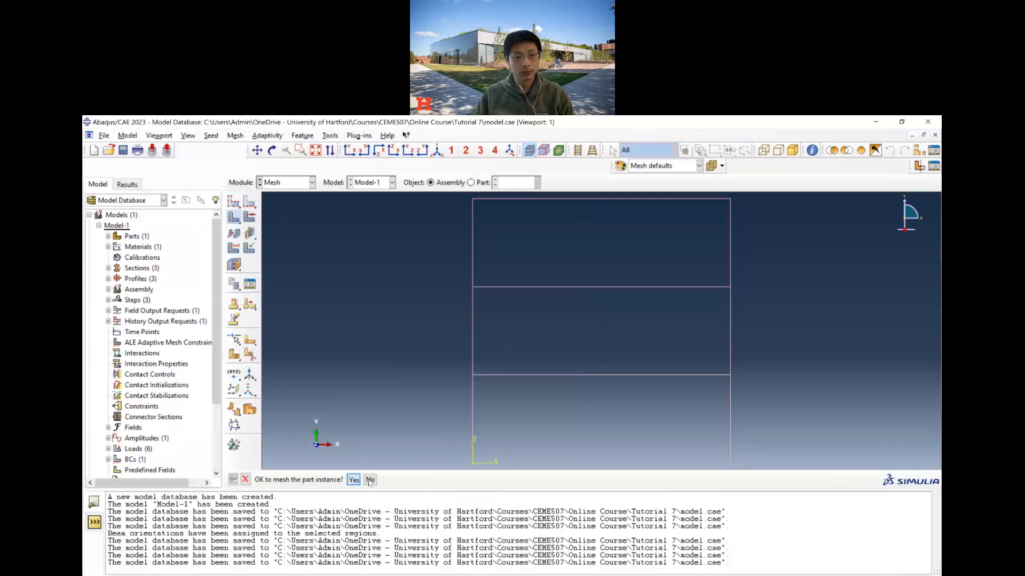
pyautogui.click(123, 151)
# Turn on node labels for the mesh in the assembly display options.
pyautogui.click(187, 136)
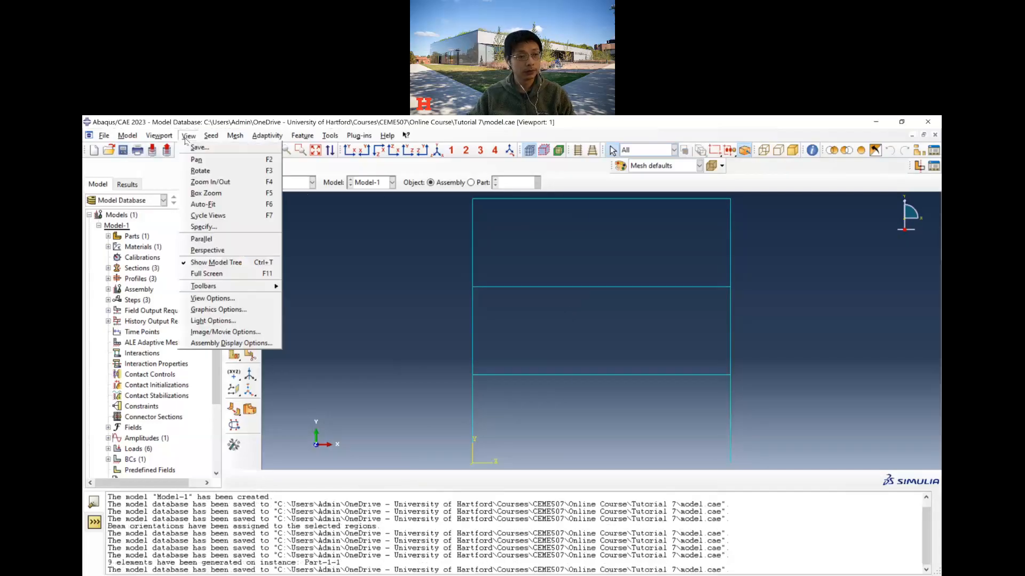
pyautogui.click(243, 343)
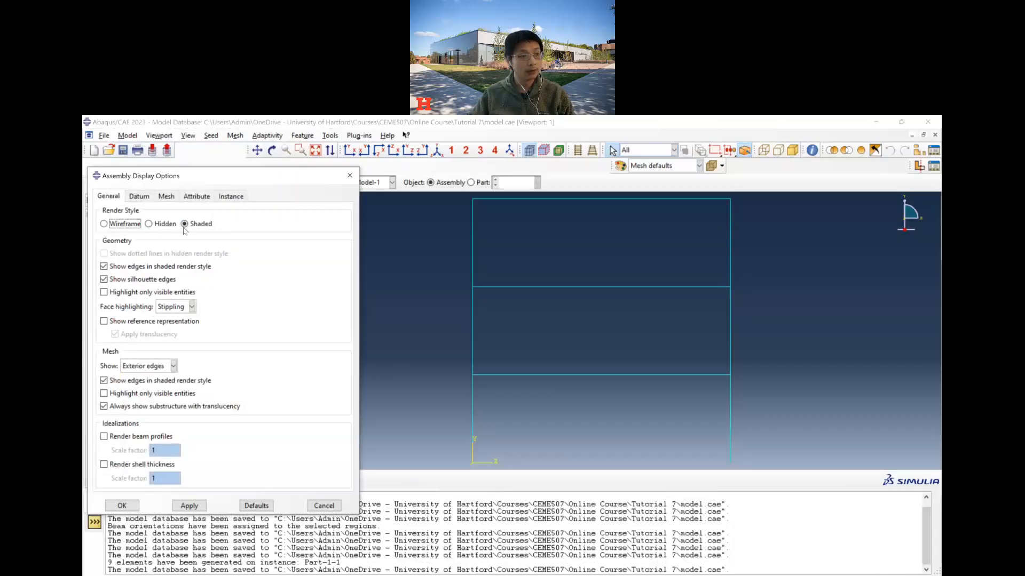
pyautogui.click(166, 198)
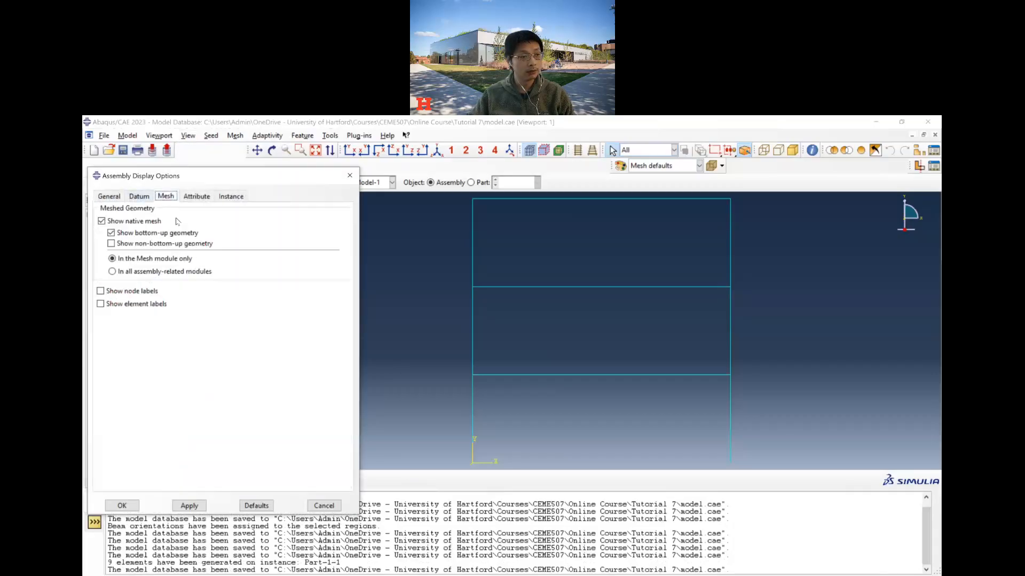
pyautogui.click(141, 292)
pyautogui.click(190, 505)
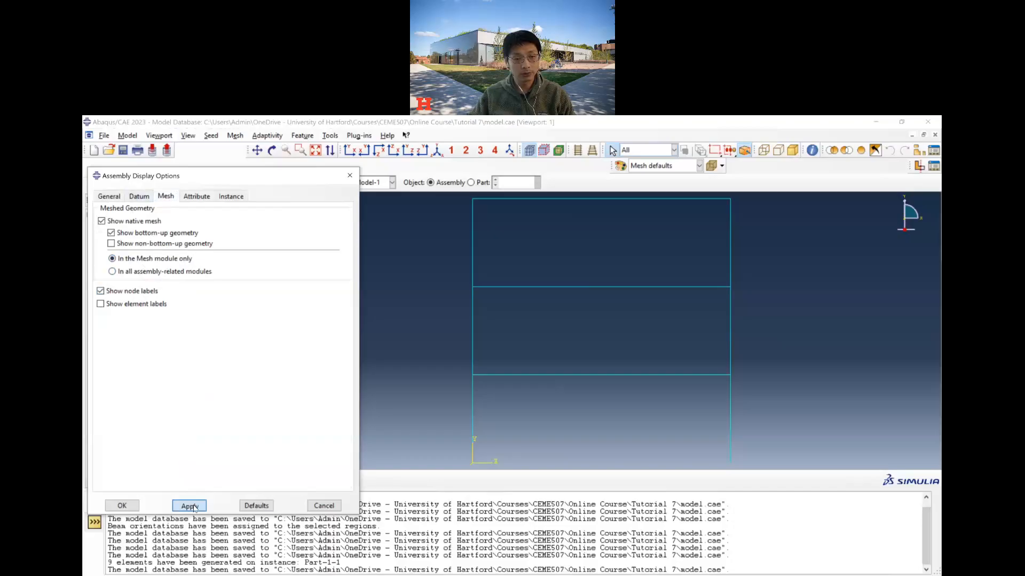
pyautogui.click(122, 505)
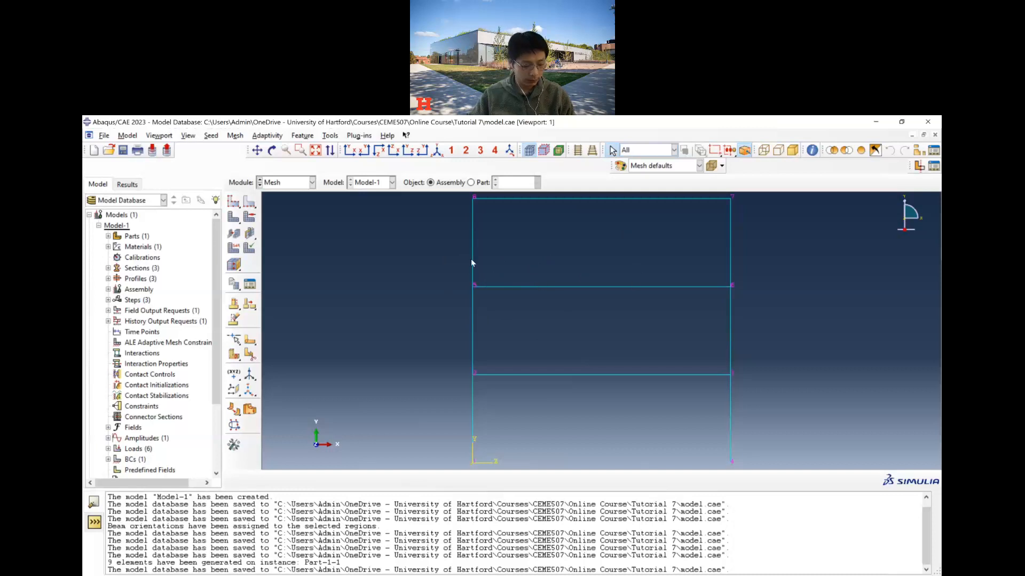
# Switch to the Job module.
pyautogui.click(312, 183)
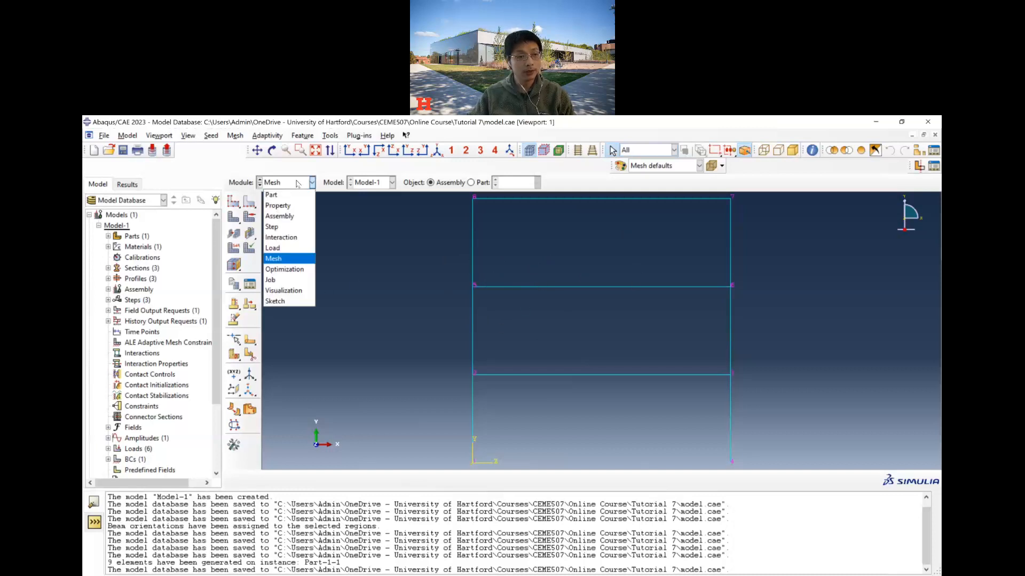
pyautogui.click(284, 280)
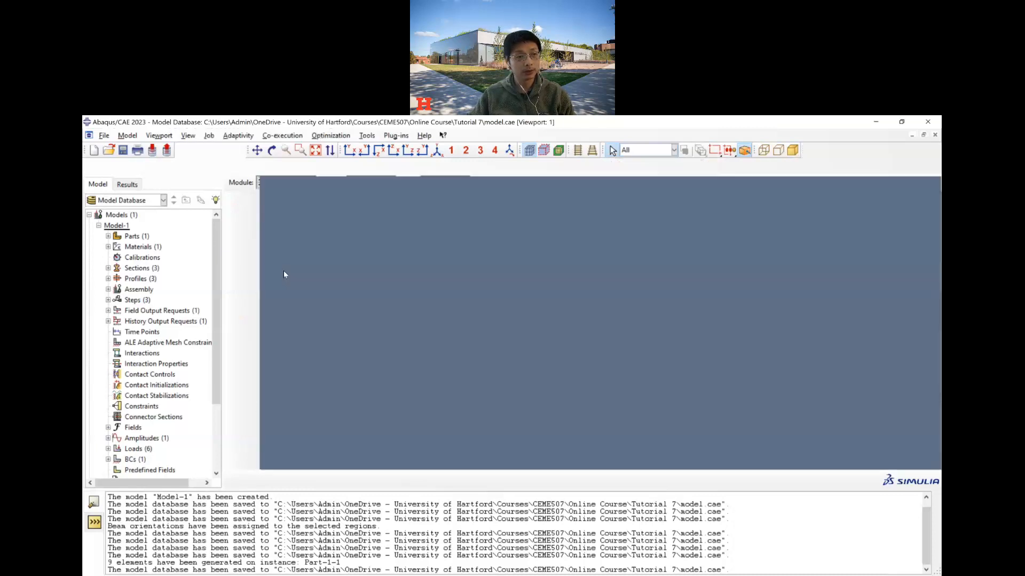
pyautogui.click(234, 187)
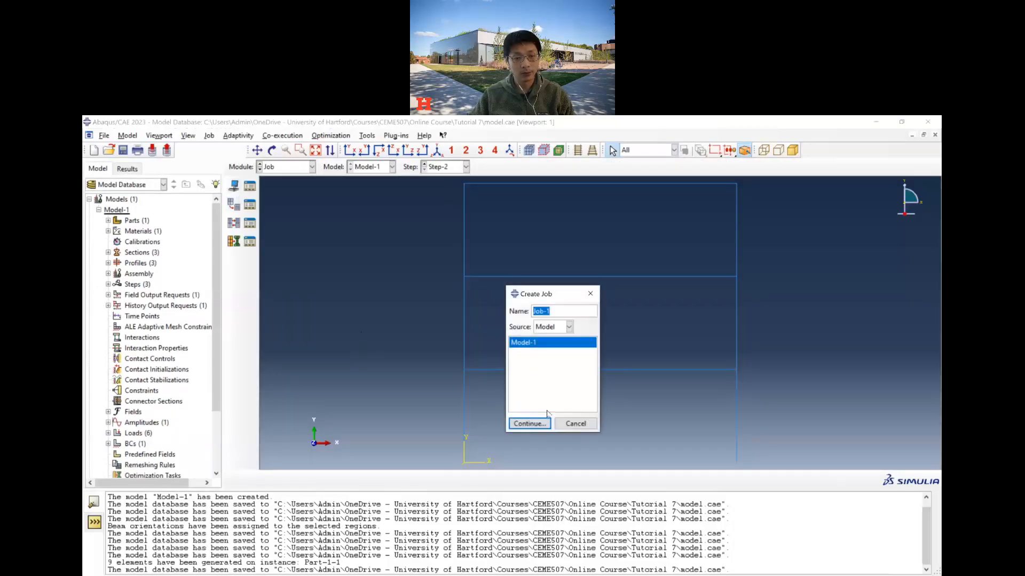
pyautogui.click(541, 427)
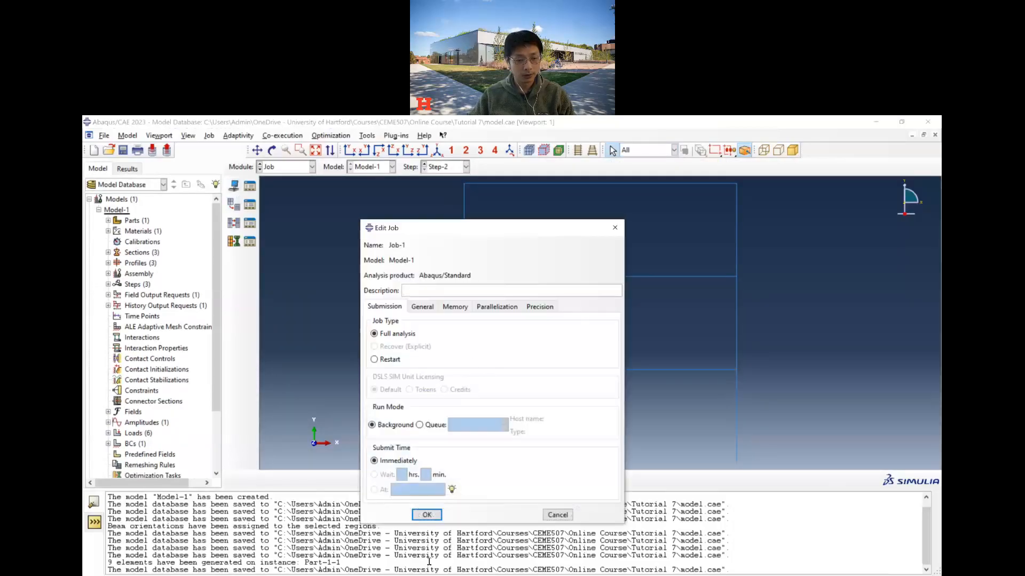
pyautogui.hotkey('alt', 'Tab')
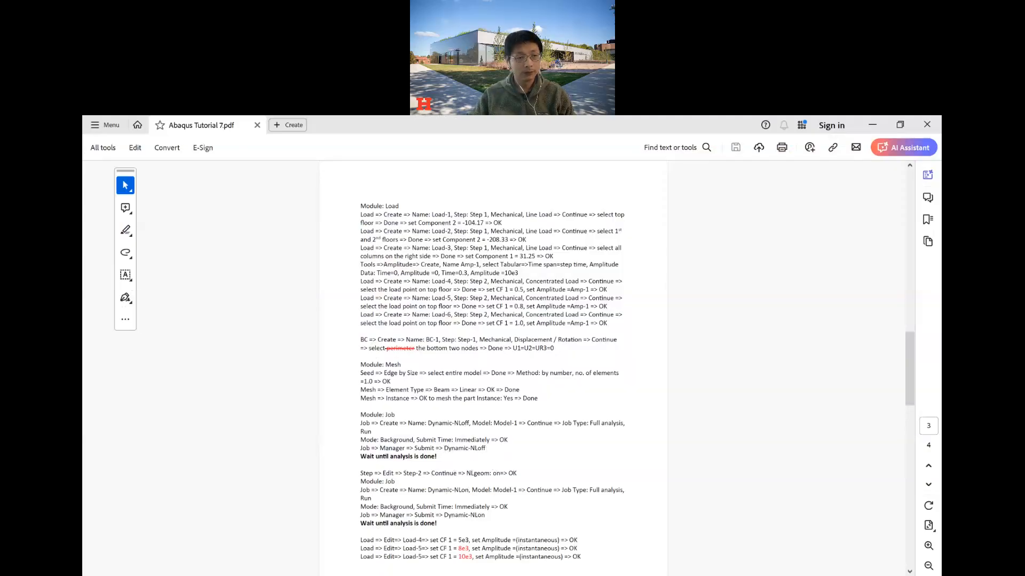
pyautogui.hotkey('alt', 'Tab')
pyautogui.click(559, 516)
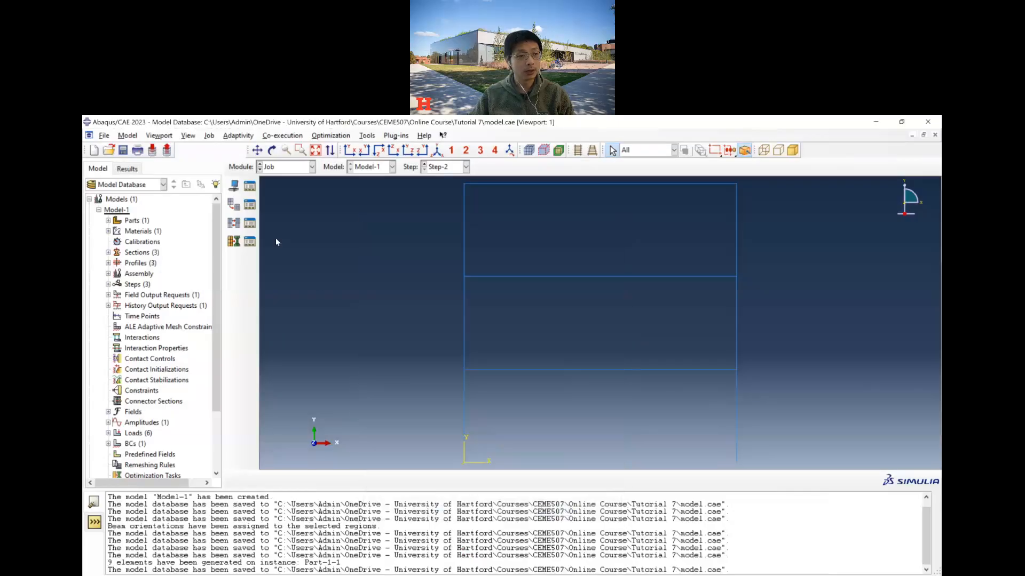
# Create a full-analysis job named Dynamic_NLoff from Model-1, run in the background and submitted immediately.
pyautogui.click(233, 186)
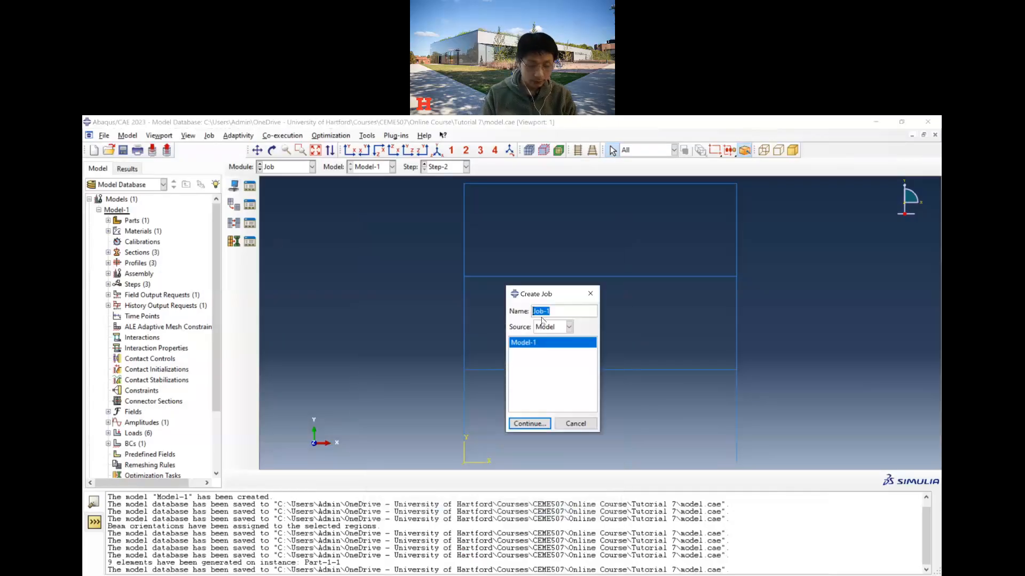
pyautogui.write('N')
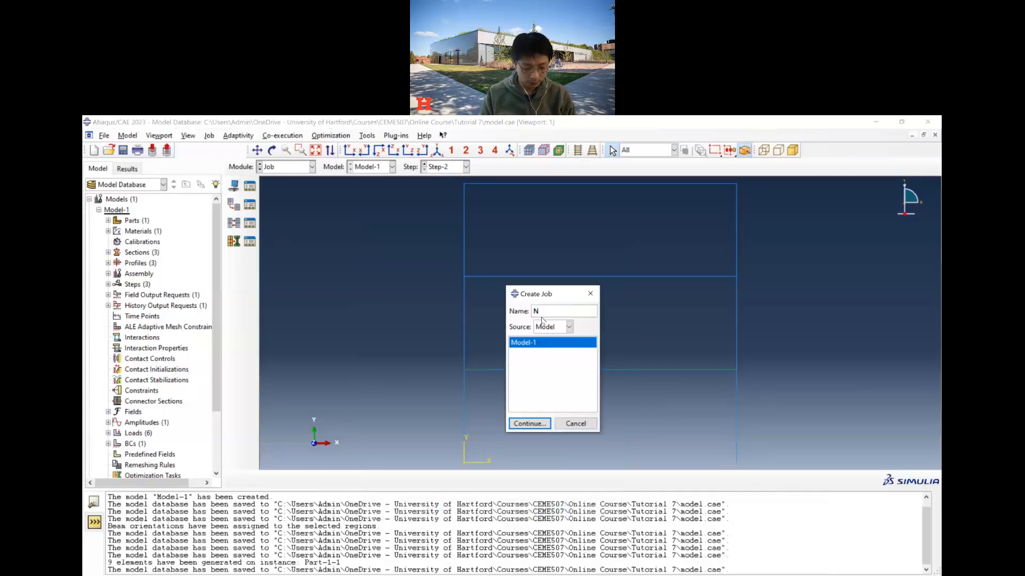
pyautogui.press('BackSpace')
pyautogui.write('Dy')
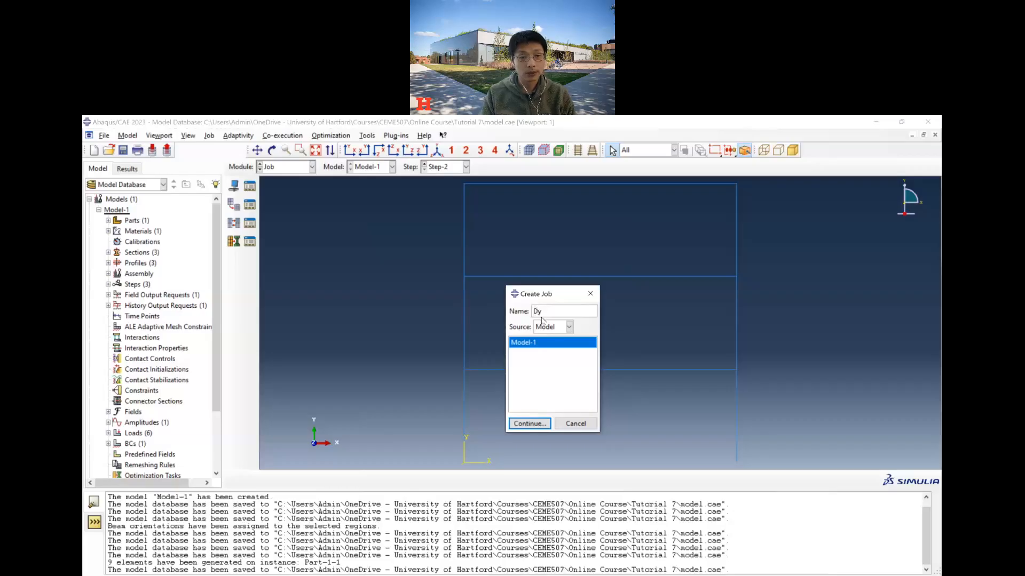
pyautogui.write('namic_NLoff')
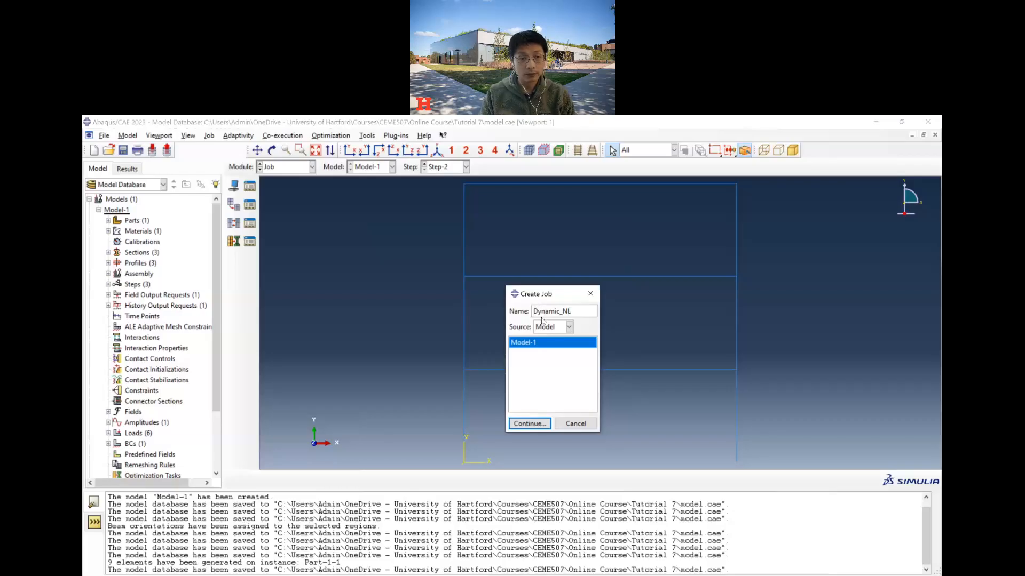
pyautogui.click(529, 423)
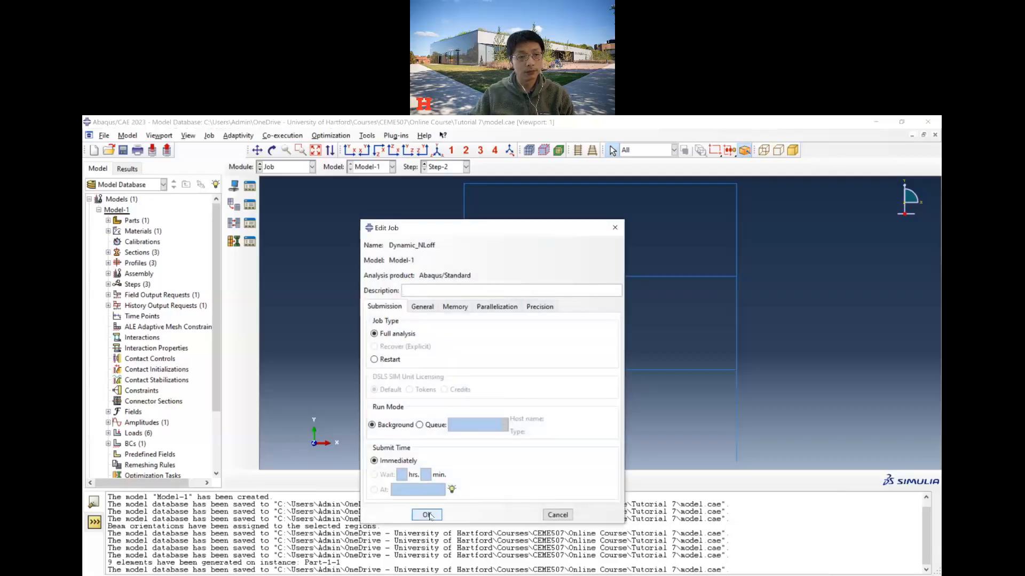
pyautogui.click(430, 516)
# Submit the Dynamic_NLoff job for analysis and review the messages the job reports.
pyautogui.click(249, 186)
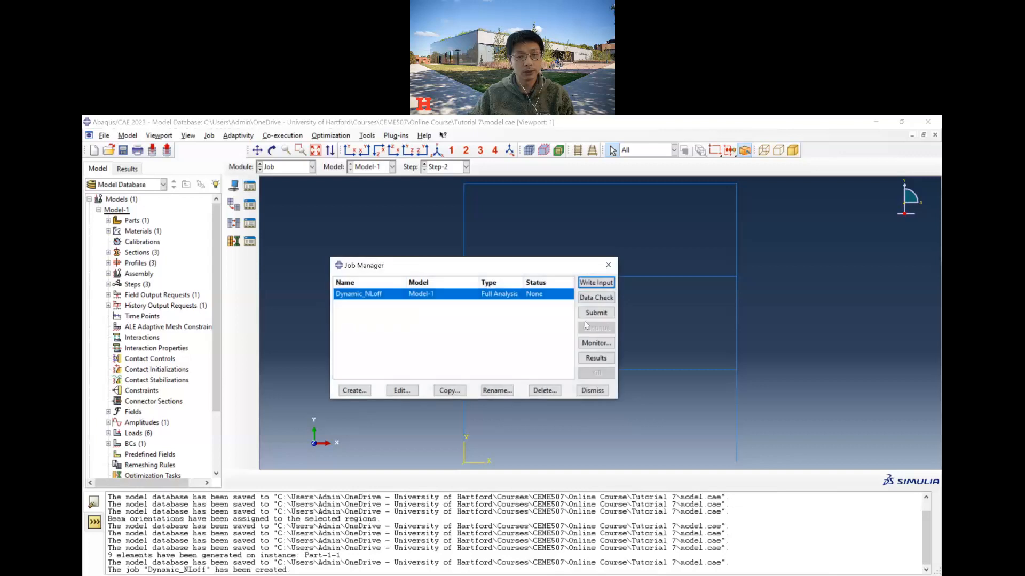
pyautogui.click(594, 312)
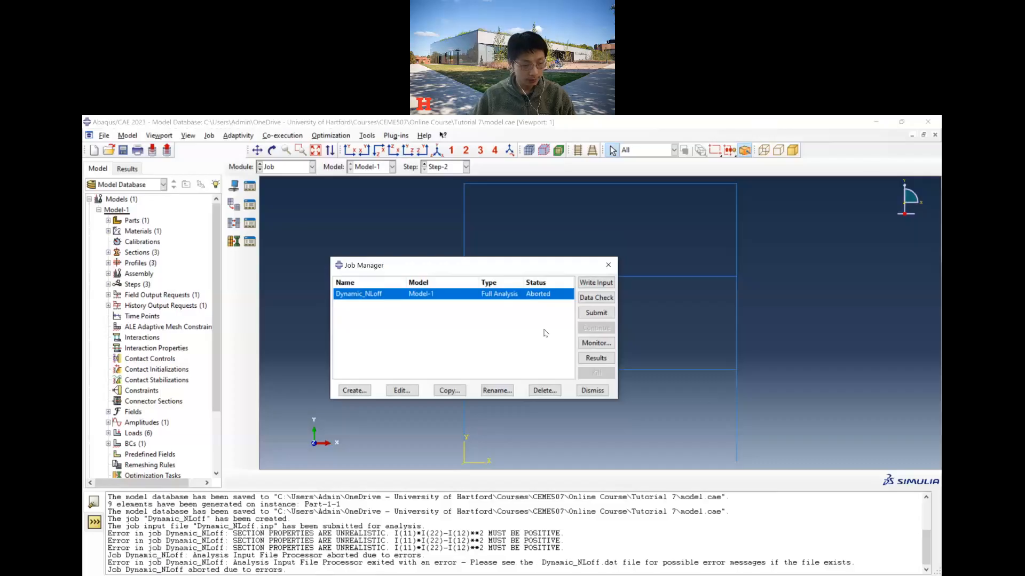
pyautogui.click(487, 534)
pyautogui.moveTo(479, 533); pyautogui.dragTo(447, 534)
pyautogui.click(447, 534)
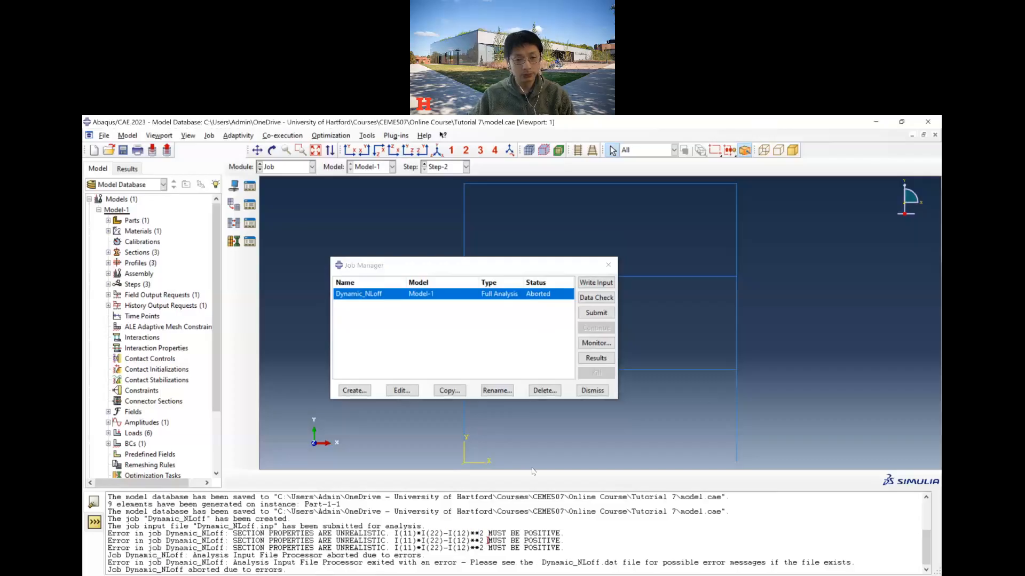
pyautogui.click(590, 391)
# Return to the Property module and set I12 of the generalized beam profile Profile-1 to 125.
pyautogui.click(284, 167)
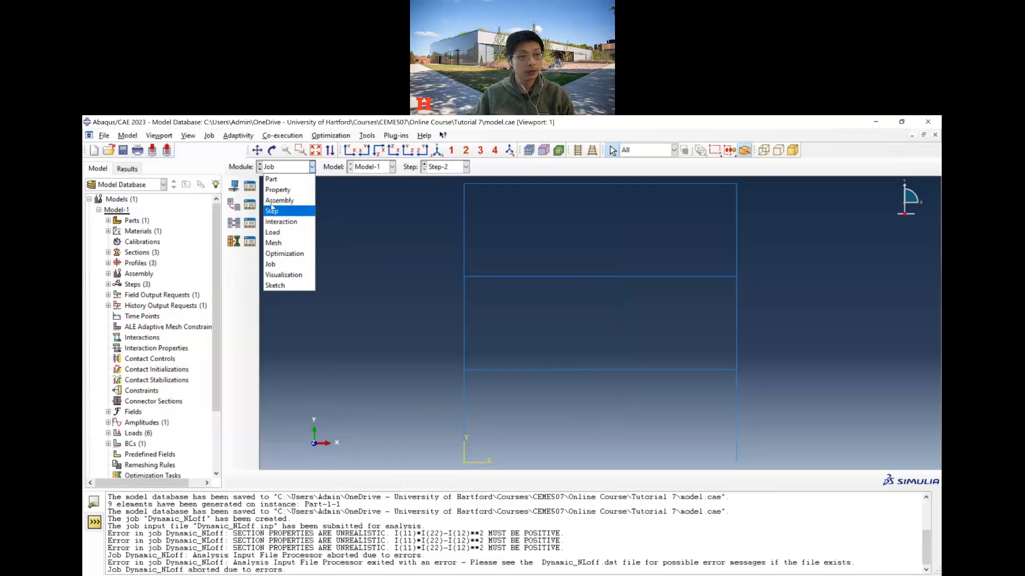
pyautogui.click(273, 192)
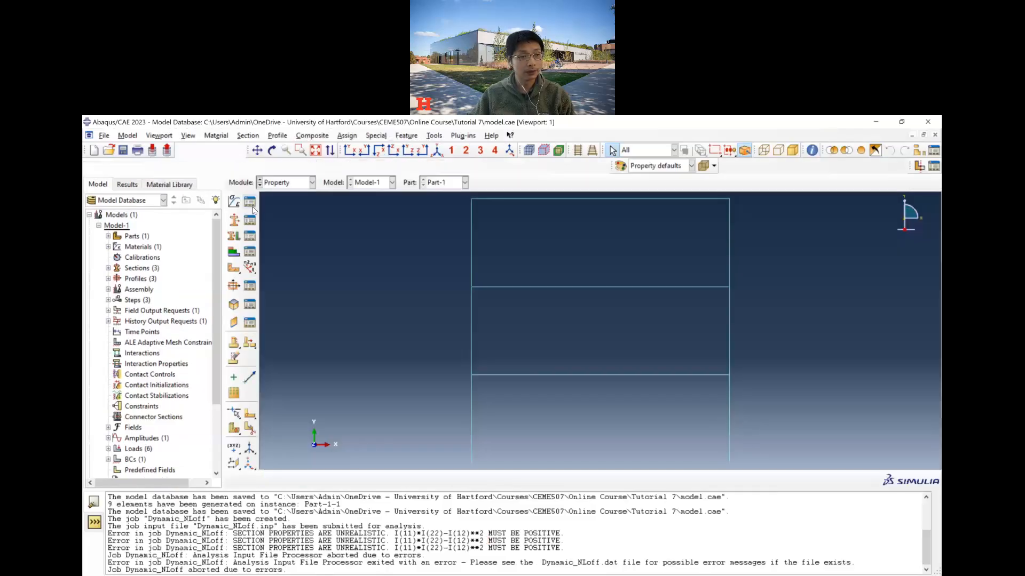
pyautogui.click(250, 219)
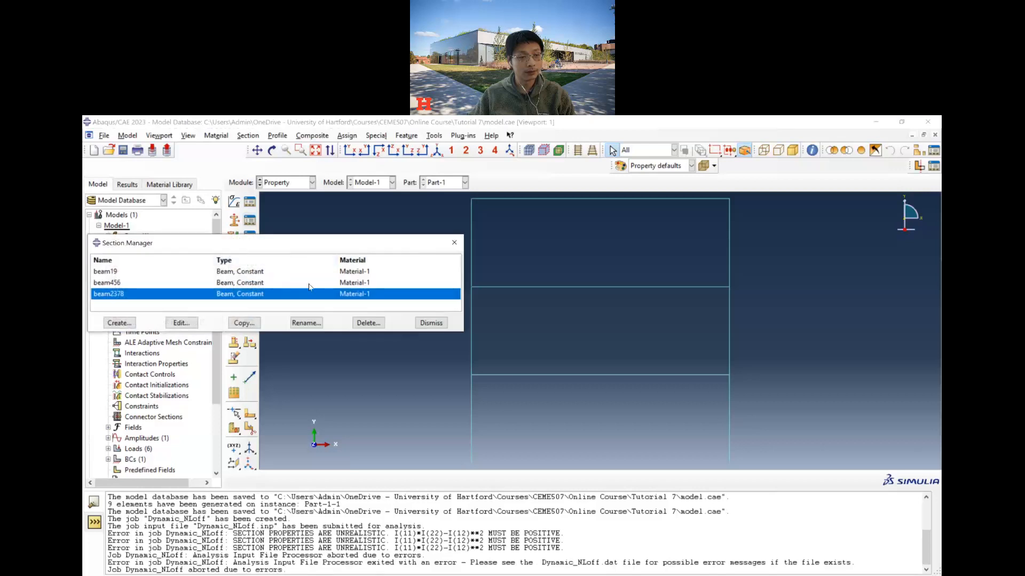
pyautogui.click(431, 323)
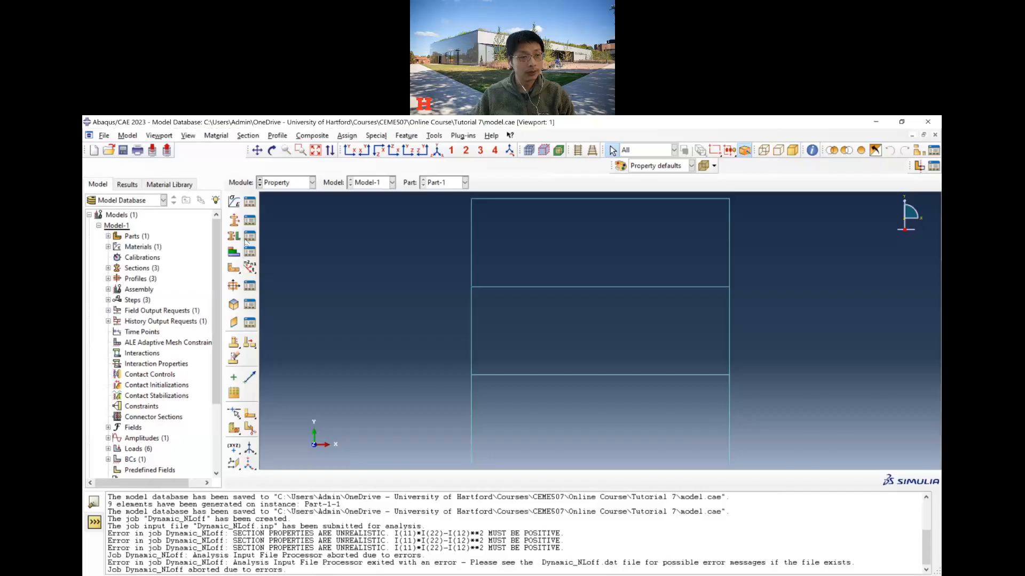
pyautogui.click(249, 288)
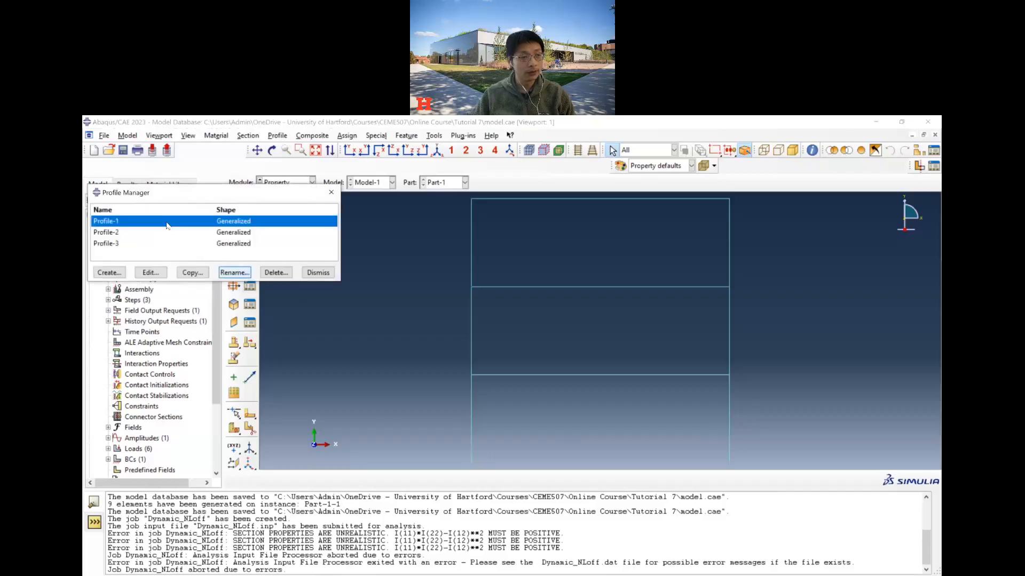
pyautogui.click(148, 273)
pyautogui.doubleClick(336, 292)
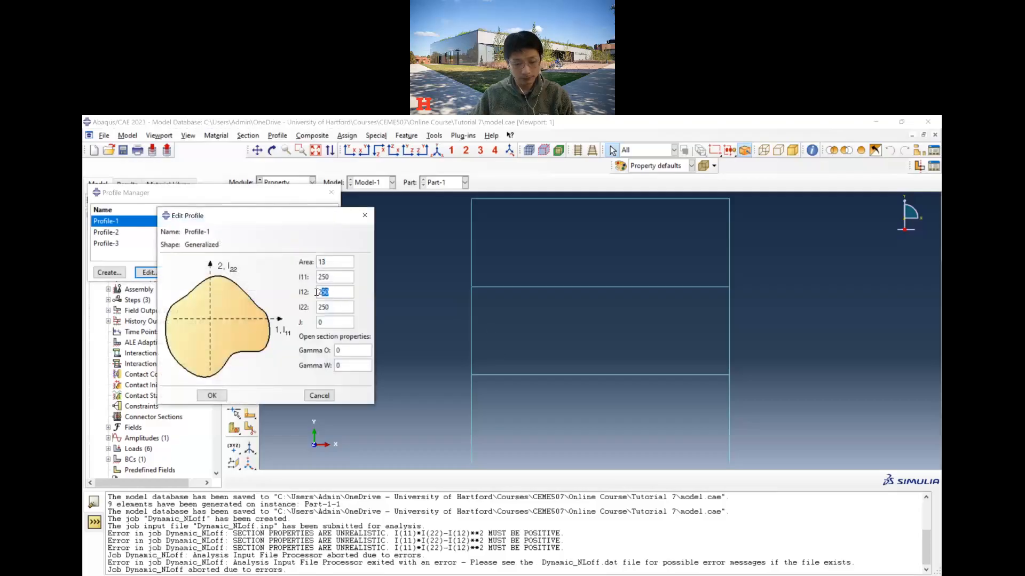
pyautogui.write('125')
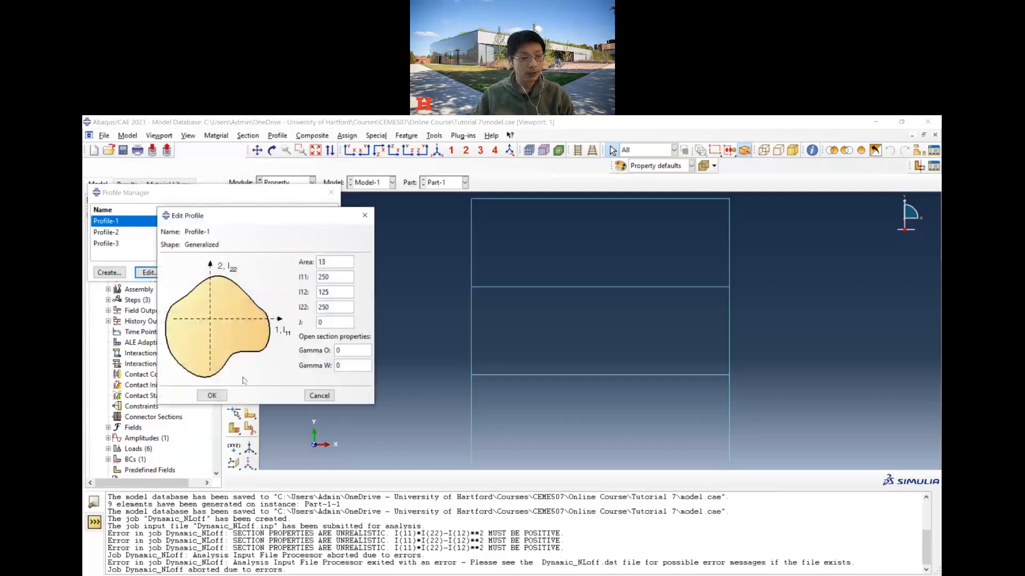
pyautogui.click(212, 396)
# Set I12 of the generalized beam profile Profile-2 to 50.
pyautogui.click(174, 233)
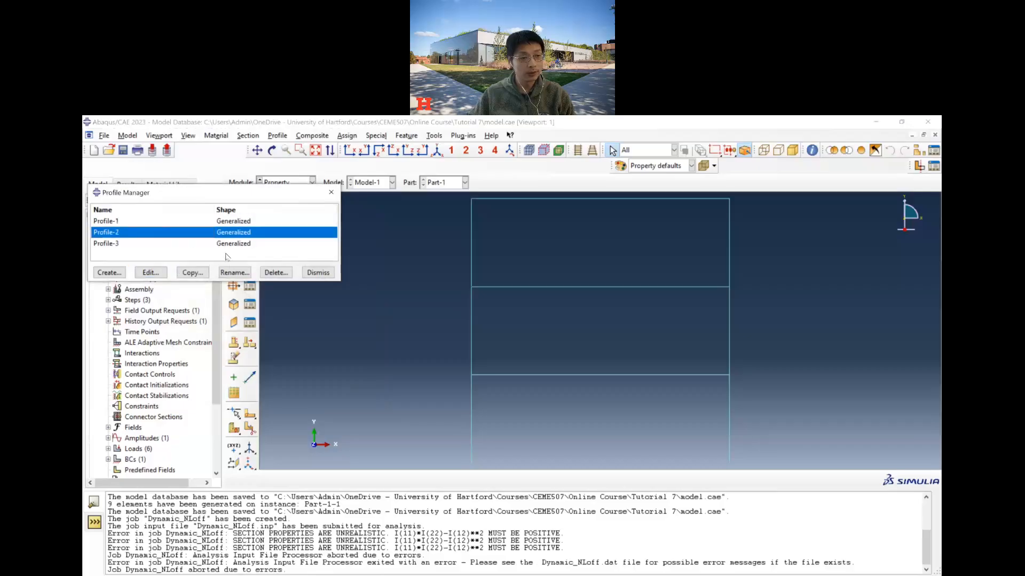
pyautogui.click(151, 273)
pyautogui.moveTo(336, 292); pyautogui.dragTo(310, 294)
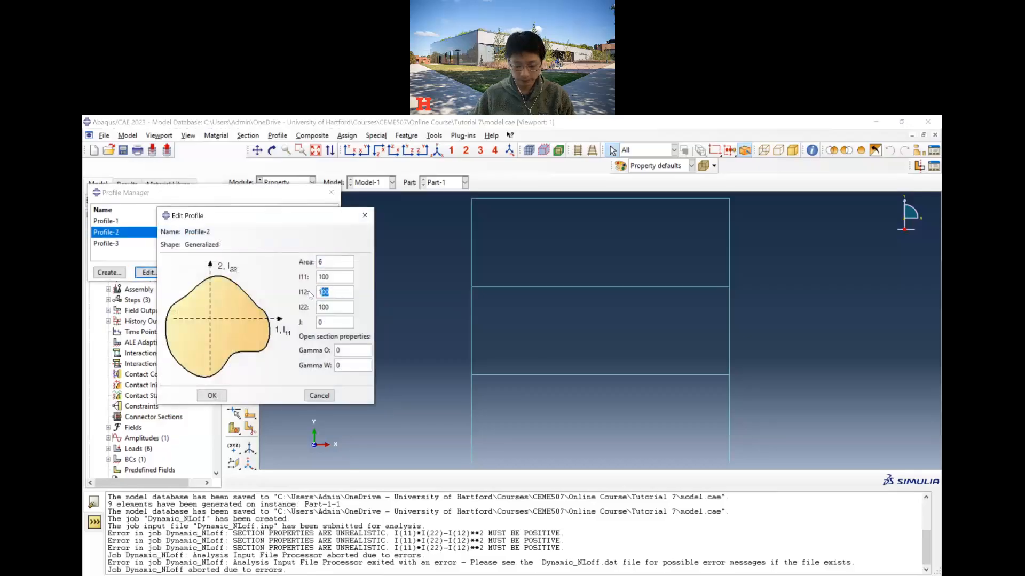
pyautogui.write('50')
pyautogui.click(219, 395)
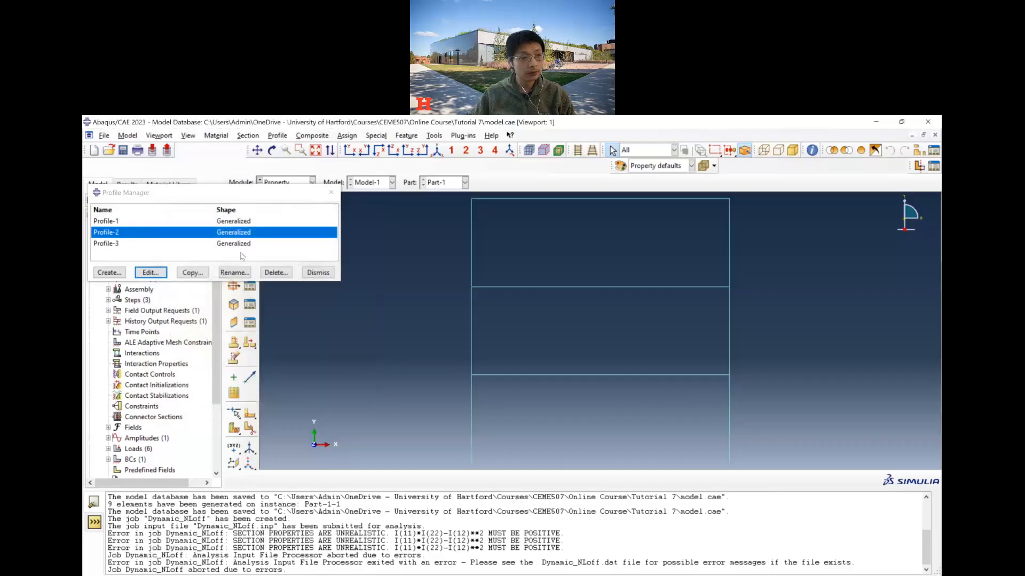
# Set I12 of the generalized beam profile Profile-3 to 400 and close the profile list.
pyautogui.click(243, 243)
pyautogui.click(149, 273)
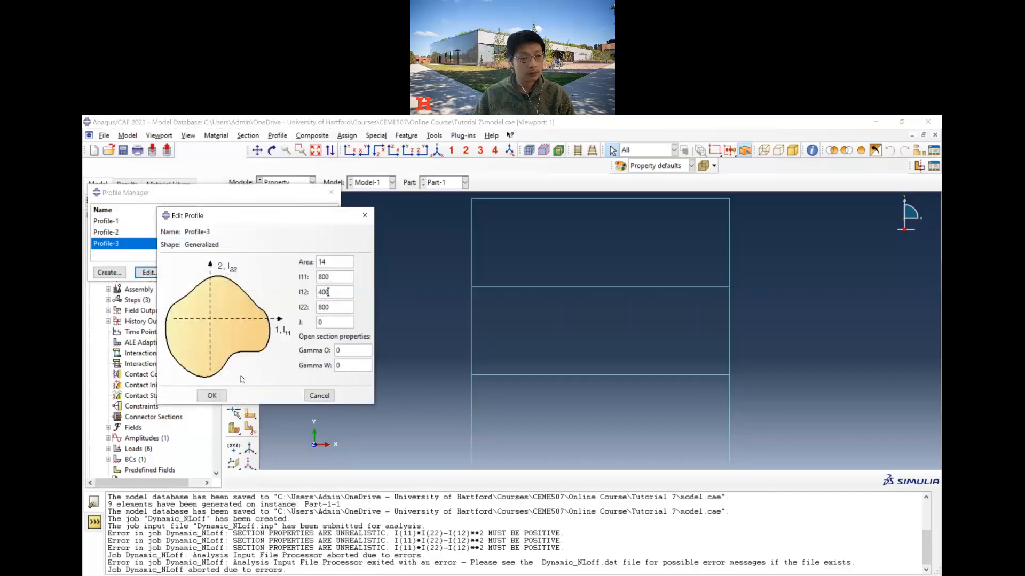
pyautogui.click(221, 394)
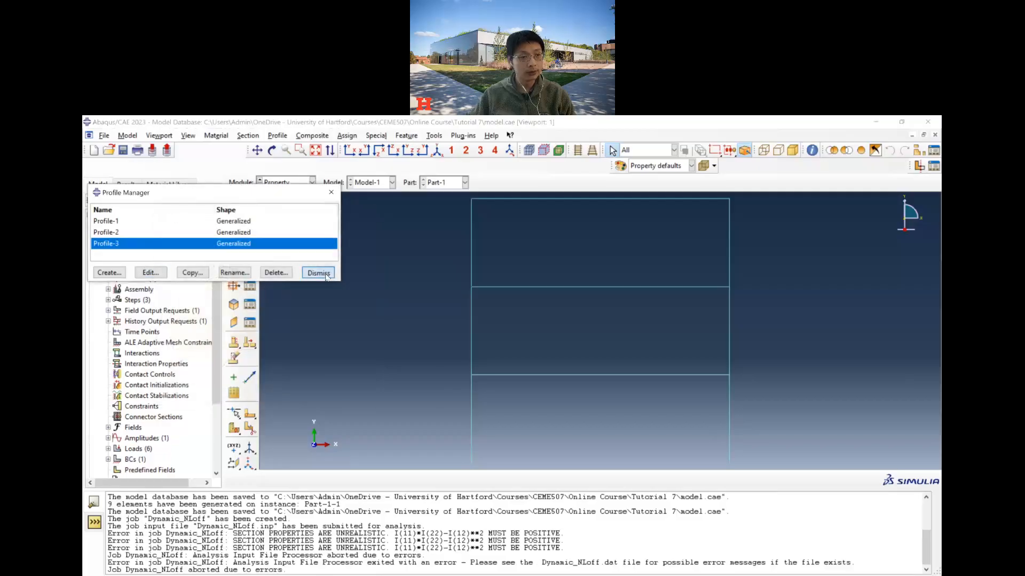
pyautogui.click(325, 272)
# Save the model, go back to the Job module and resubmit the Dynamic_NLoff job.
pyautogui.click(293, 183)
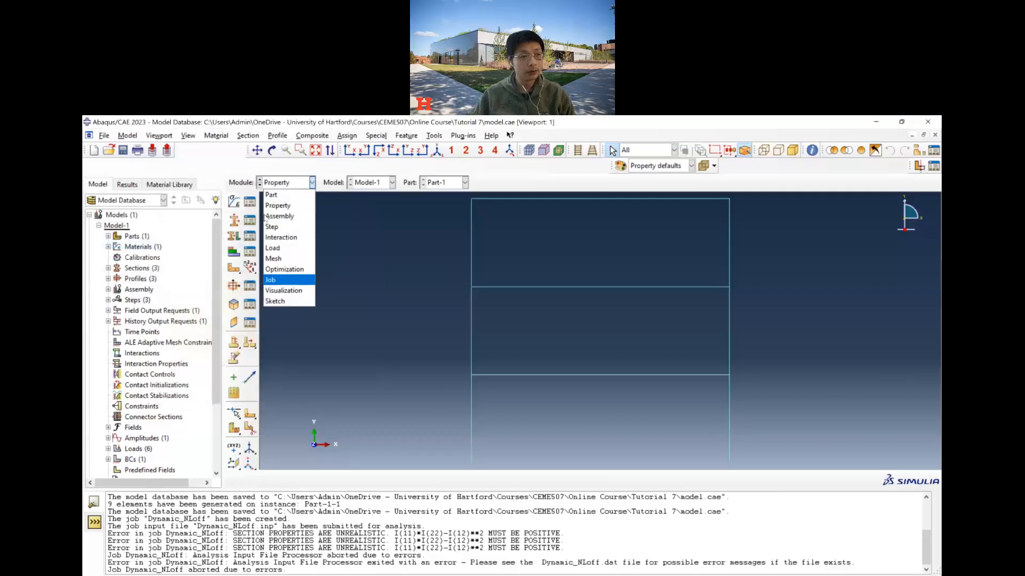
pyautogui.click(123, 151)
pyautogui.click(123, 151)
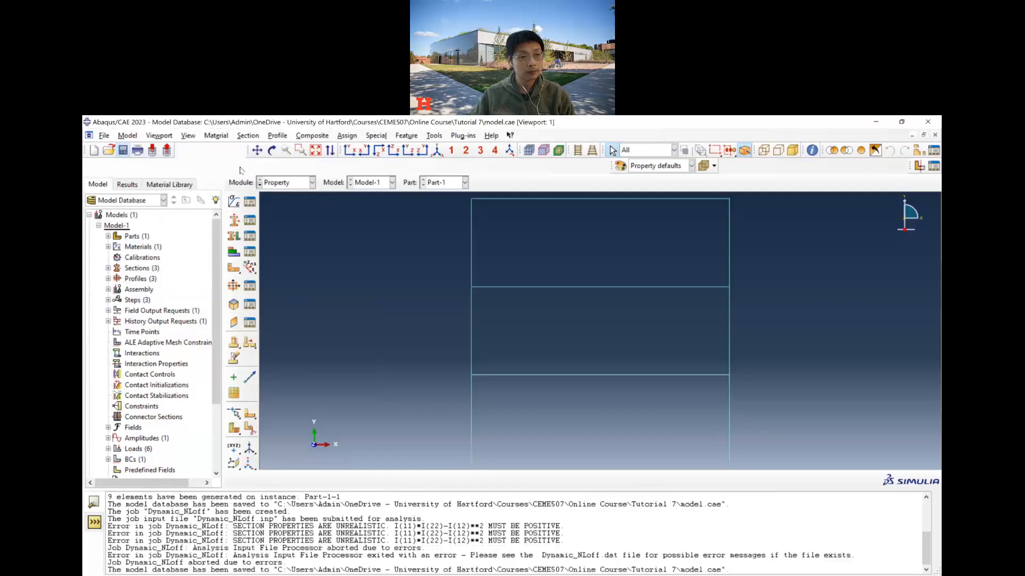
pyautogui.click(293, 182)
pyautogui.click(275, 280)
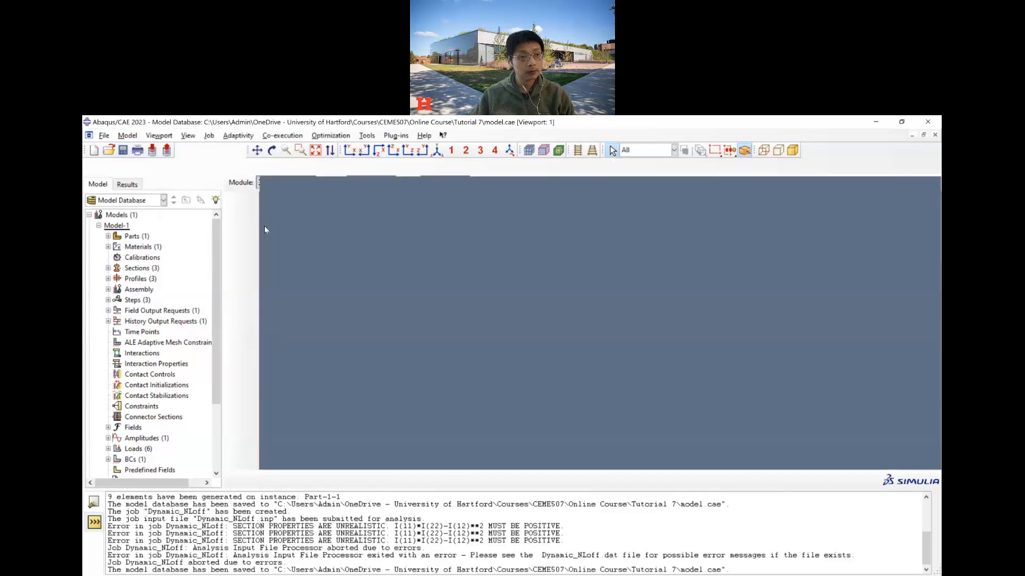
pyautogui.click(596, 313)
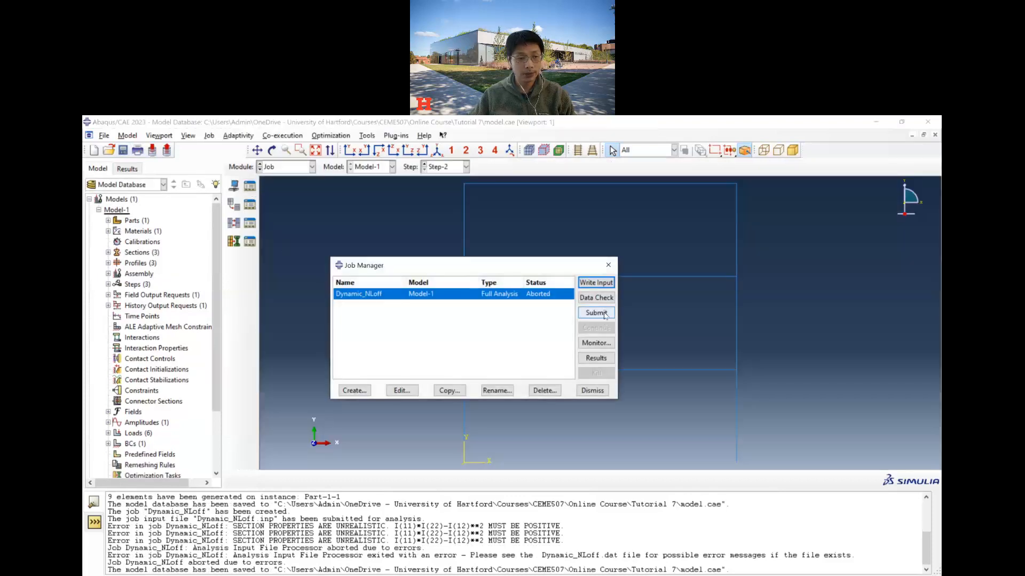
pyautogui.click(123, 365)
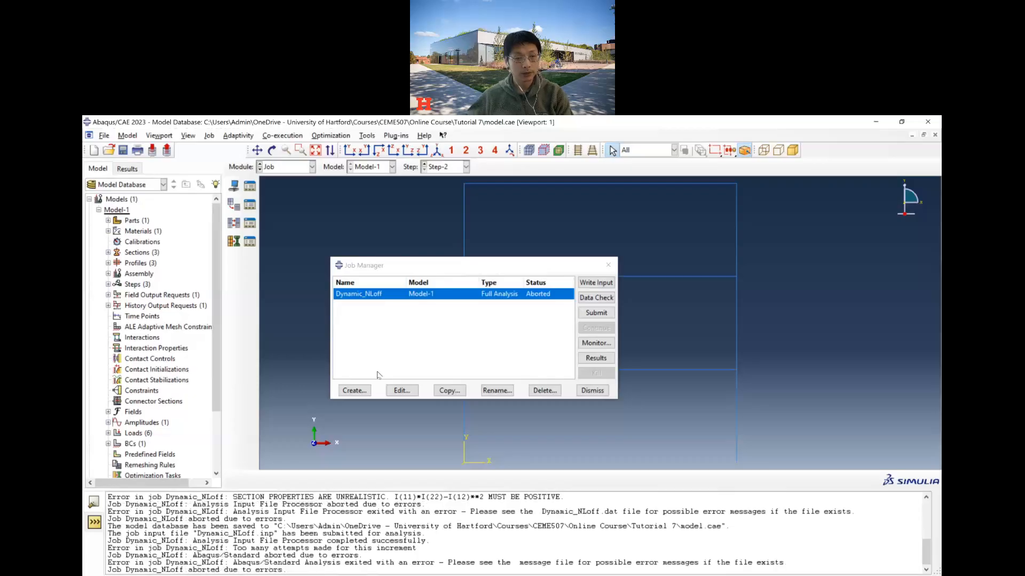
# Monitor the Dynamic_NLoff job and examine its errors and warnings in an enlarged monitor window.
pyautogui.click(596, 343)
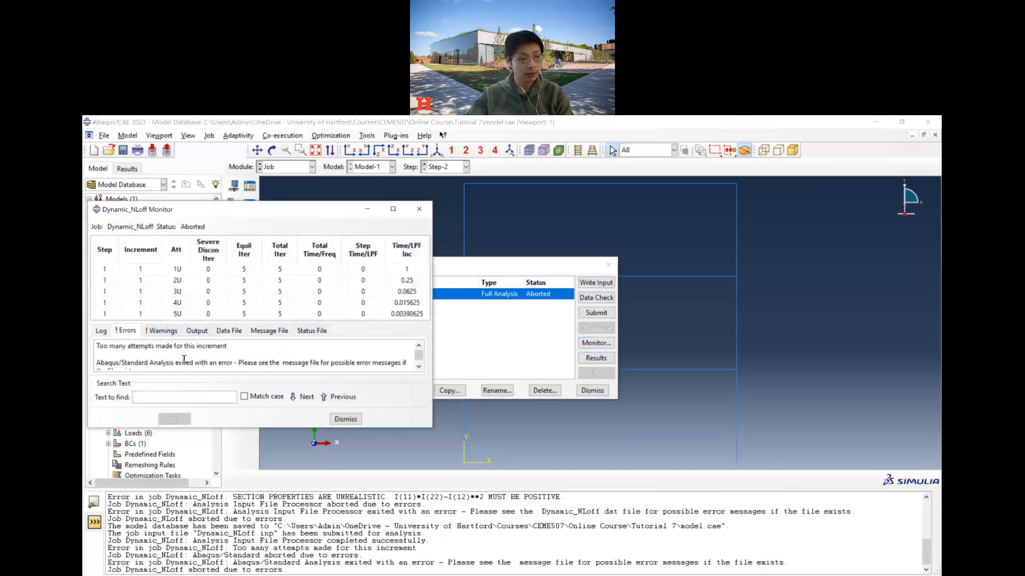
pyautogui.click(161, 330)
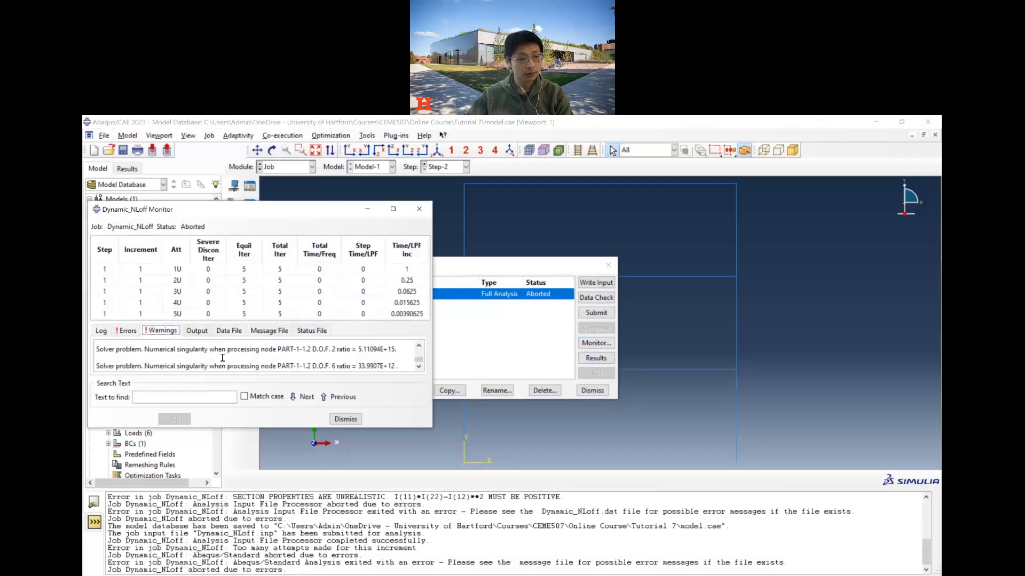
pyautogui.scroll(-1, 223, 359)
pyautogui.scroll(-2, 223, 358)
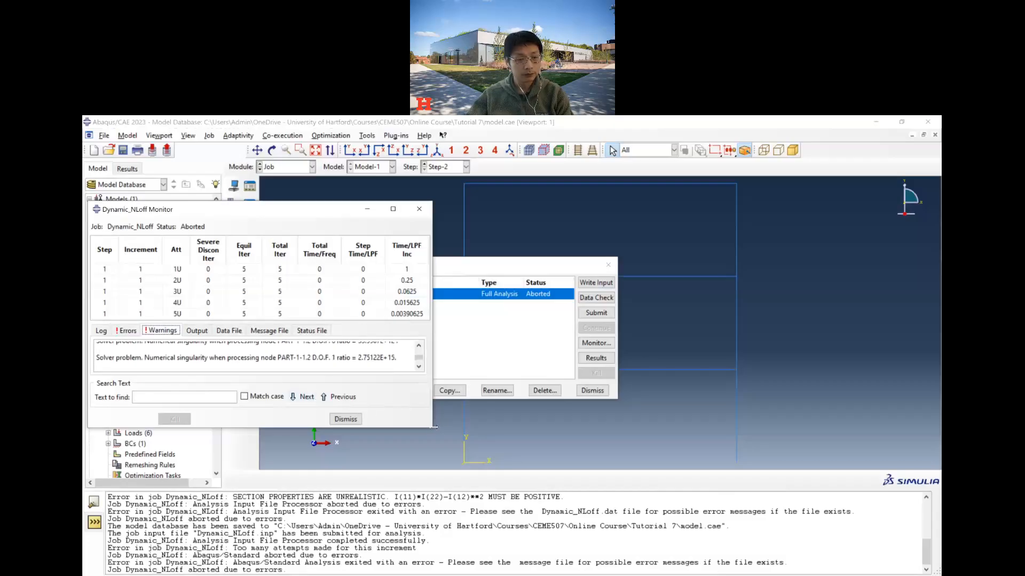
pyautogui.moveTo(429, 428); pyautogui.dragTo(482, 518)
pyautogui.scroll(5, 230, 415)
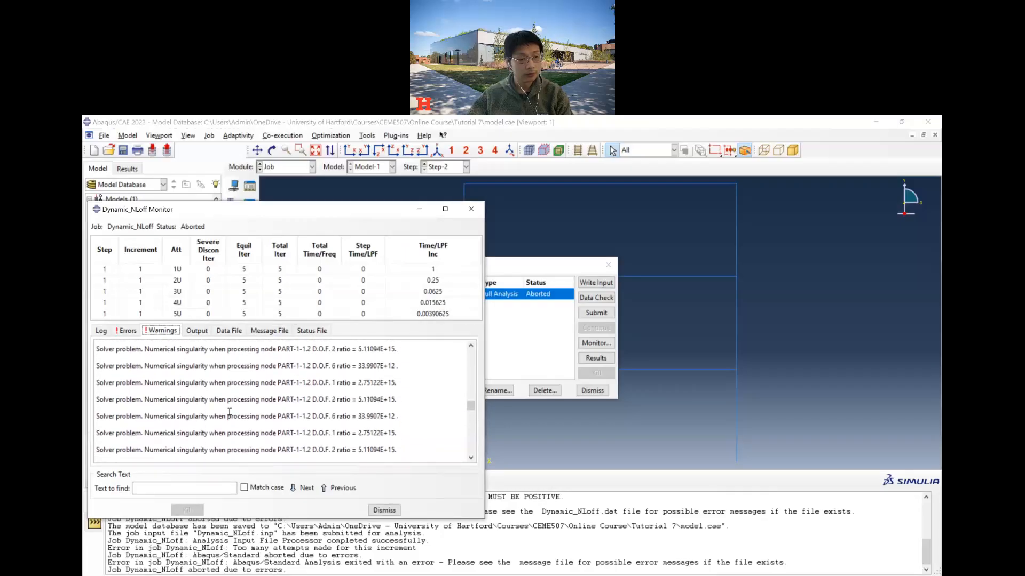
# Examine the singularity warnings and the attempted increments of the aborted Dynamic_NLoff job, closing the monitor and job list when done.
pyautogui.scroll(5, 422, 393)
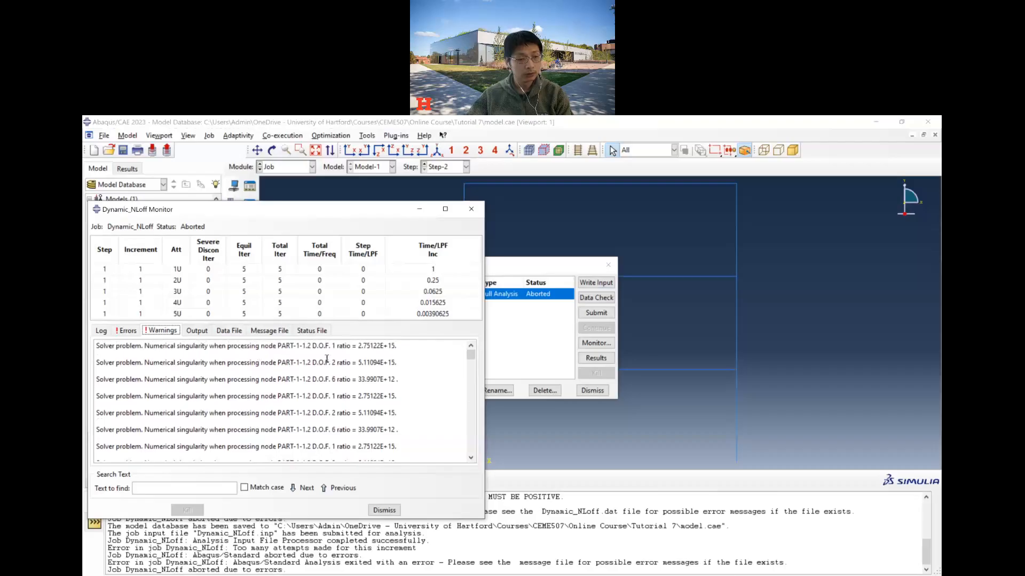
pyautogui.scroll(-5, 330, 377)
pyautogui.scroll(-5, 470, 367)
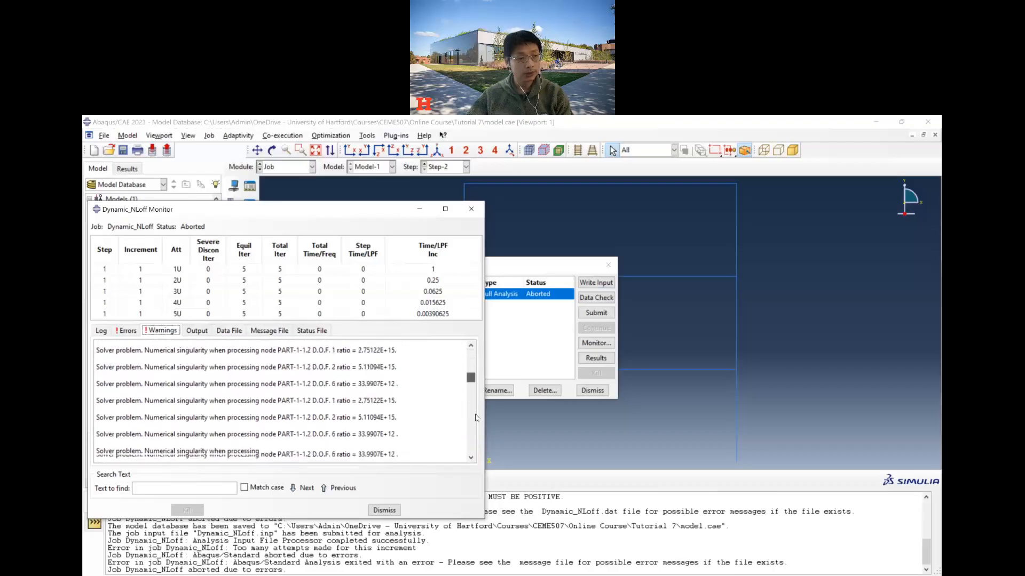
pyautogui.click(282, 281)
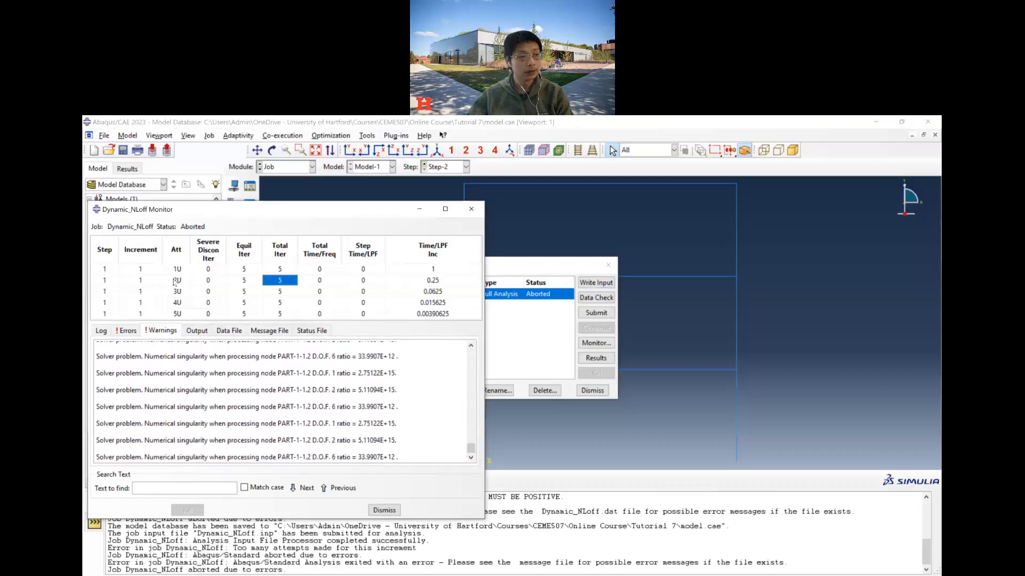
pyautogui.click(138, 271)
pyautogui.click(181, 272)
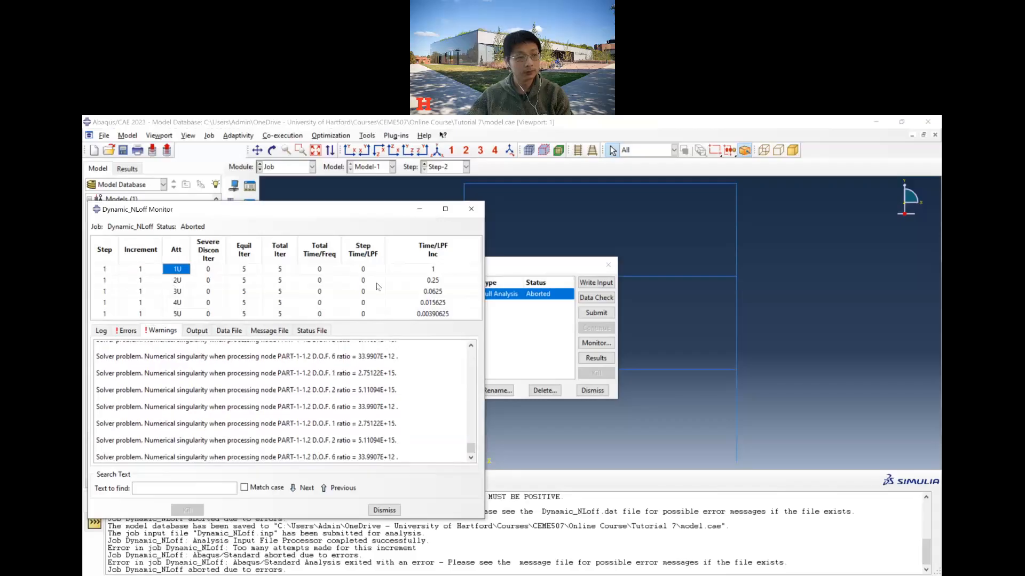
pyautogui.click(177, 314)
pyautogui.click(138, 314)
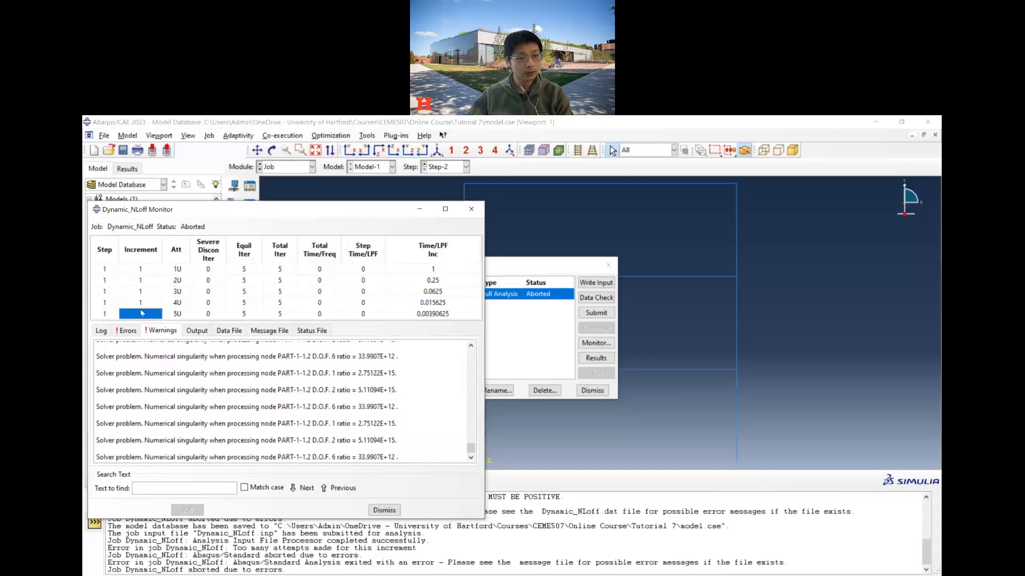
pyautogui.click(181, 313)
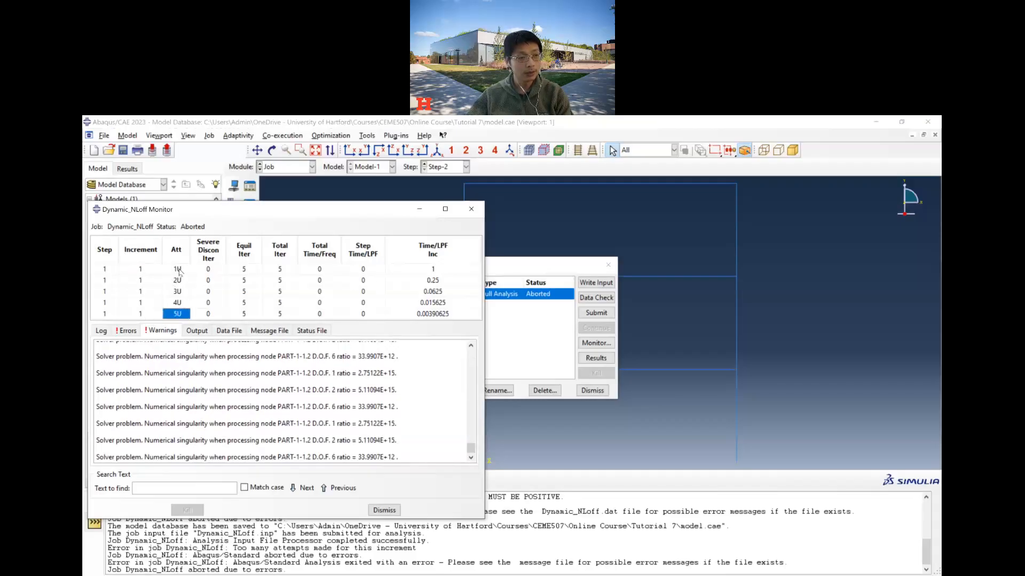
pyautogui.click(470, 208)
pyautogui.click(592, 390)
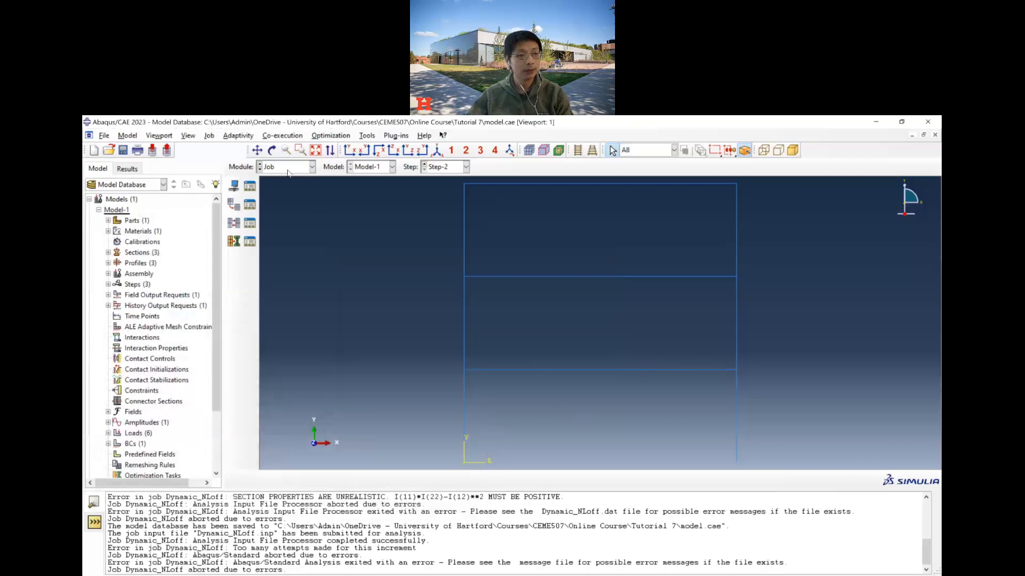
# Go to the Load module and move boundary condition BC-1 so that it is created in Step-1 instead of Step-2.
pyautogui.click(312, 166)
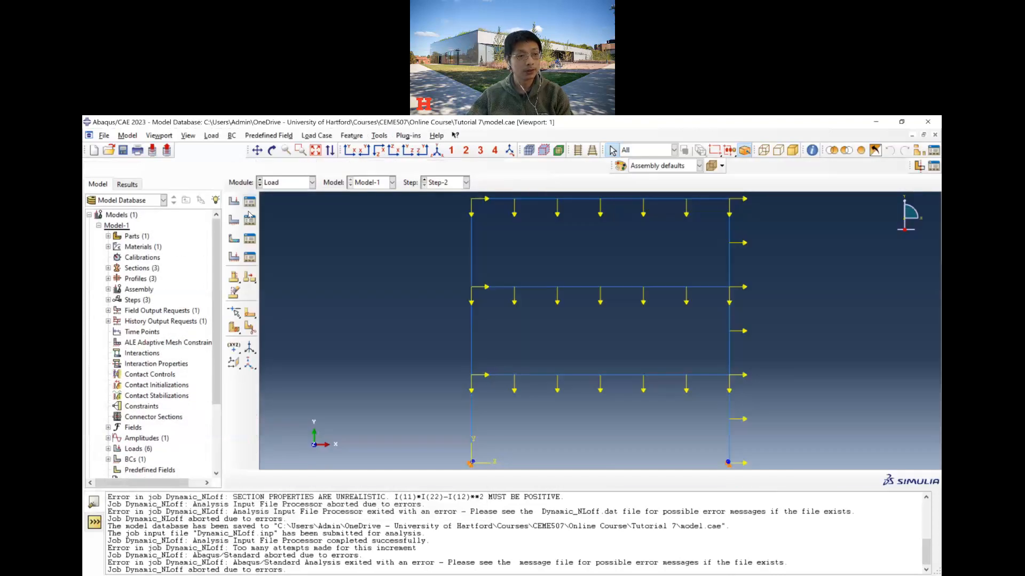
pyautogui.click(250, 221)
pyautogui.click(261, 223)
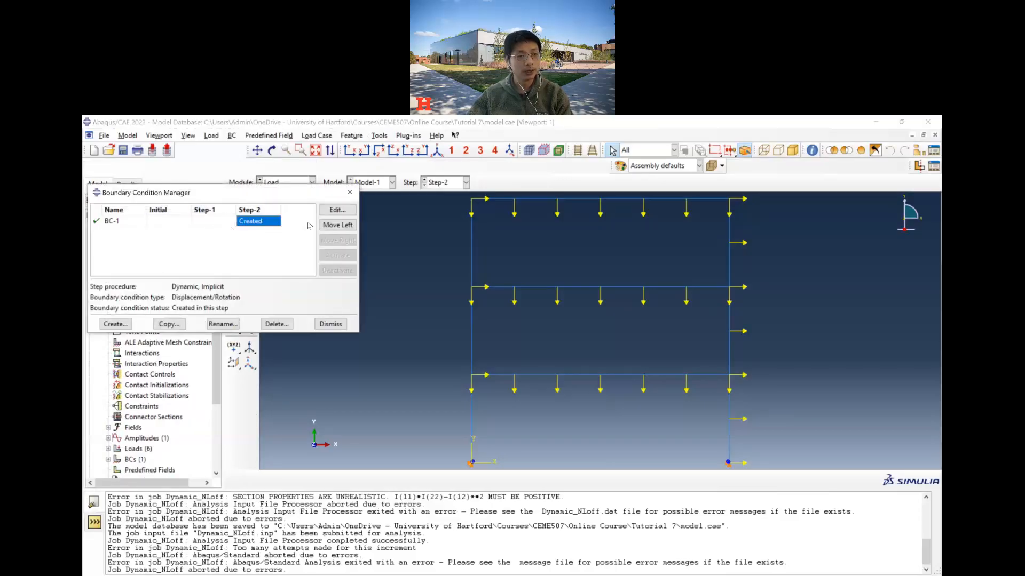
pyautogui.click(338, 224)
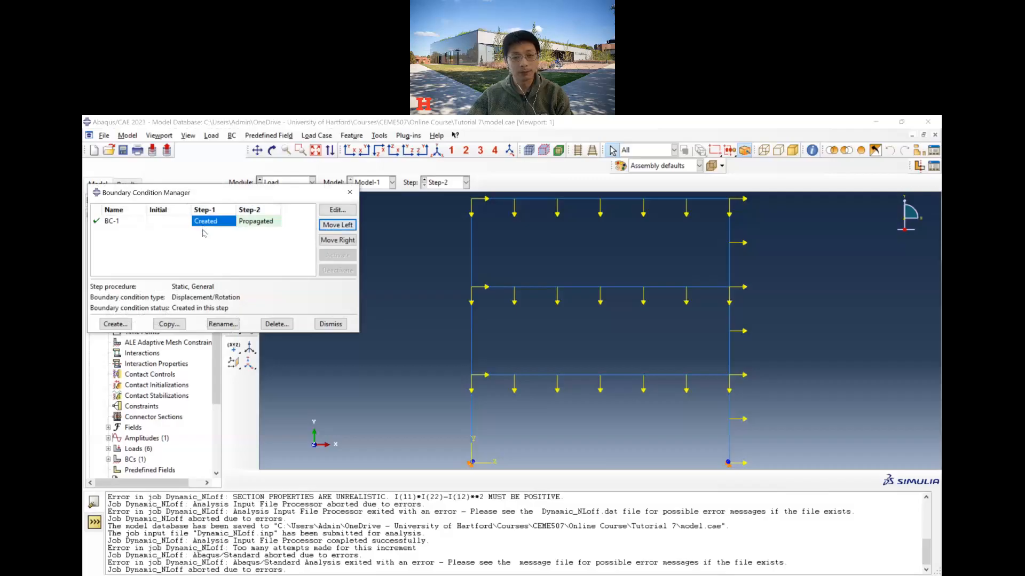
pyautogui.click(338, 325)
# Return to the Job module and resubmit the Dynamic_NLoff job, overwriting its existing job files.
pyautogui.click(286, 182)
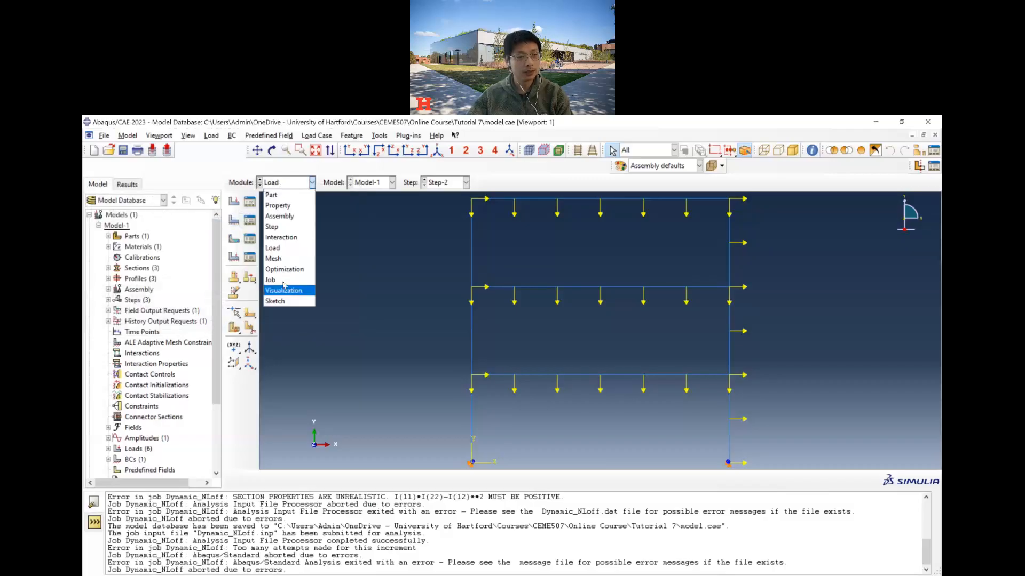
pyautogui.click(278, 278)
pyautogui.click(249, 185)
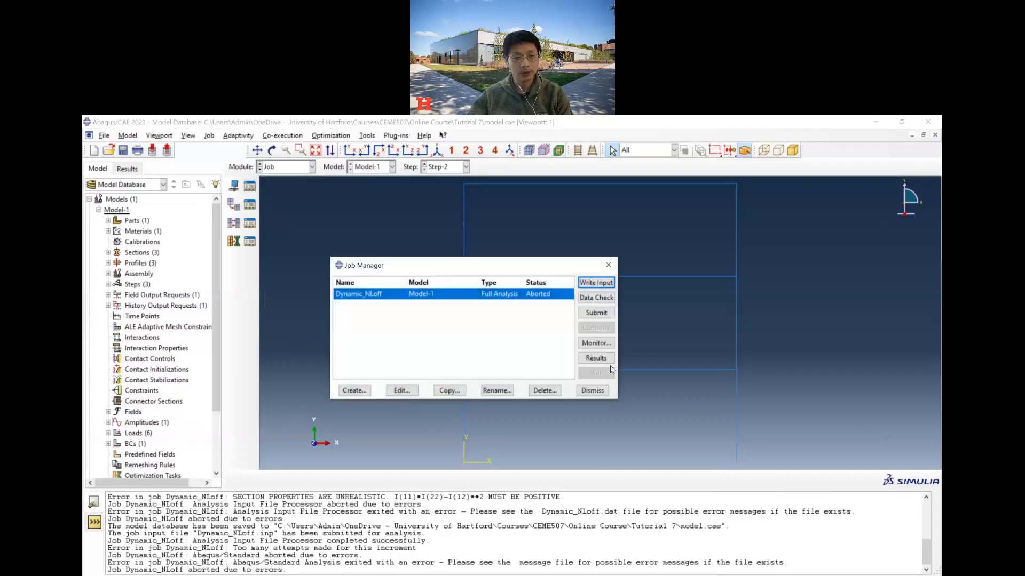
pyautogui.click(596, 312)
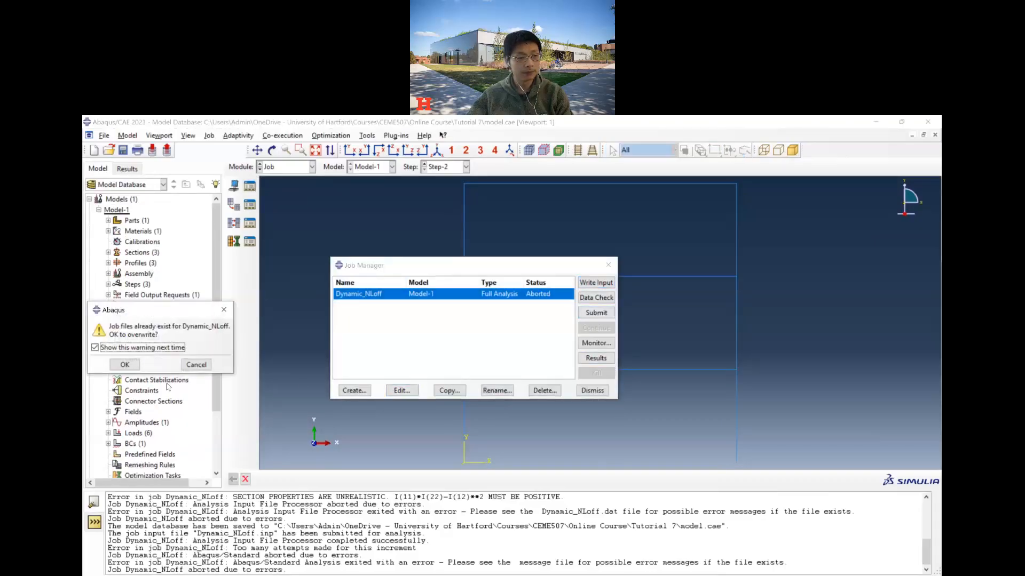
pyautogui.click(125, 365)
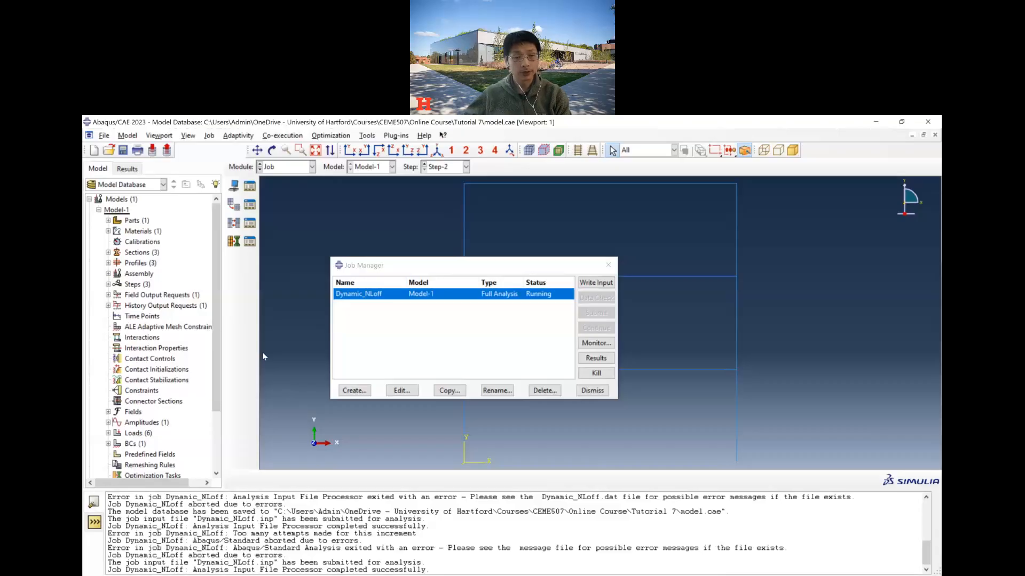
# Monitor the Dynamic_NLoff job's increments and warnings until the run ends, and open its results.
pyautogui.click(591, 344)
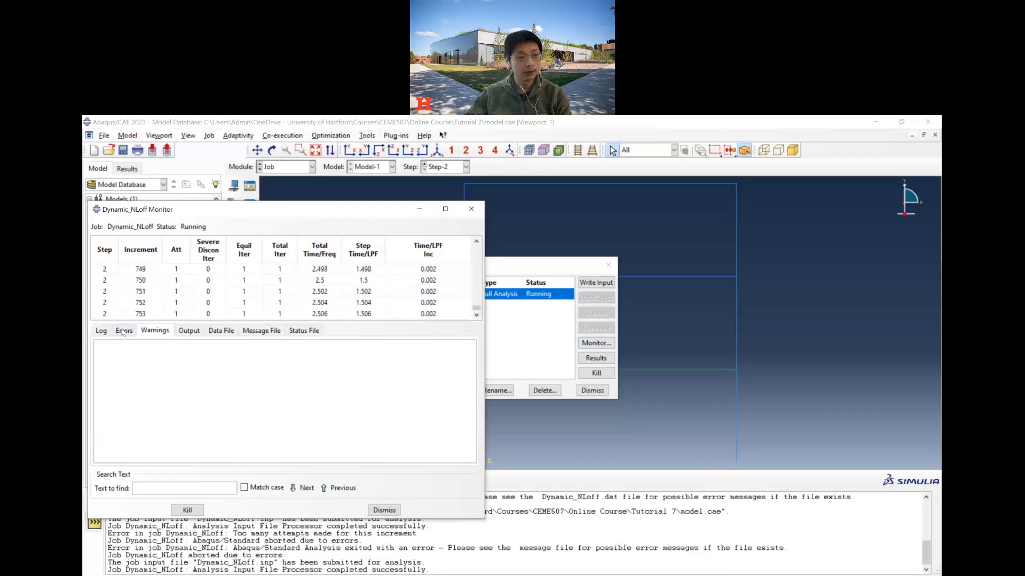
pyautogui.click(154, 331)
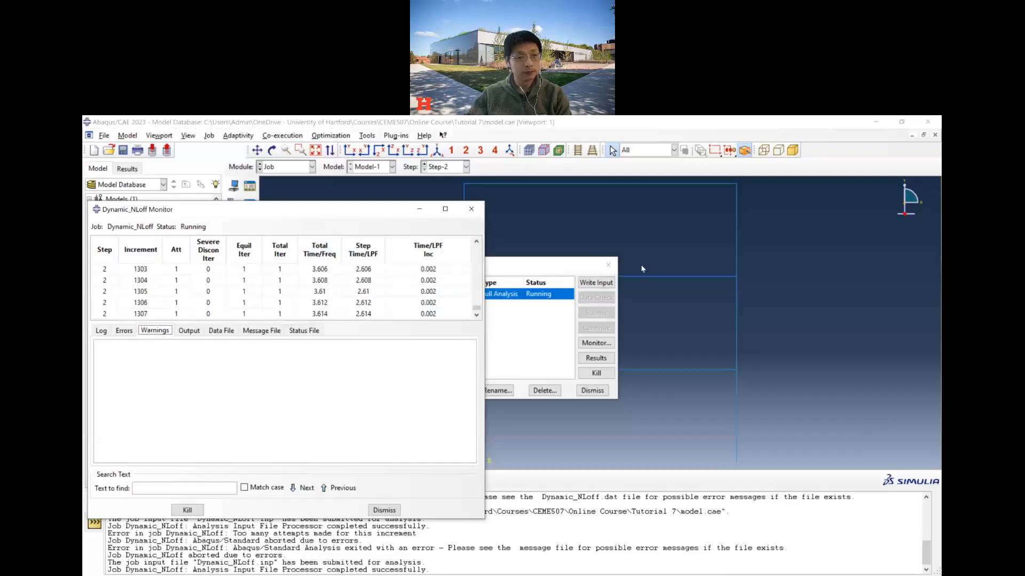
pyautogui.press('Escape')
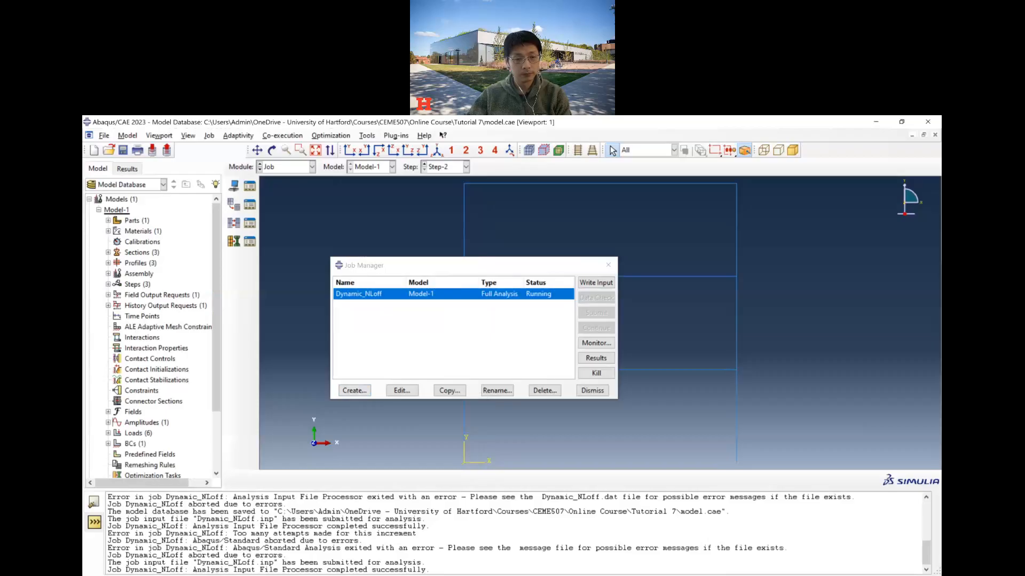
pyautogui.click(542, 523)
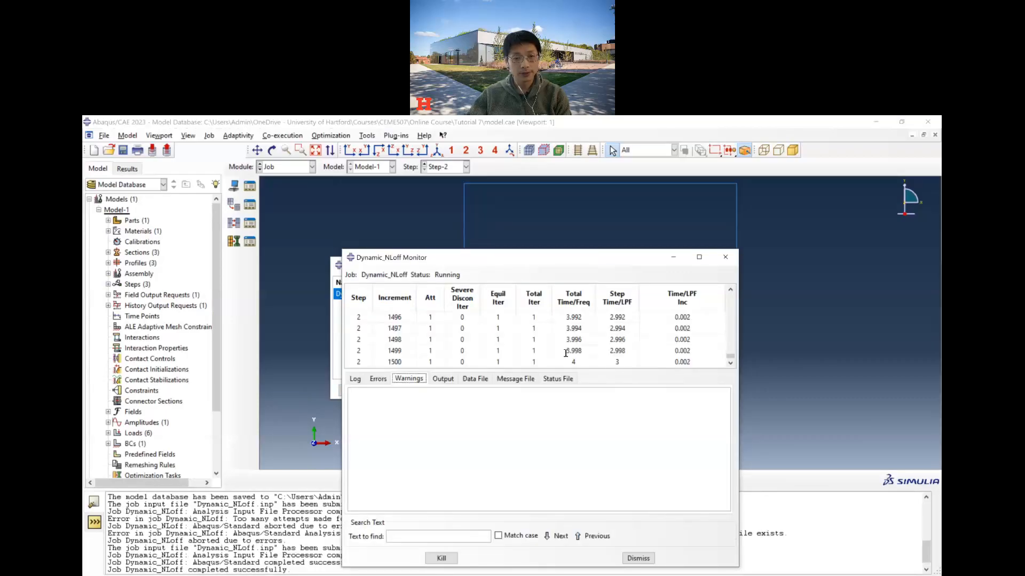
pyautogui.click(638, 558)
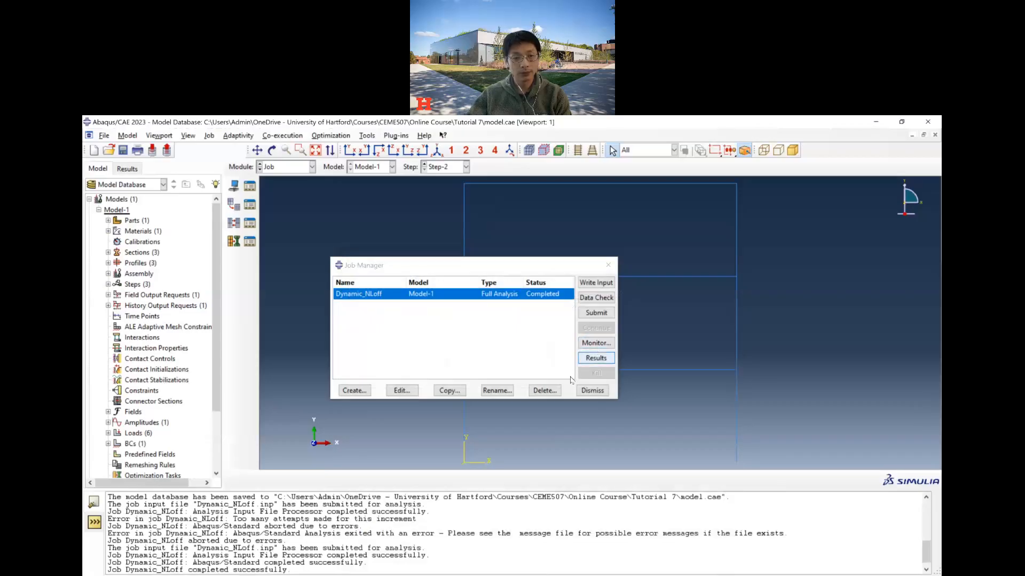
pyautogui.click(593, 358)
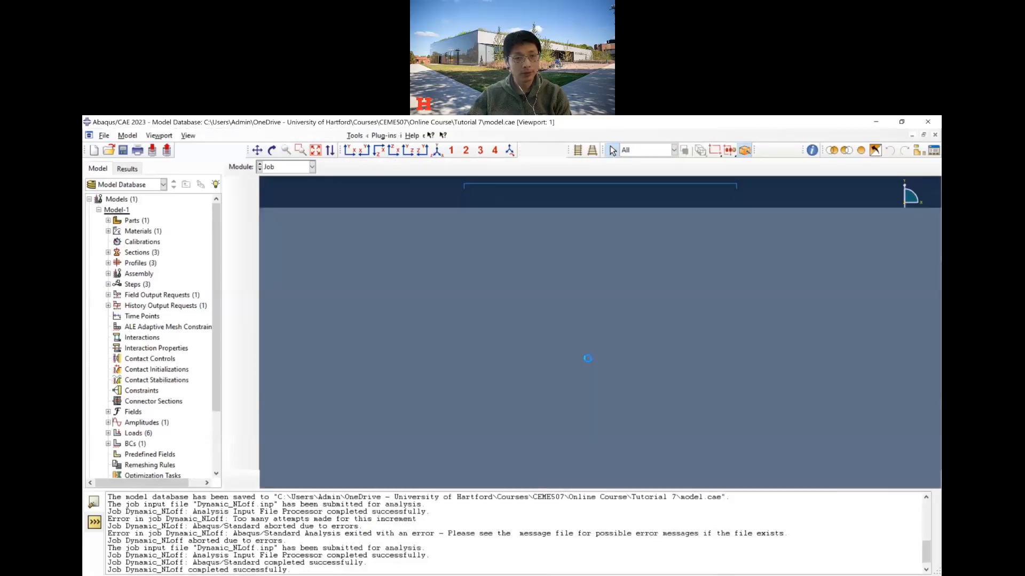
# Switch to the Abaqus Tutorial 7 PDF, review the remaining steps and the required result plots, and return to Abaqus/CAE.
pyautogui.hotkey('alt', 'Tab')
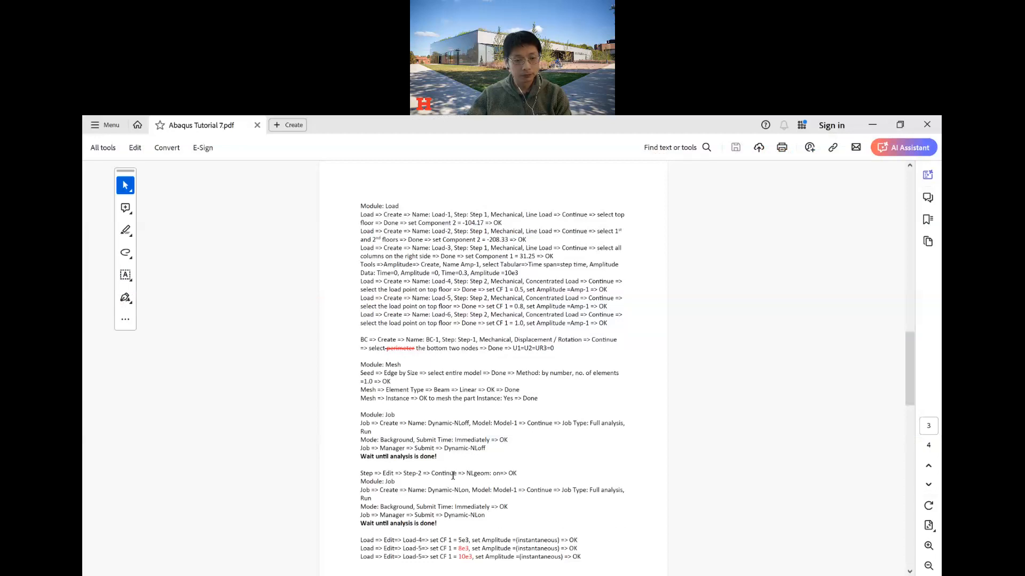
pyautogui.scroll(-3, 454, 475)
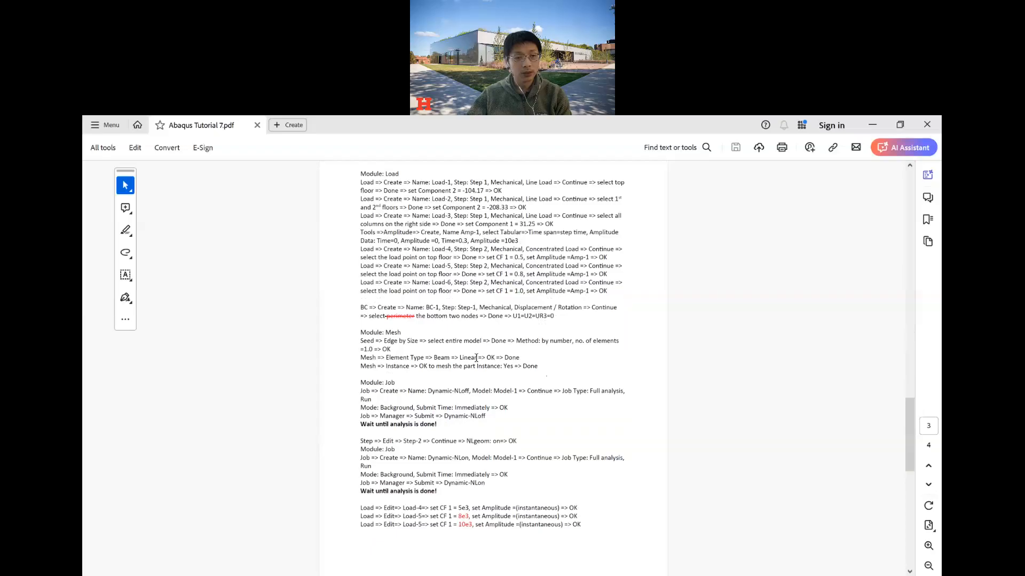
pyautogui.scroll(-5, 470, 411)
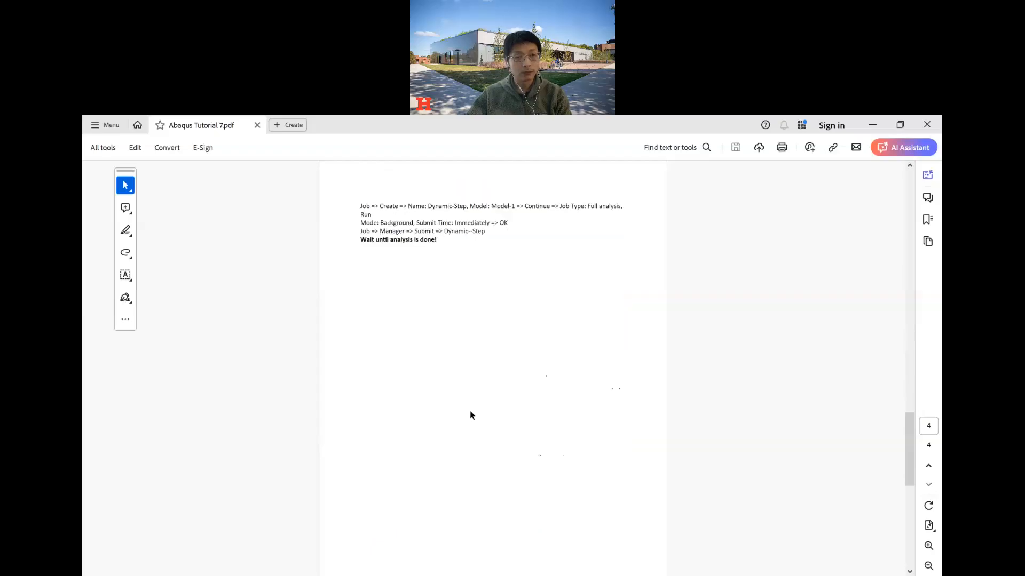
pyautogui.scroll(15, 466, 376)
pyautogui.scroll(10, 478, 395)
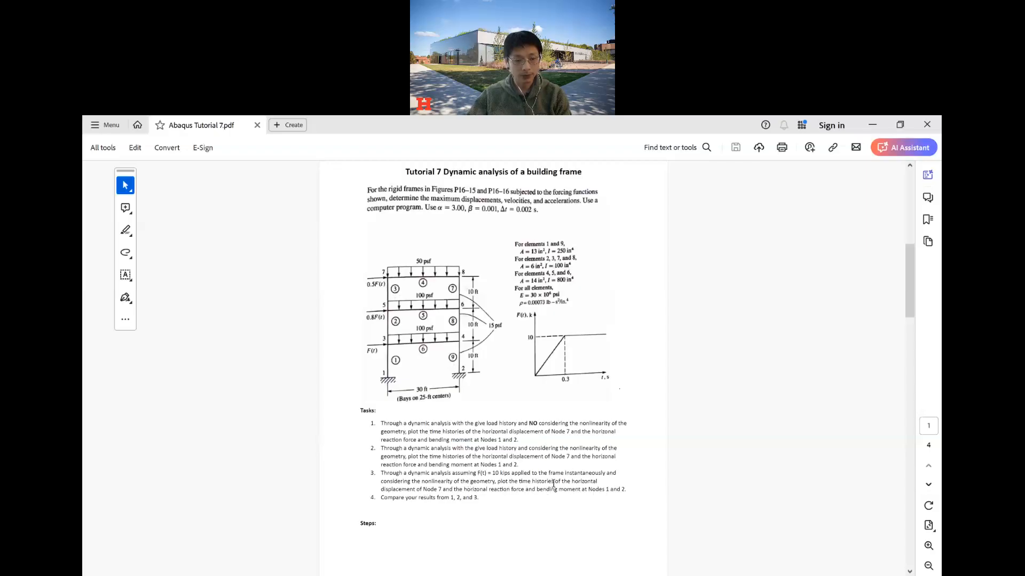
pyautogui.hotkey('alt', 'Tab')
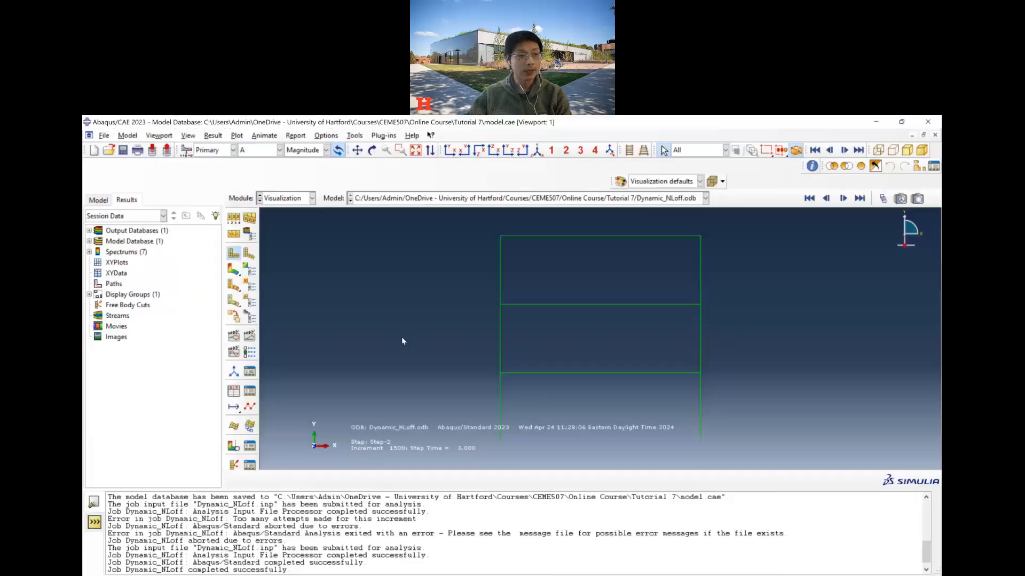
# Start creating XY data for the Dynamic_NLoff results with ODB field output as the source.
pyautogui.click(276, 151)
pyautogui.click(274, 153)
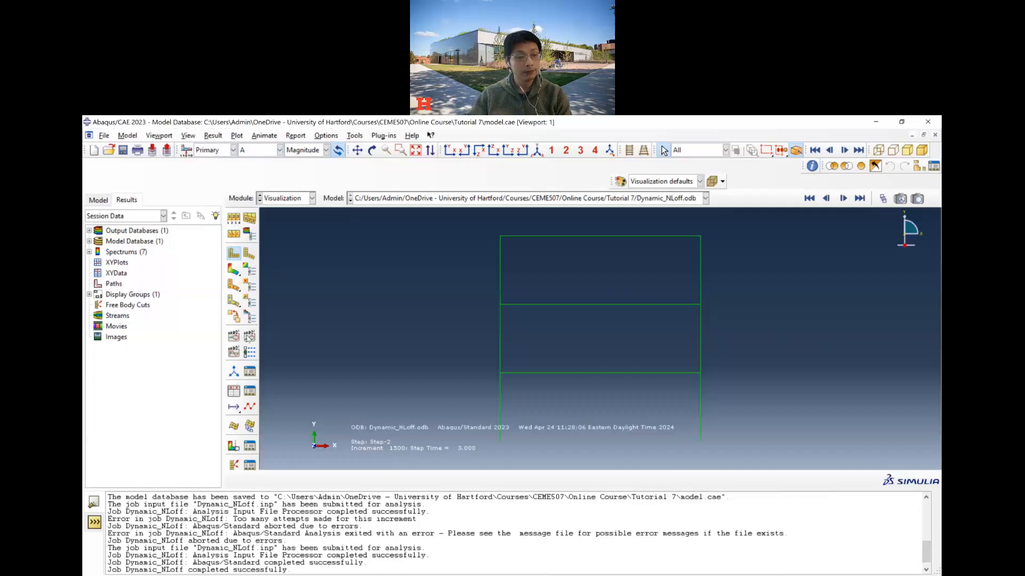
pyautogui.click(234, 393)
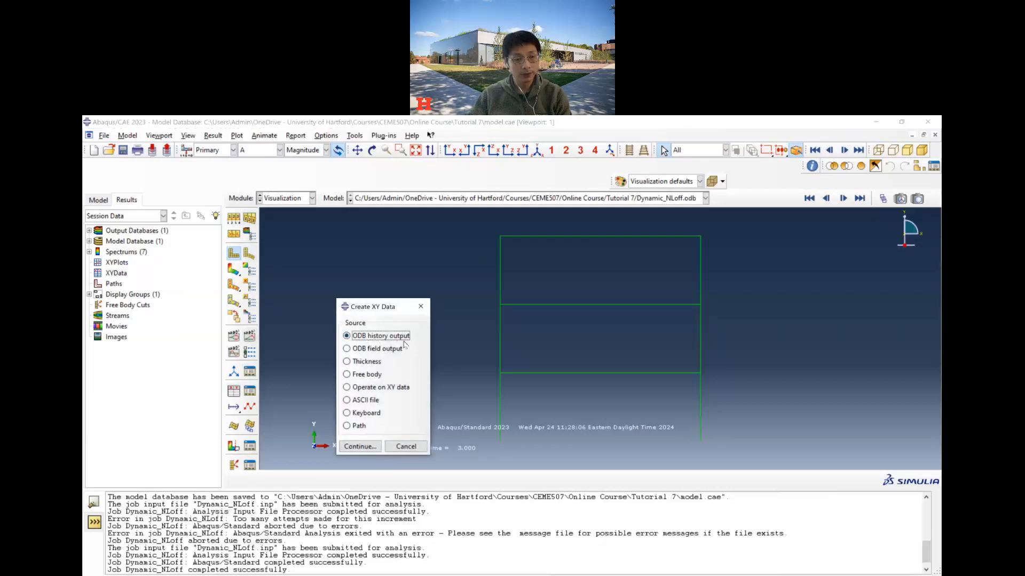
pyautogui.click(378, 353)
pyautogui.click(359, 447)
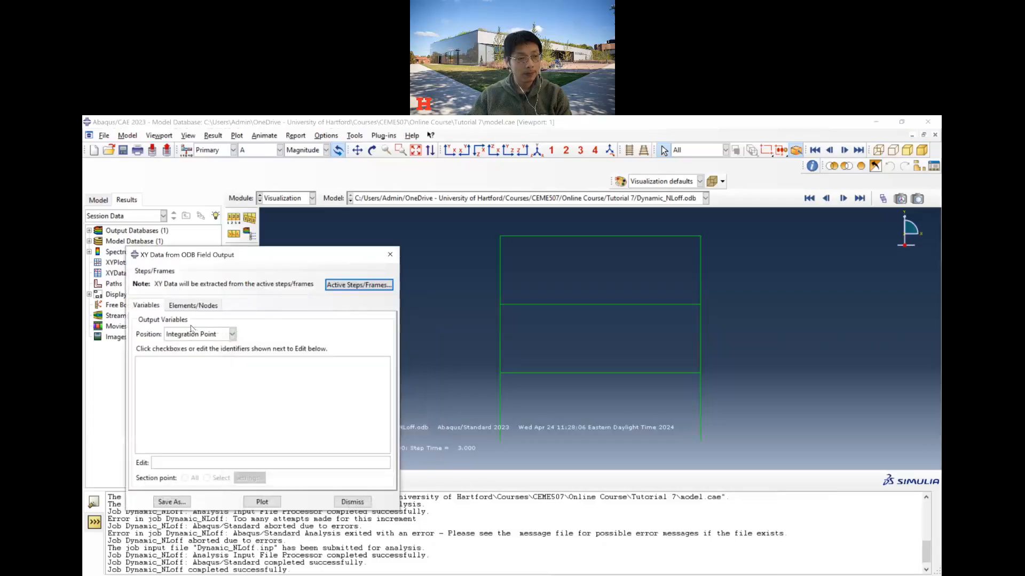
# Try to pick the frame's top-left corner in the viewport as the location for the XY data.
pyautogui.click(188, 305)
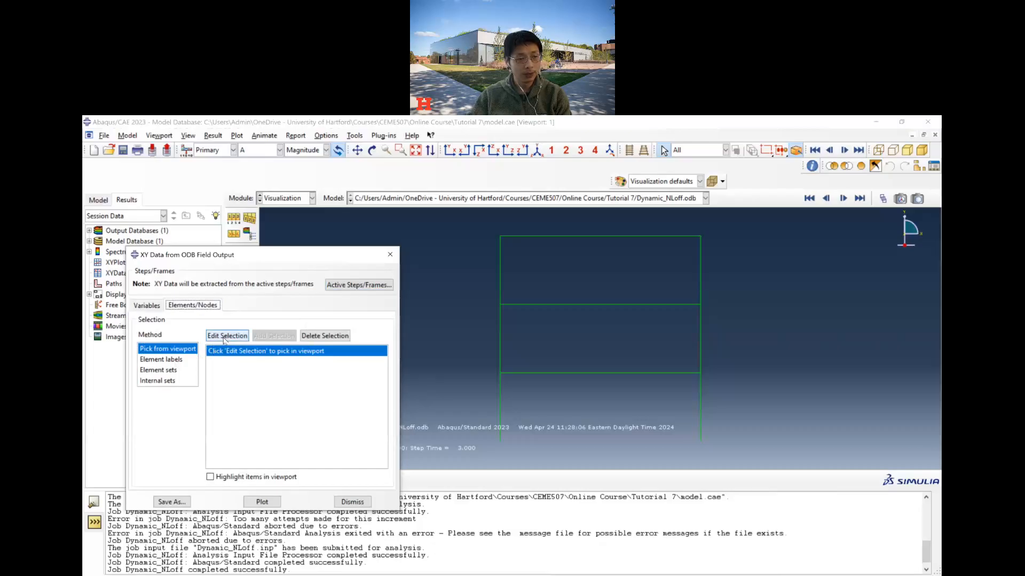
pyautogui.click(500, 235)
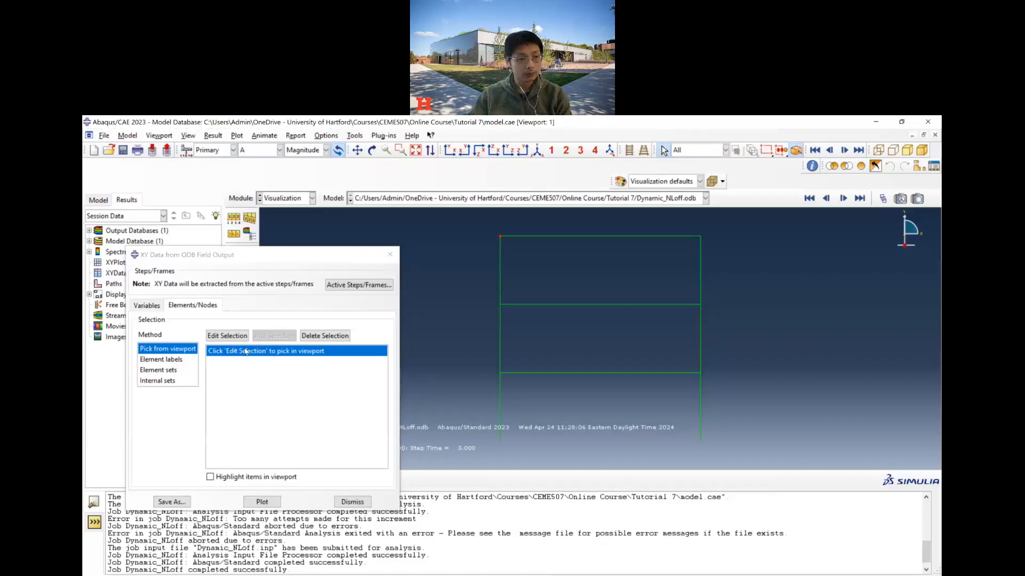
pyautogui.click(227, 335)
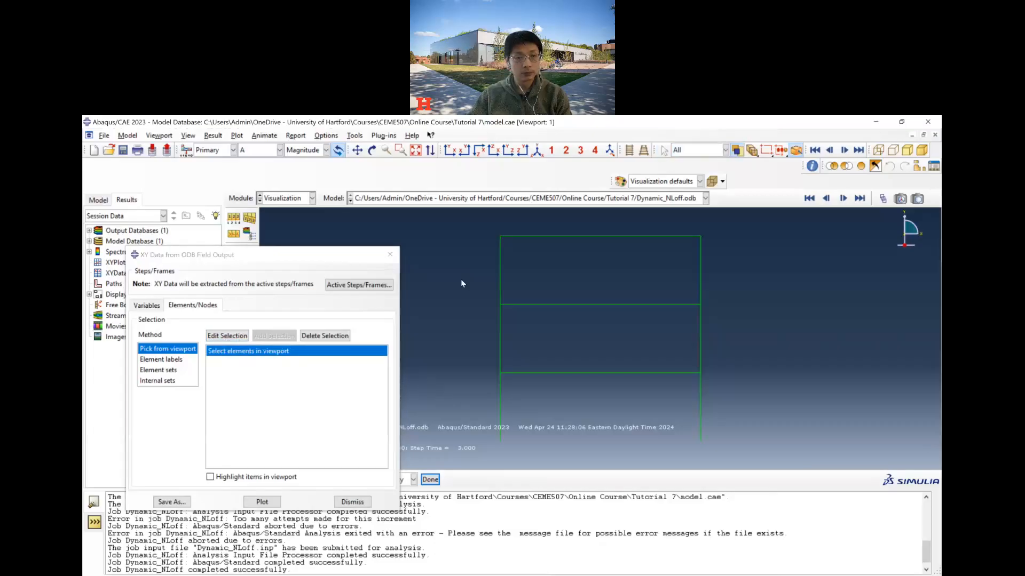
pyautogui.click(501, 238)
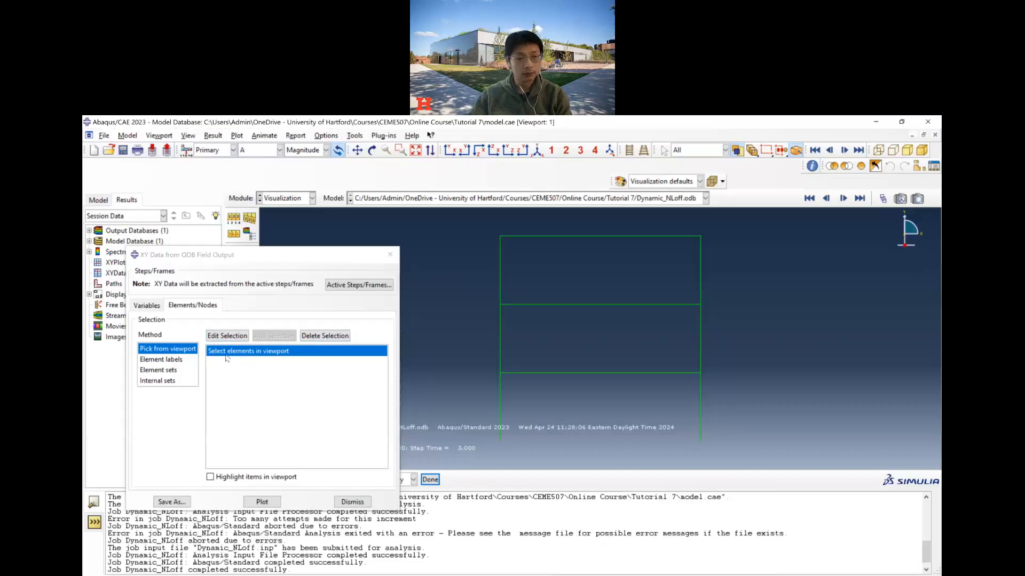
pyautogui.click(500, 238)
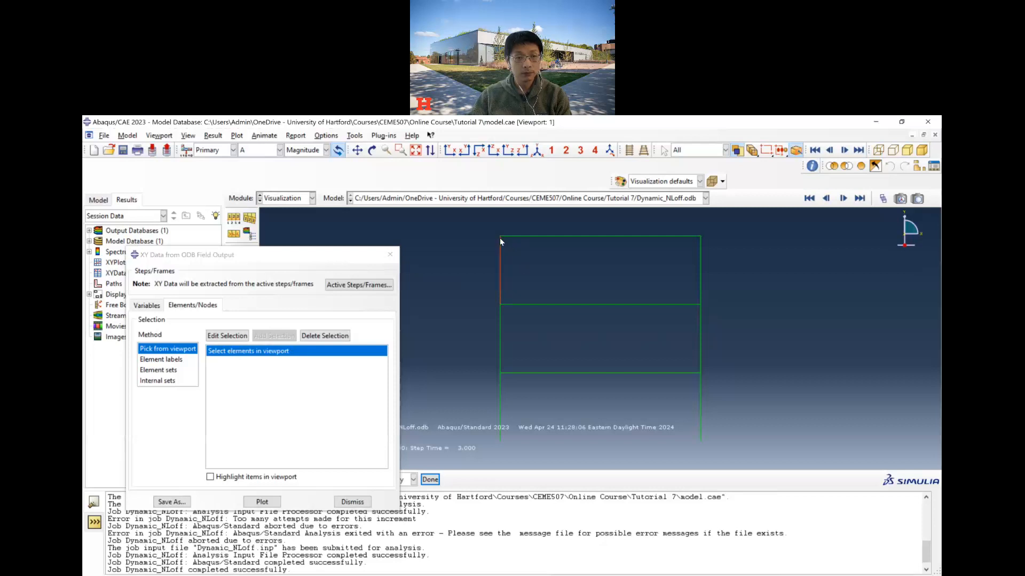
# Set the output variable position for the XY data to Unique Nodal.
pyautogui.click(158, 307)
pyautogui.click(193, 336)
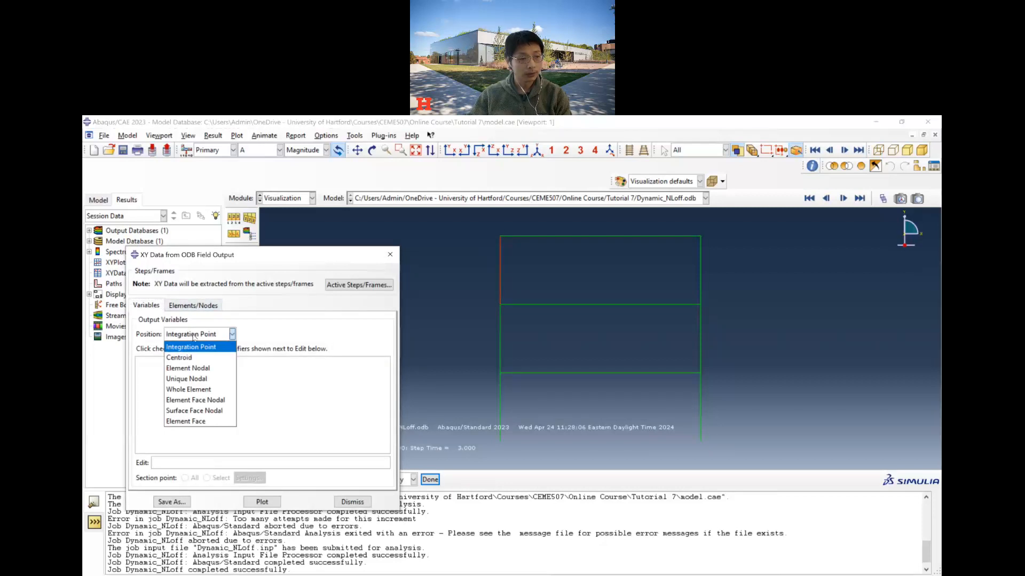
pyautogui.click(198, 379)
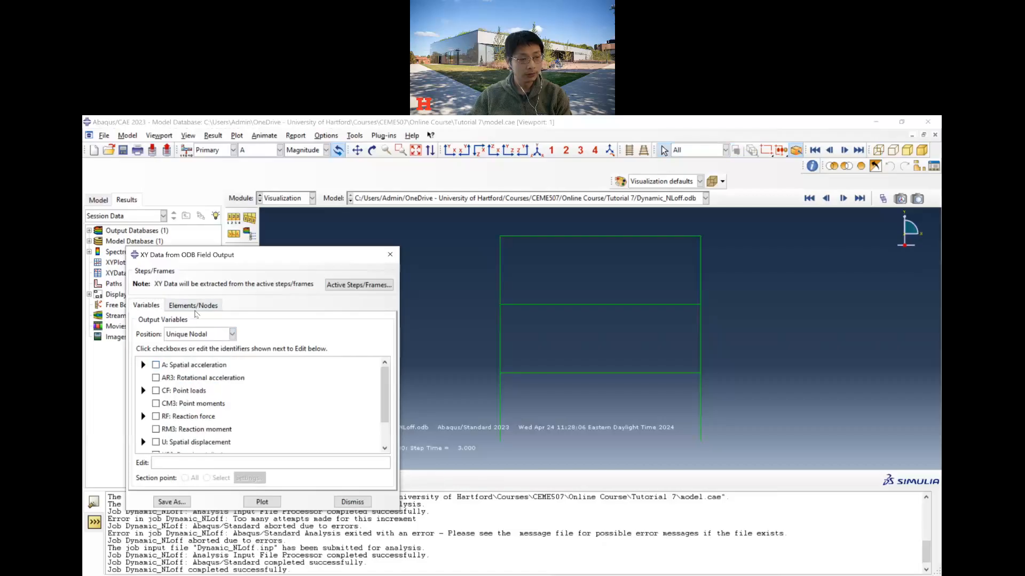
# Choose the U1 component of spatial displacement as the output variable for the XY data.
pyautogui.click(193, 307)
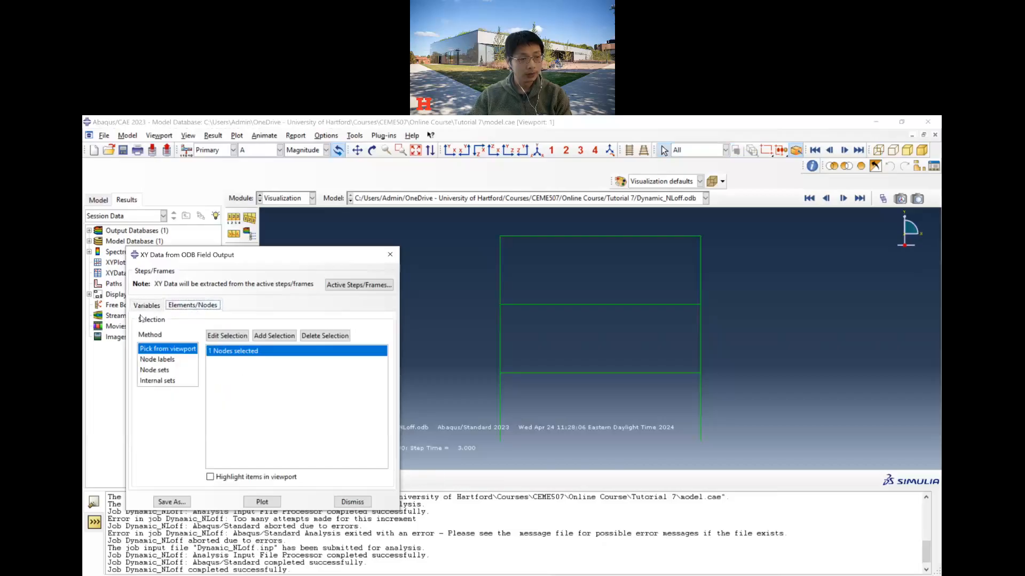
pyautogui.click(147, 305)
pyautogui.scroll(-3, 181, 406)
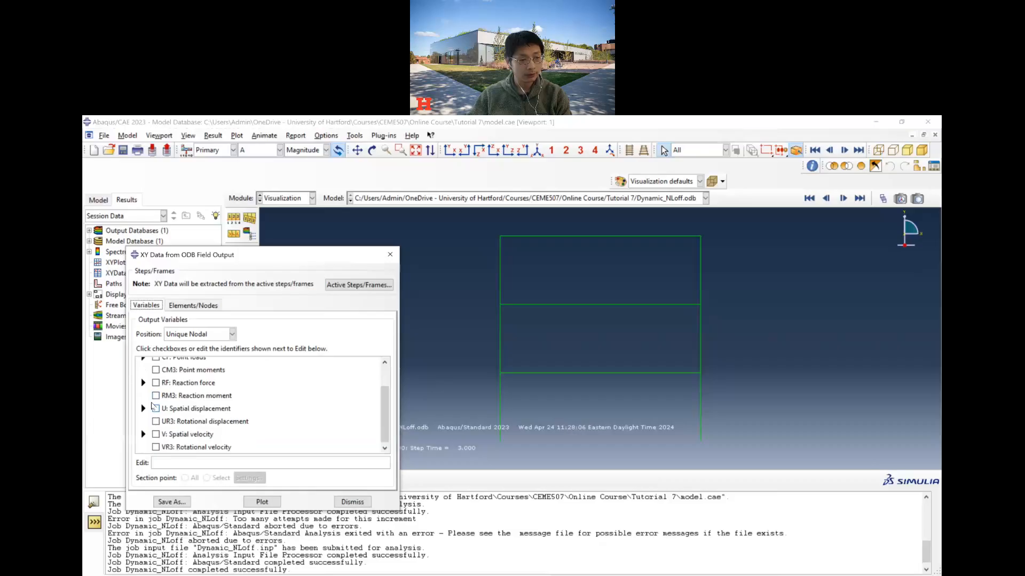
pyautogui.click(144, 409)
pyautogui.click(176, 441)
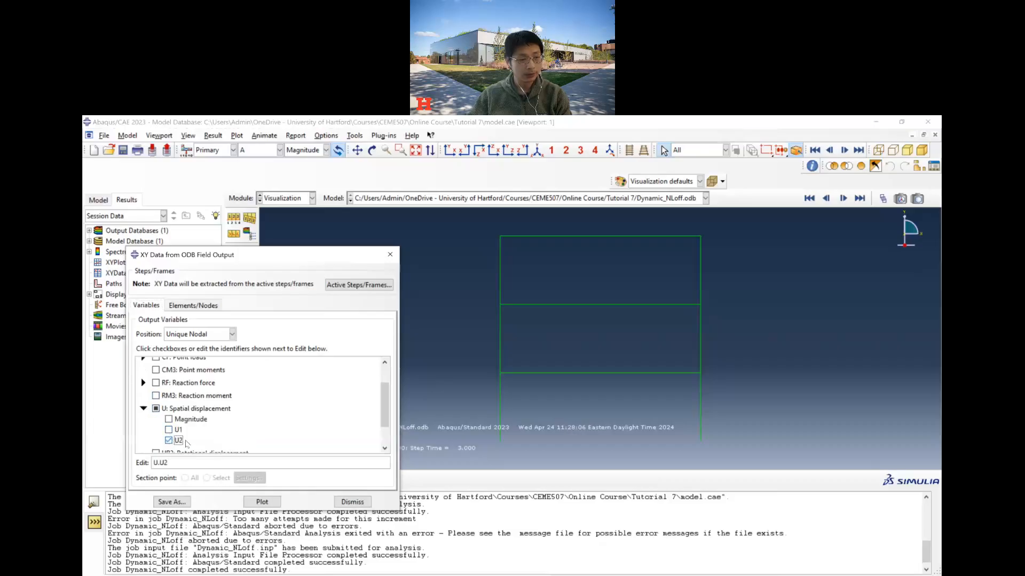
# Pick the frame's top-left corner node for the XY data and plot its U1 displacement against time.
pyautogui.click(193, 306)
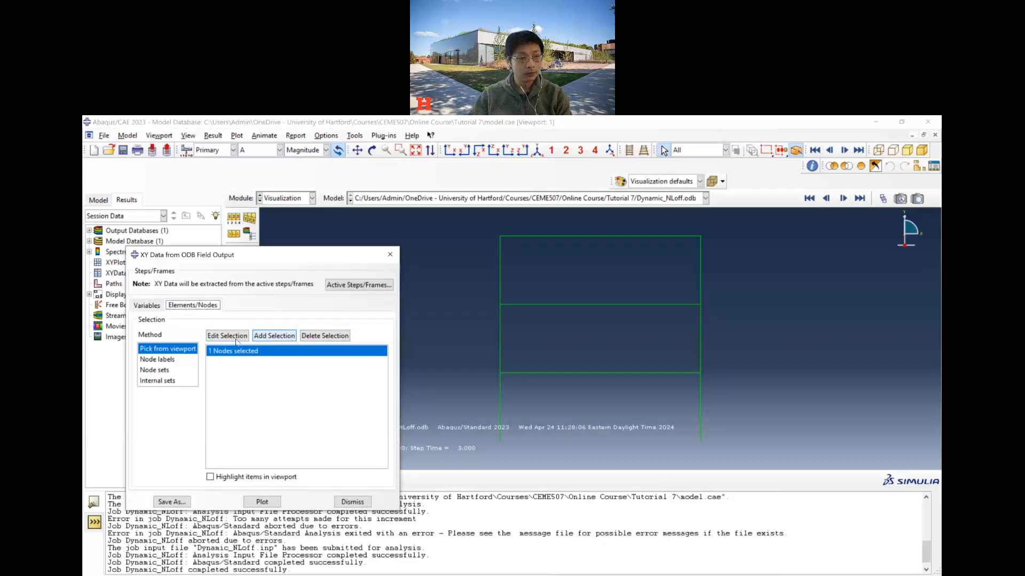
pyautogui.click(227, 336)
pyautogui.click(500, 236)
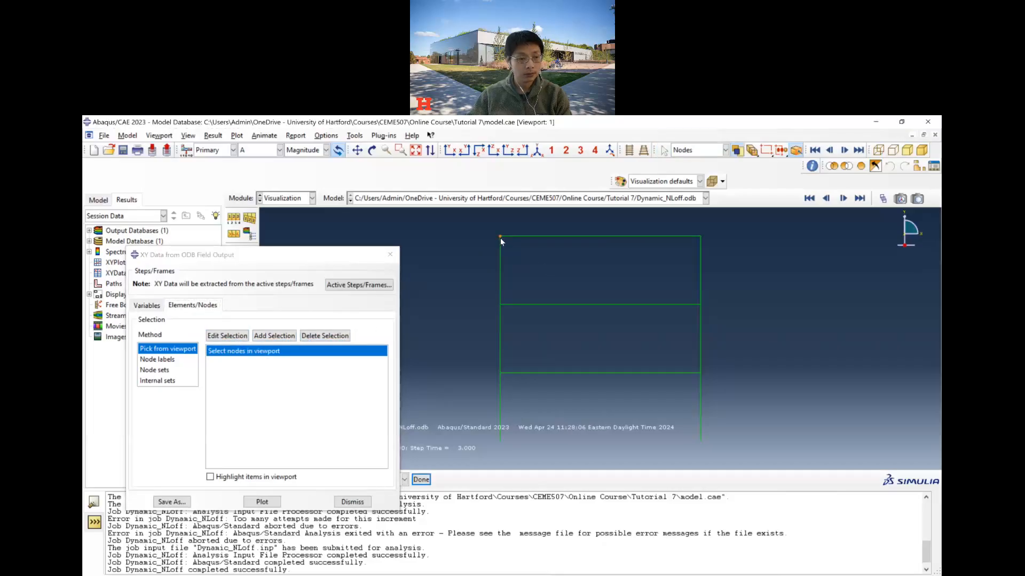
pyautogui.click(261, 502)
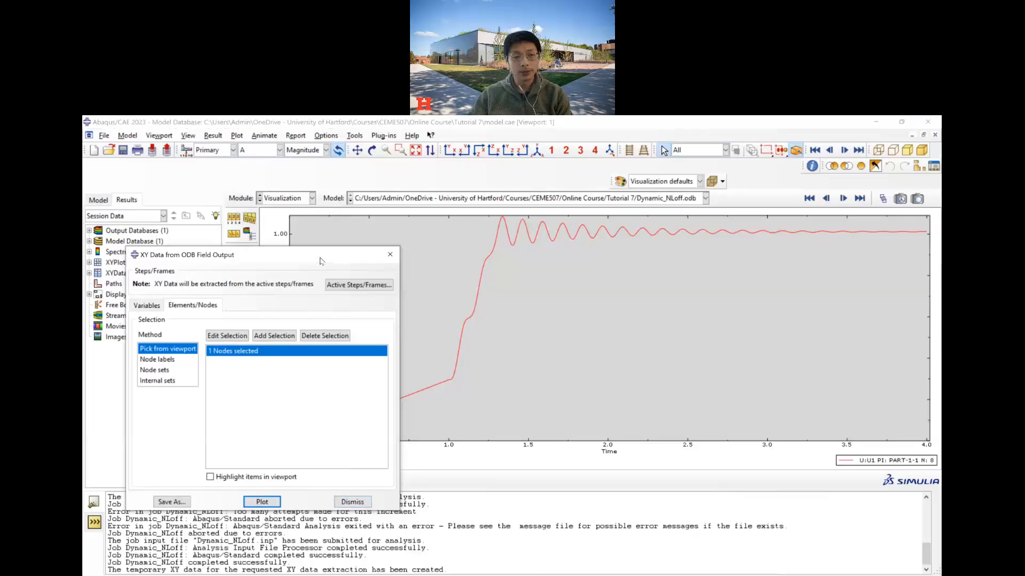
pyautogui.moveTo(320, 261); pyautogui.dragTo(732, 408)
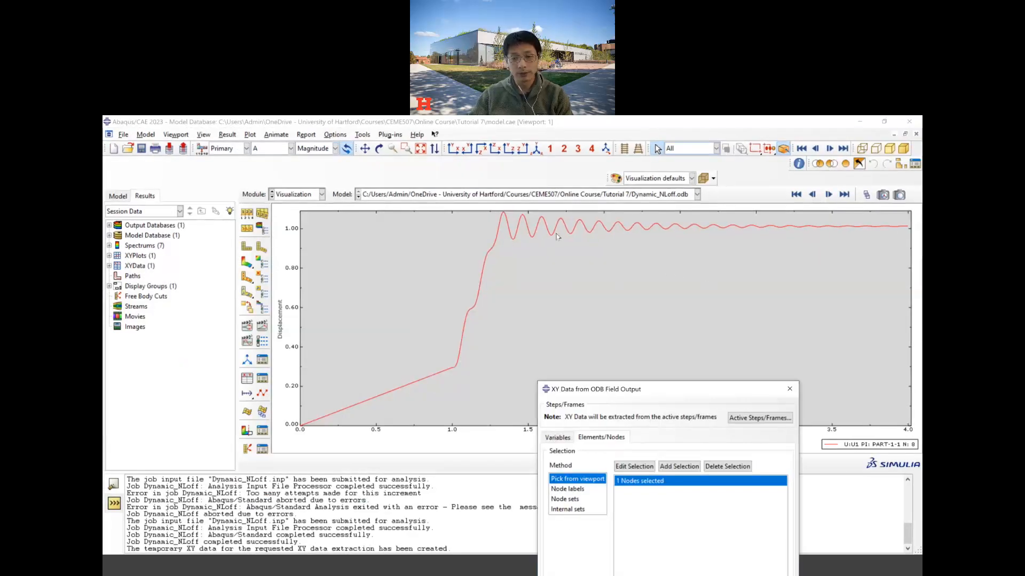
pyautogui.moveTo(644, 390); pyautogui.dragTo(614, 311)
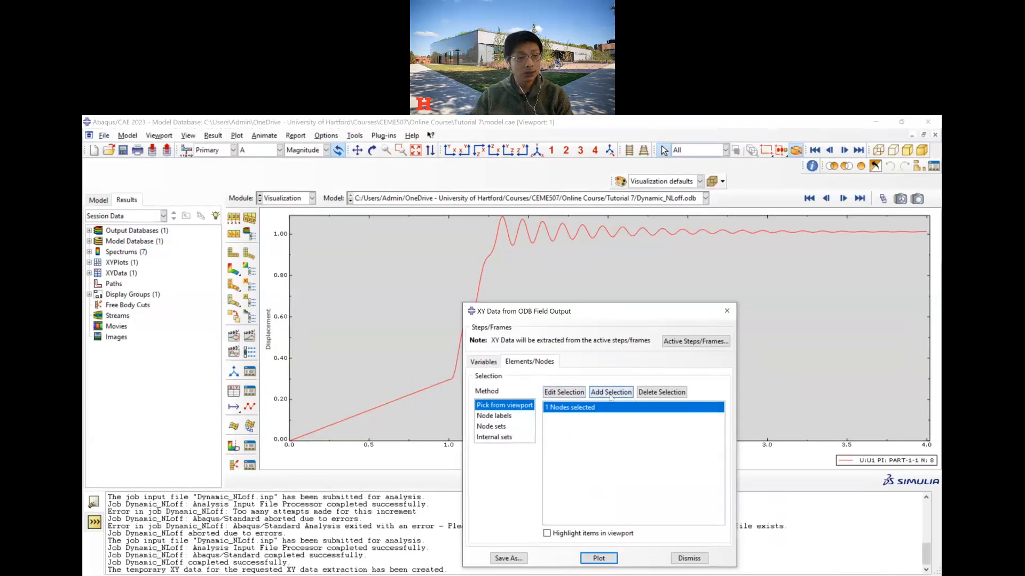
# Add the left column's nodes at the two lower floor levels and plot the U1 displacement histories of all three nodes.
pyautogui.click(235, 255)
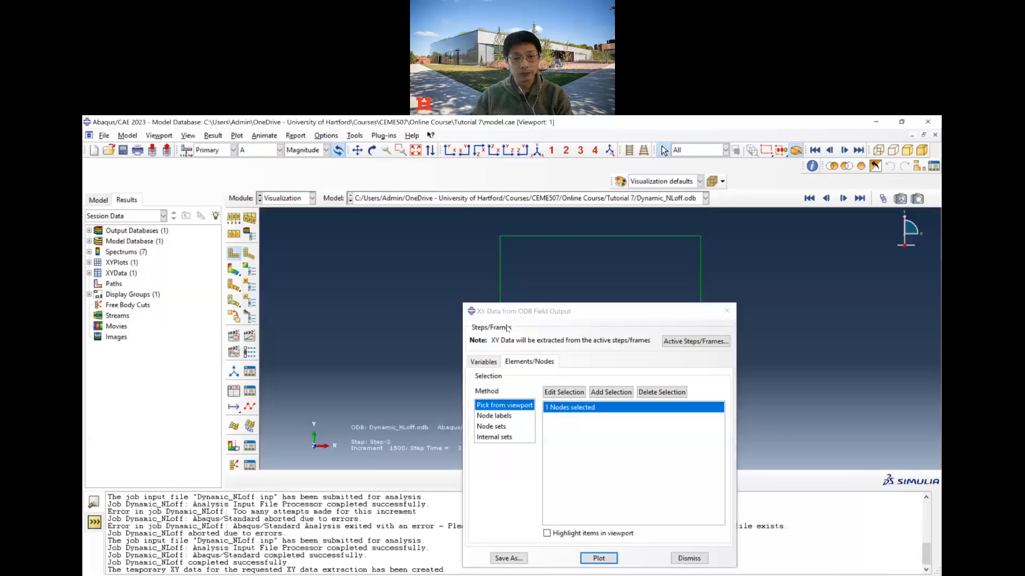
pyautogui.moveTo(562, 322); pyautogui.dragTo(223, 275)
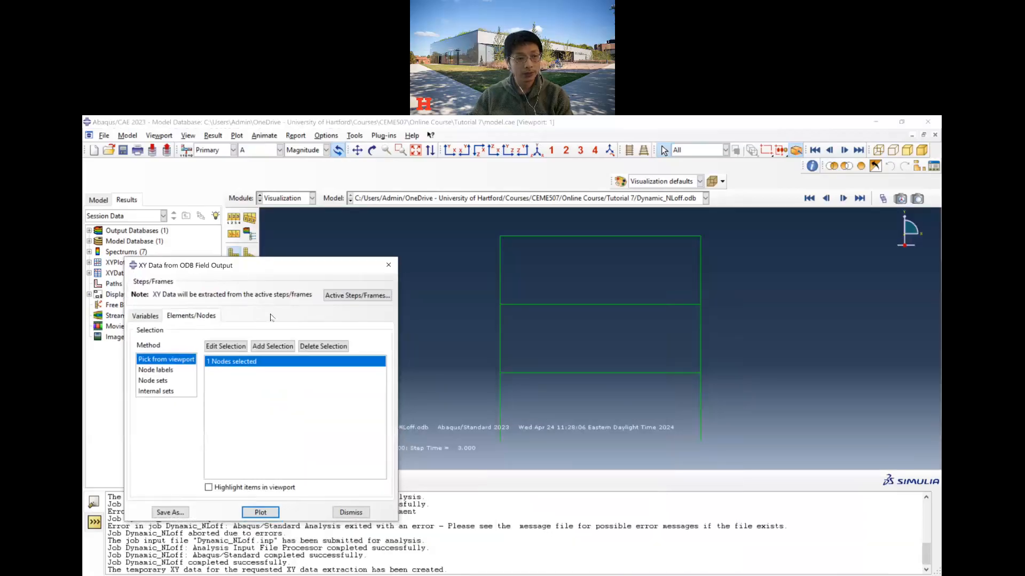
pyautogui.click(273, 346)
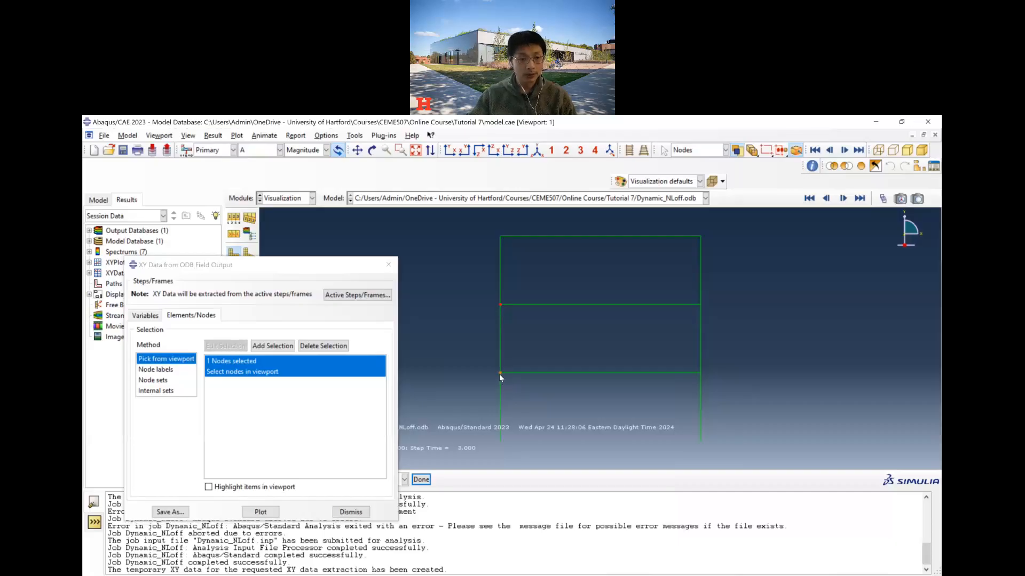
pyautogui.click(255, 512)
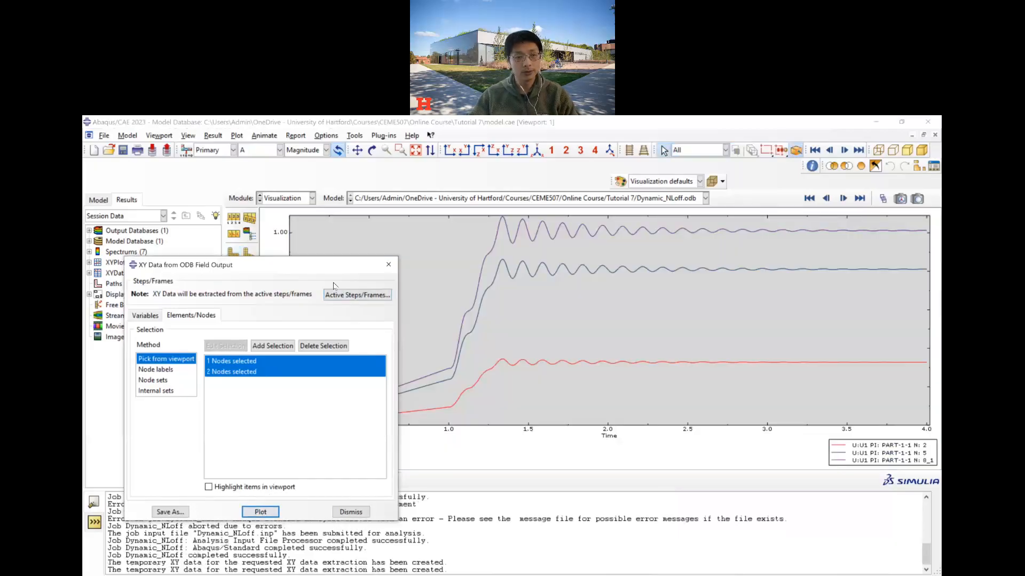
pyautogui.moveTo(327, 268); pyautogui.dragTo(201, 282)
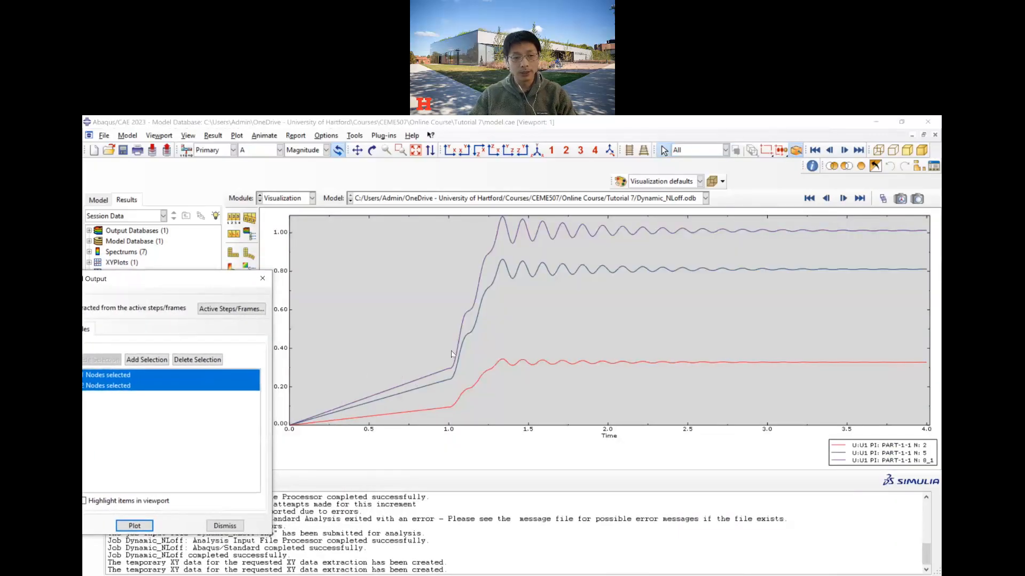
pyautogui.click(447, 372)
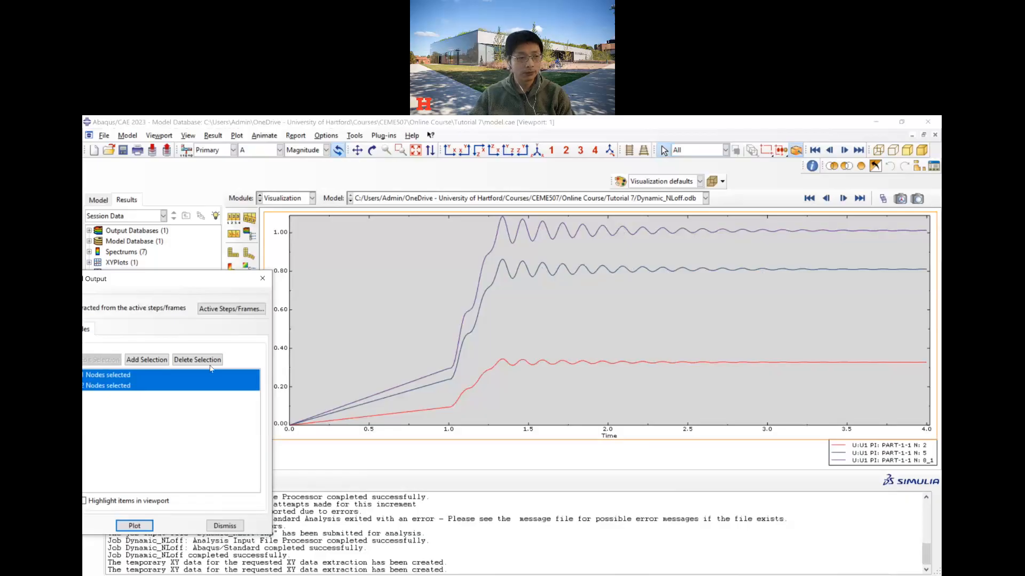
# Return to the frame display and replace spatial displacement with the reaction force component RF2 as the output variable.
pyautogui.moveTo(137, 288); pyautogui.dragTo(501, 283)
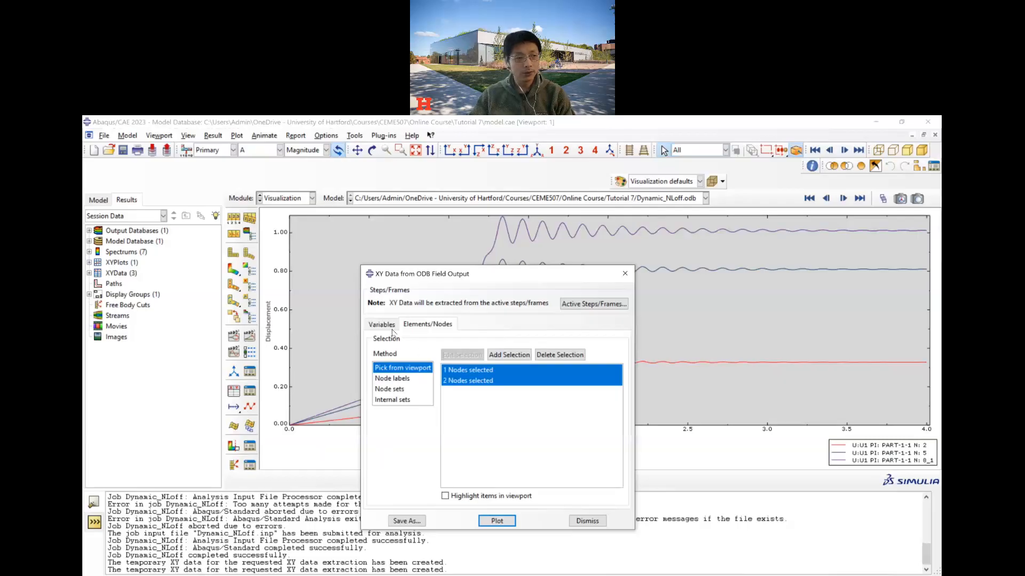
pyautogui.click(272, 268)
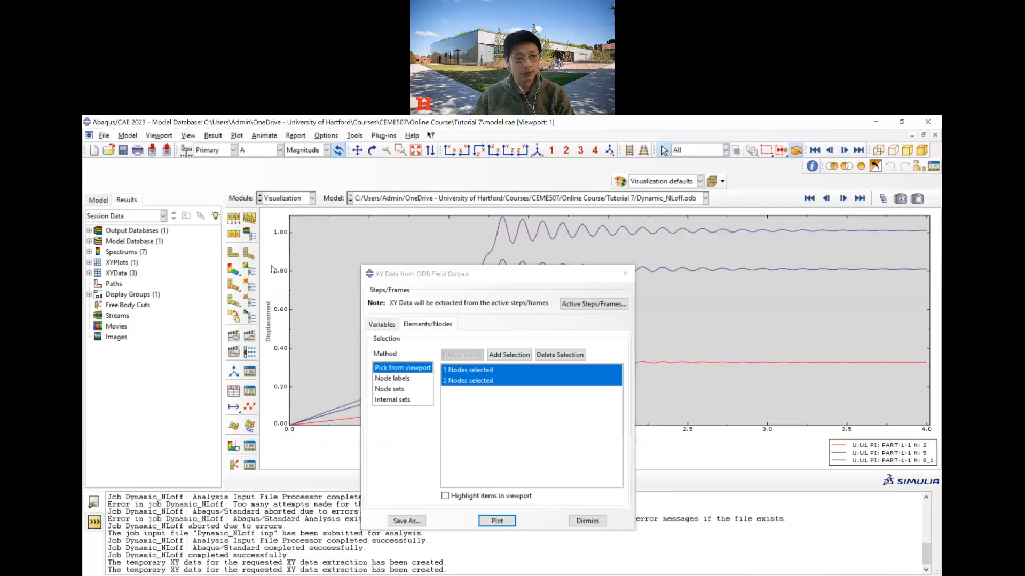
pyautogui.click(233, 253)
pyautogui.click(380, 324)
pyautogui.click(391, 428)
pyautogui.scroll(-3, 423, 436)
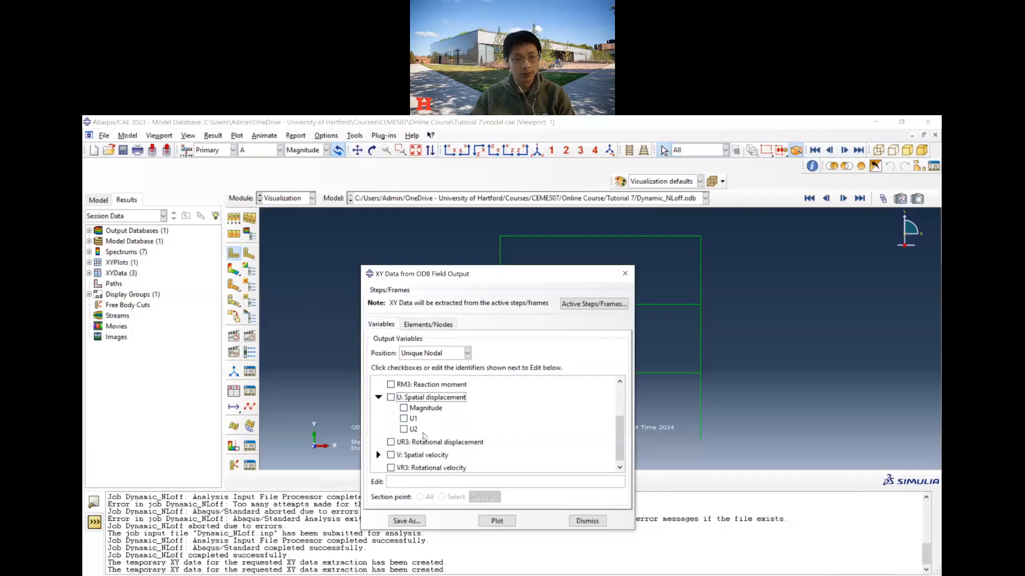
pyautogui.scroll(5, 425, 441)
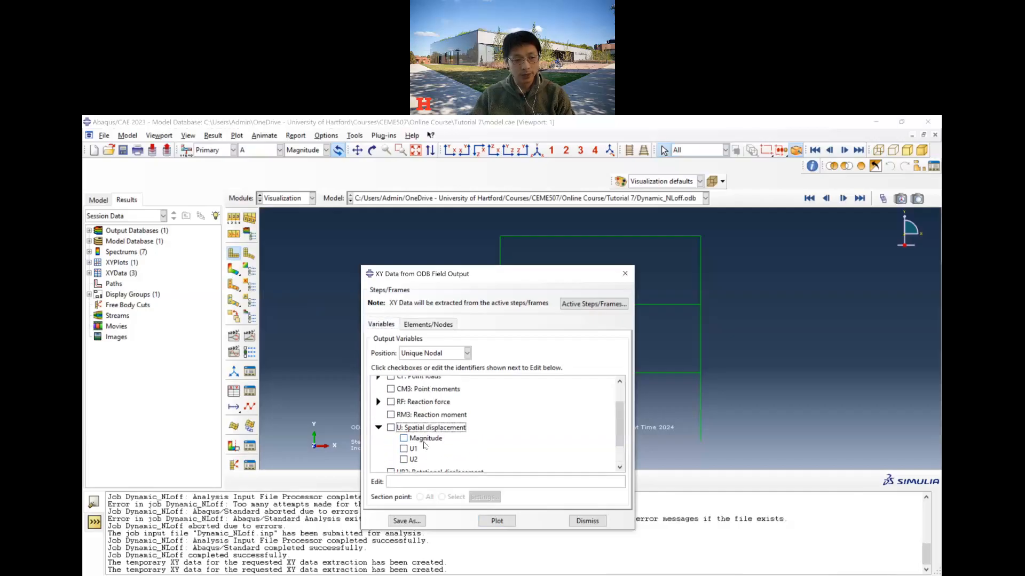
pyautogui.click(379, 436)
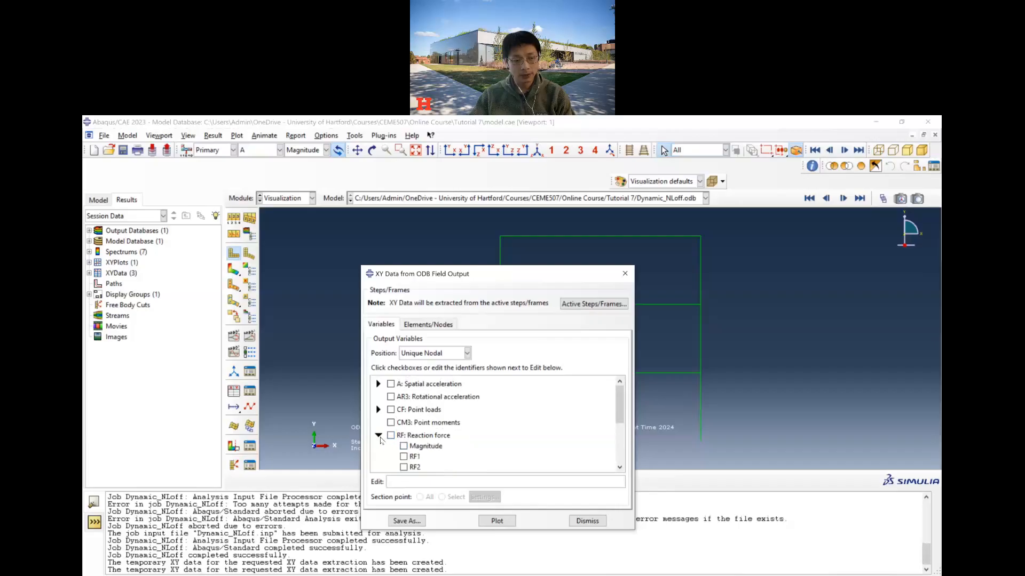
pyautogui.scroll(-2, 426, 427)
pyautogui.moveTo(470, 274); pyautogui.dragTo(208, 230)
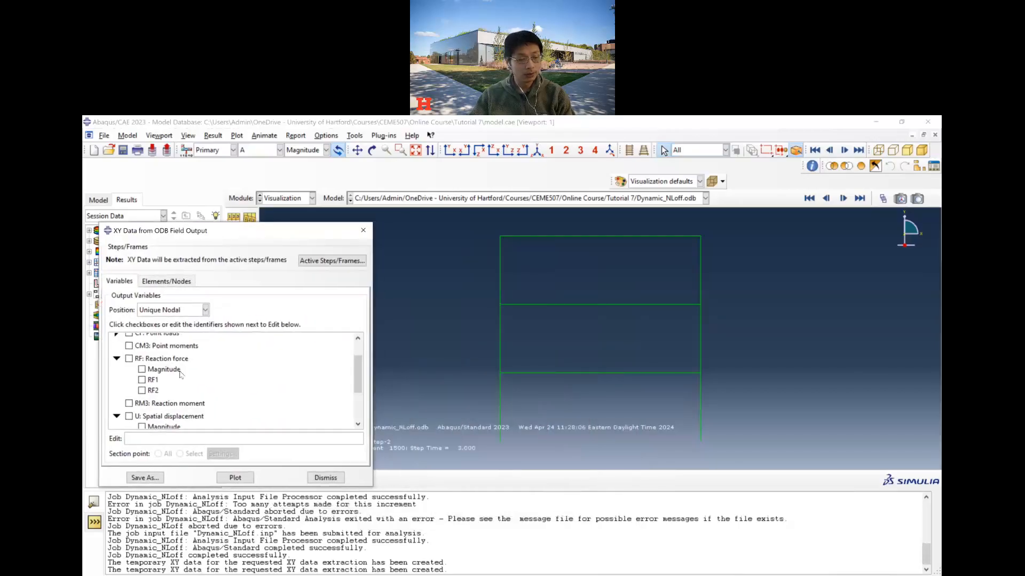
pyautogui.click(152, 392)
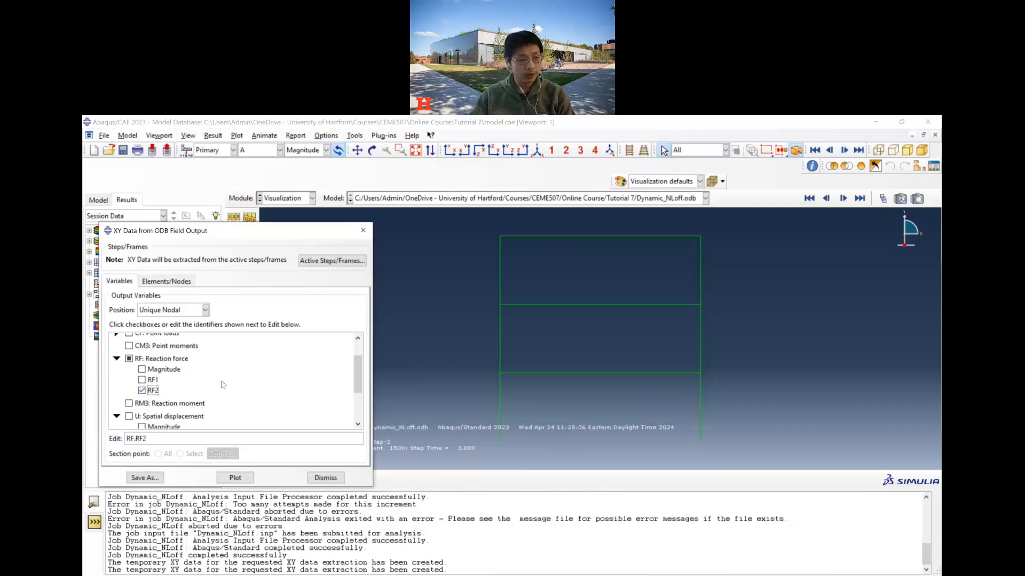
# Replace the selected nodes with the left column's base node and plot its RF2 reaction force against time.
pyautogui.click(163, 284)
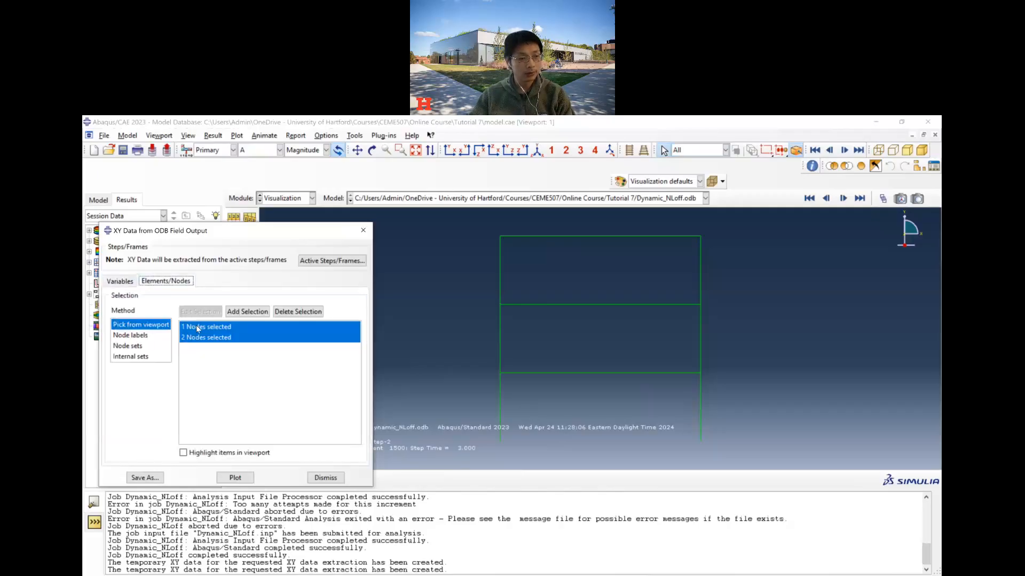
pyautogui.click(288, 312)
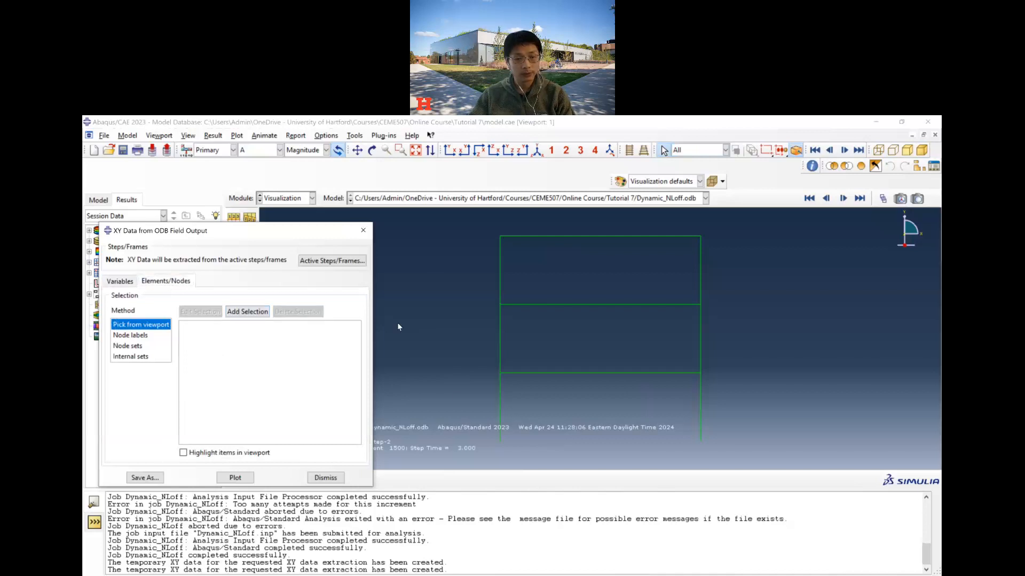
pyautogui.click(499, 441)
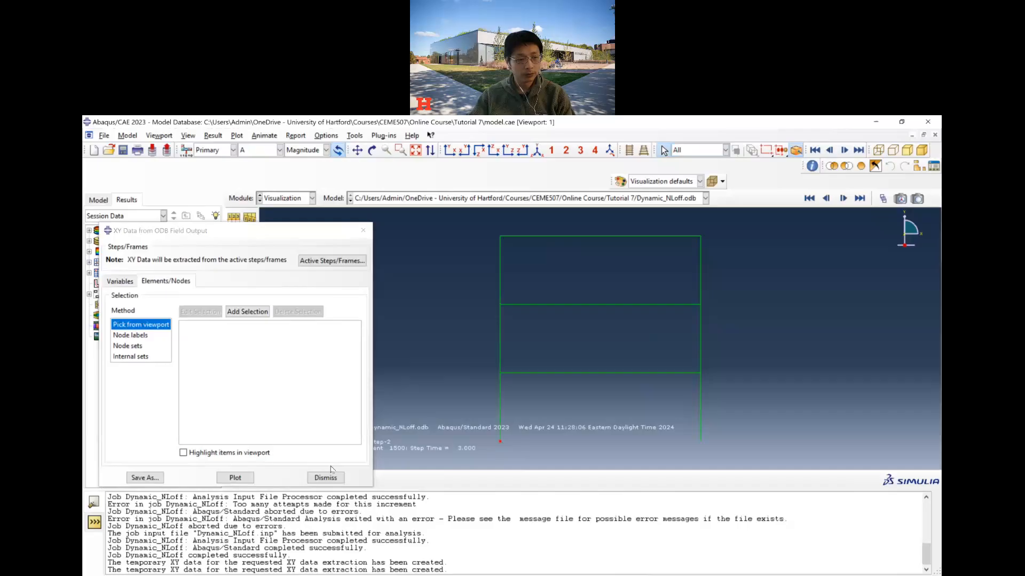
pyautogui.click(235, 477)
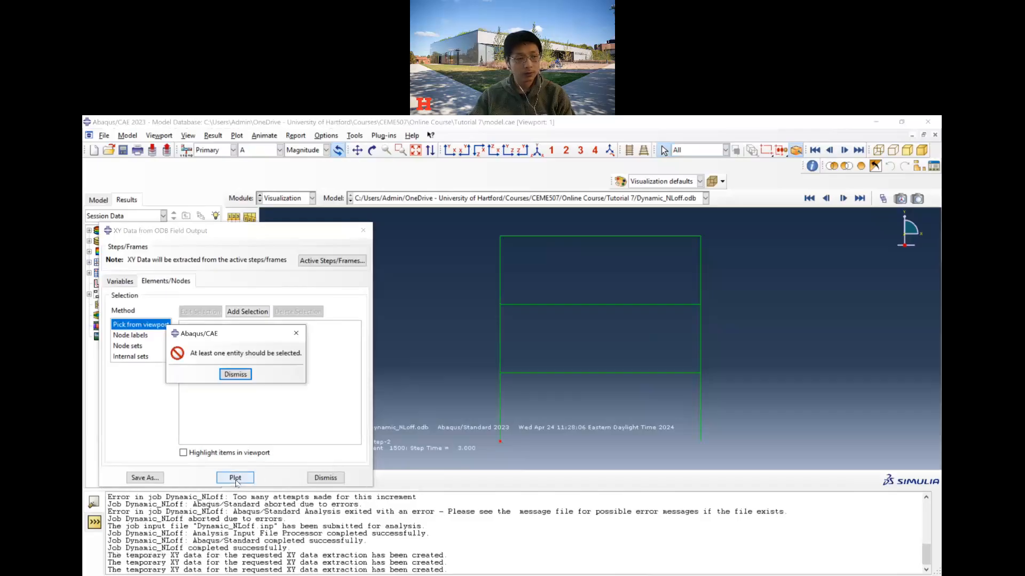
pyautogui.click(236, 375)
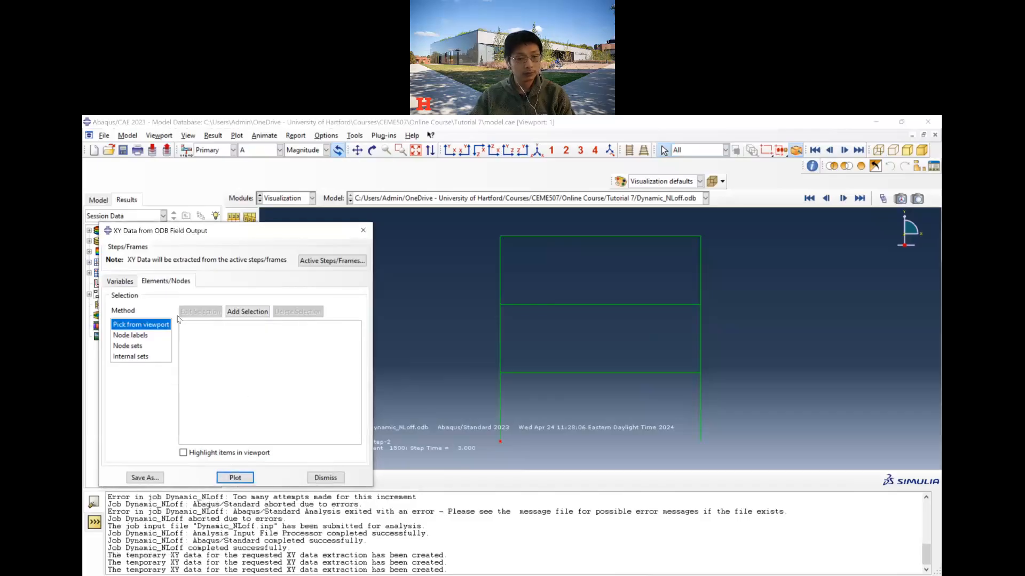
pyautogui.click(247, 312)
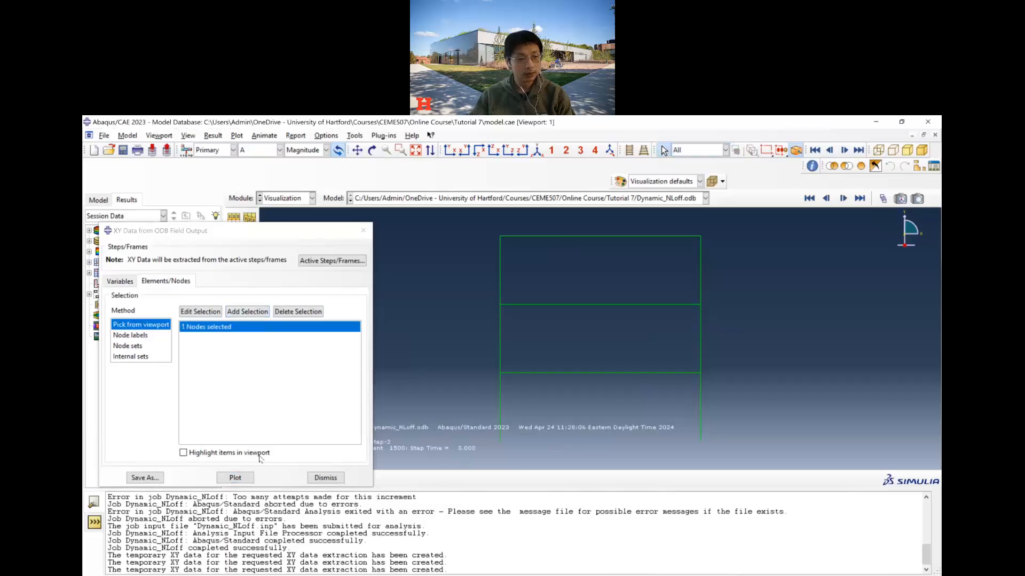
pyautogui.click(248, 478)
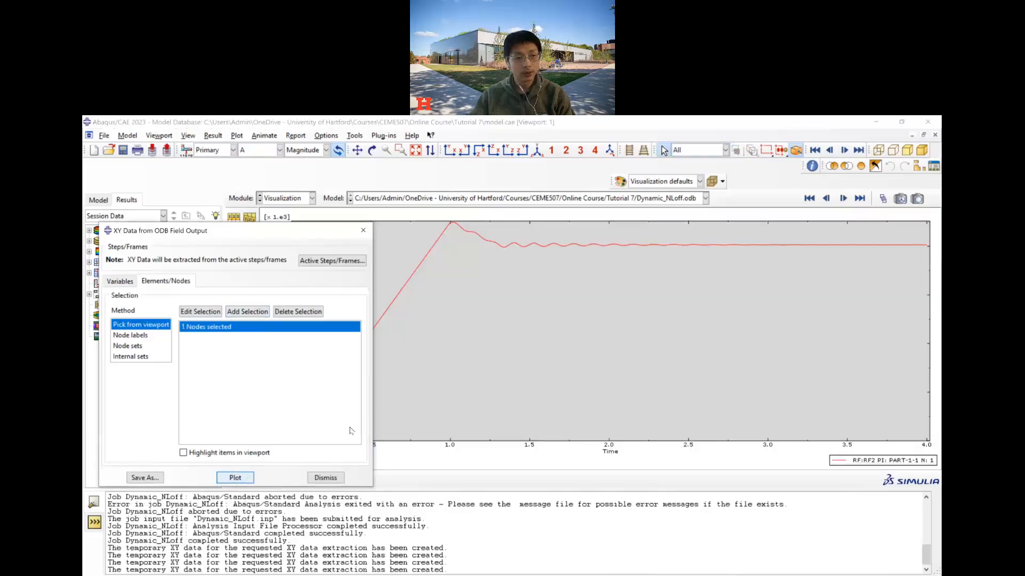
# Add the right column's base node to the selection and plot the RF2 histories of both base nodes.
pyautogui.moveTo(292, 236); pyautogui.dragTo(761, 292)
pyautogui.click(235, 255)
pyautogui.moveTo(631, 290); pyautogui.dragTo(247, 278)
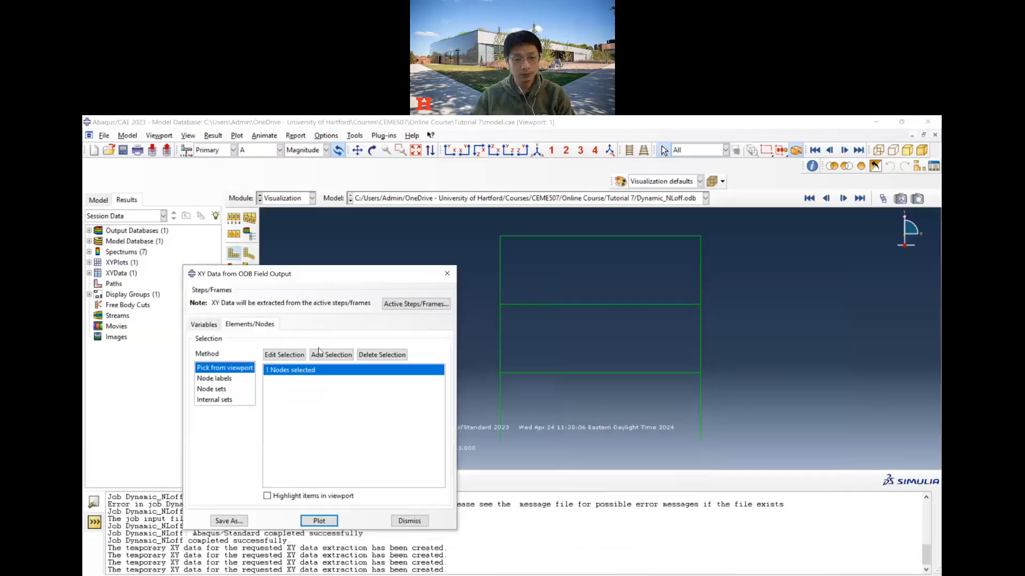
pyautogui.click(699, 448)
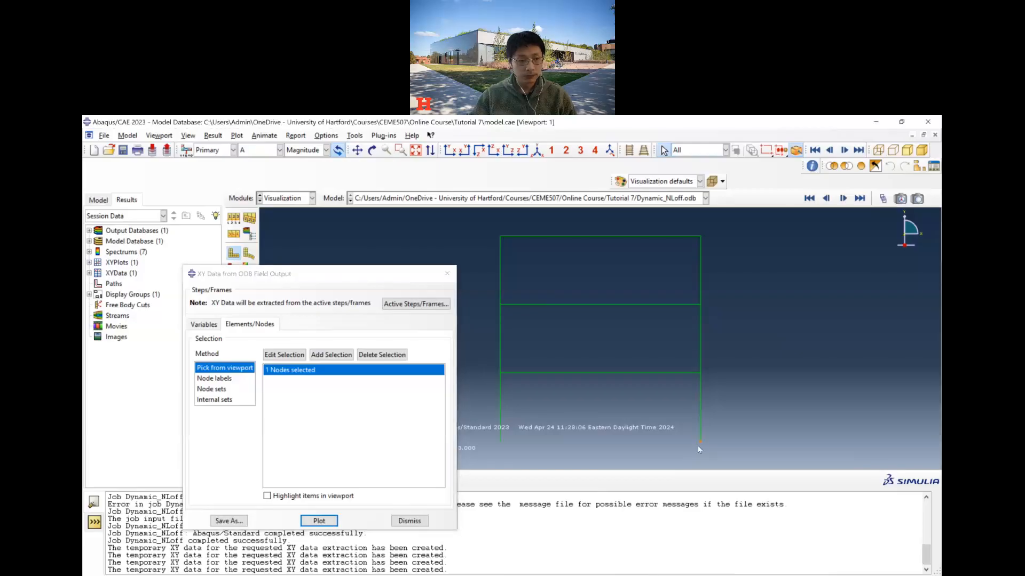
pyautogui.click(331, 355)
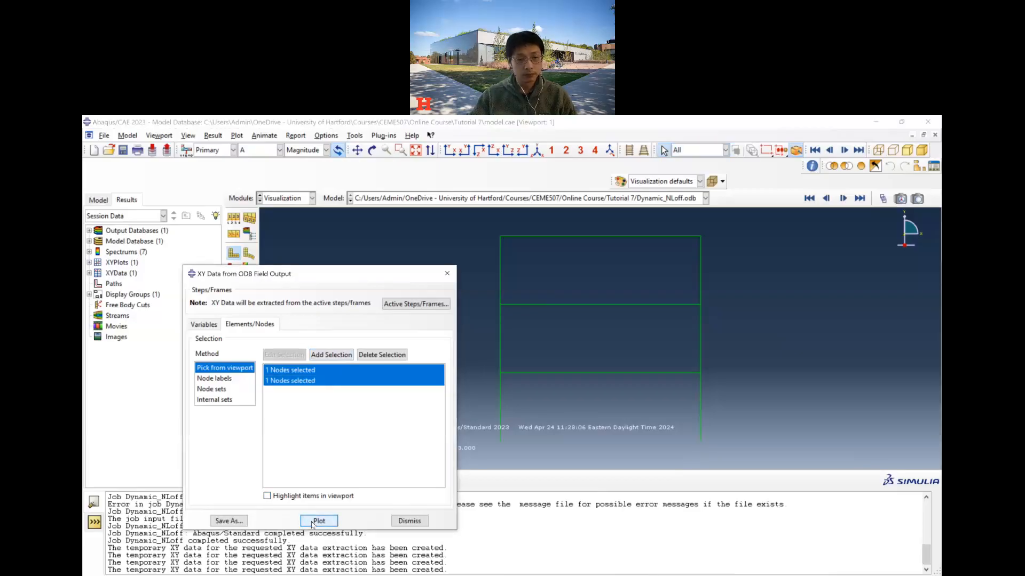
pyautogui.click(315, 521)
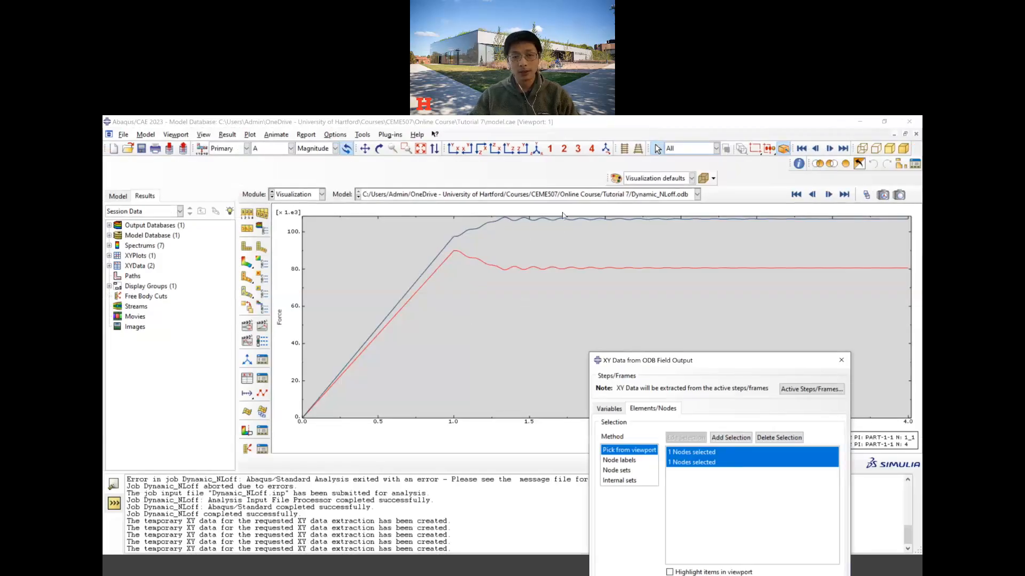
# Add the reaction force component RF1 to the output variables and plot RF1 and RF2 for both base nodes.
pyautogui.moveTo(699, 364); pyautogui.dragTo(344, 274)
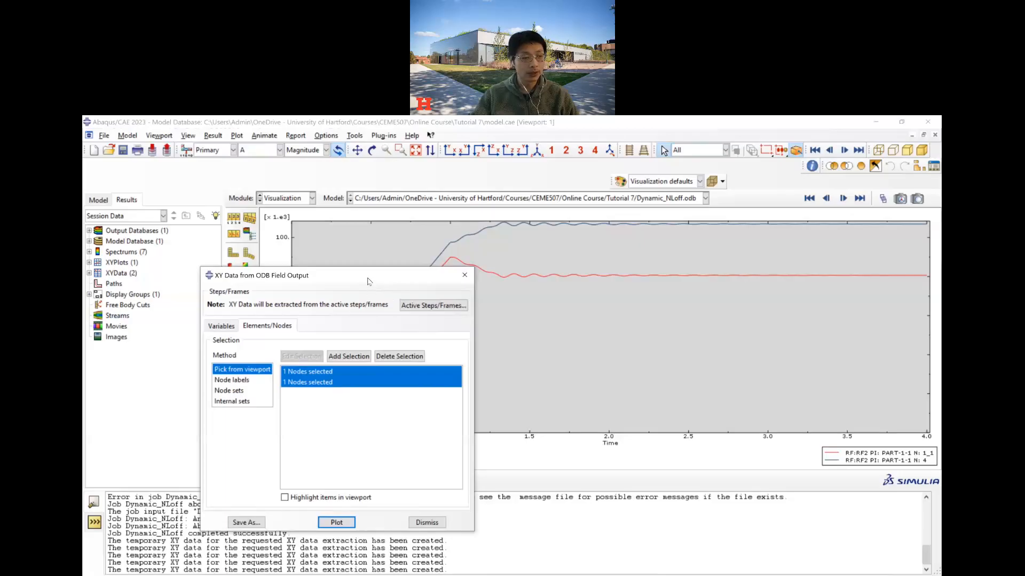
pyautogui.moveTo(368, 281); pyautogui.dragTo(350, 288)
pyautogui.click(203, 333)
pyautogui.click(225, 431)
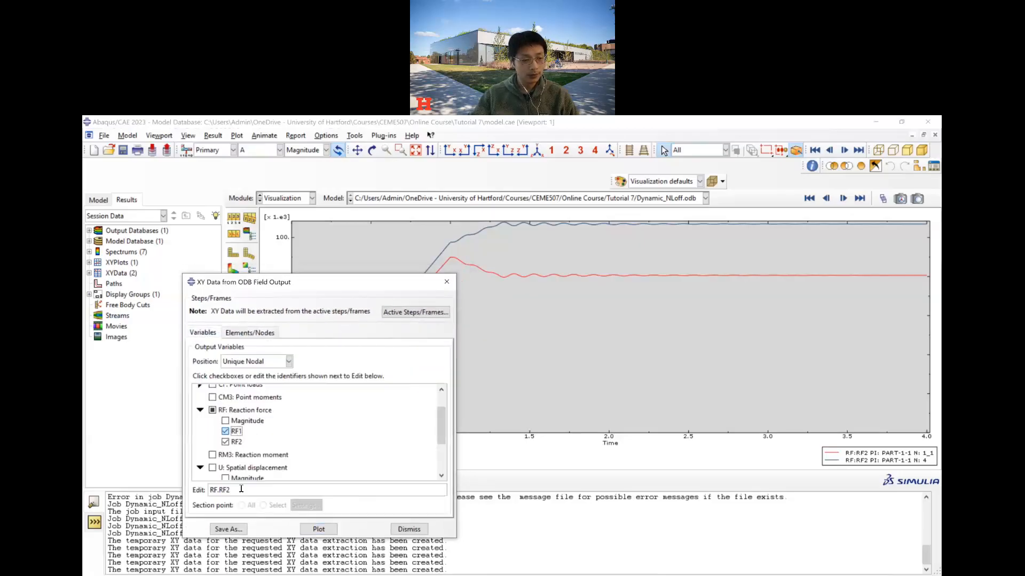
pyautogui.click(317, 530)
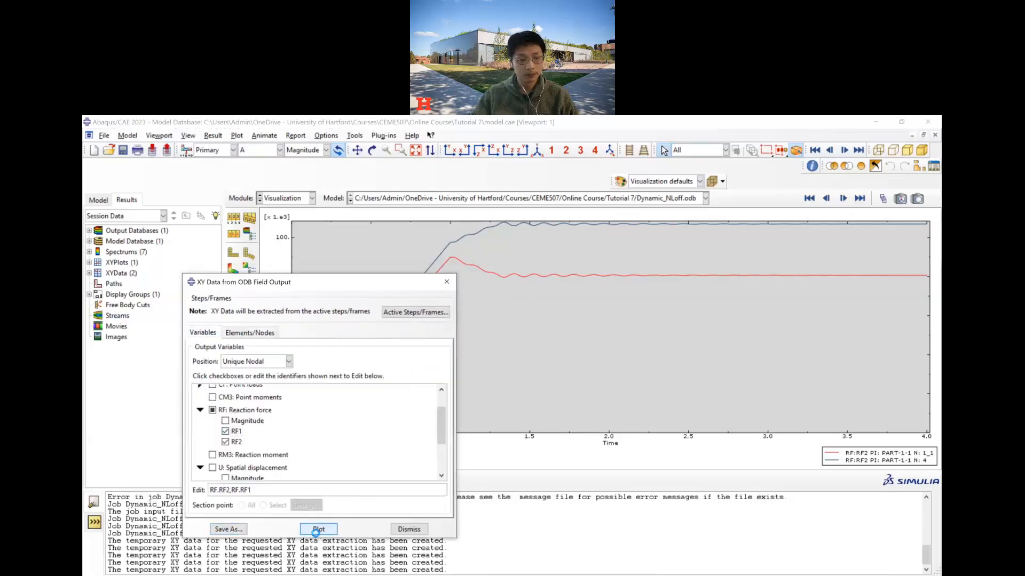
pyautogui.moveTo(327, 281); pyautogui.dragTo(112, 284)
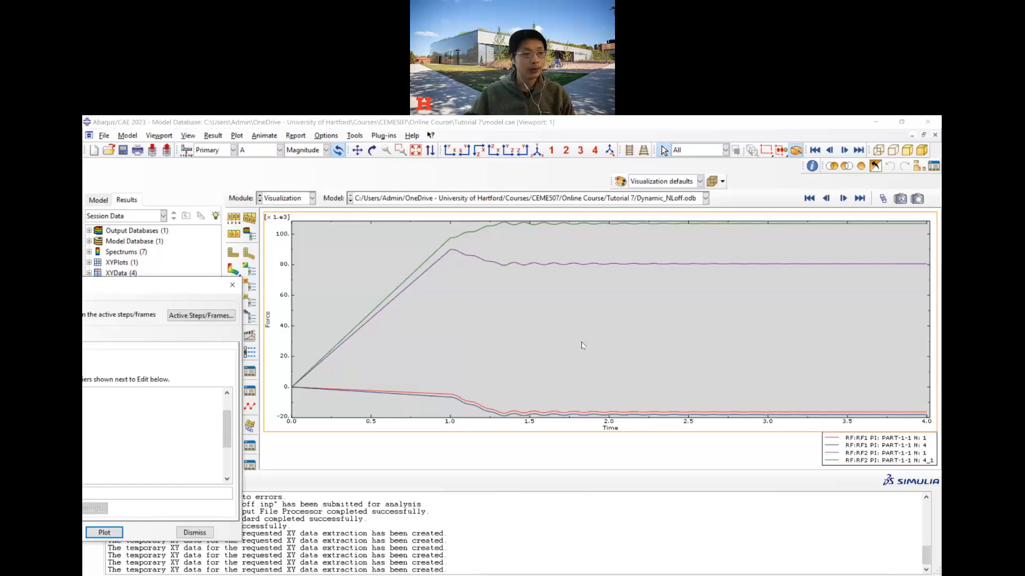
# Close the XY Data from ODB Field Output dialog.
pyautogui.moveTo(173, 288); pyautogui.dragTo(685, 273)
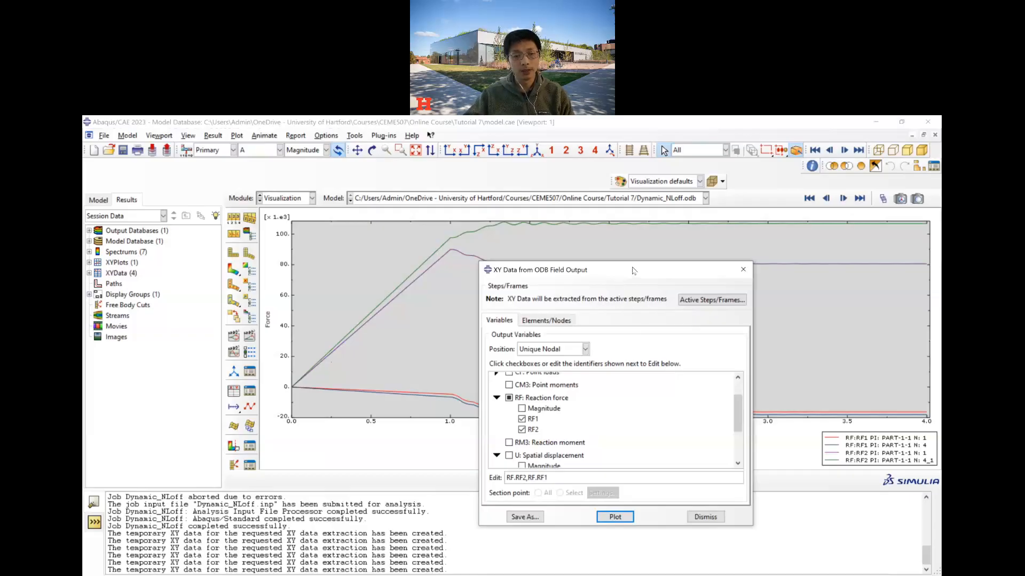
pyautogui.moveTo(633, 272); pyautogui.dragTo(551, 255)
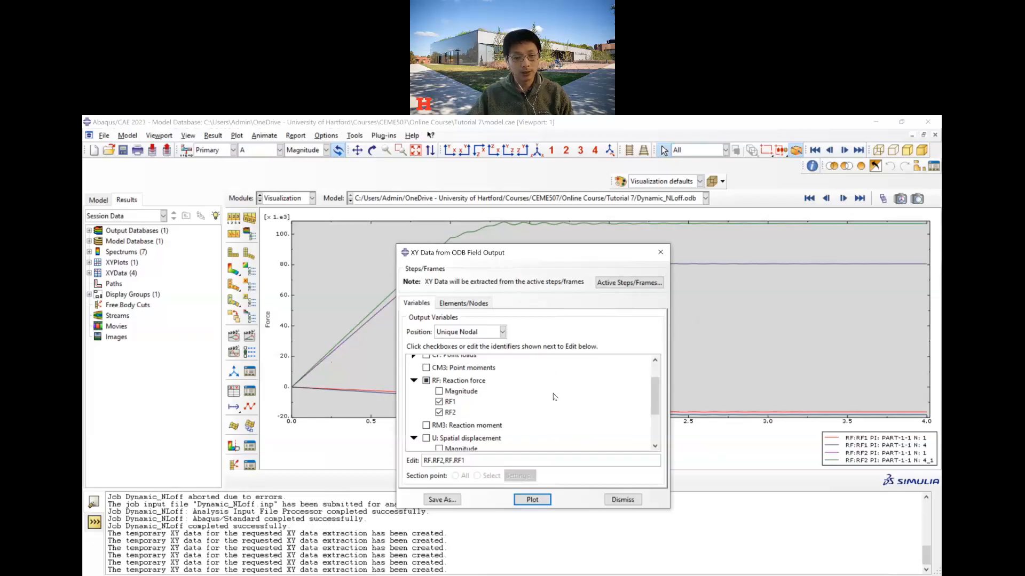
pyautogui.click(625, 500)
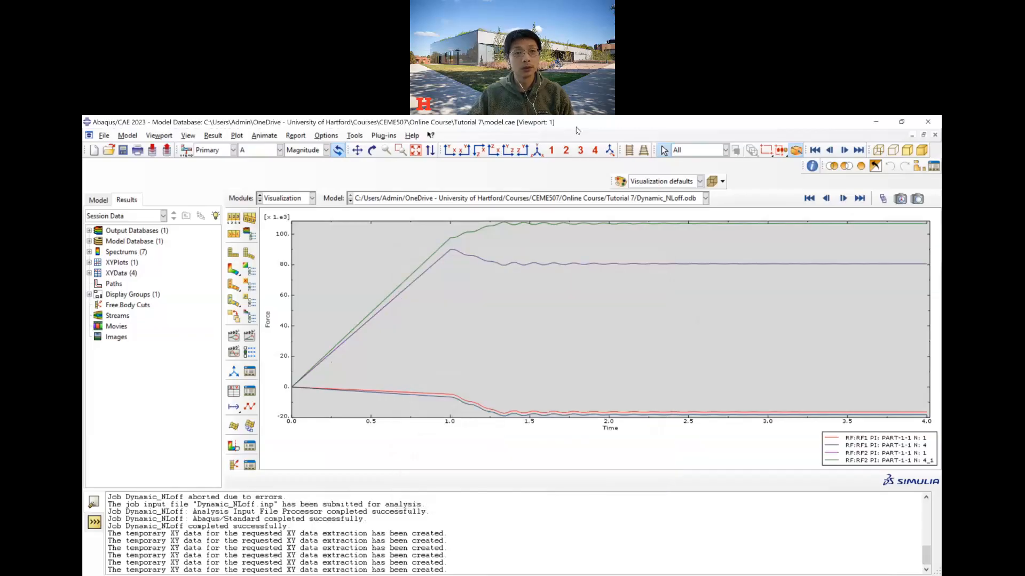
pyautogui.click(523, 127)
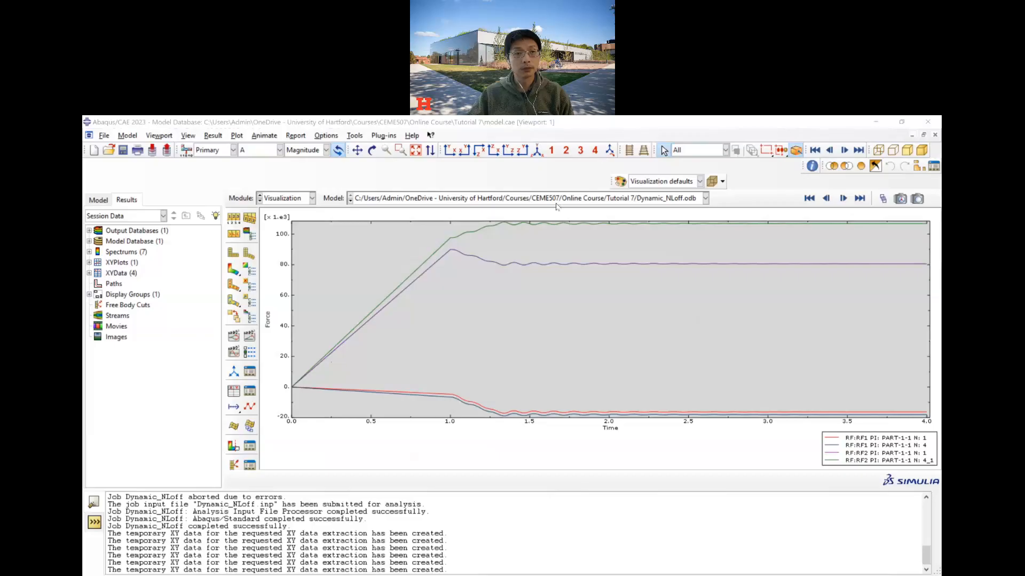